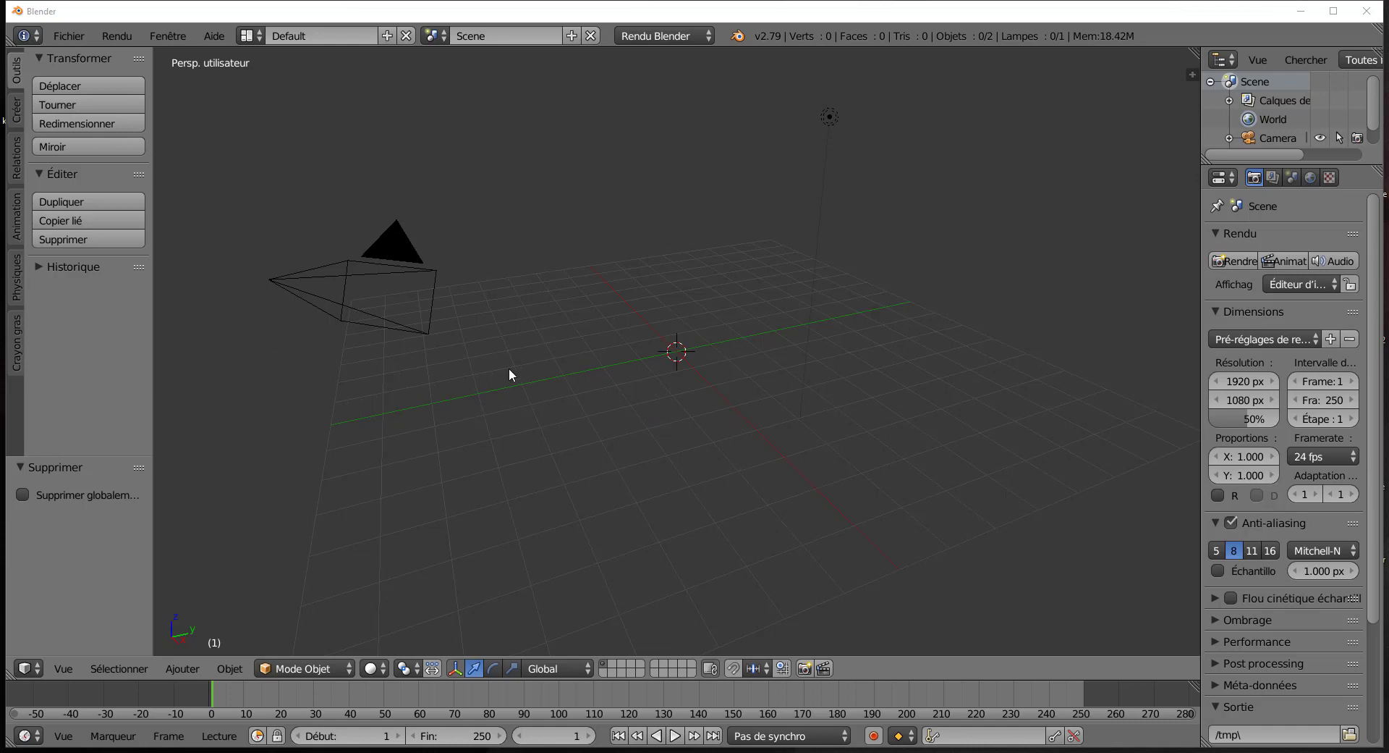
- Append every object from "Moteur de 2cv Citroën 3d texturé.blend" on the Desktop into the scene
click(67, 36)
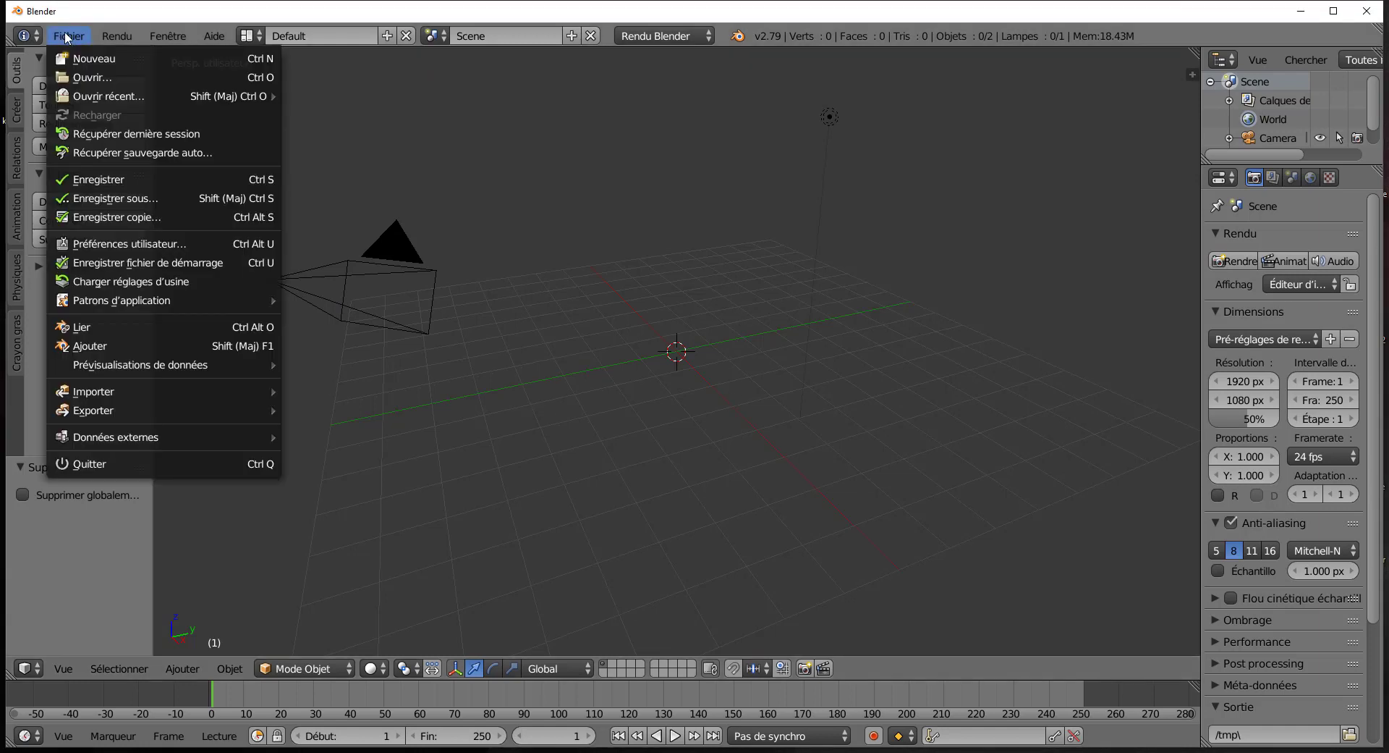
click(85, 346)
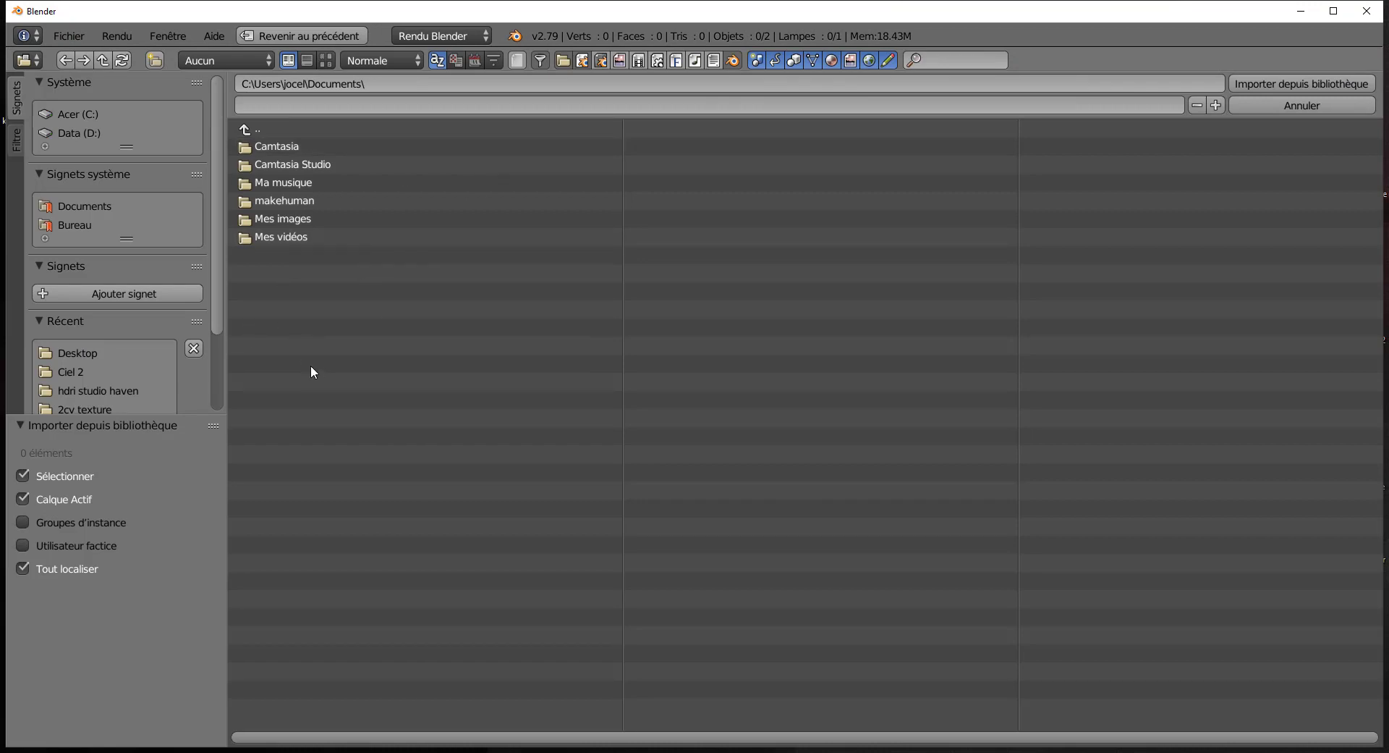
drag(217, 306, 215, 263)
mouse_move(219, 259)
mouse_down()
mouse_move(220, 344)
mouse_move(220, 276)
mouse_up()
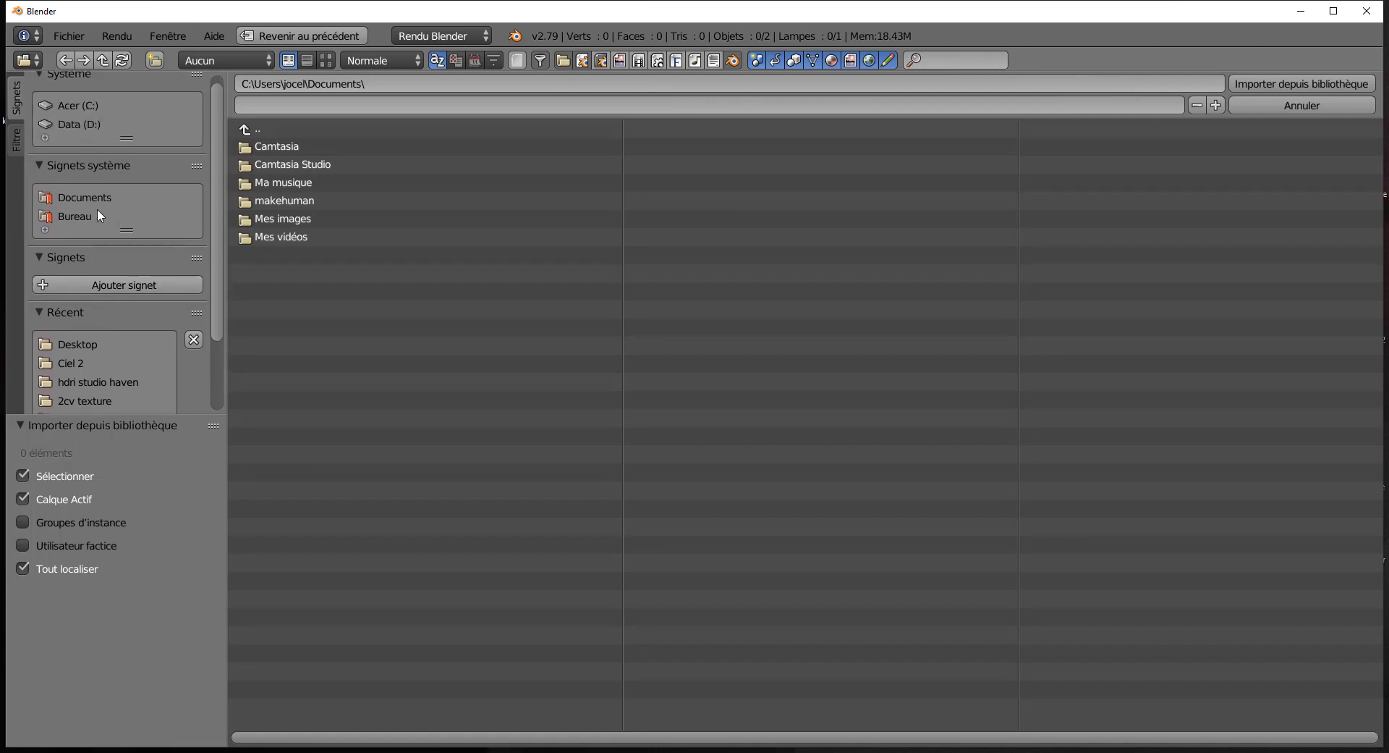
click(75, 213)
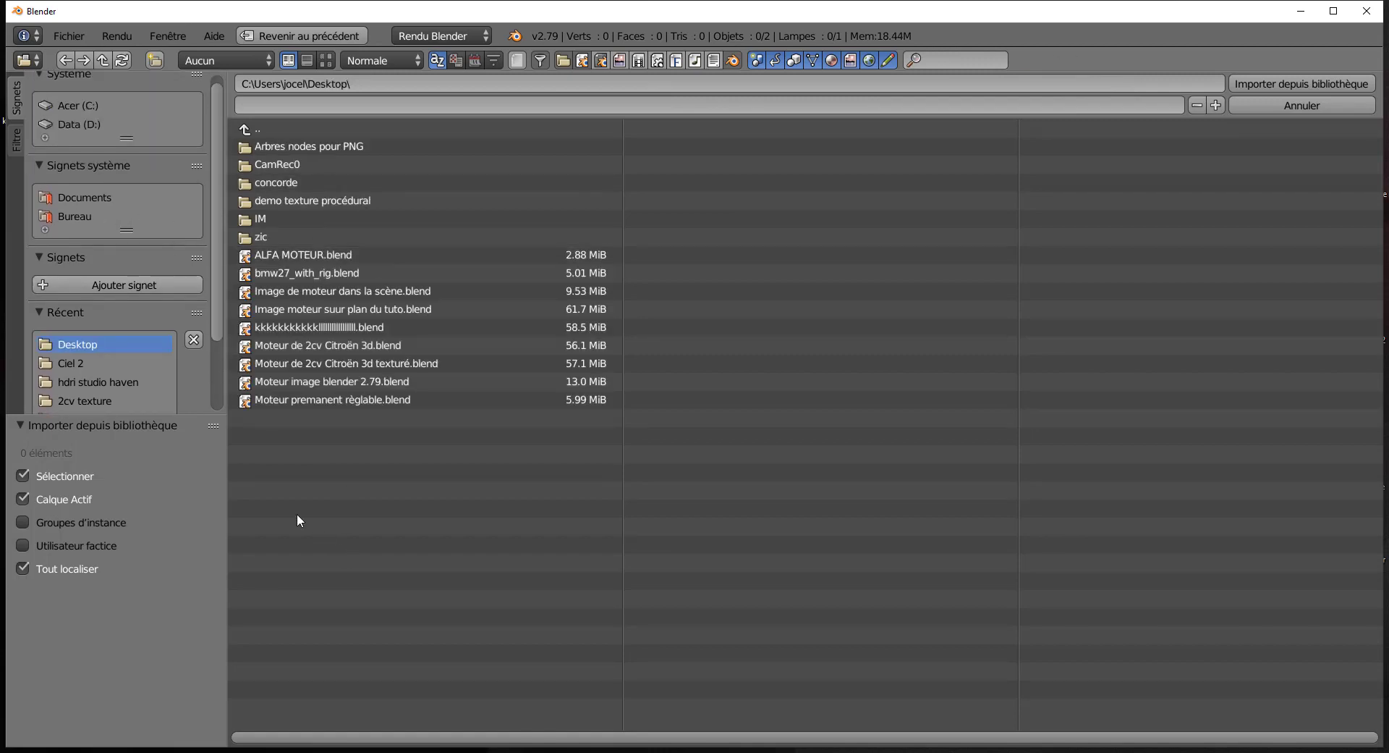
double_click(316, 363)
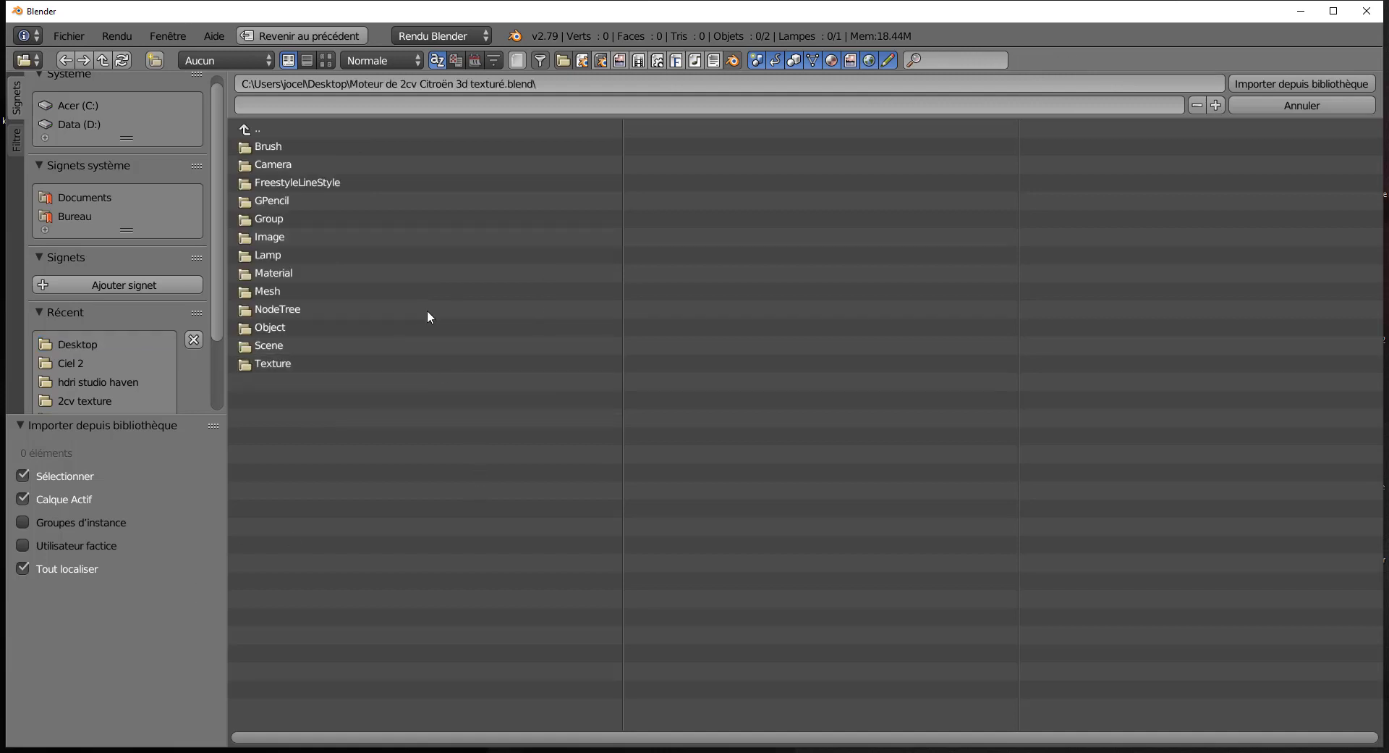
double_click(269, 329)
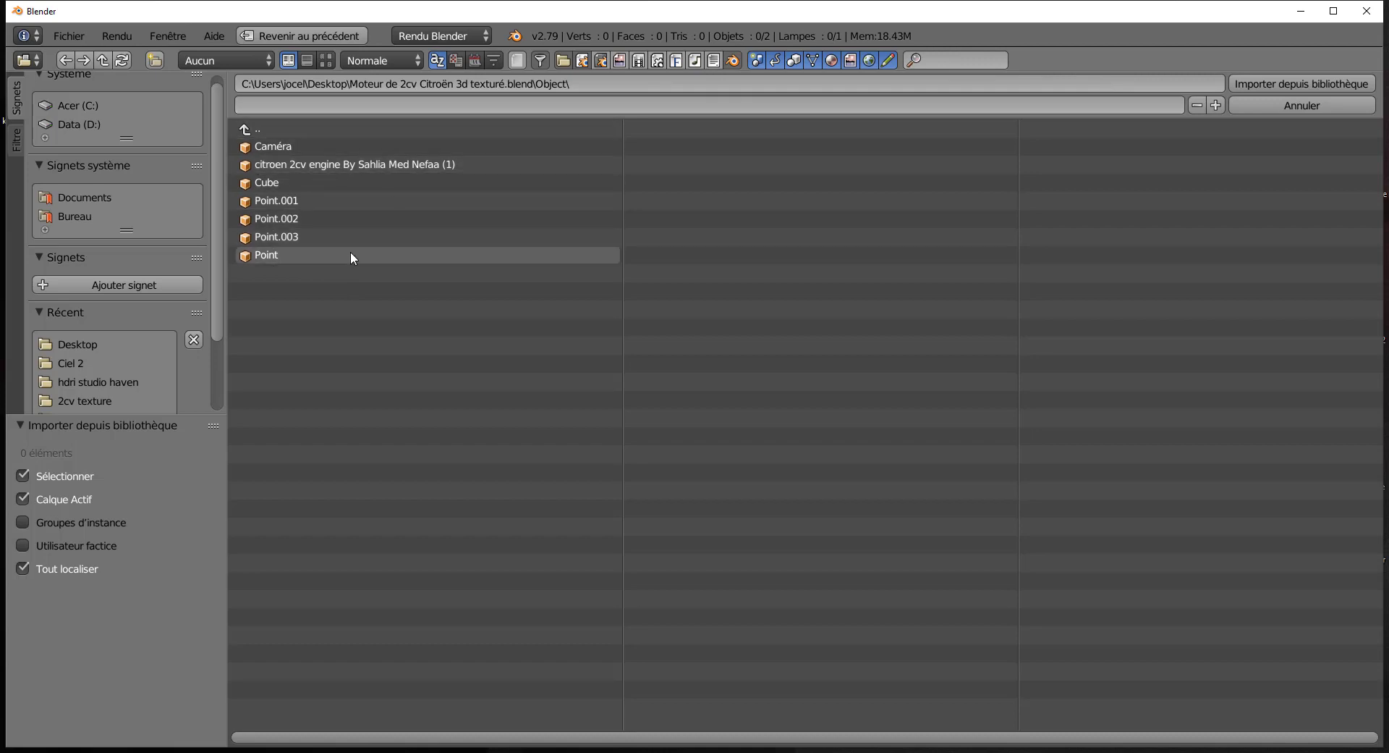
key(a)
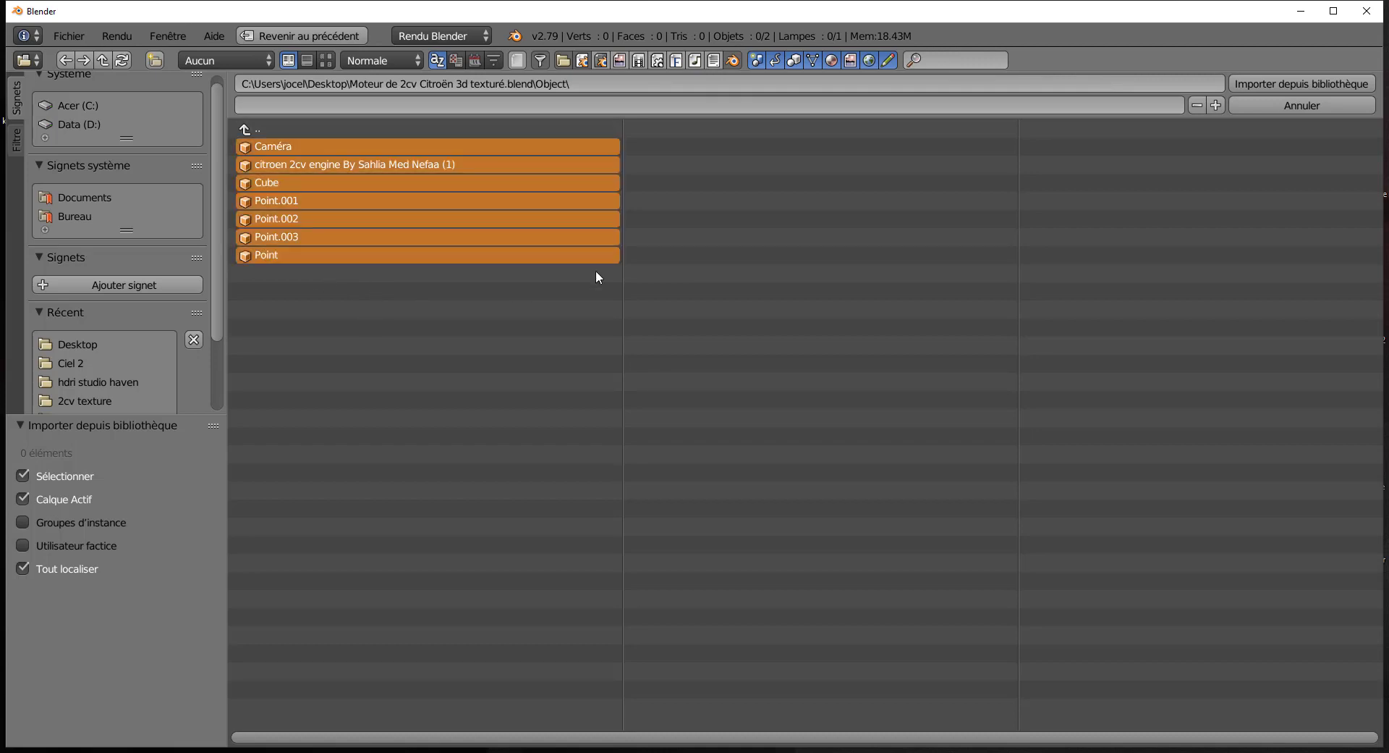
click(1286, 84)
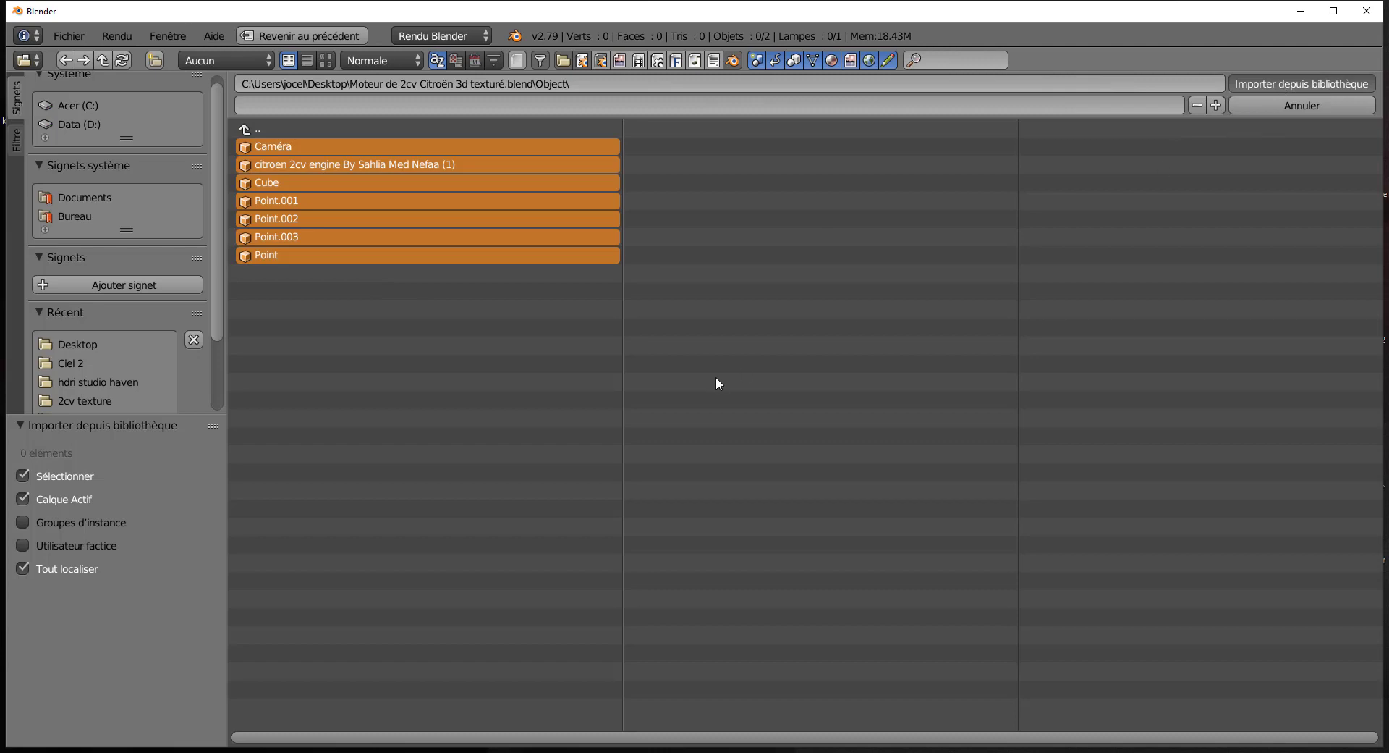
- Select only the Citroën 2CV engine mesh in the scene and bring it into close view
scroll(717, 383, up, 4)
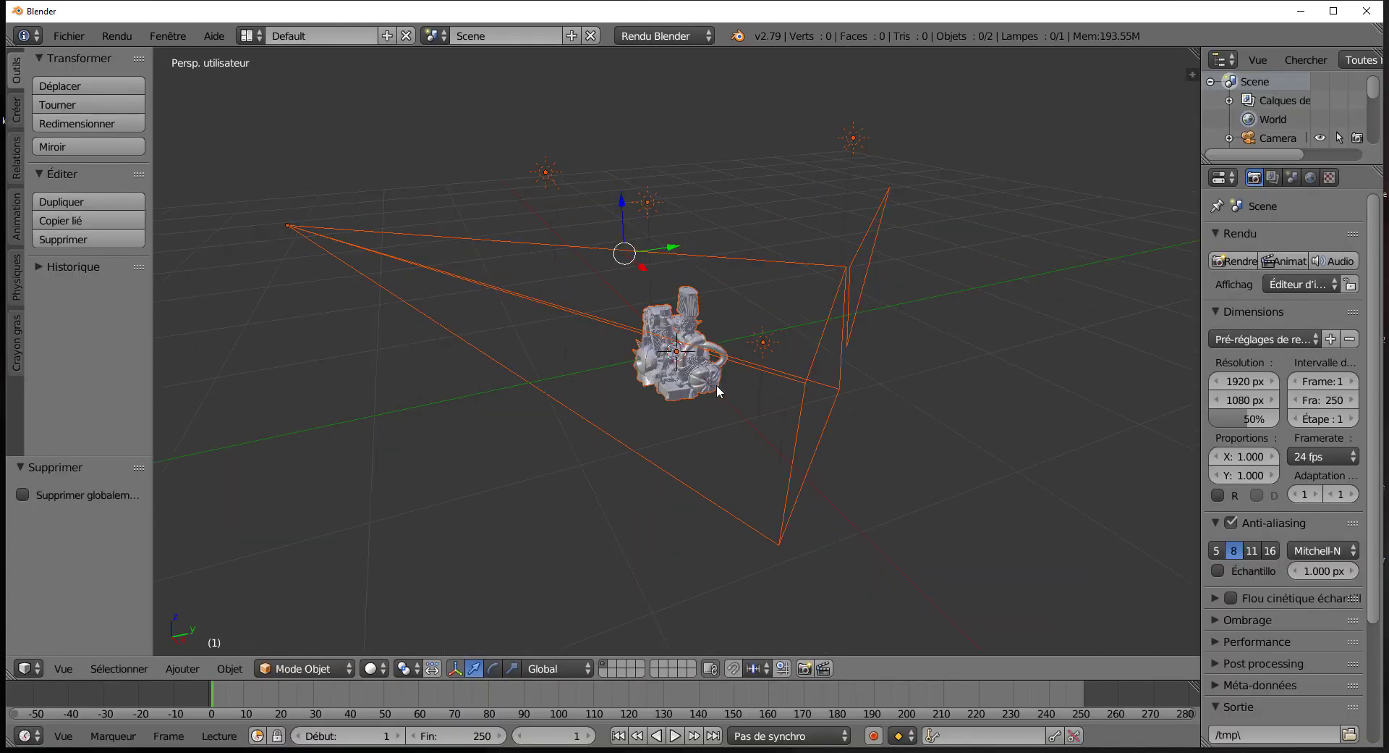
middle_drag(768, 388, 859, 362)
scroll(858, 362, up, 2)
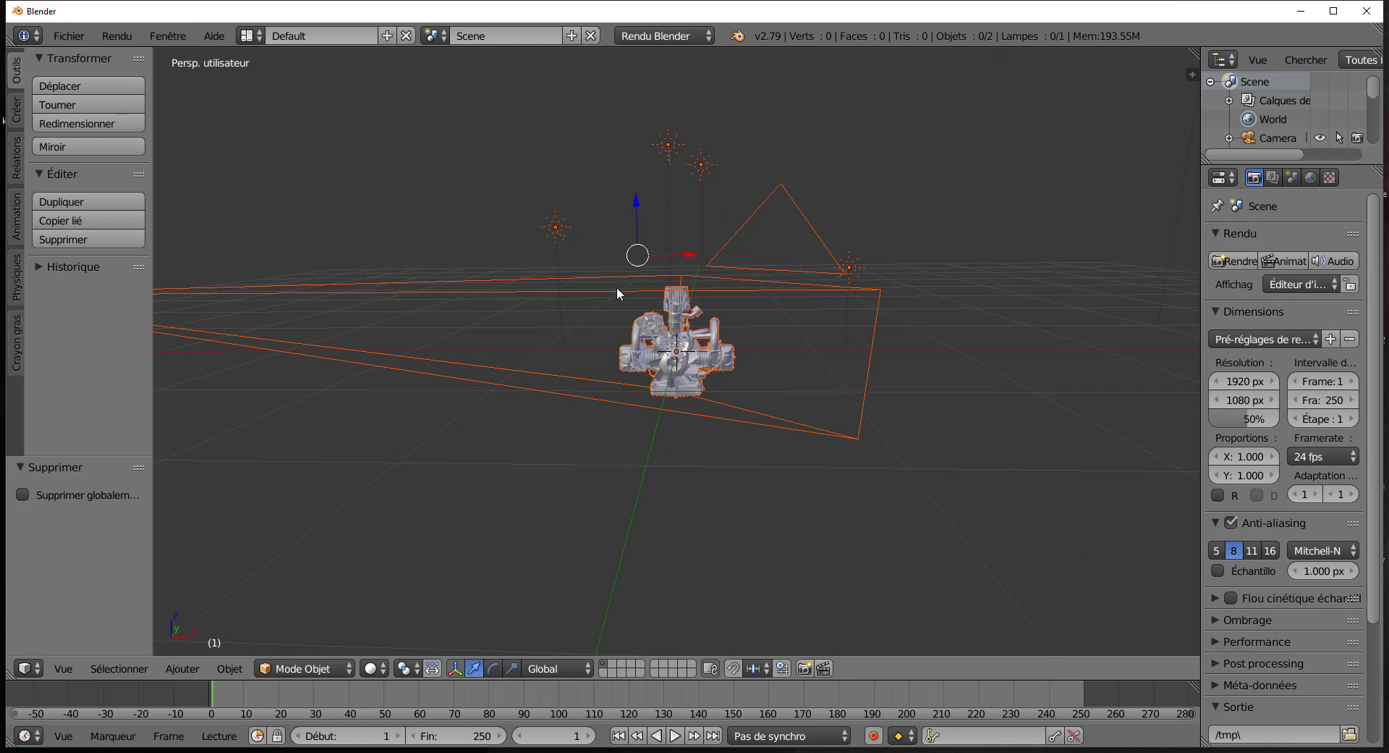
right_click(655, 342)
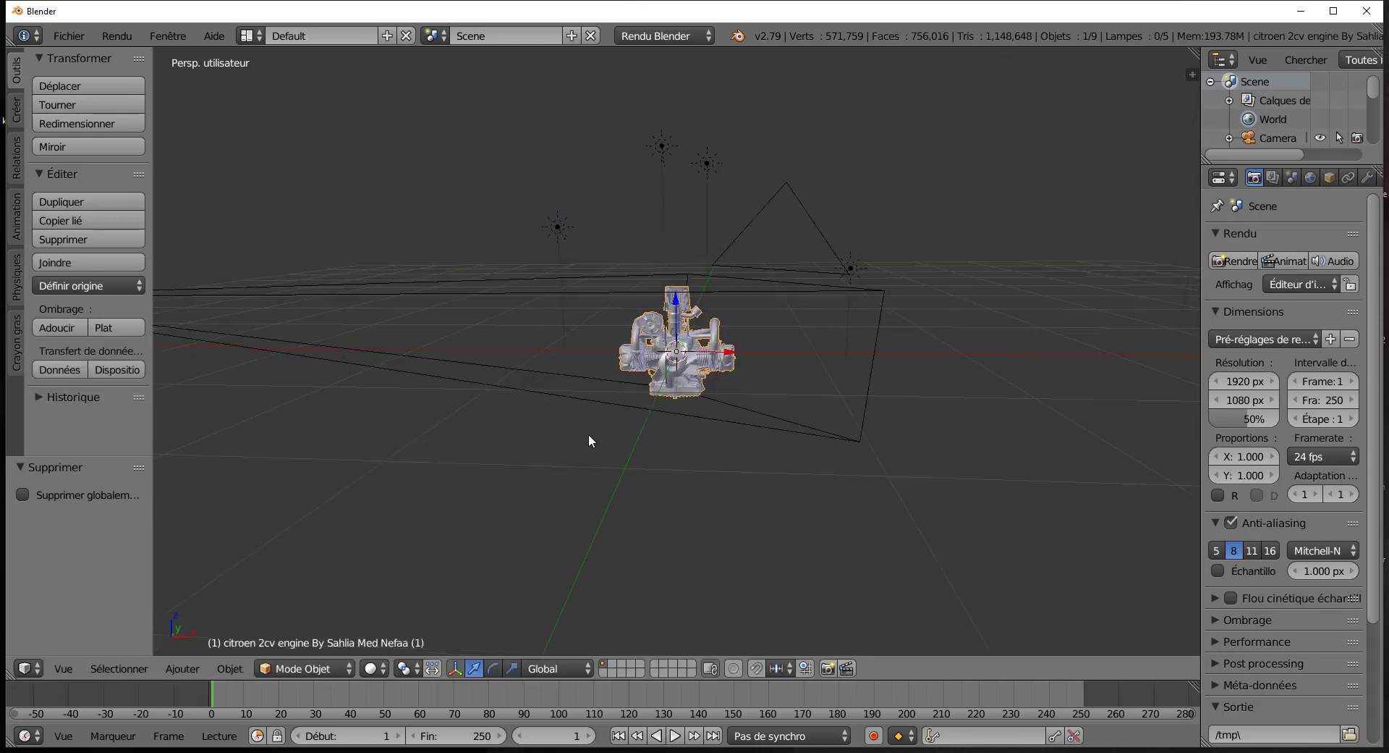
scroll(586, 430, up, 3)
middle_drag(586, 430, 688, 413)
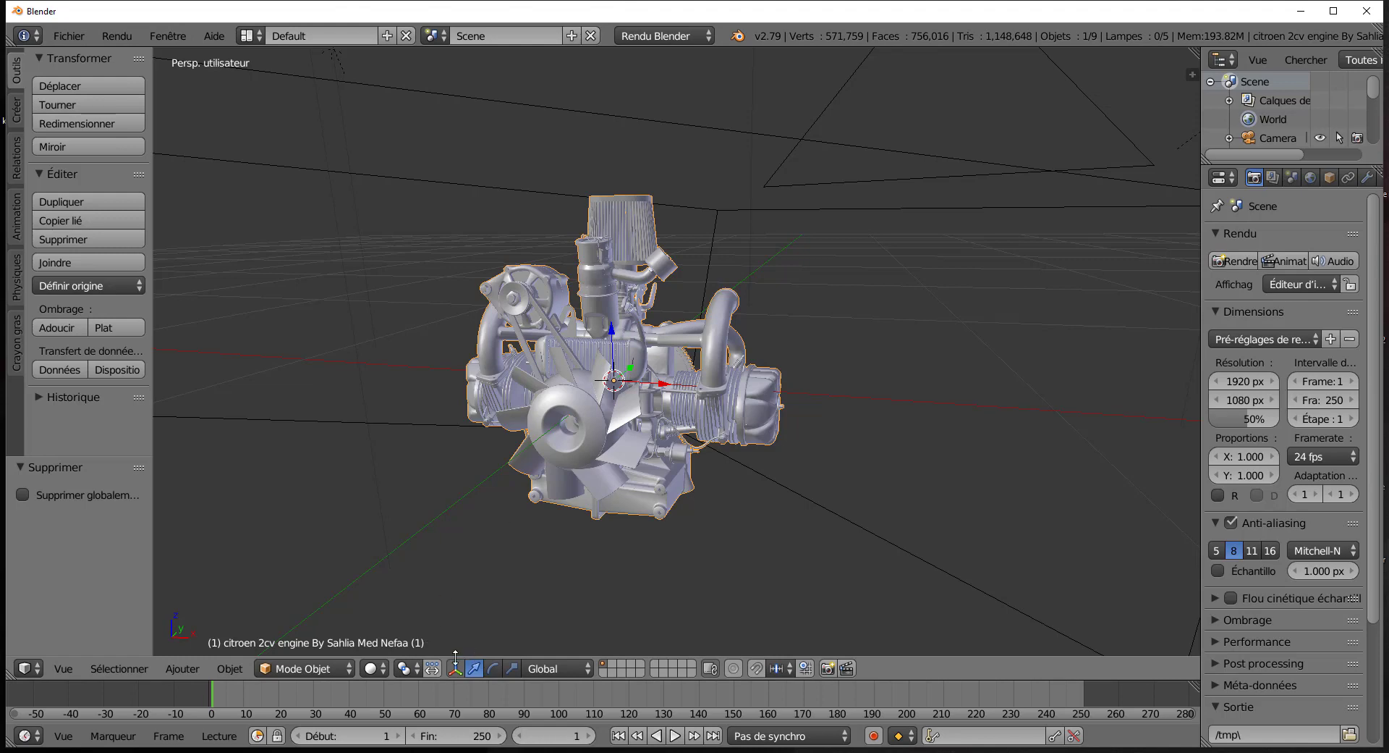
click(227, 667)
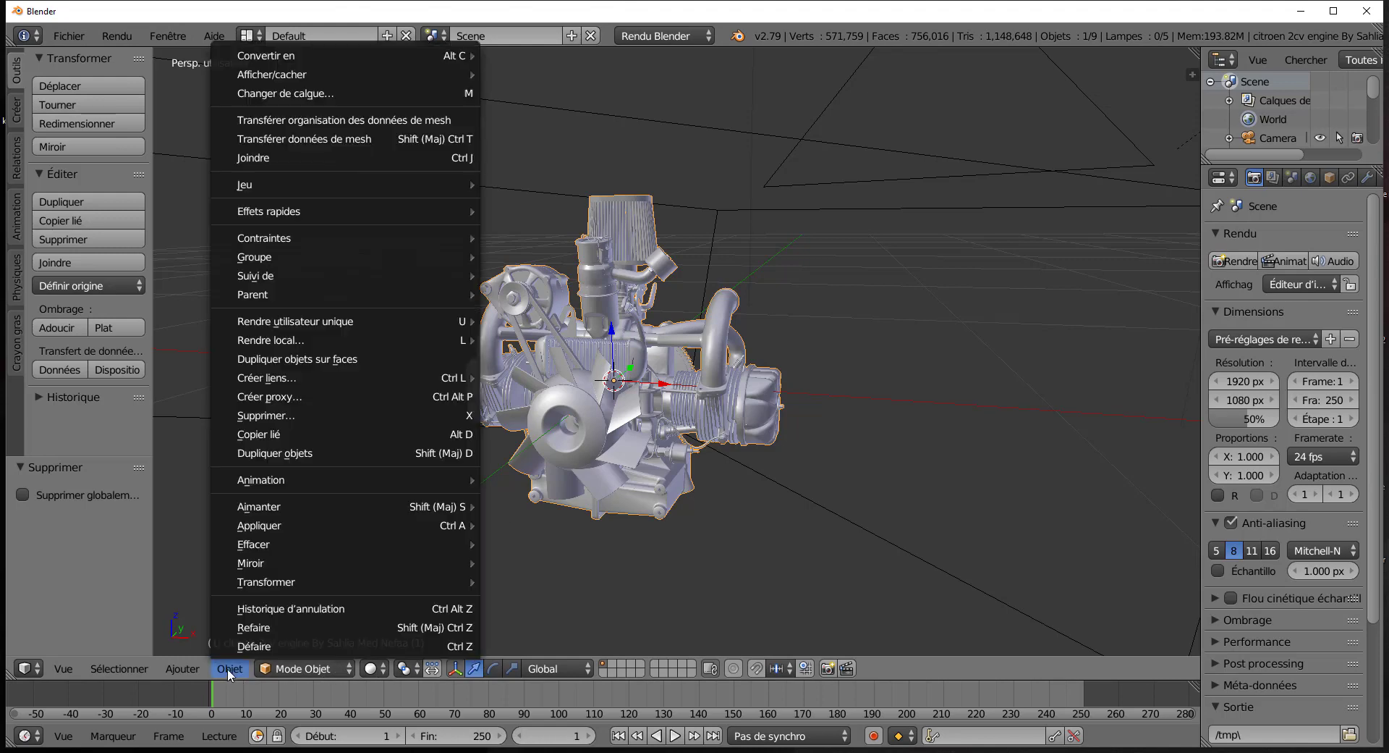
mouse_move(182, 667)
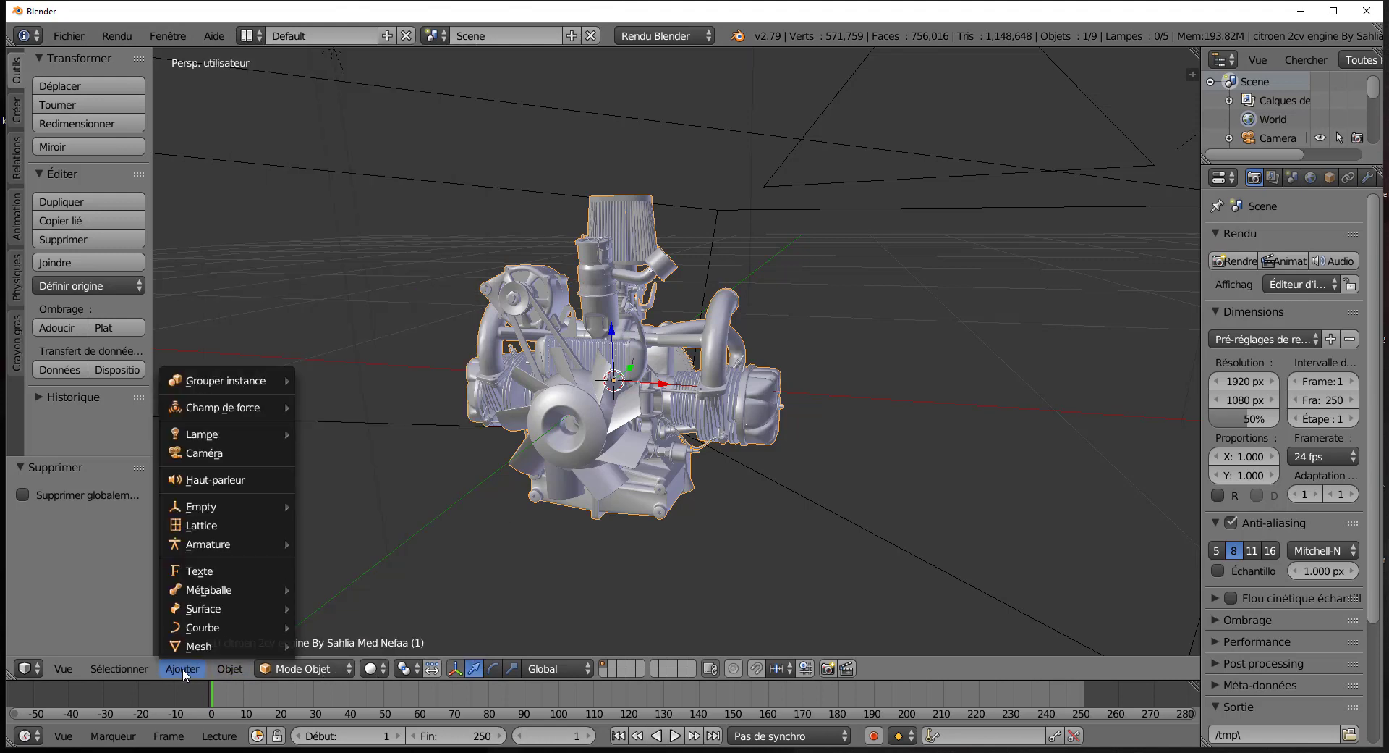
click(313, 670)
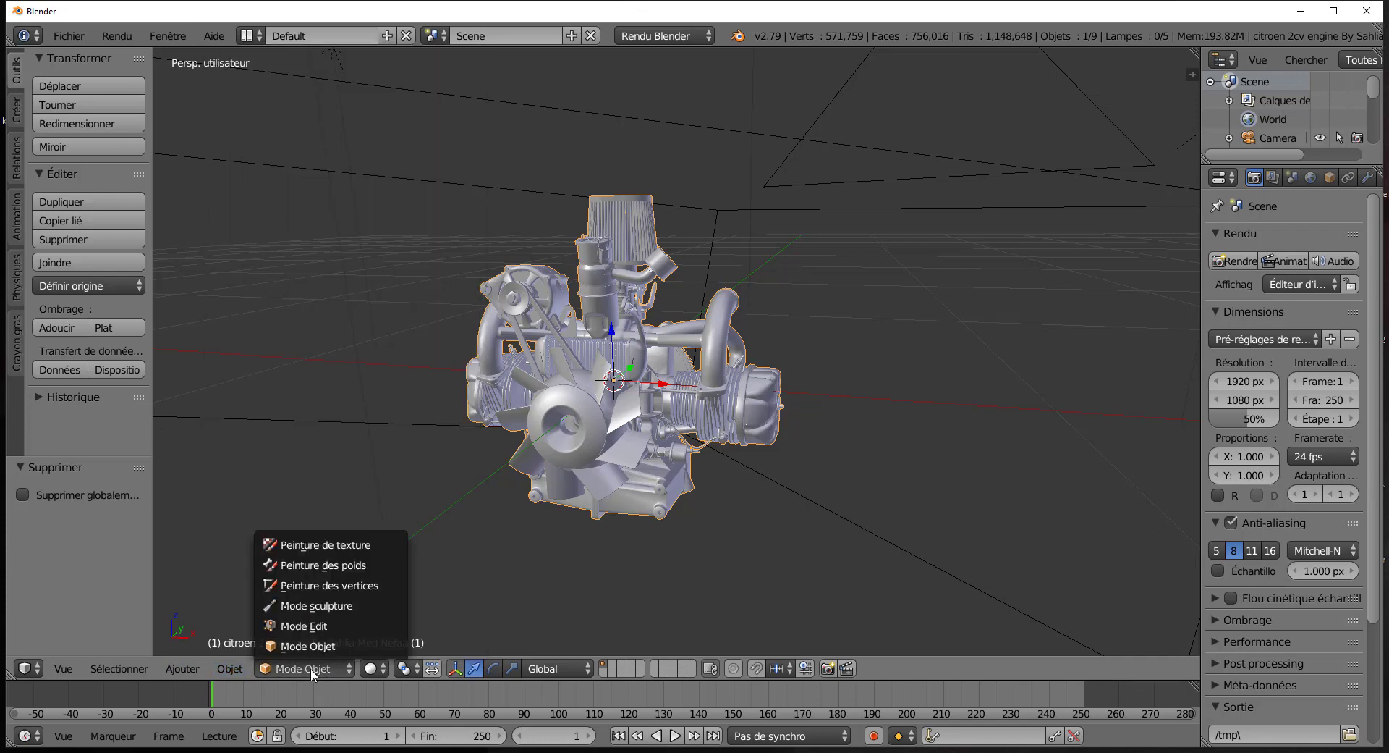
- Preview the engine in Material and Texture viewport shading
click(369, 668)
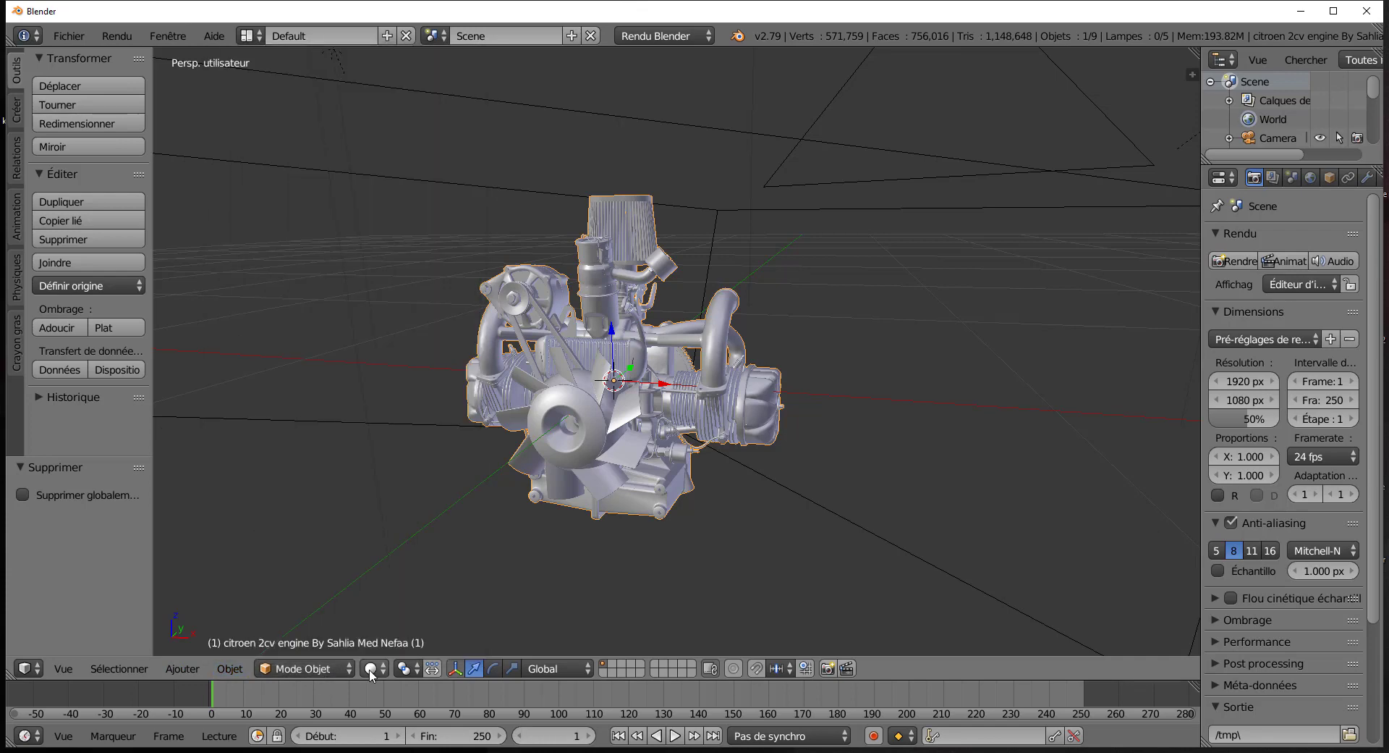
click(371, 668)
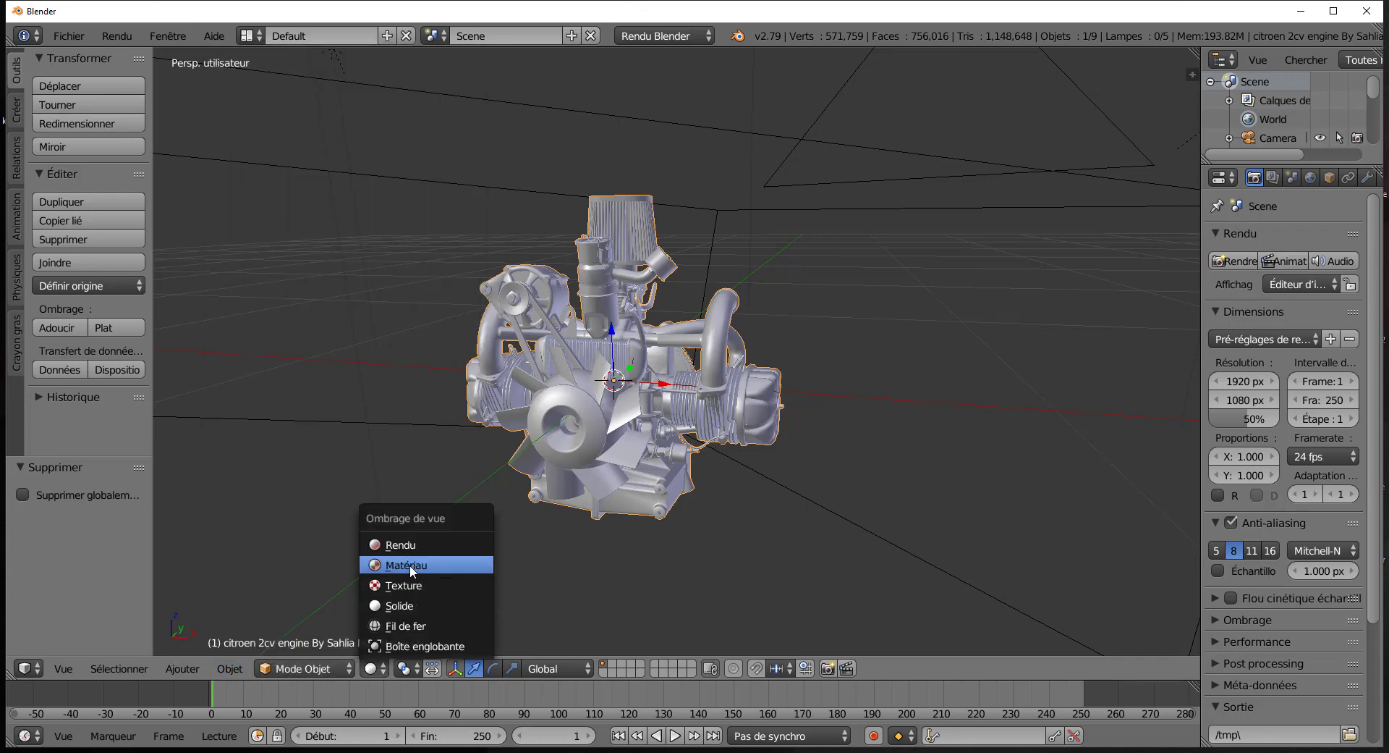
click(410, 564)
scroll(928, 496, down, 2)
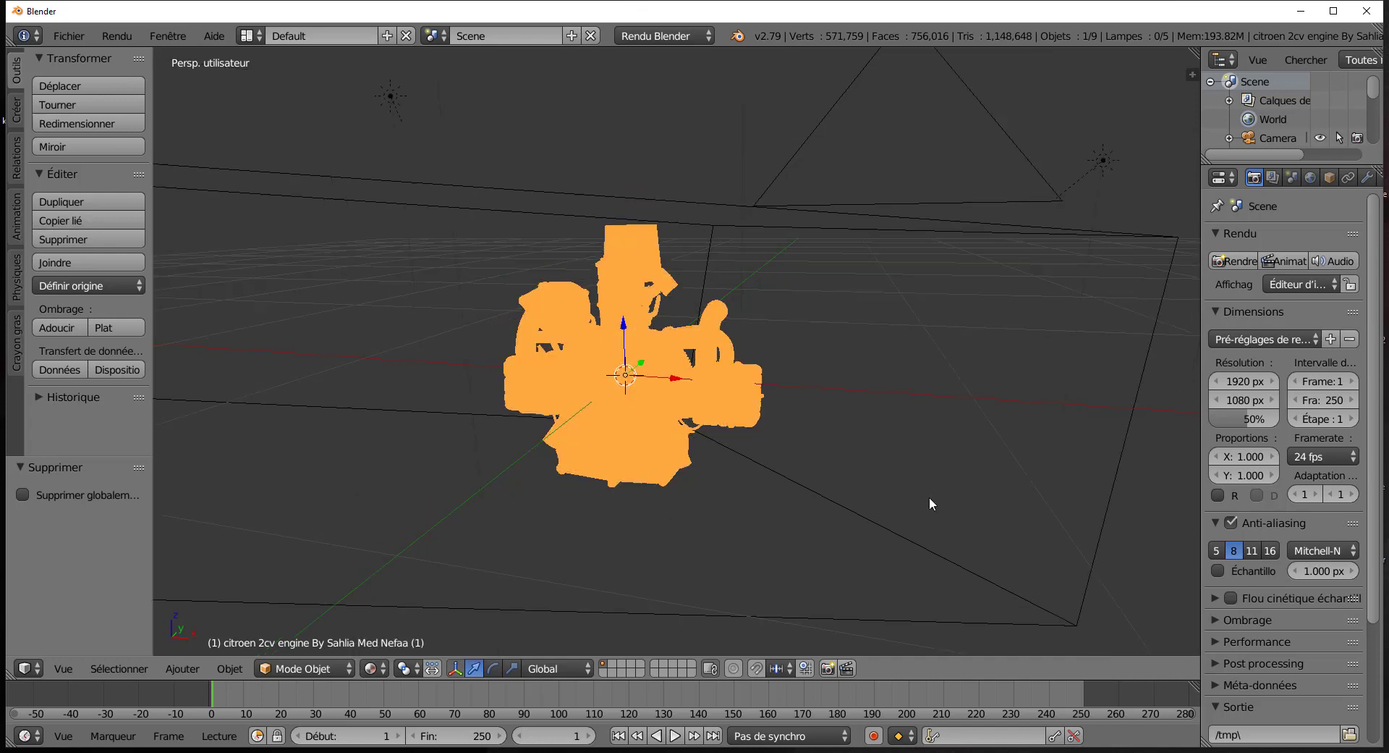
mouse_move(926, 498)
middle_down()
mouse_move(879, 492)
mouse_move(900, 489)
middle_up()
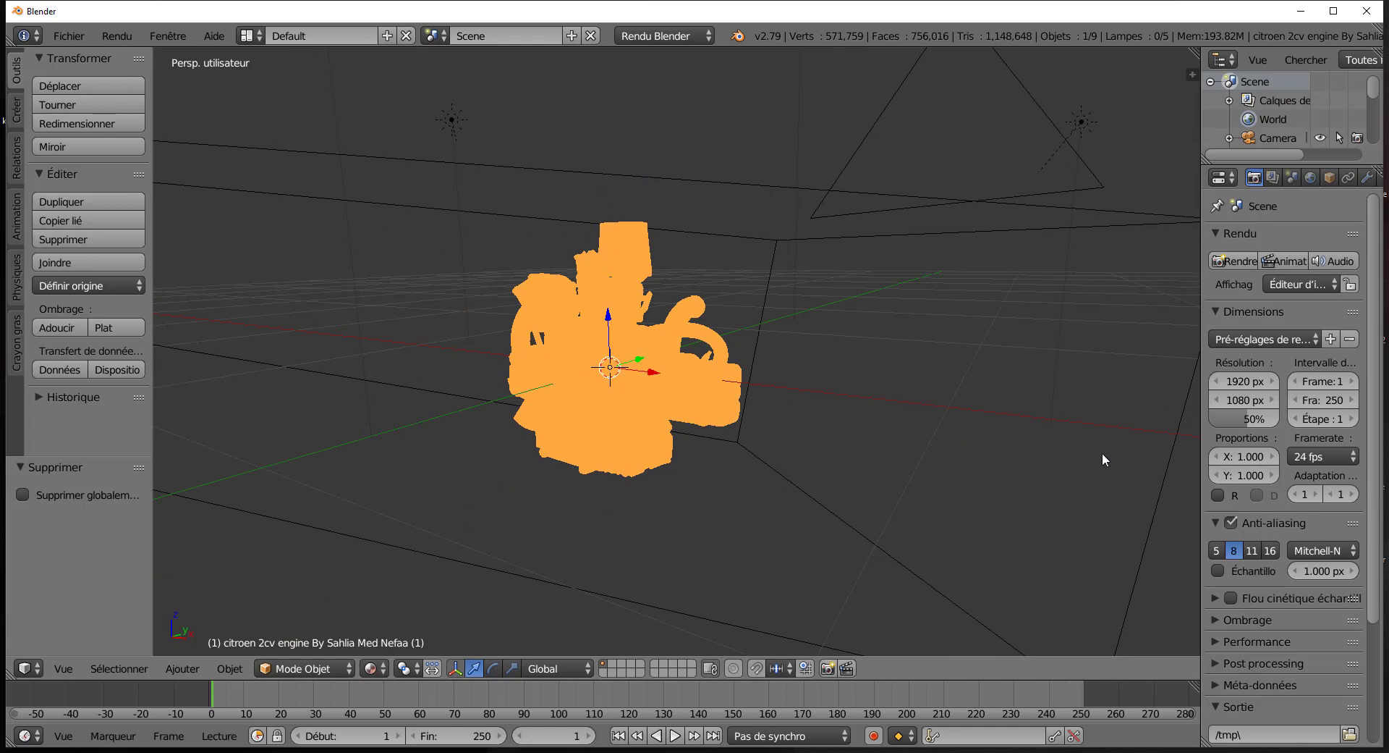
click(371, 667)
click(388, 586)
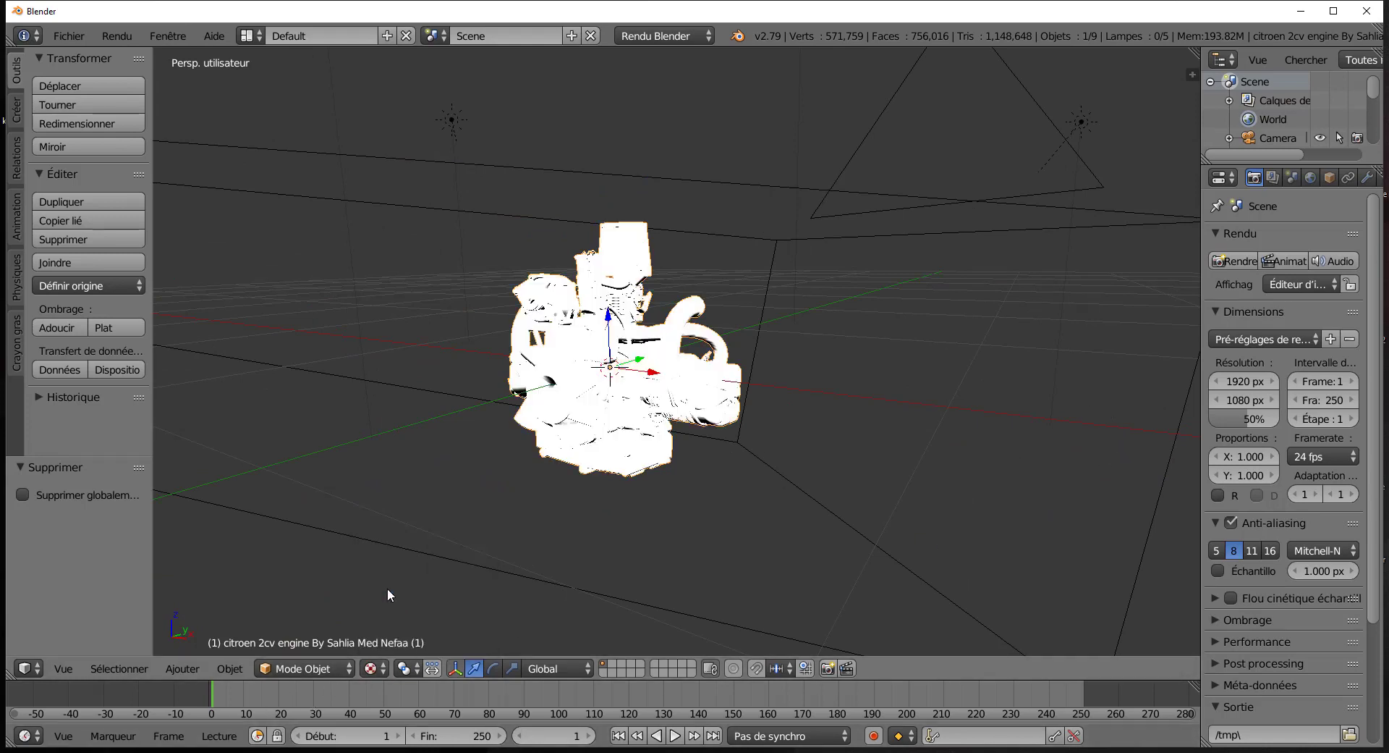
scroll(473, 562, down, 2)
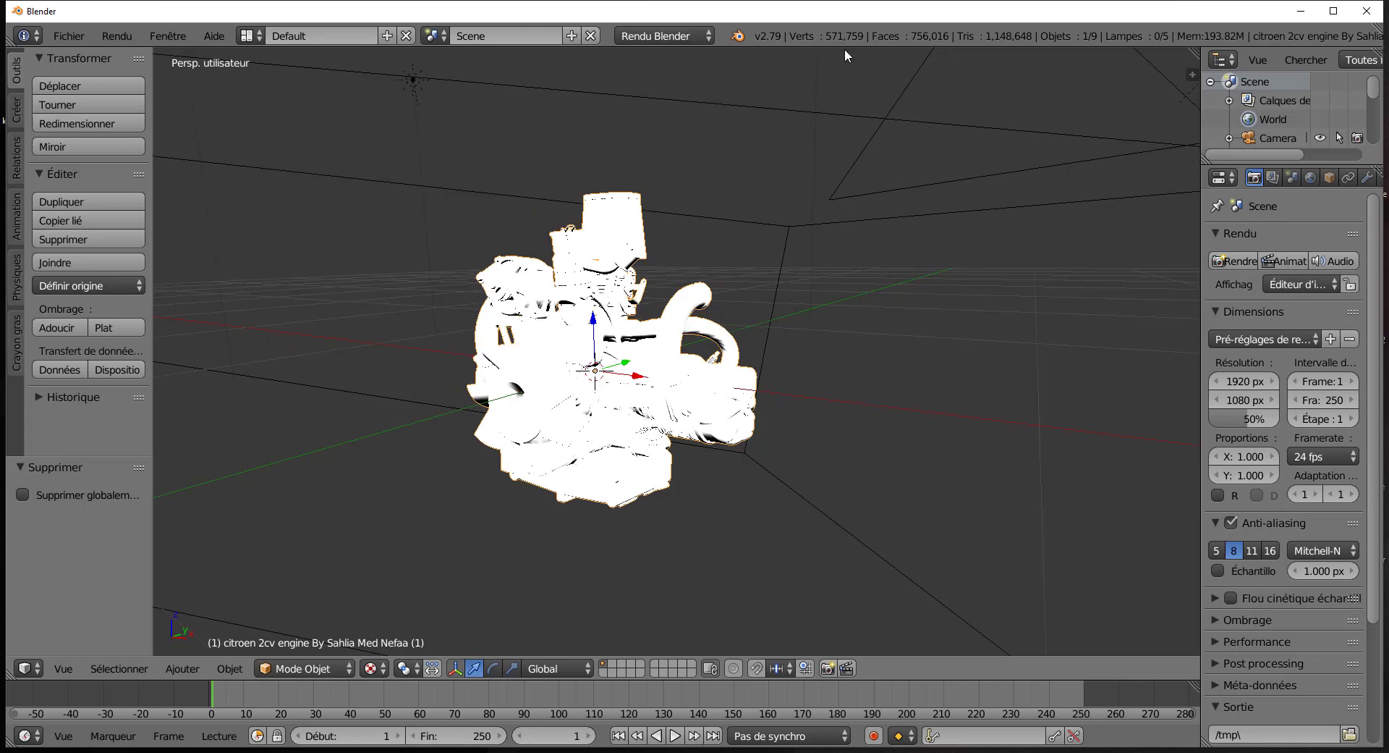
- Switch the render engine to Cycles and show the engine in Material viewport shading
click(658, 38)
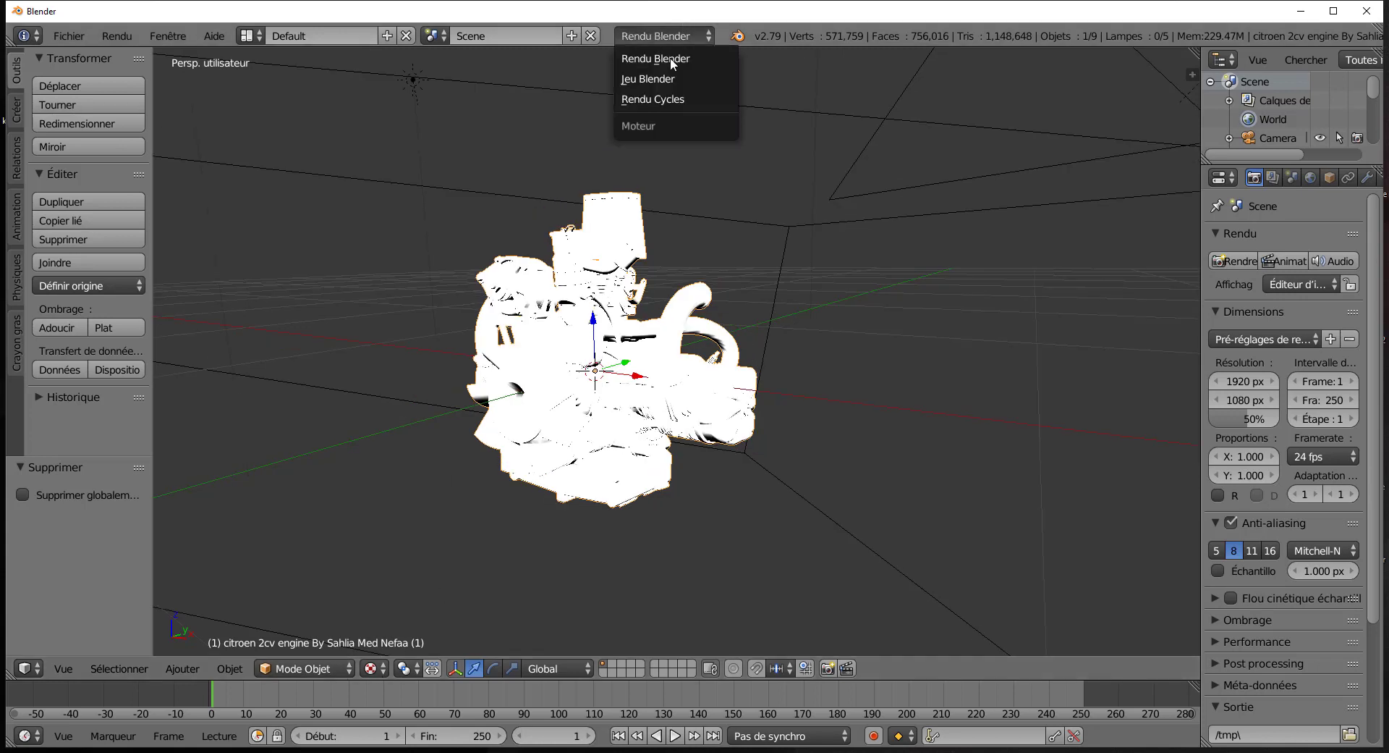
click(663, 100)
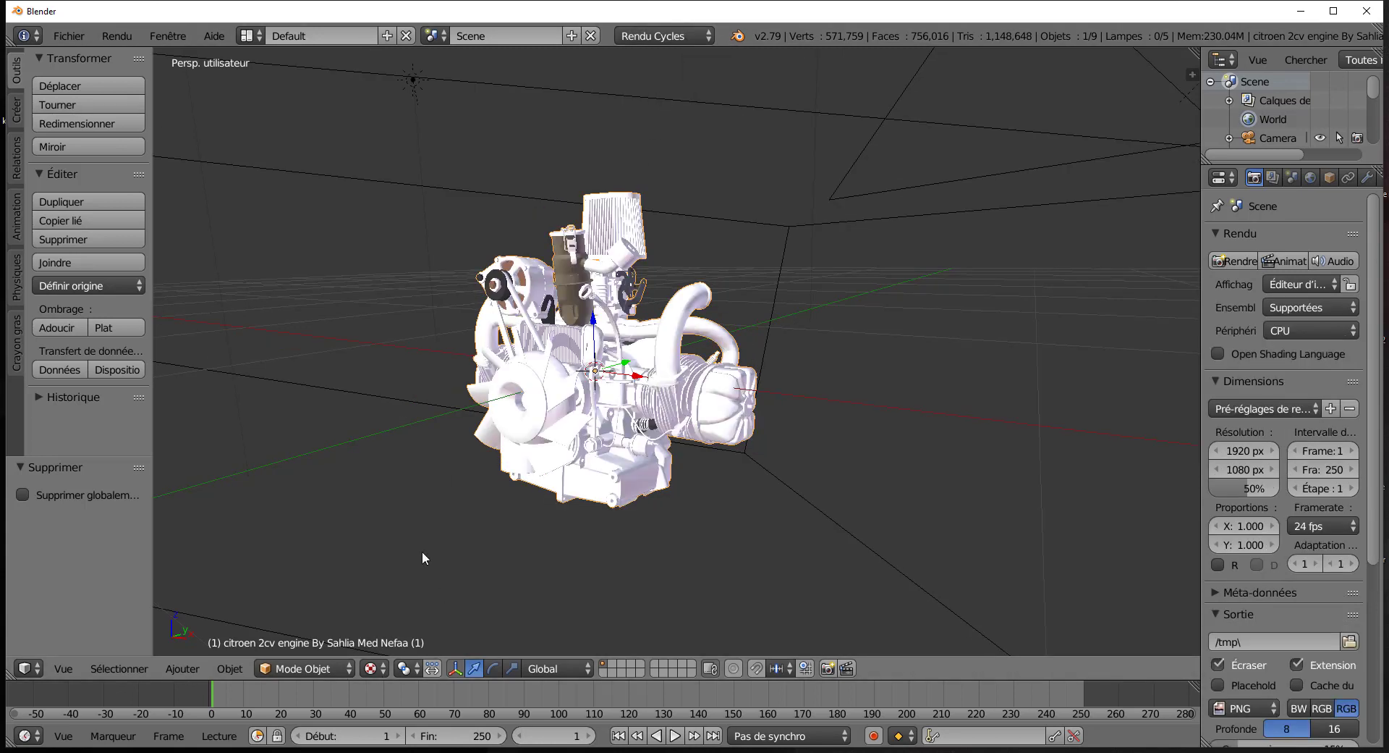
click(373, 668)
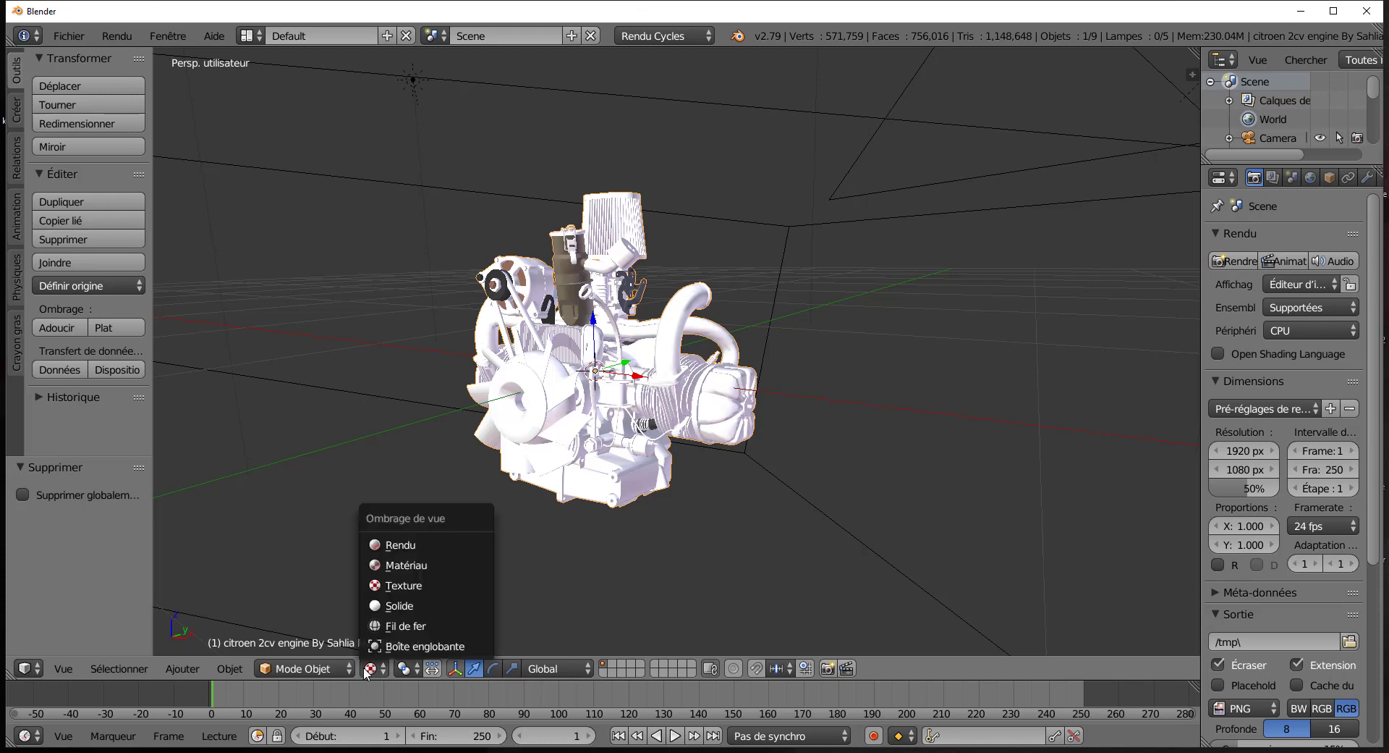
click(389, 565)
scroll(761, 463, up, 2)
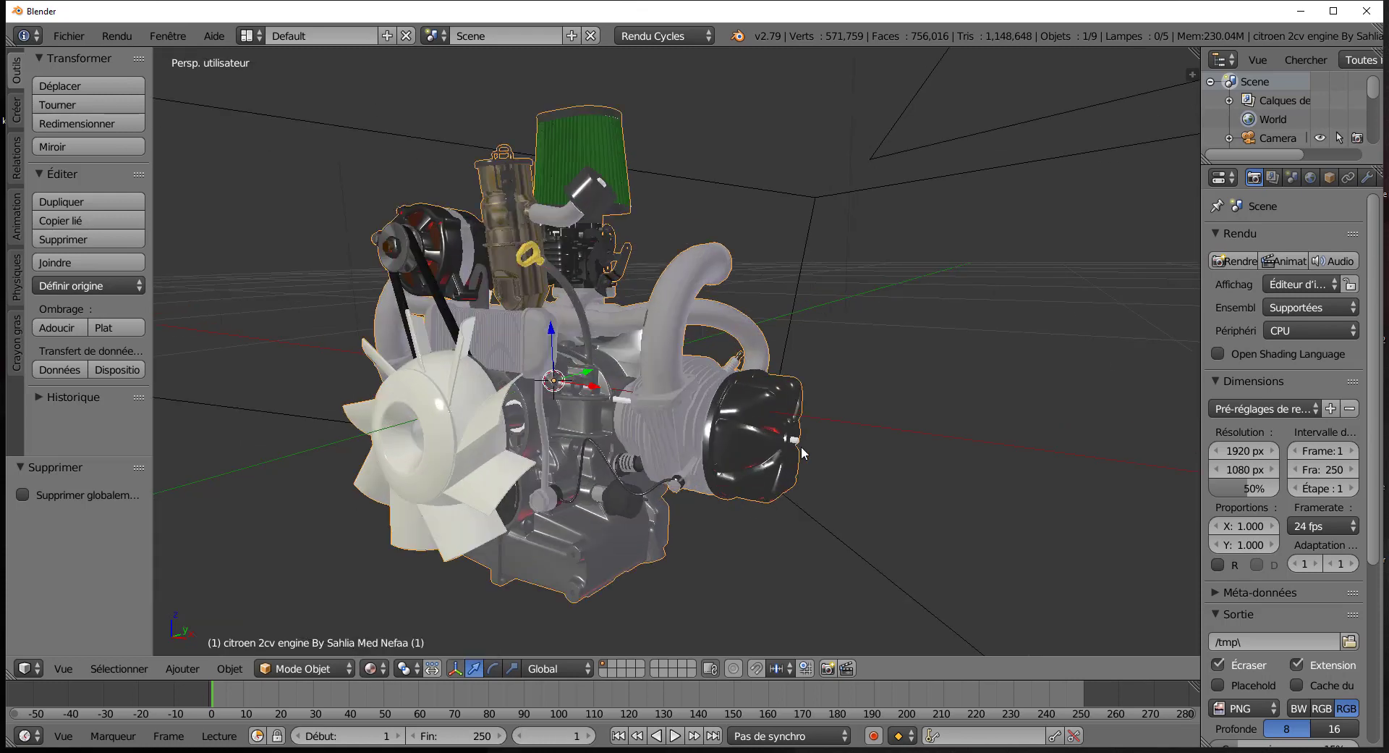
- Show the engine in Rendered viewport shading and enlarge the 3D view to inspect it
scroll(447, 635, down, 3)
click(371, 669)
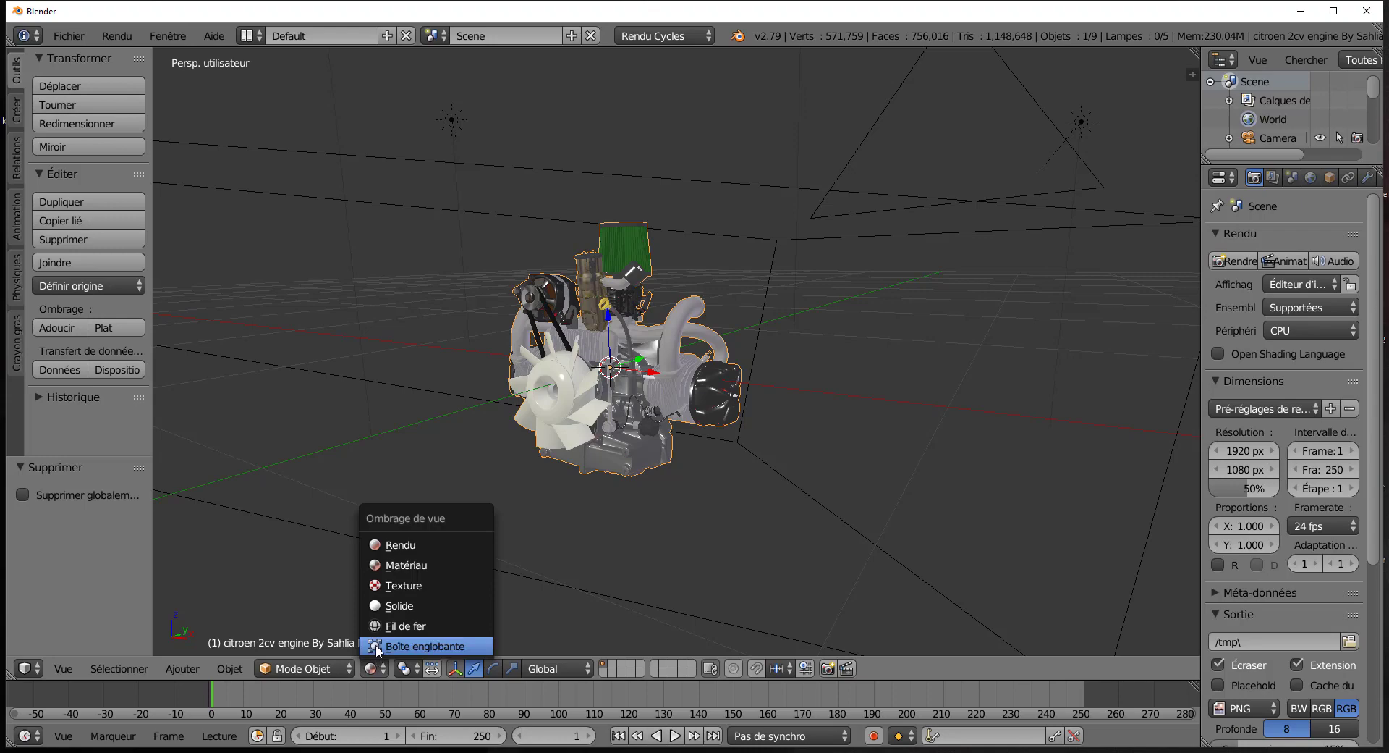
click(397, 545)
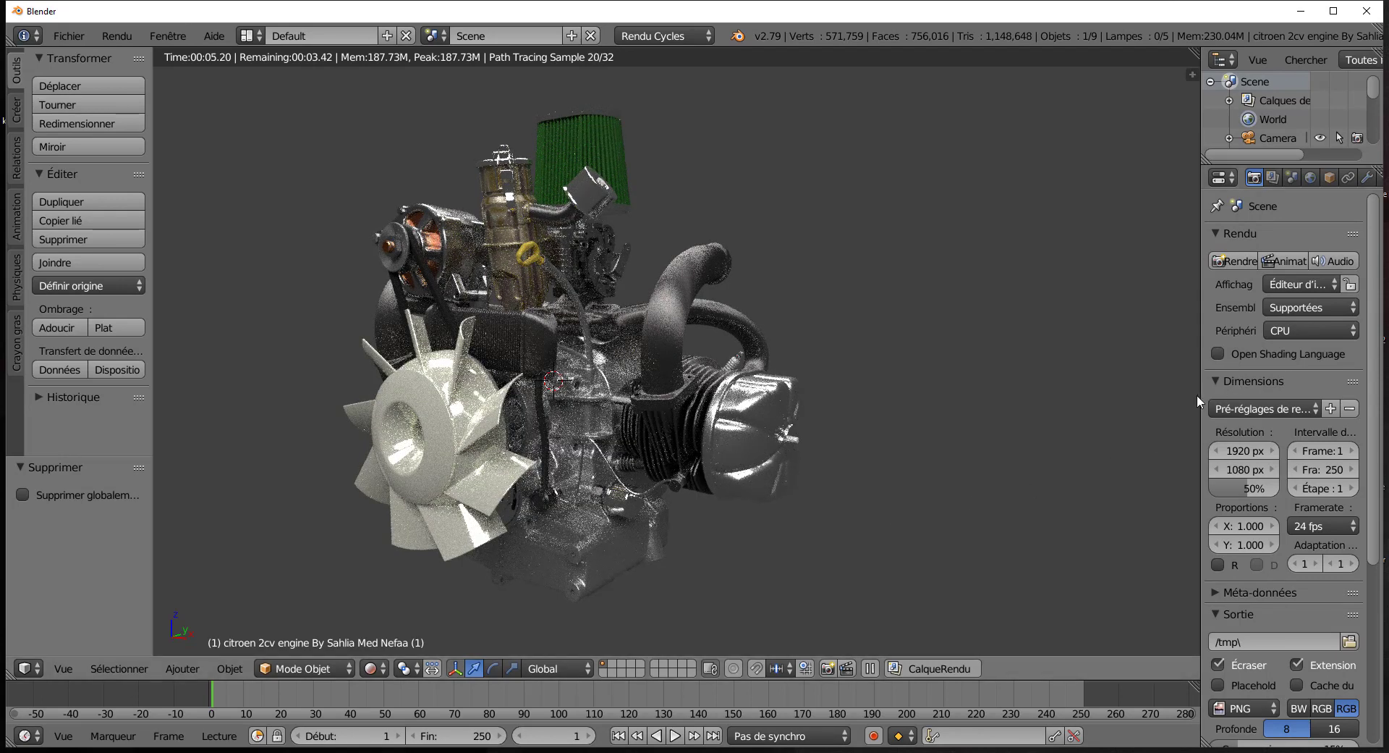
drag(1200, 389, 1271, 389)
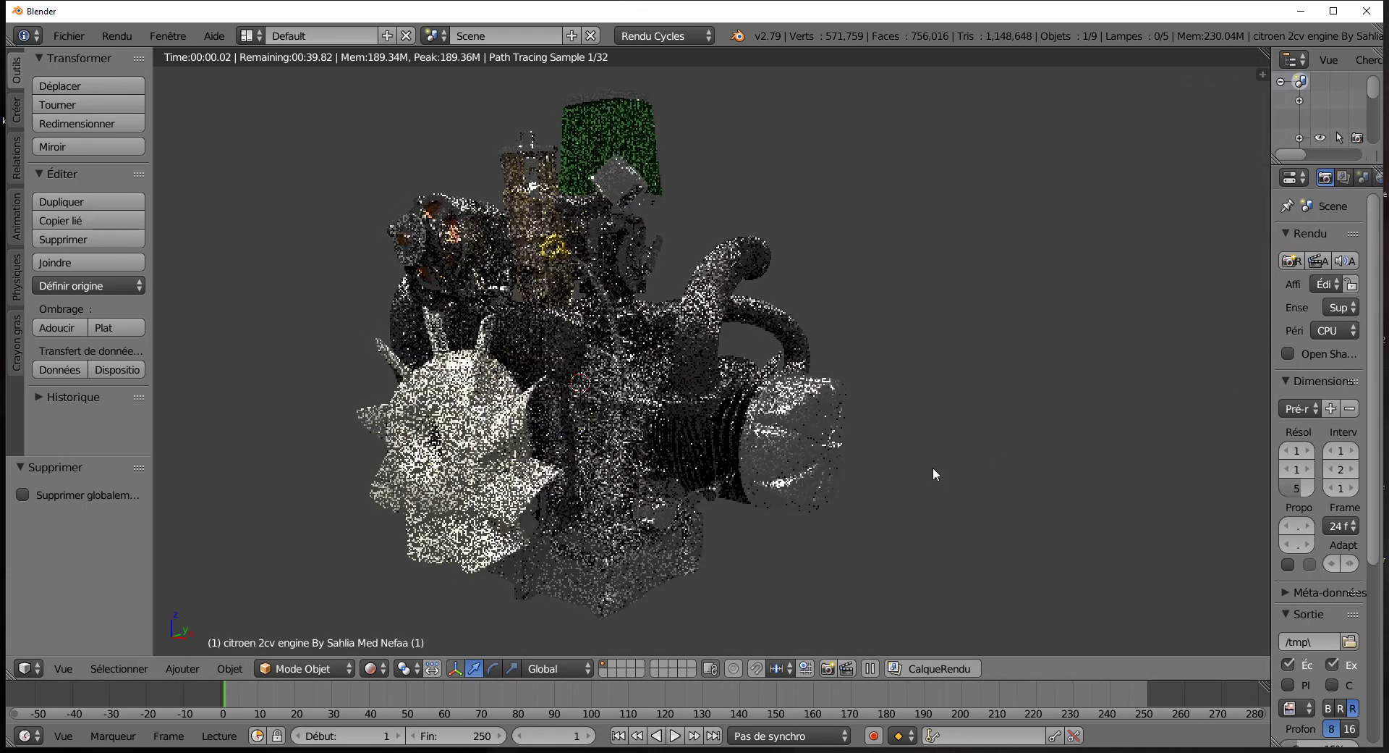
scroll(823, 500, down, 3)
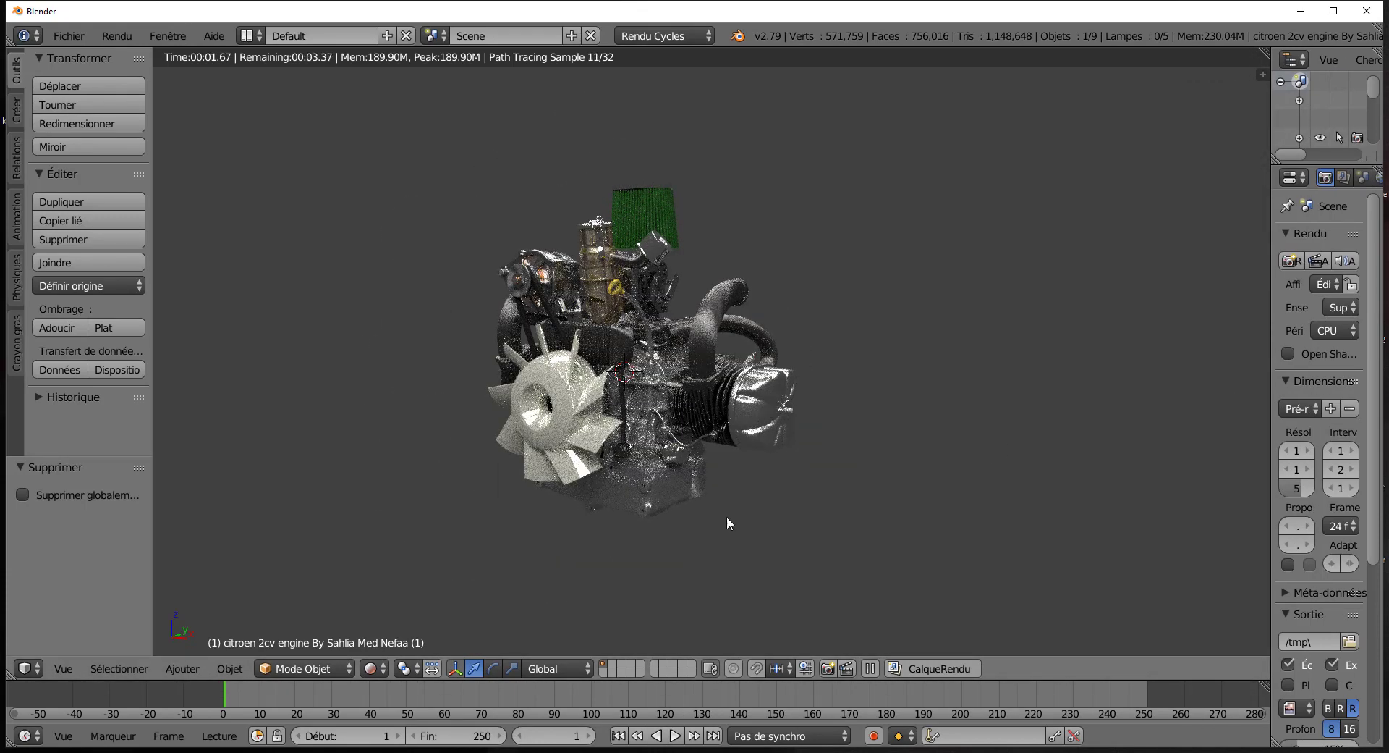
scroll(621, 470, up, 2)
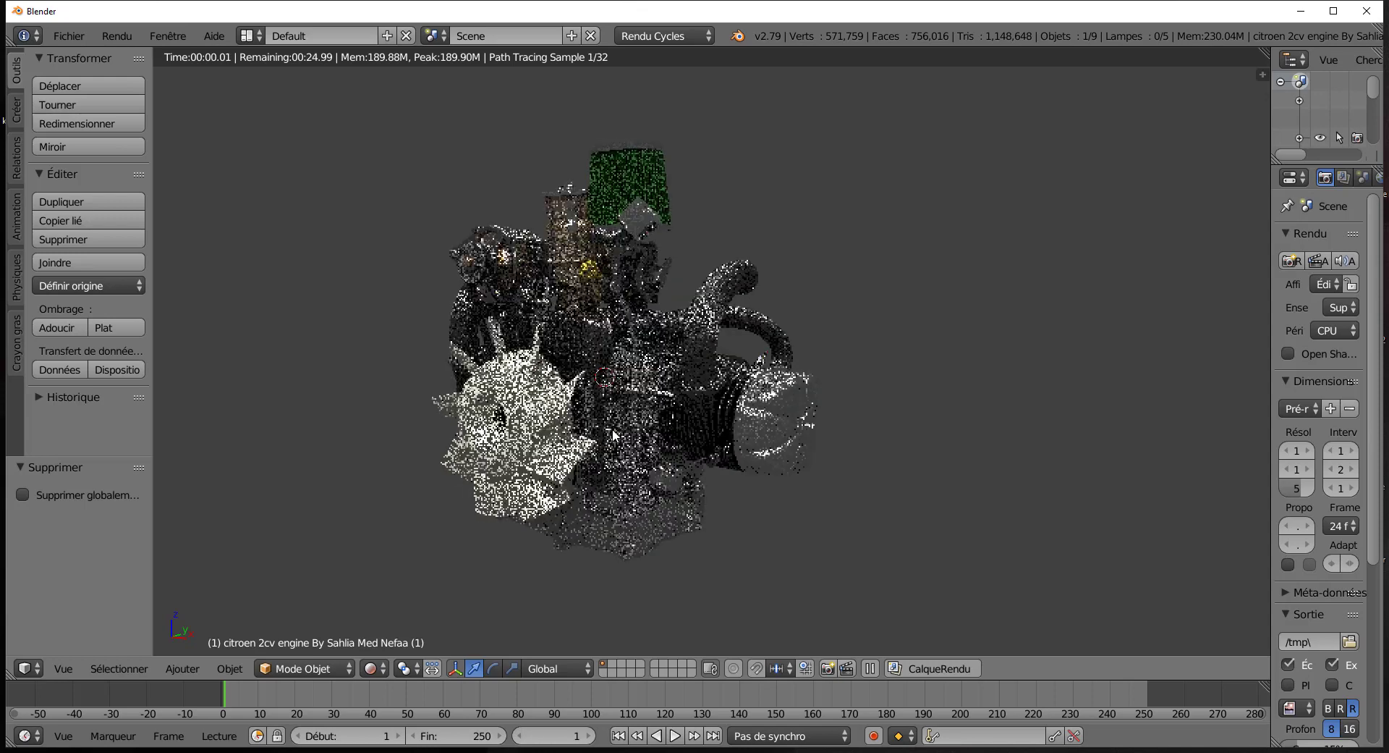
scroll(922, 479, down, 2)
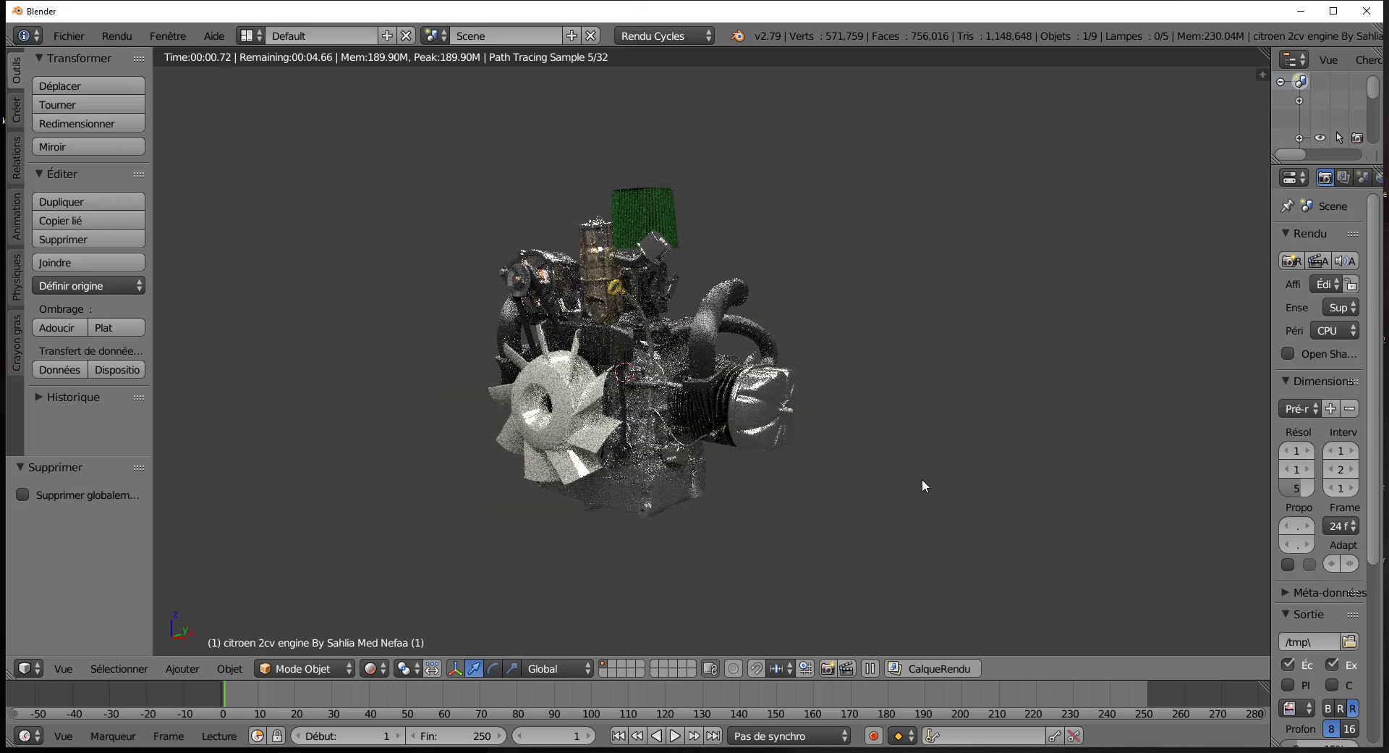
- Look through the camera, select the active Camera and raise its focal length to about 163.6 mm
key(KP_0)
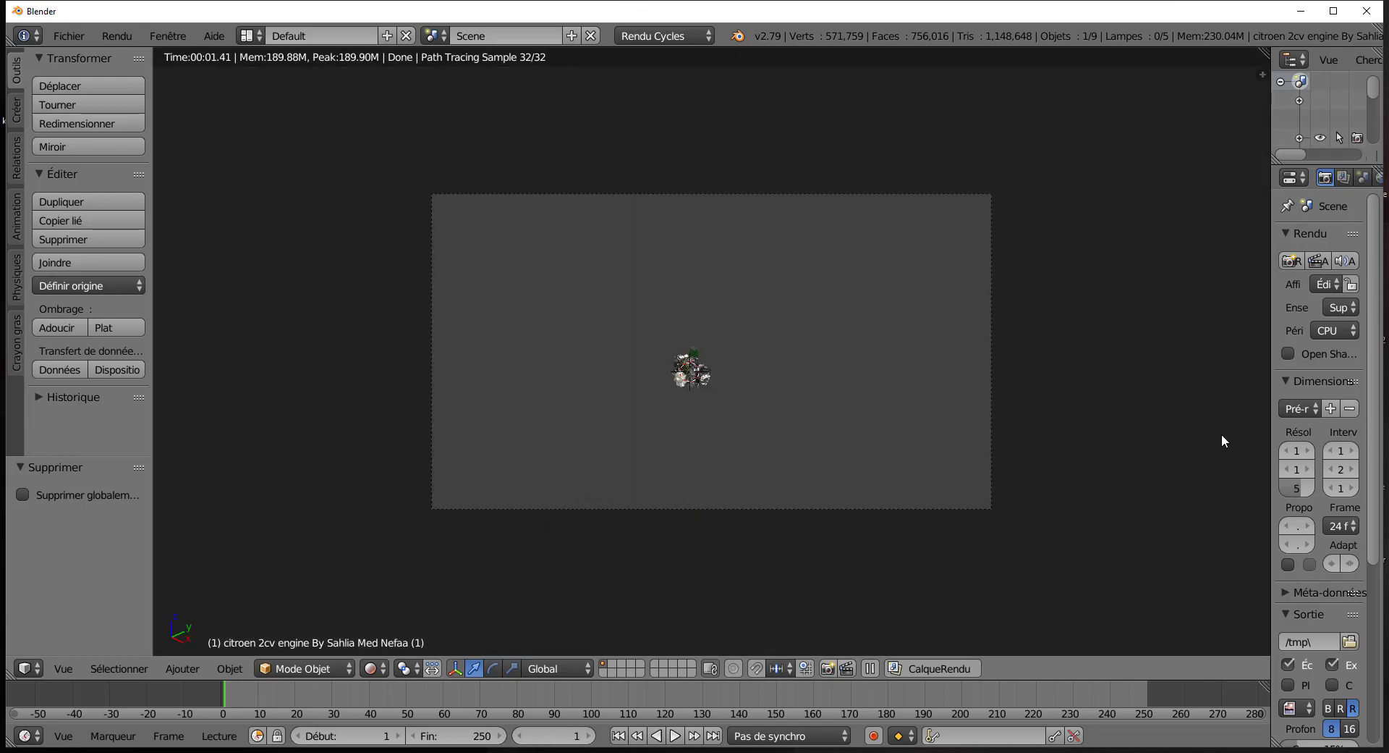
drag(1270, 389, 1039, 391)
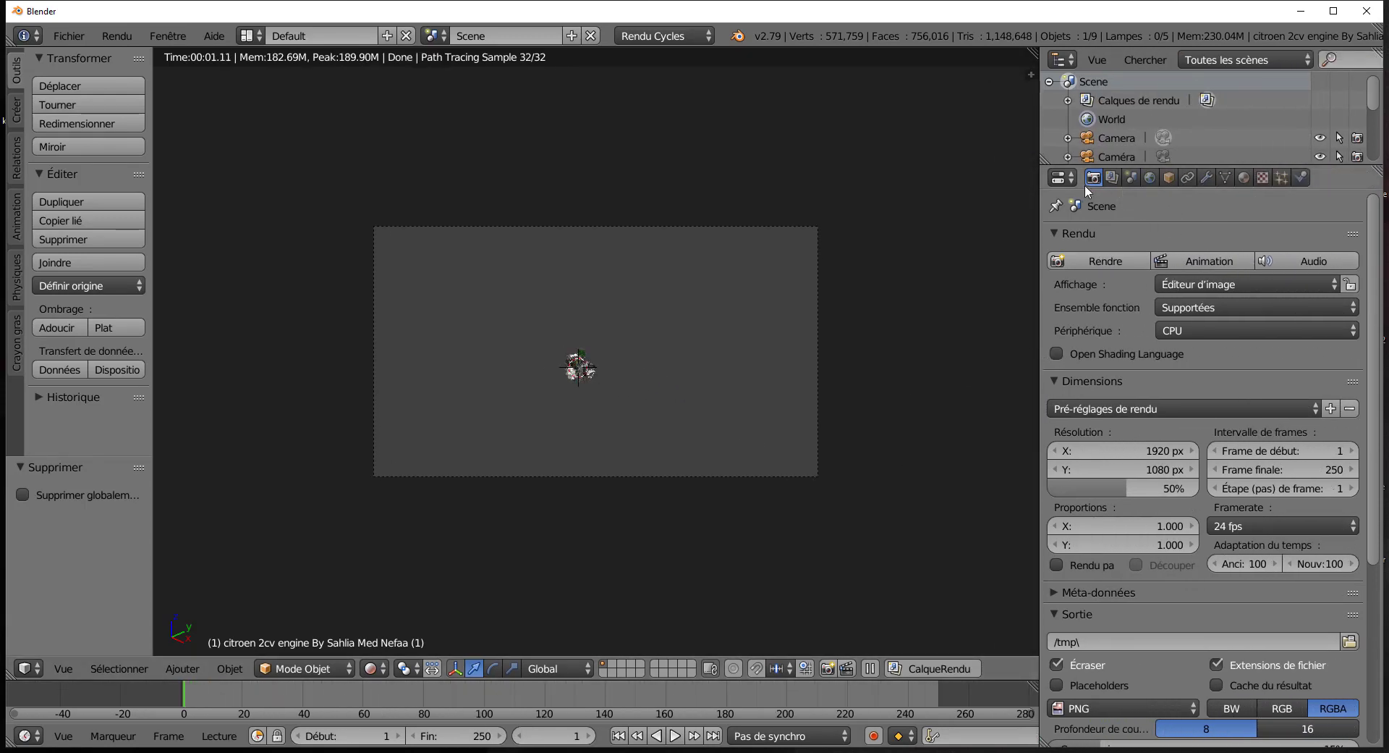
click(1114, 137)
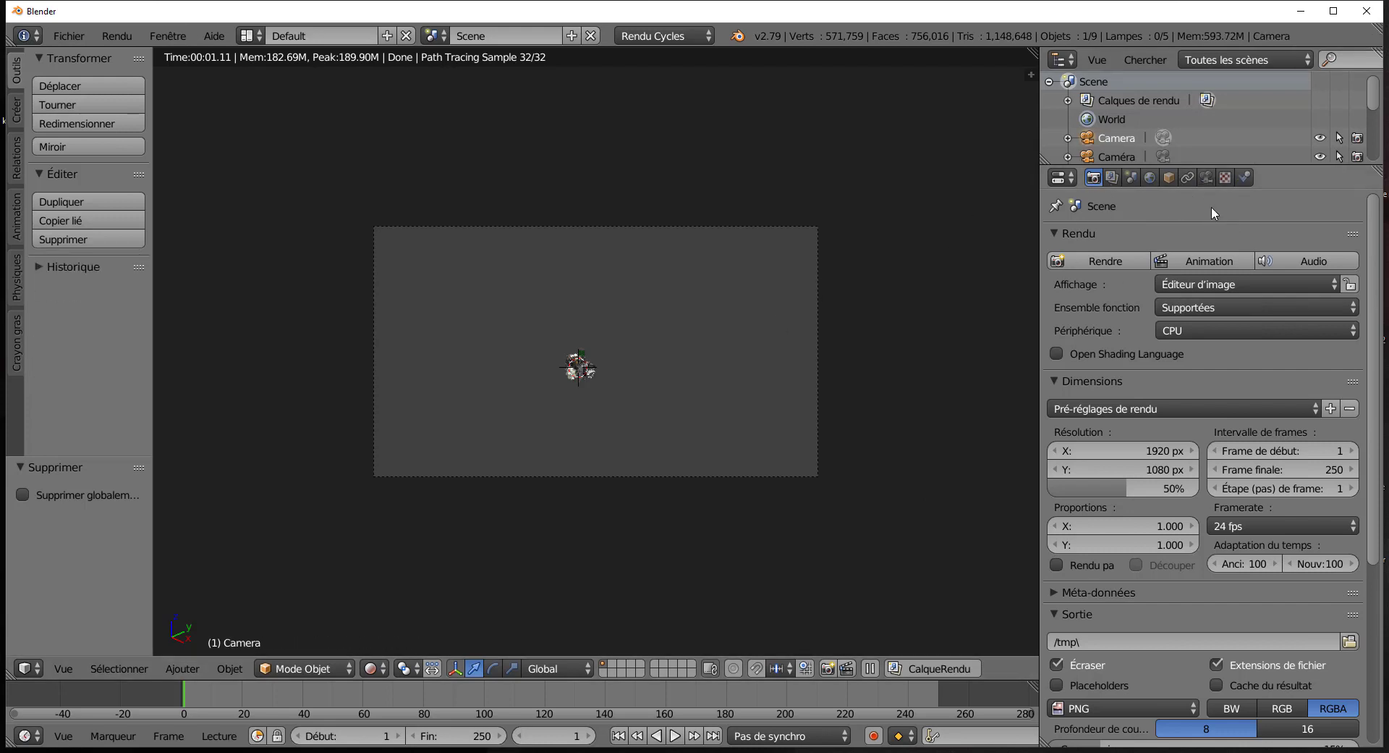
click(1207, 177)
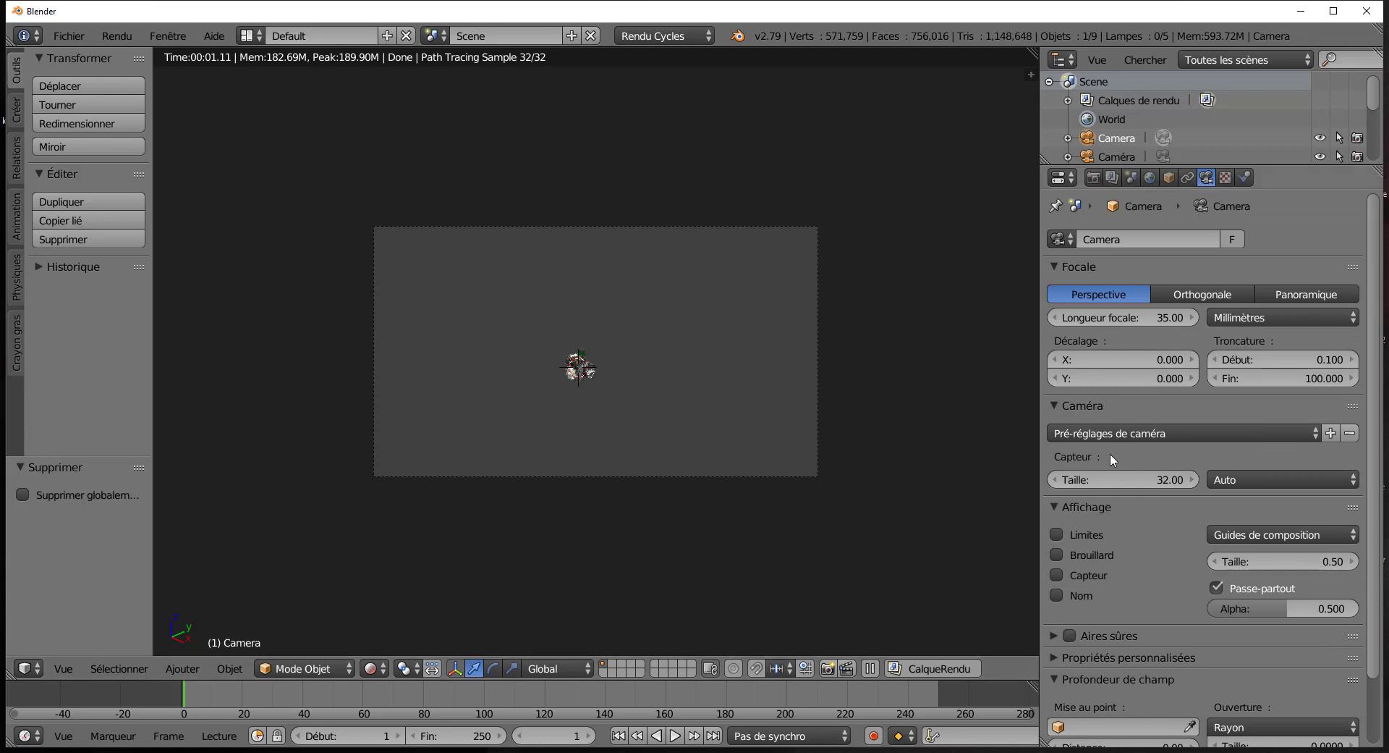
drag(1121, 317, 1231, 317)
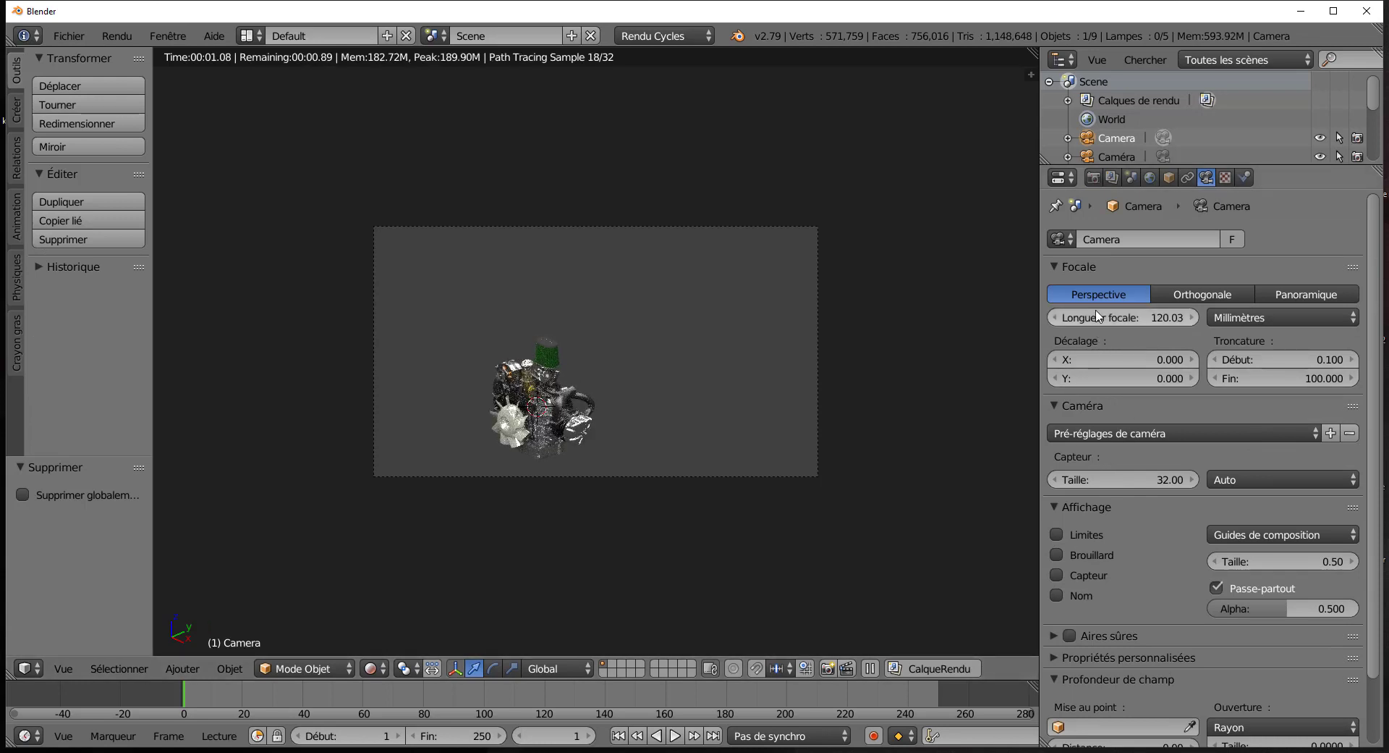
drag(1158, 317, 1216, 317)
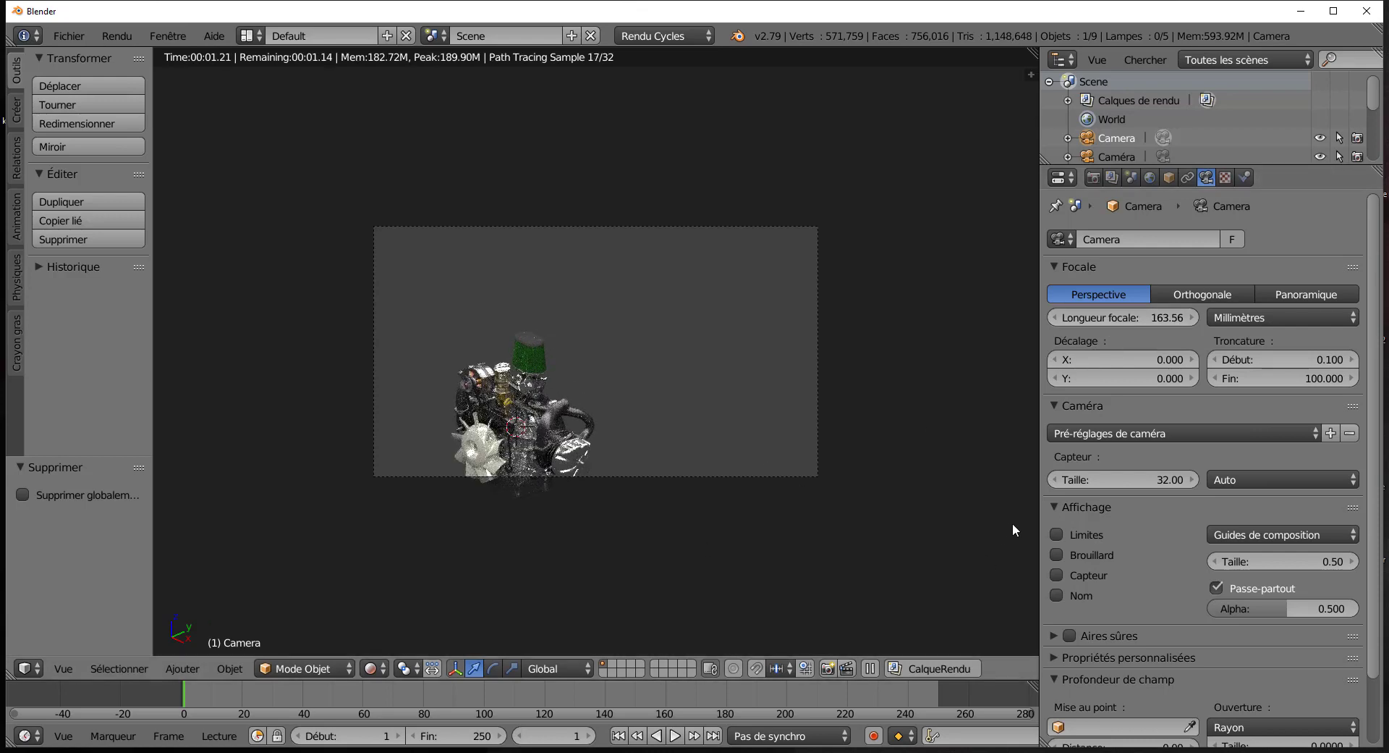
- Move the camera to centre the engine in the frame and set its focal length to about 236.6 mm
key(g)
click(872, 613)
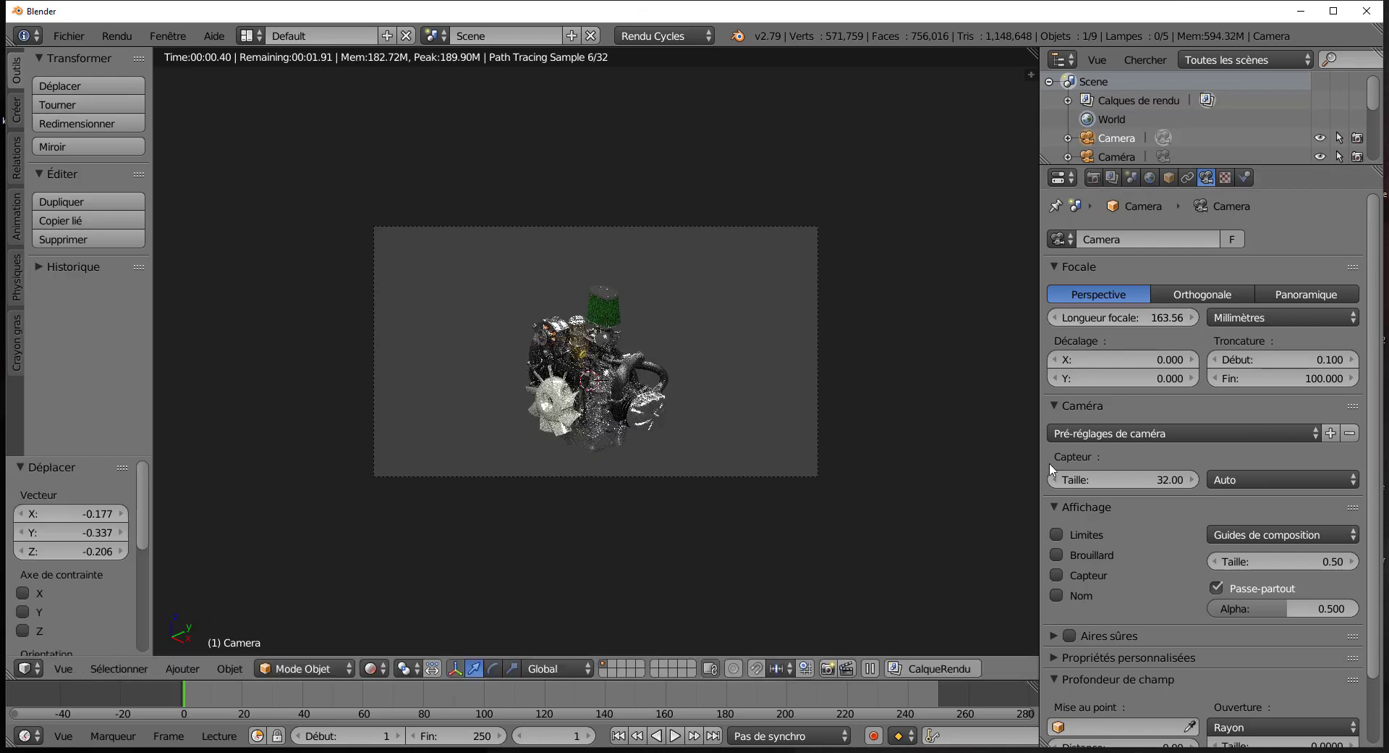
drag(1122, 317, 1223, 316)
key(g)
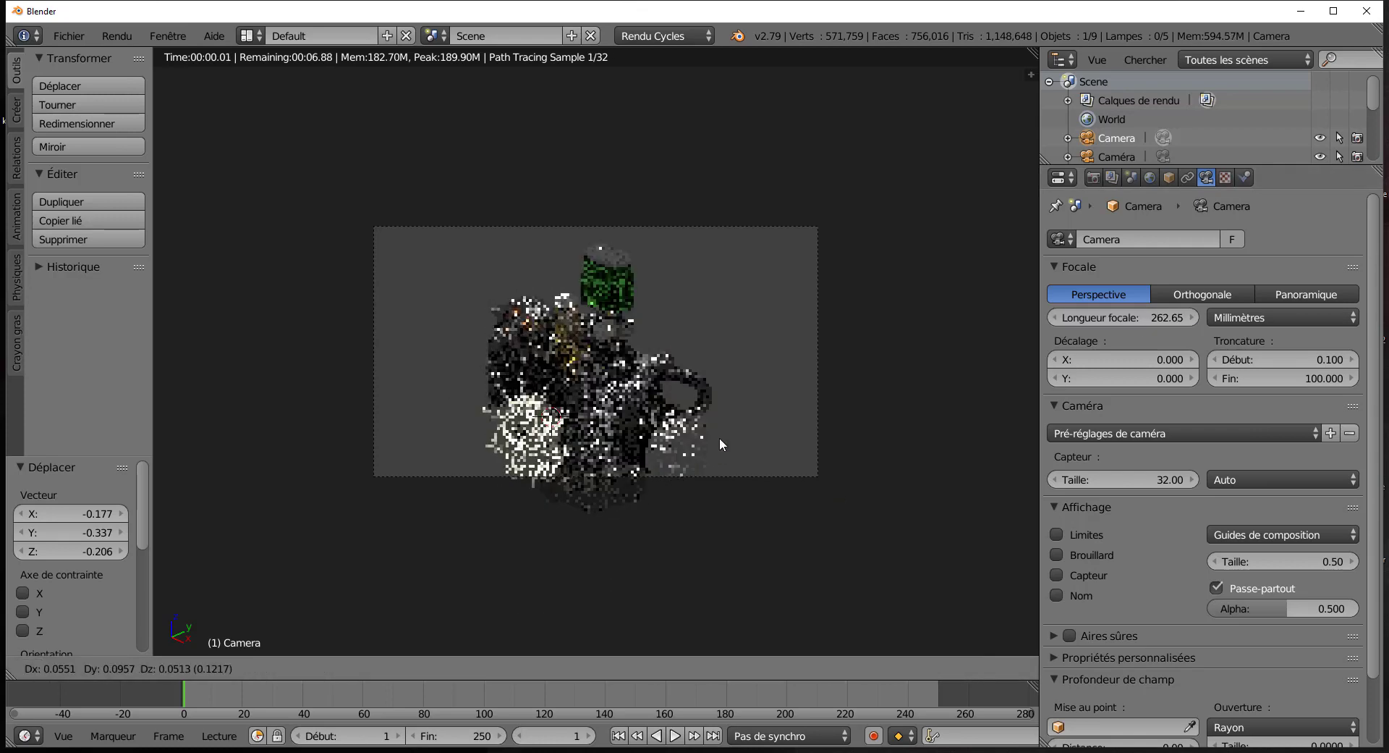
click(649, 524)
drag(1187, 317, 1149, 317)
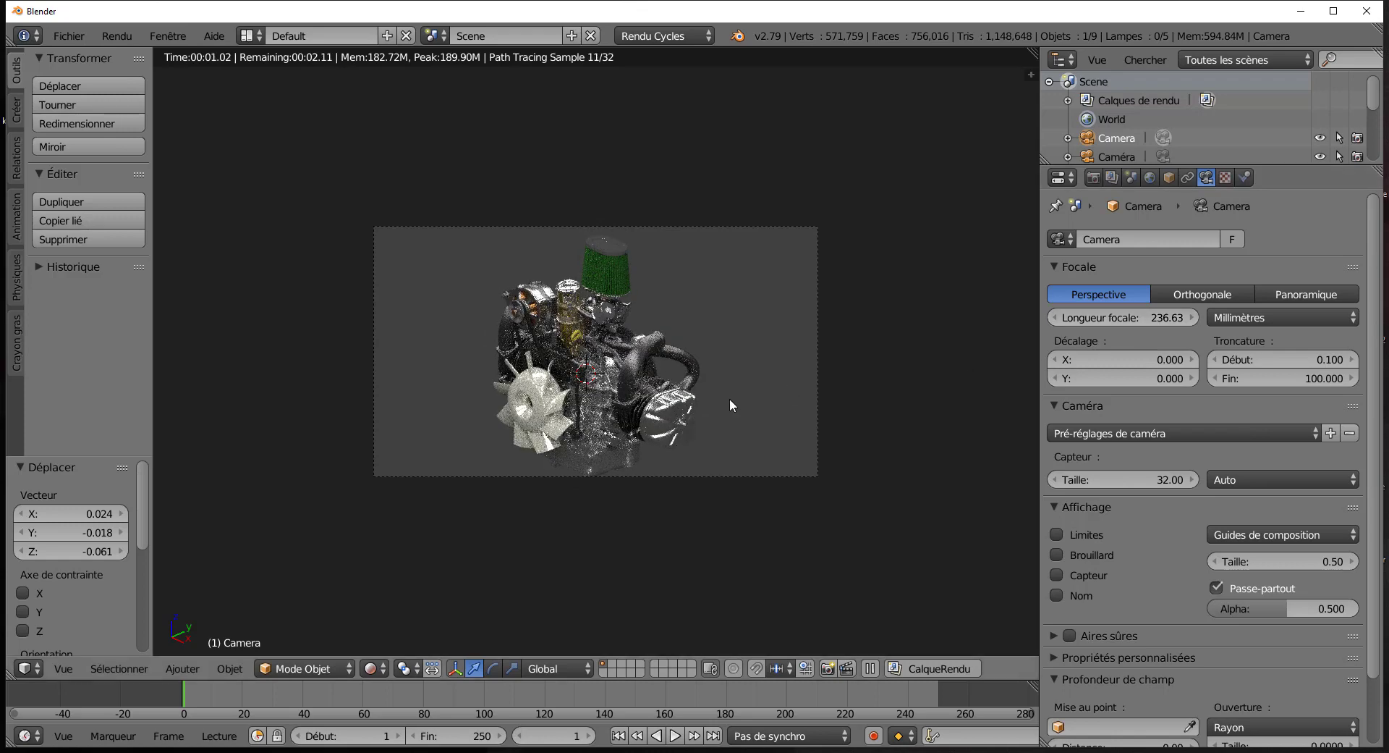
- Leave the camera view, turn to the engine's fan side and align the camera to that view
key(KP_0)
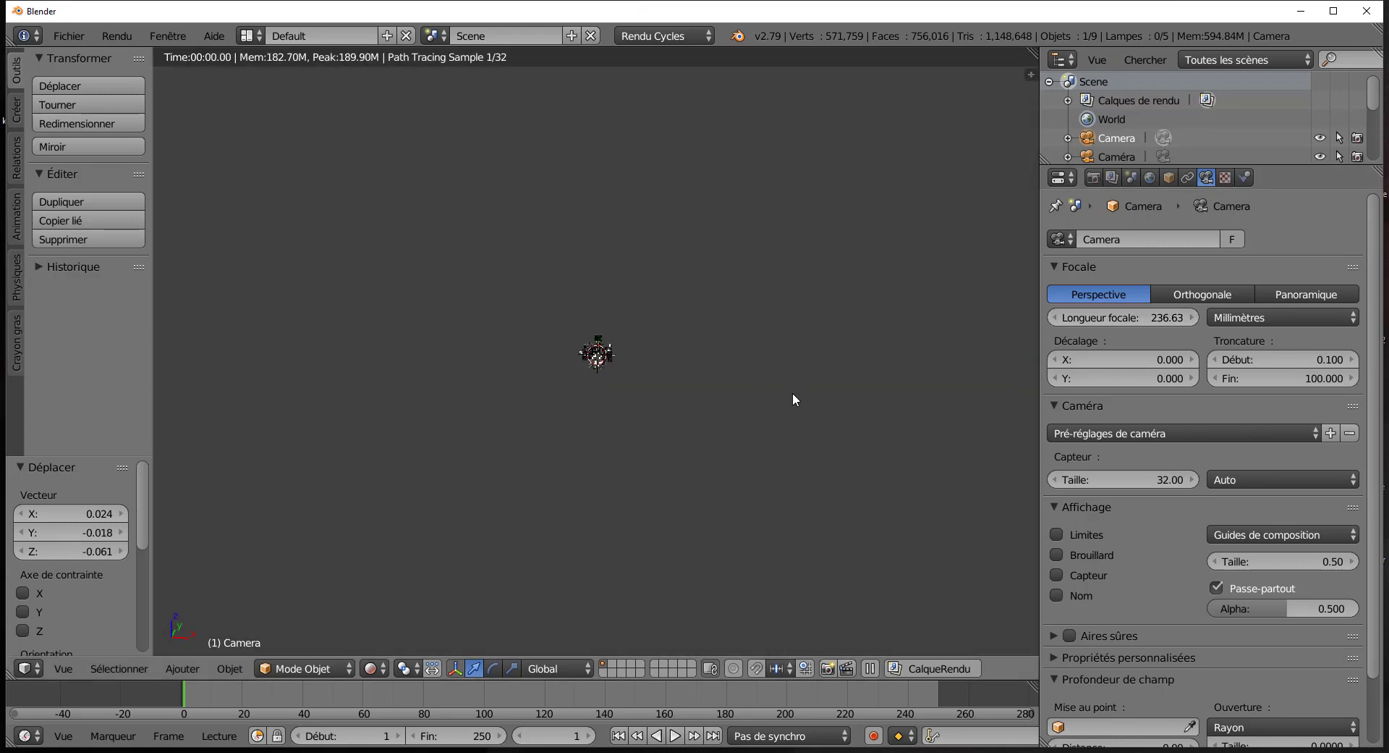
key(ctrl+alt+KP_0)
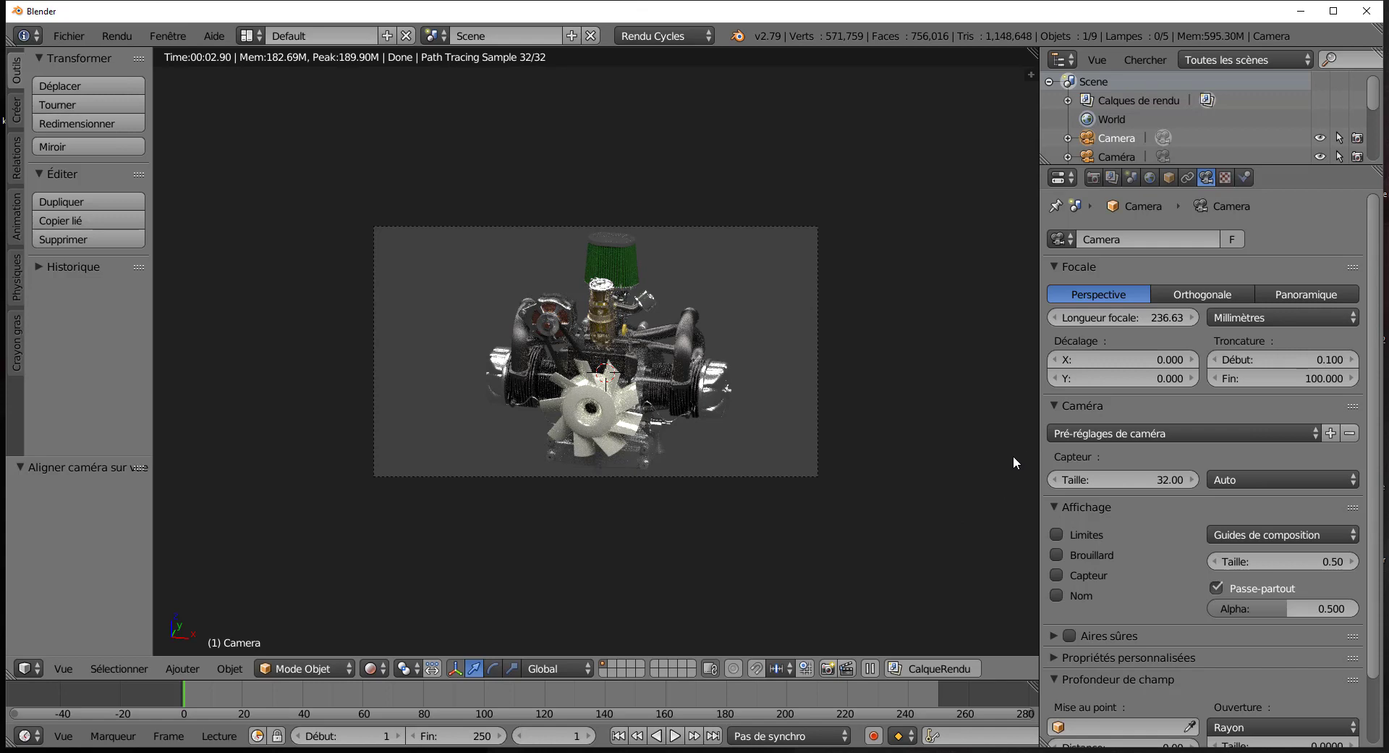
- Make the render background transparent in the Film settings
drag(1040, 444, 936, 435)
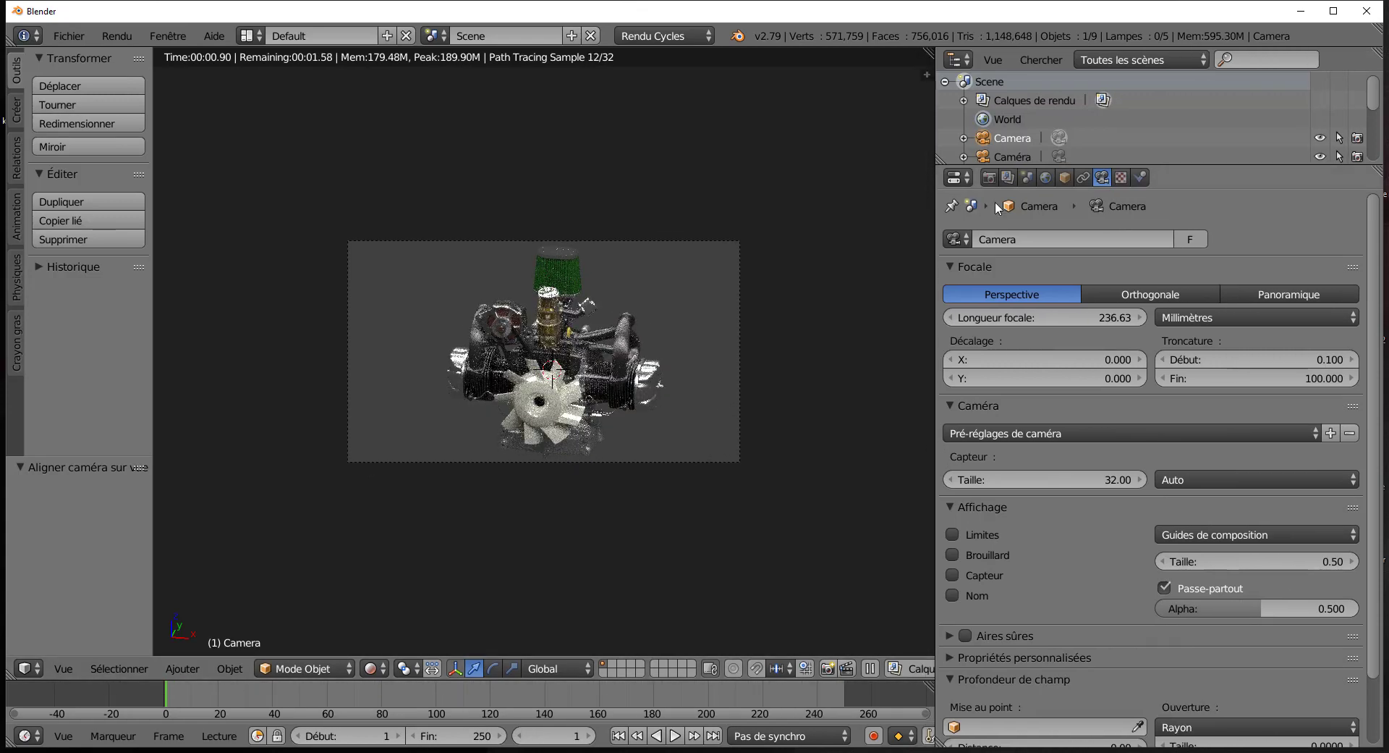
click(988, 178)
scroll(1065, 692, down, 6)
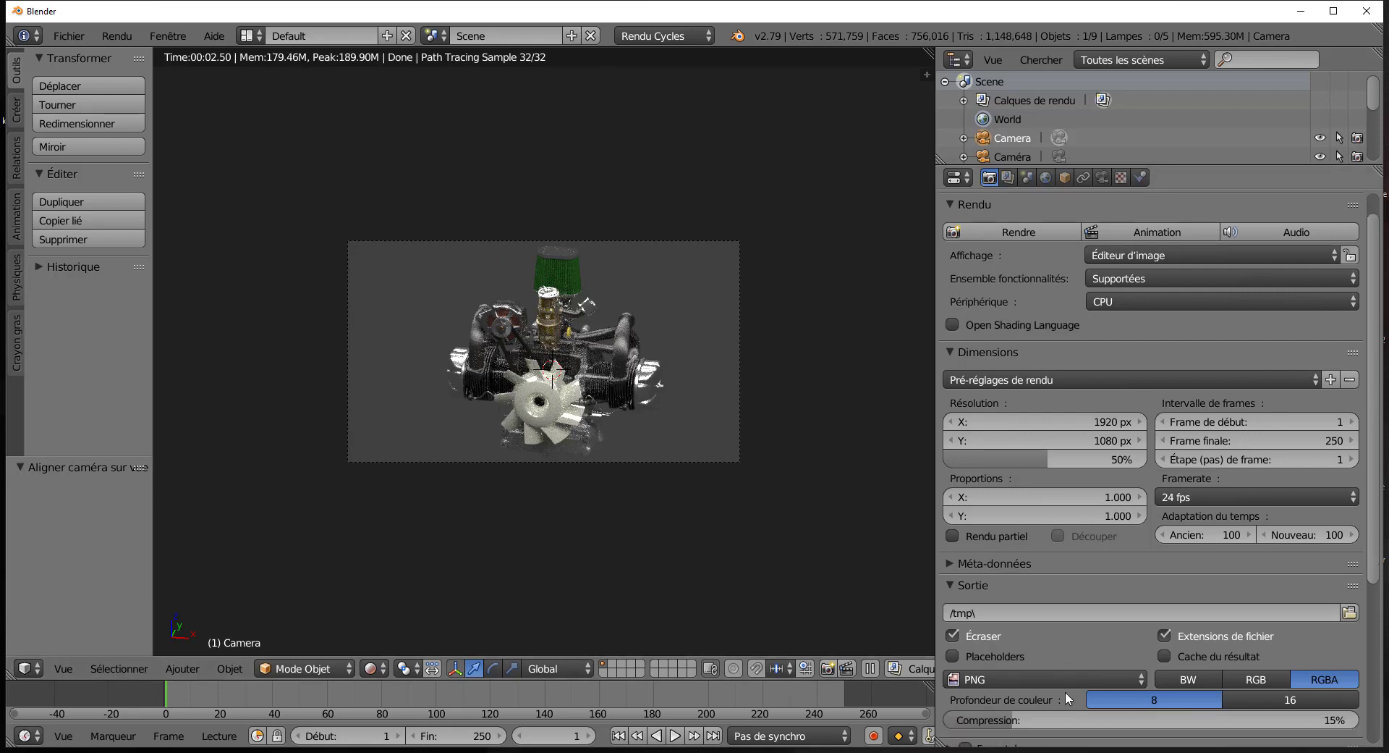
scroll(1065, 688, down, 2)
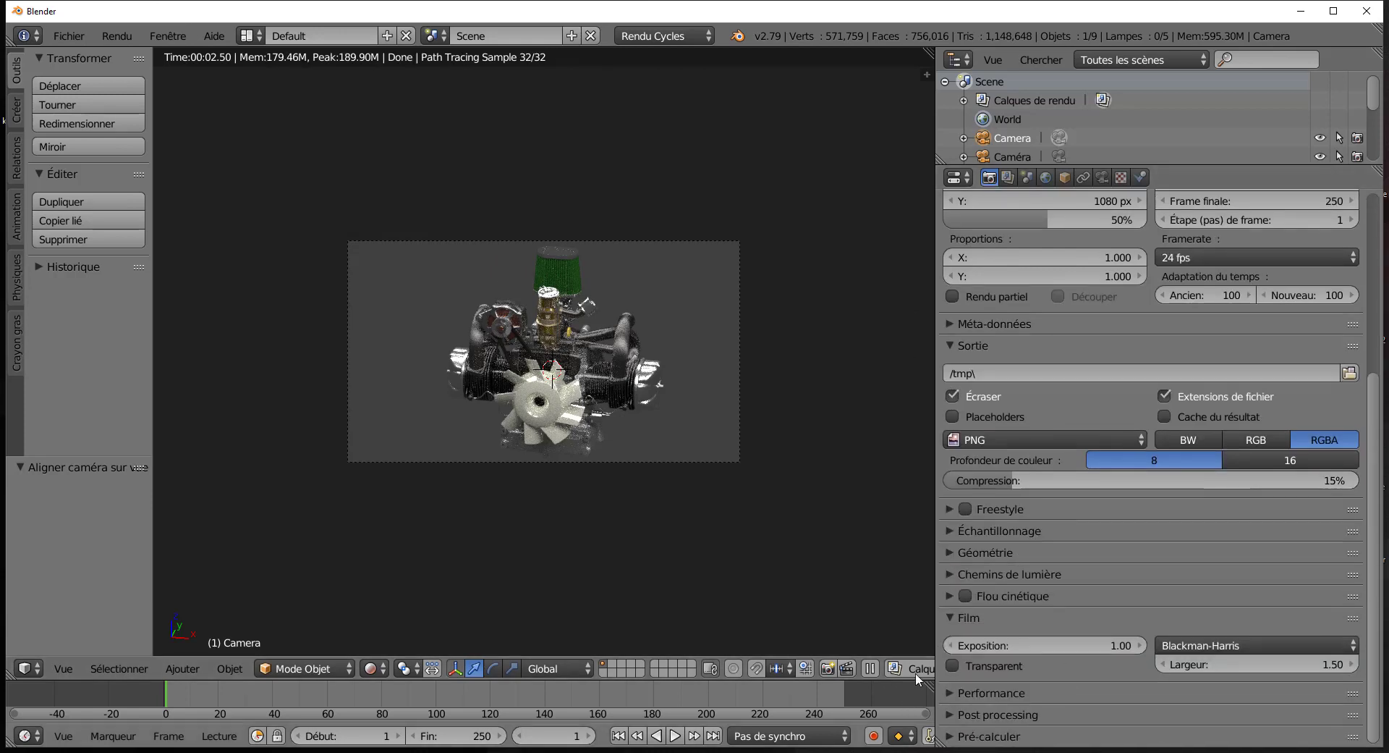
click(953, 666)
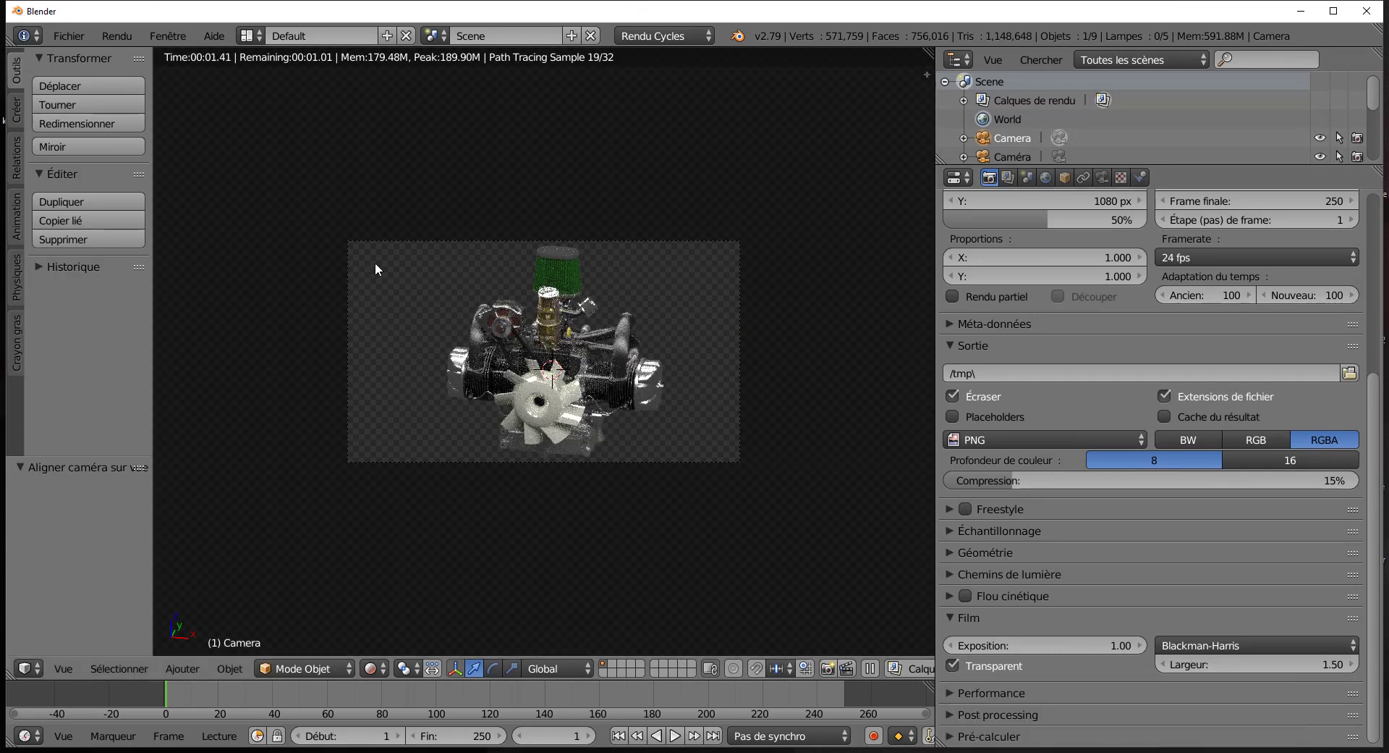
scroll(699, 463, up, 1)
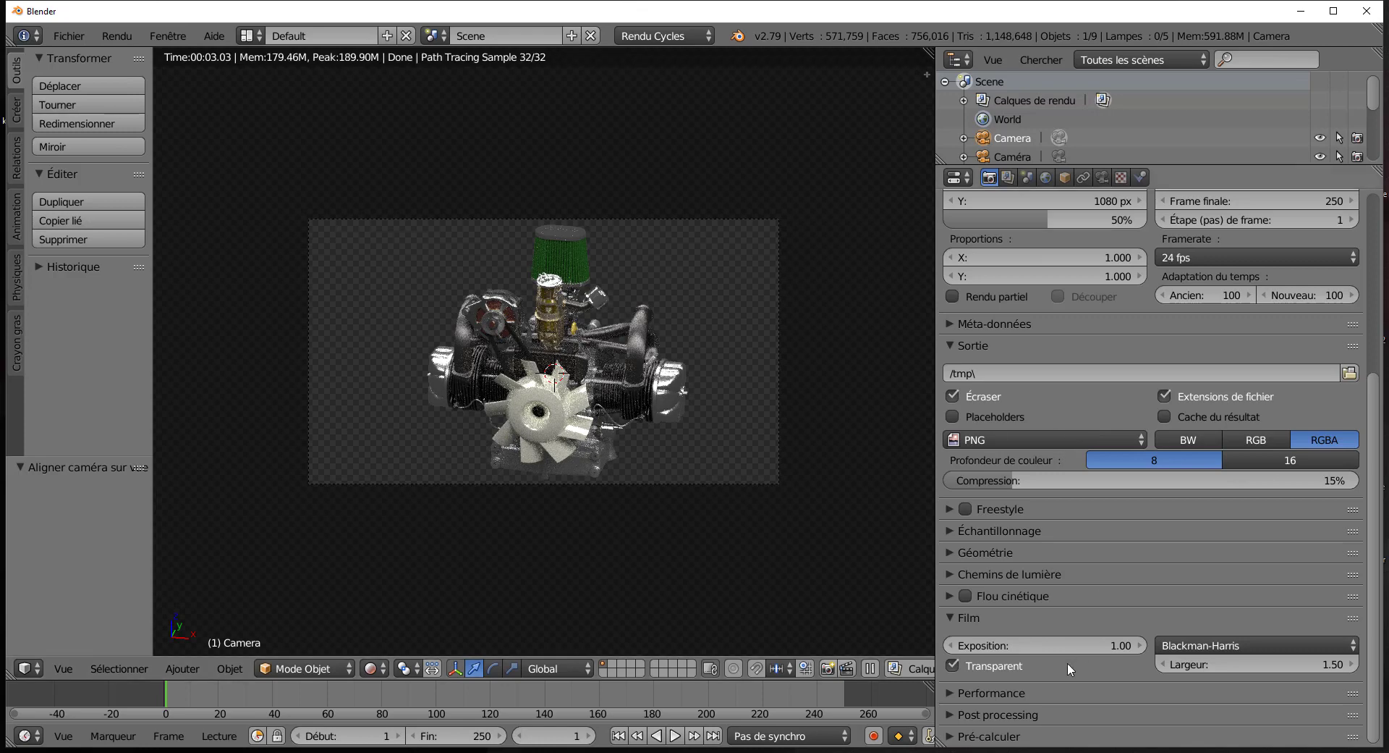
- Find the render layer settings and enable denoising for RenderLayer
scroll(1068, 652, up, 4)
scroll(1070, 641, up, 5)
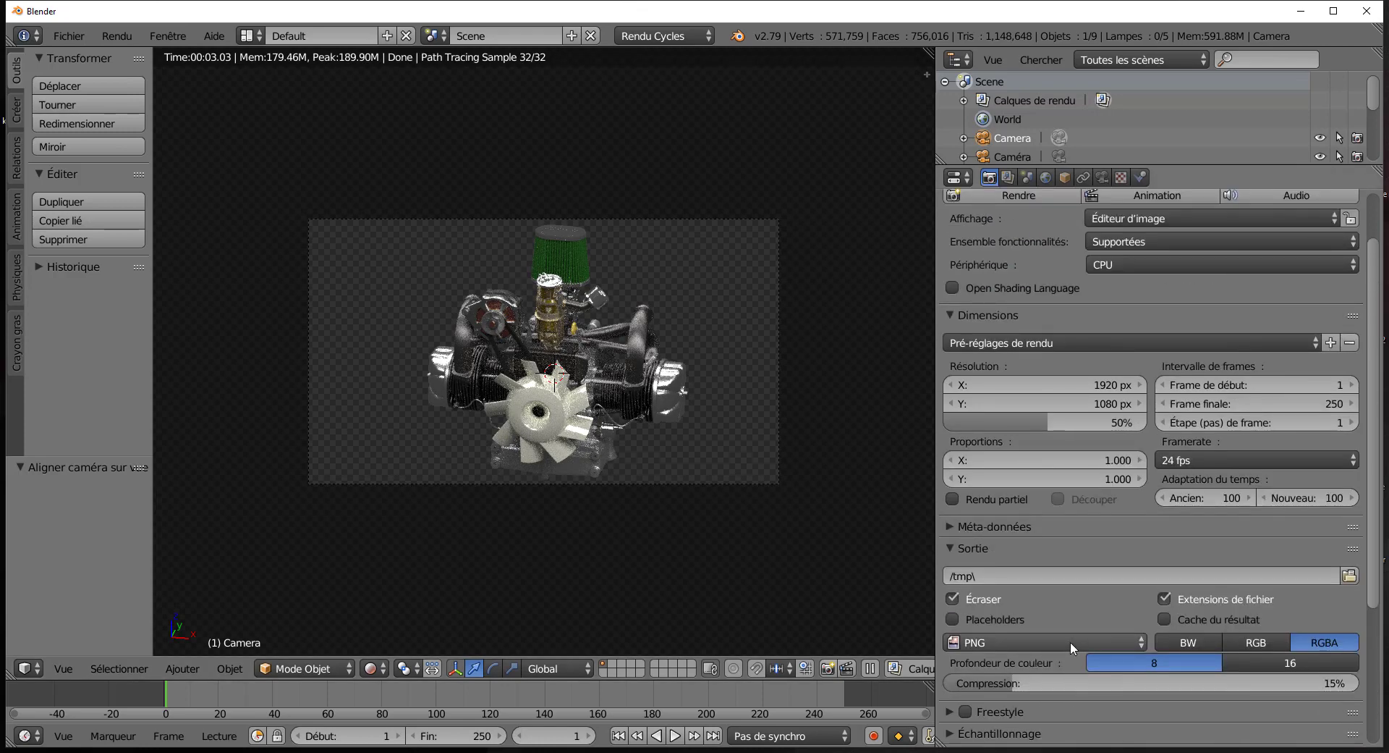
scroll(627, 470, up, 2)
scroll(626, 470, up, 2)
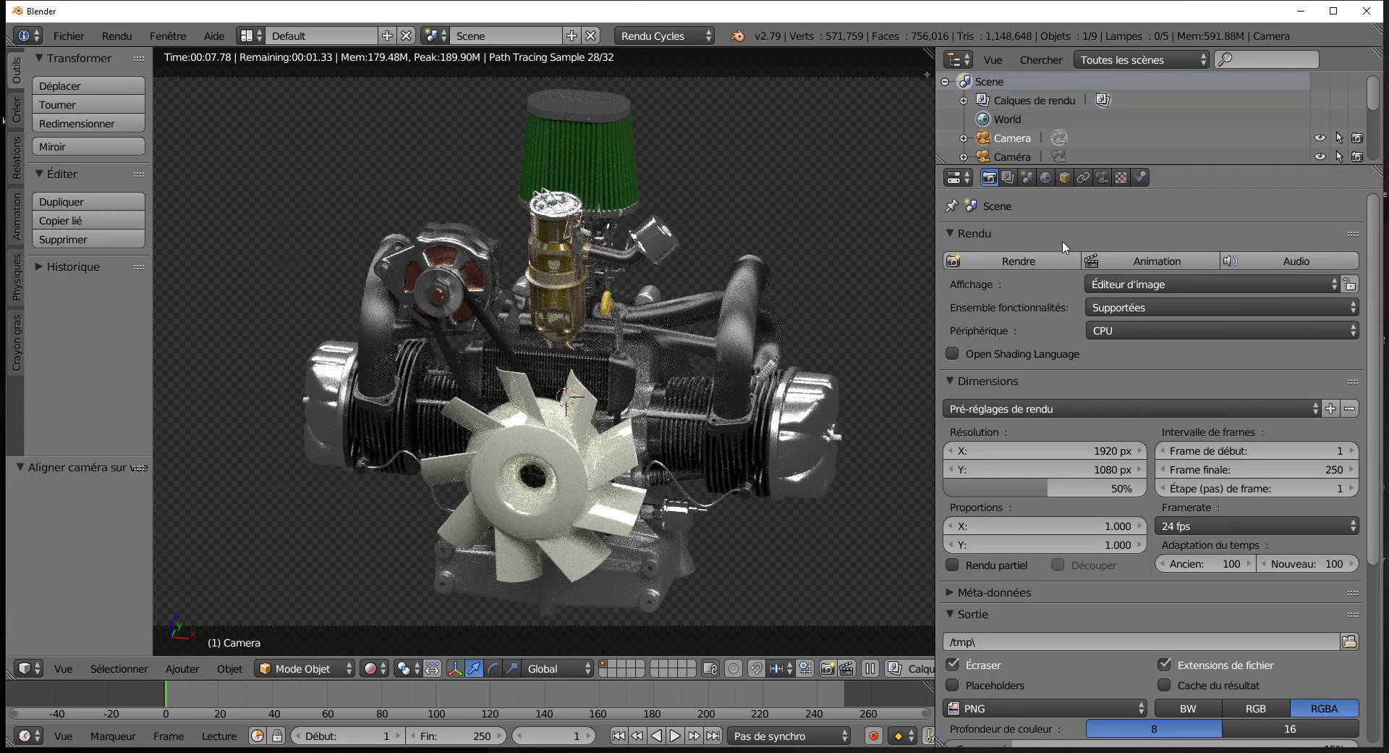
scroll(1062, 240, down, 2)
scroll(1059, 385, up, 2)
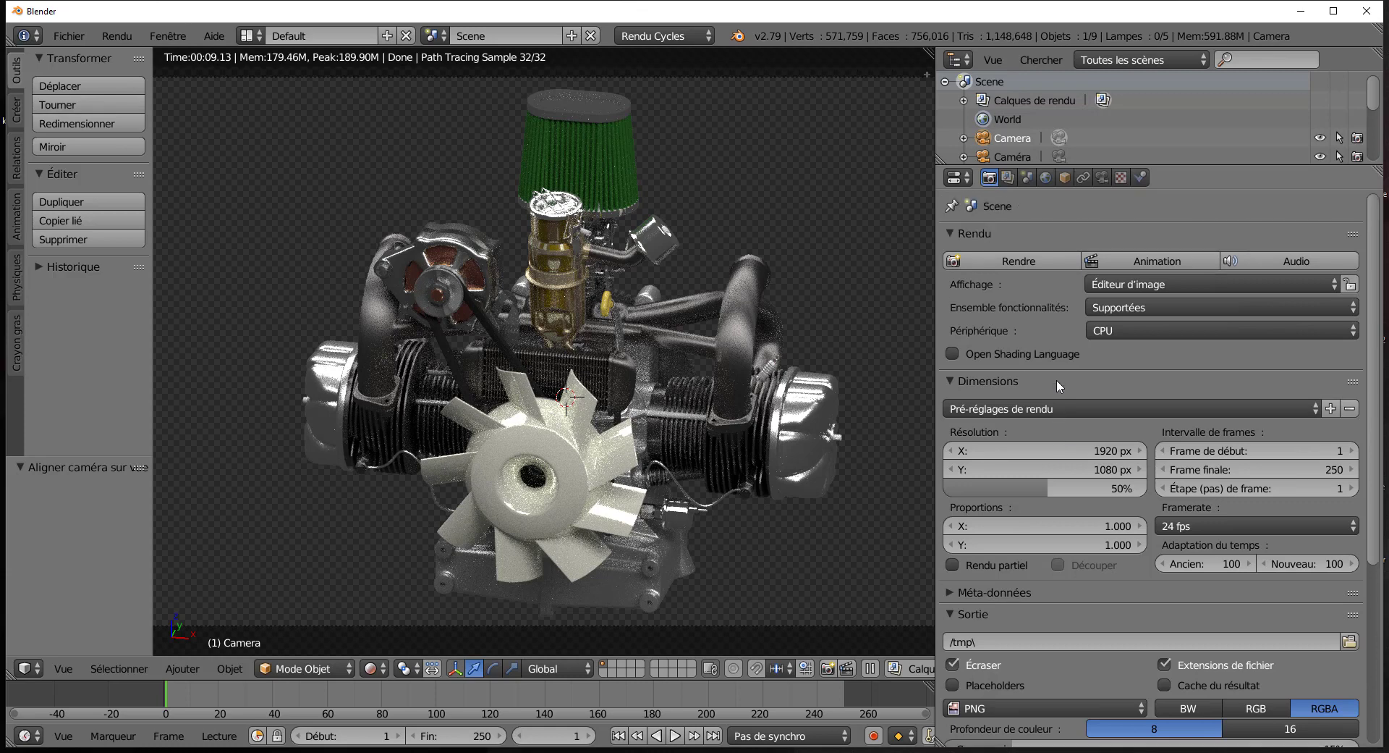
click(1028, 178)
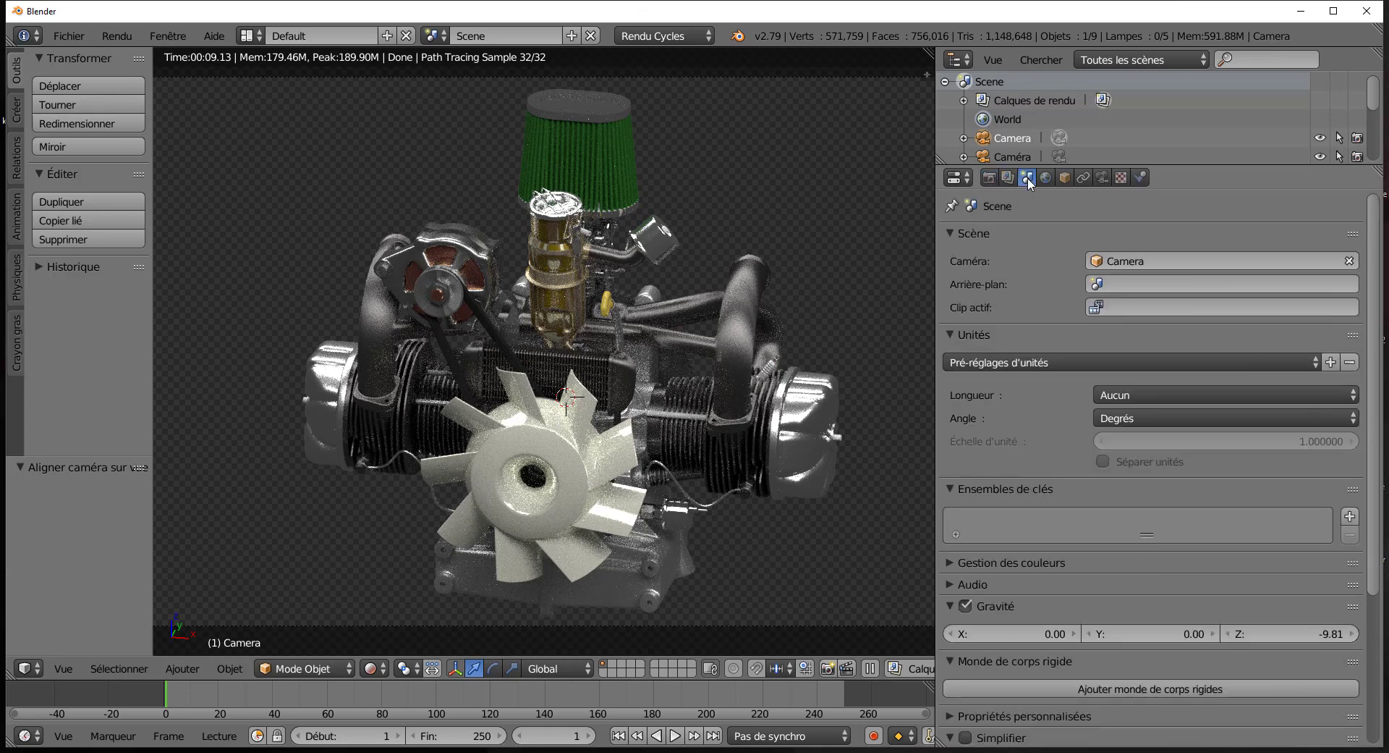
scroll(1004, 574, down, 7)
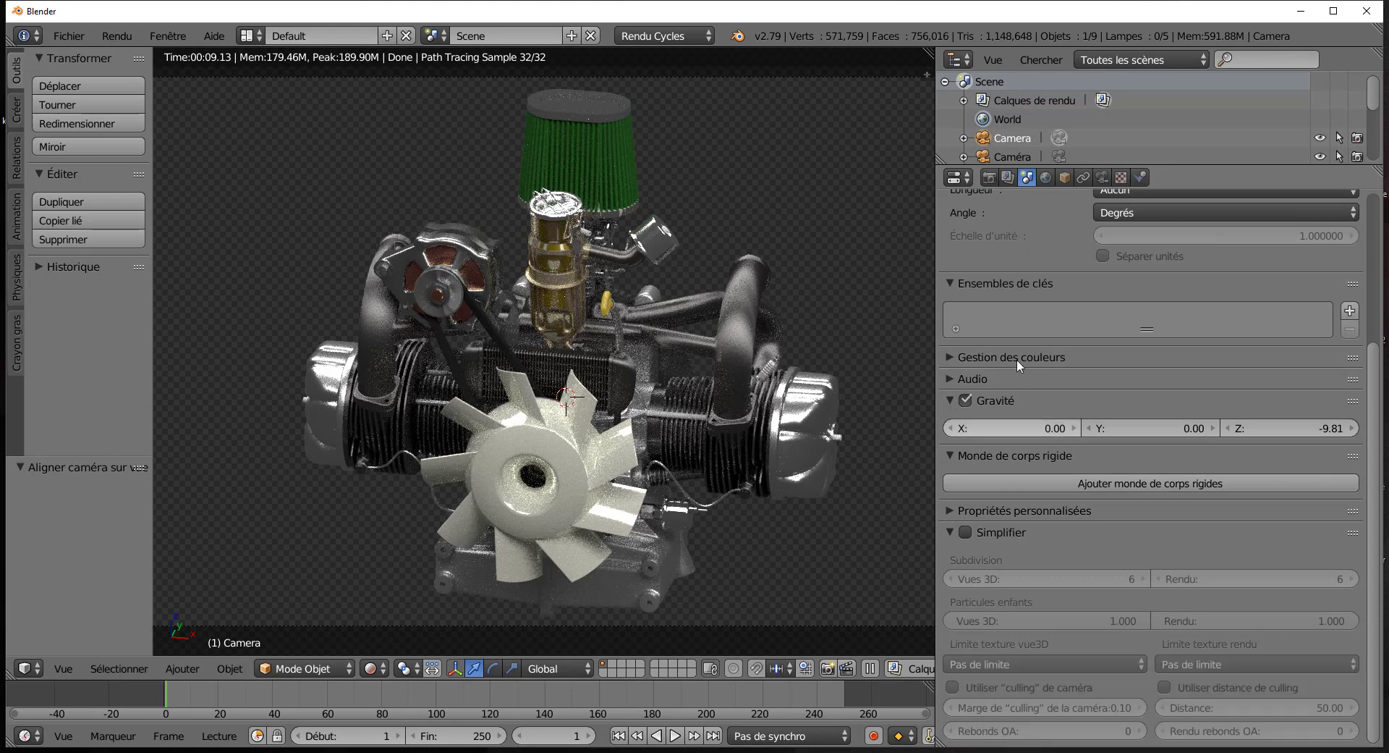
click(1065, 179)
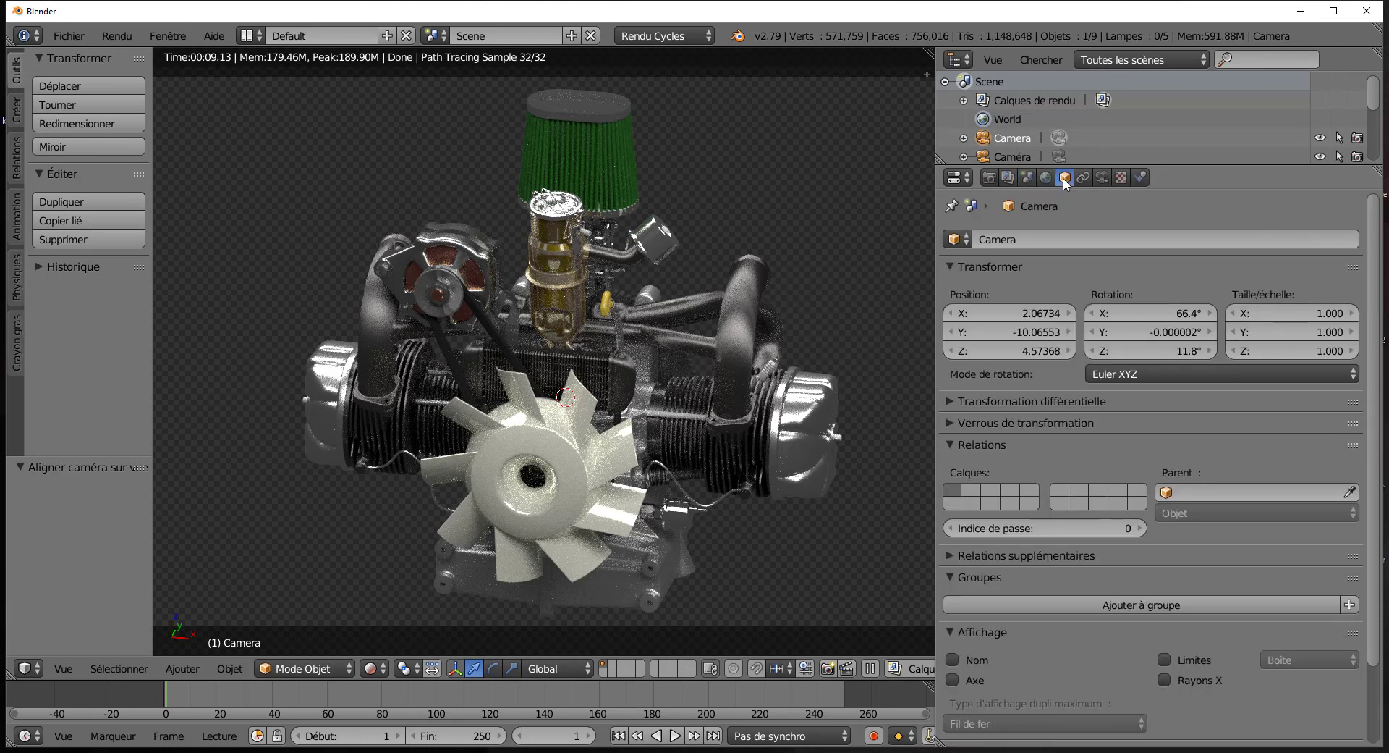
scroll(997, 579, down, 3)
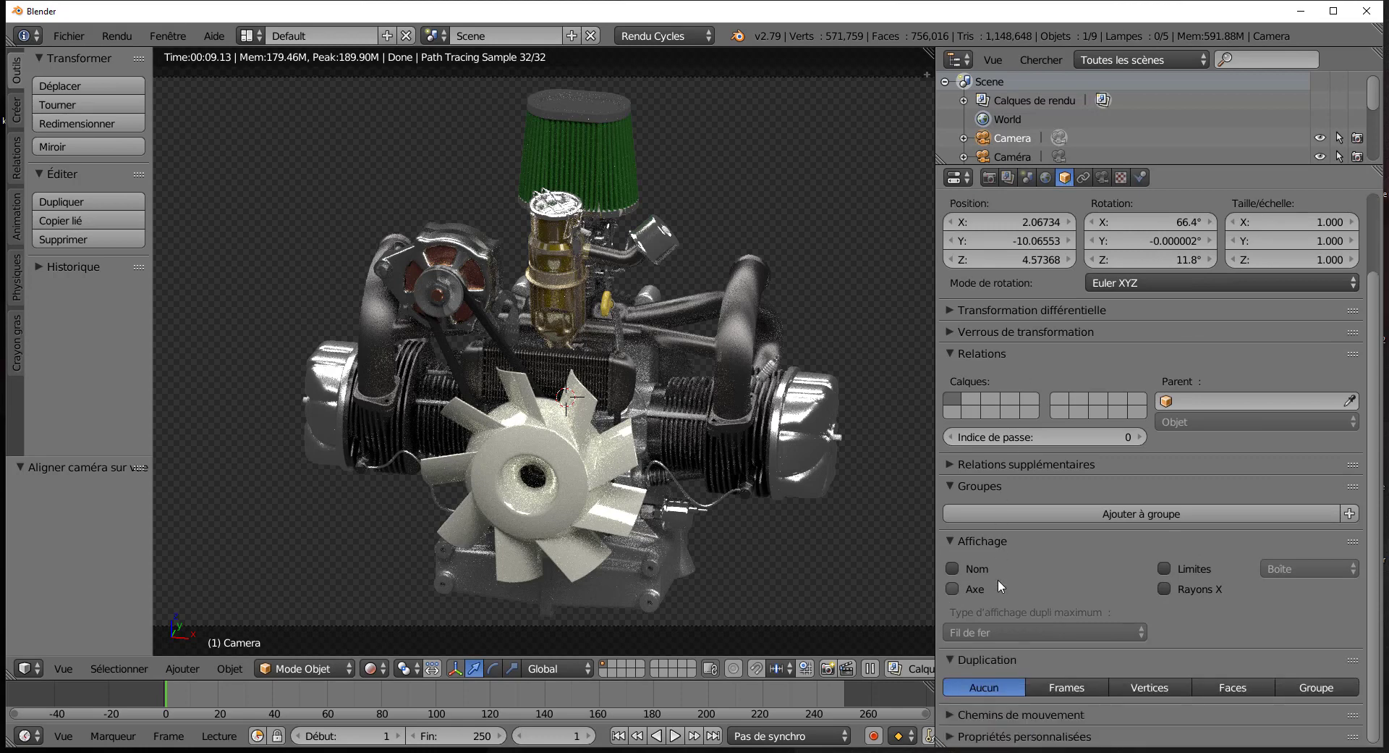
scroll(997, 579, up, 3)
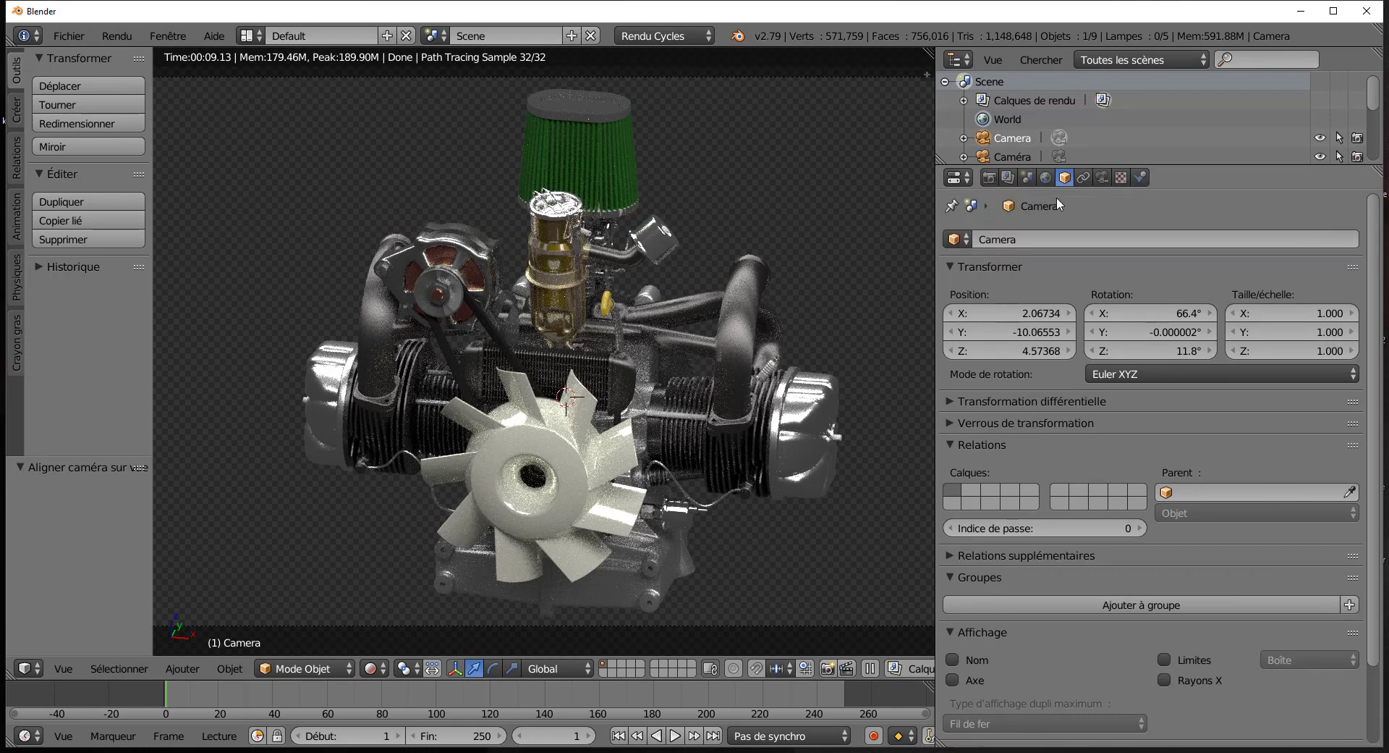
click(1028, 178)
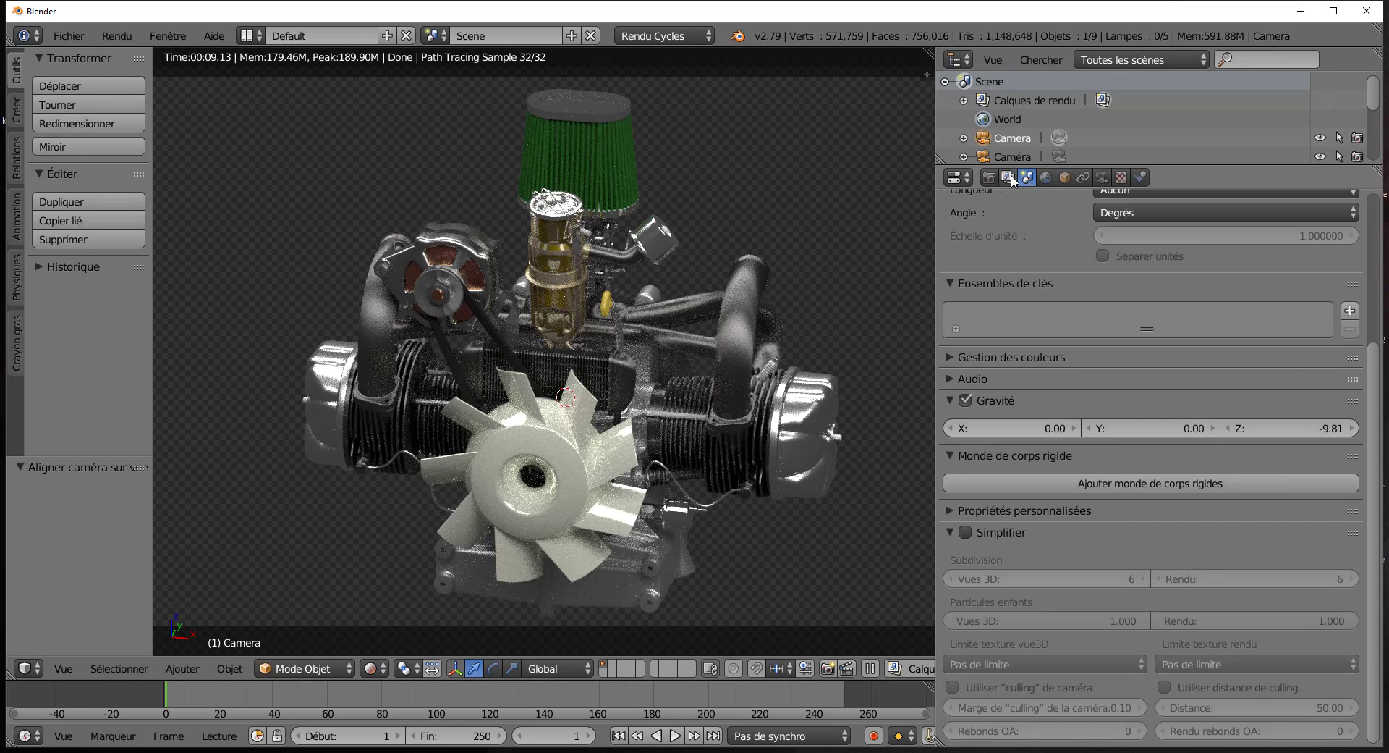
click(1008, 178)
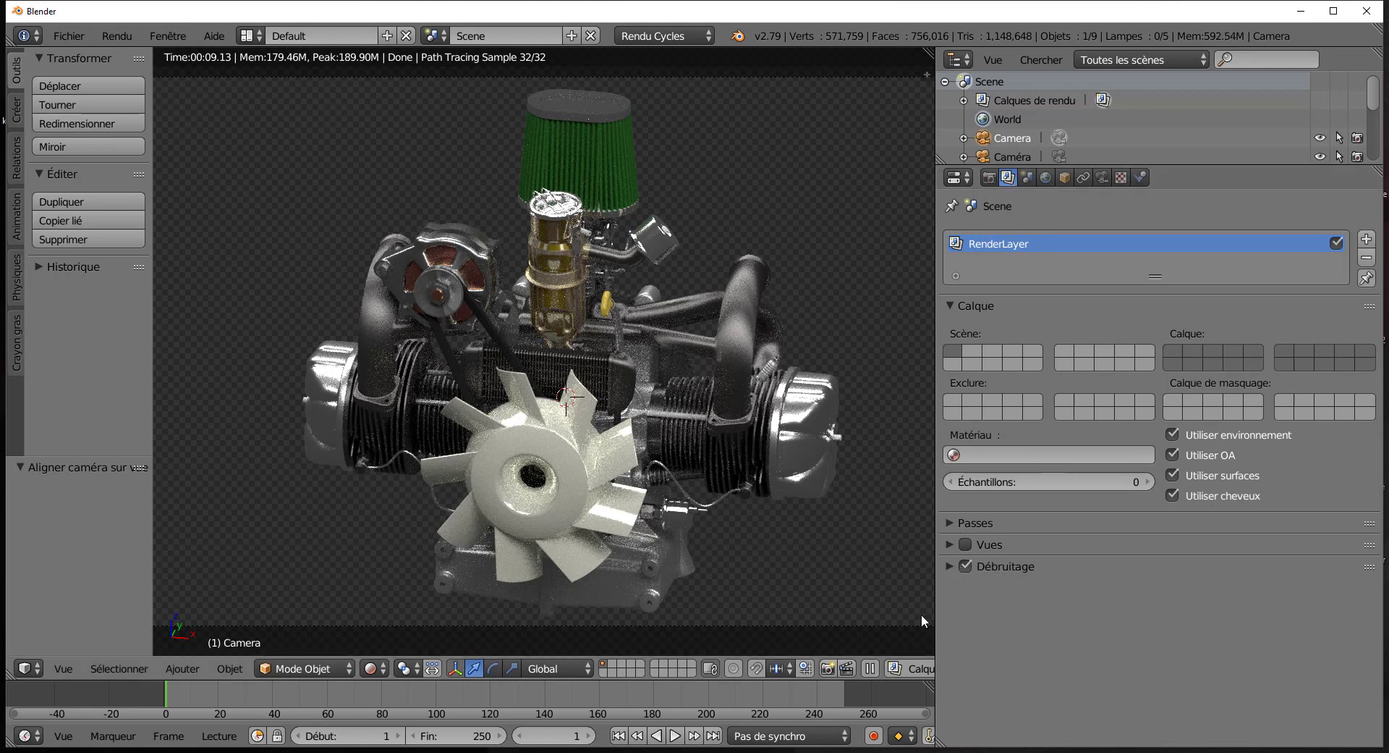
- Enlarge the 3D view, render the engine image from the camera and inspect the result
scroll(796, 553, down, 2)
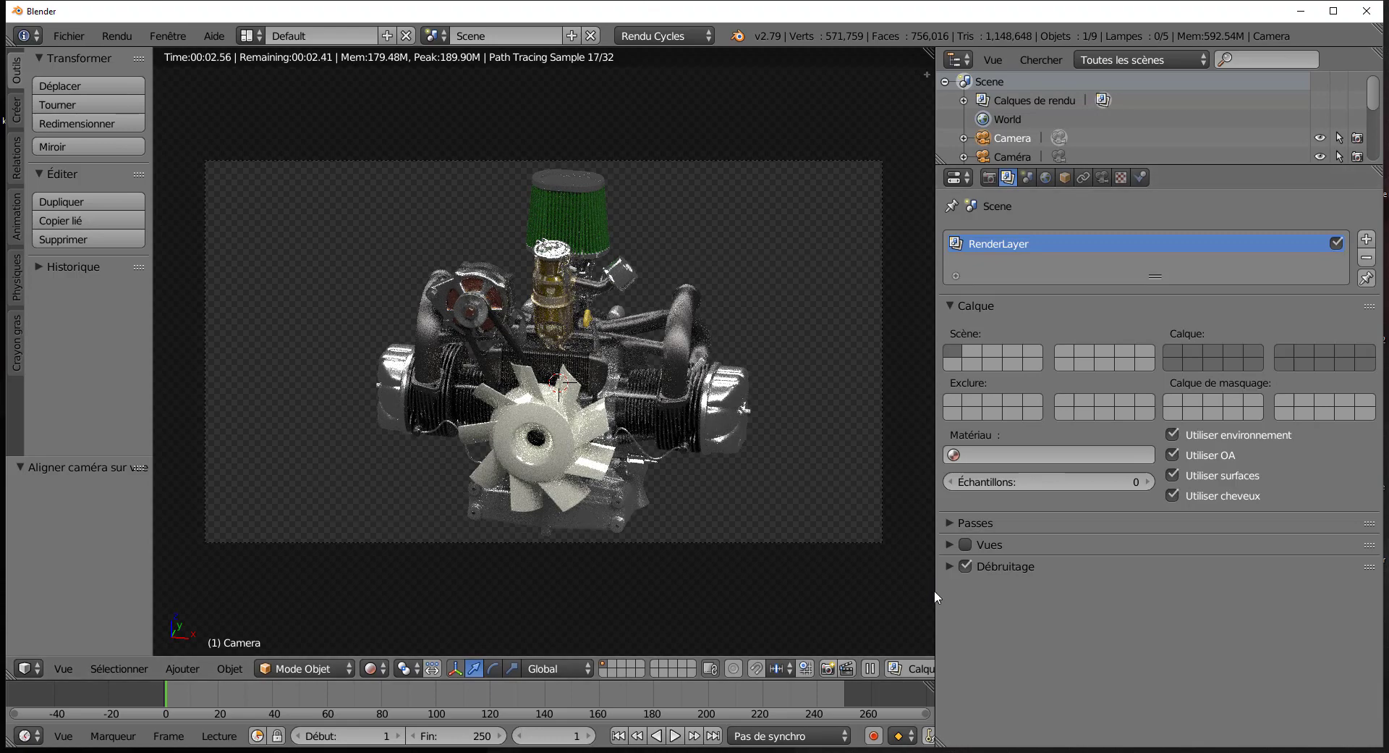
drag(936, 585, 1244, 563)
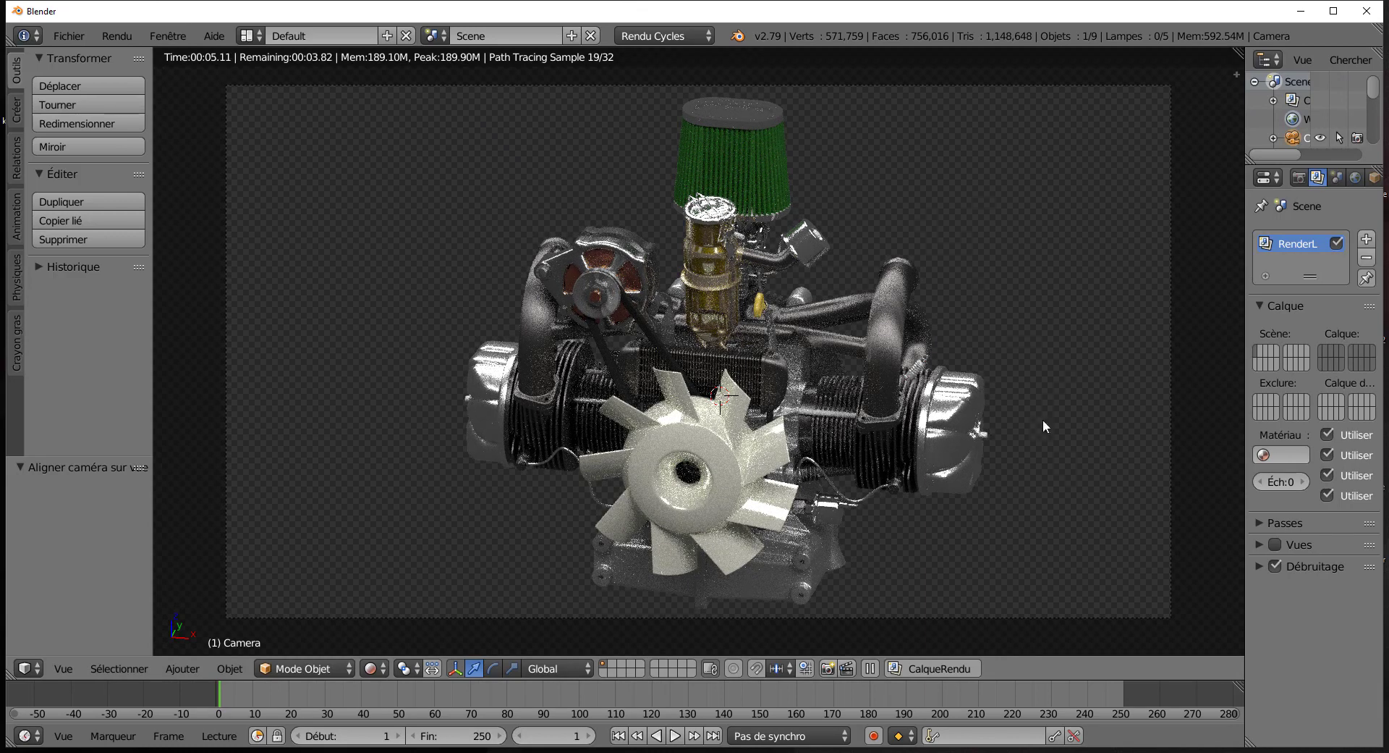
key(F12)
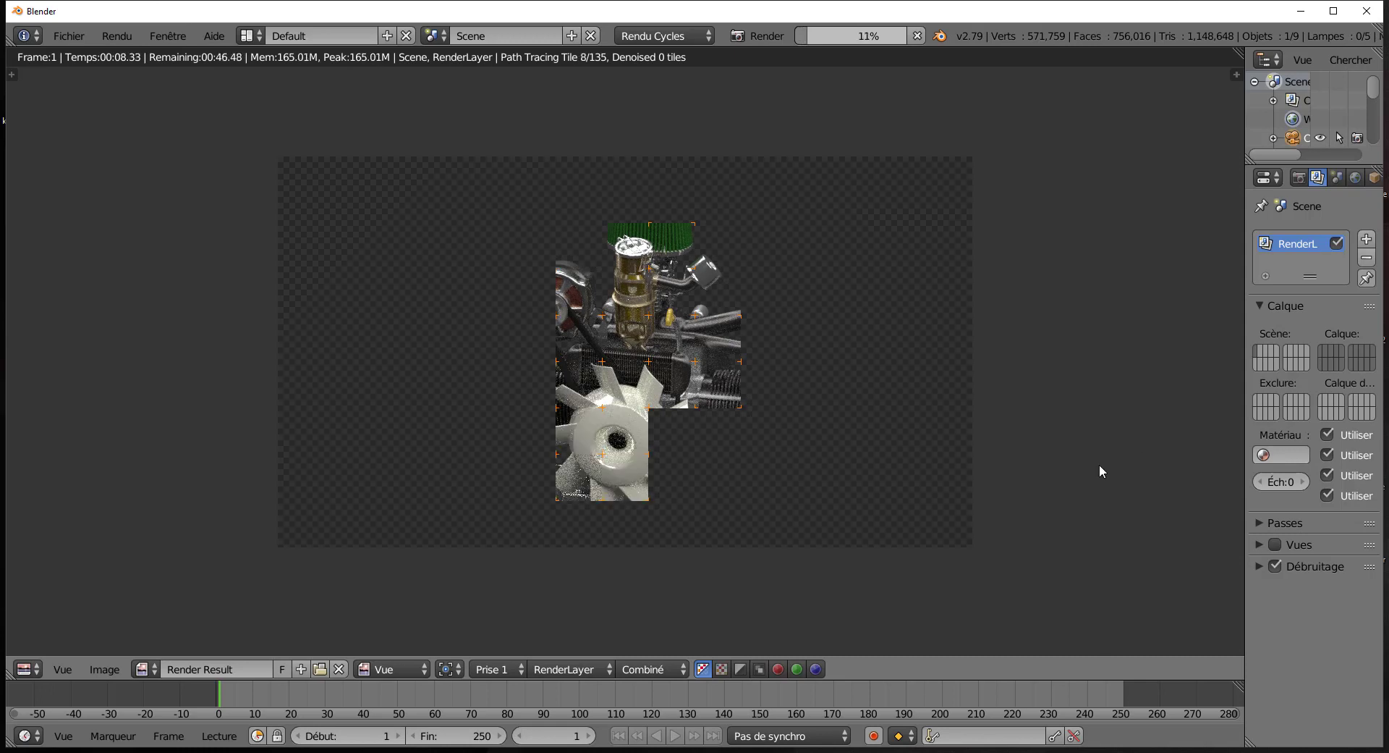
scroll(1100, 463, up, 1)
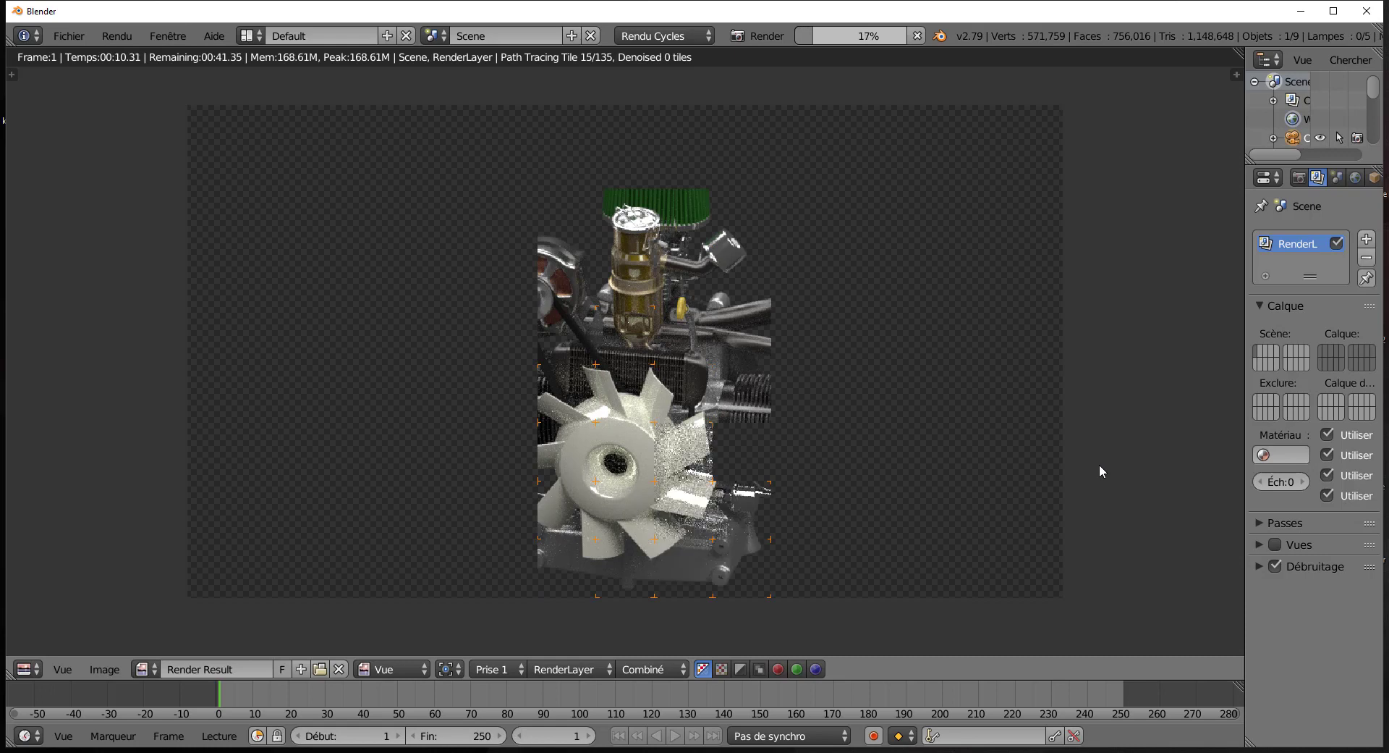
scroll(967, 515, up, 1)
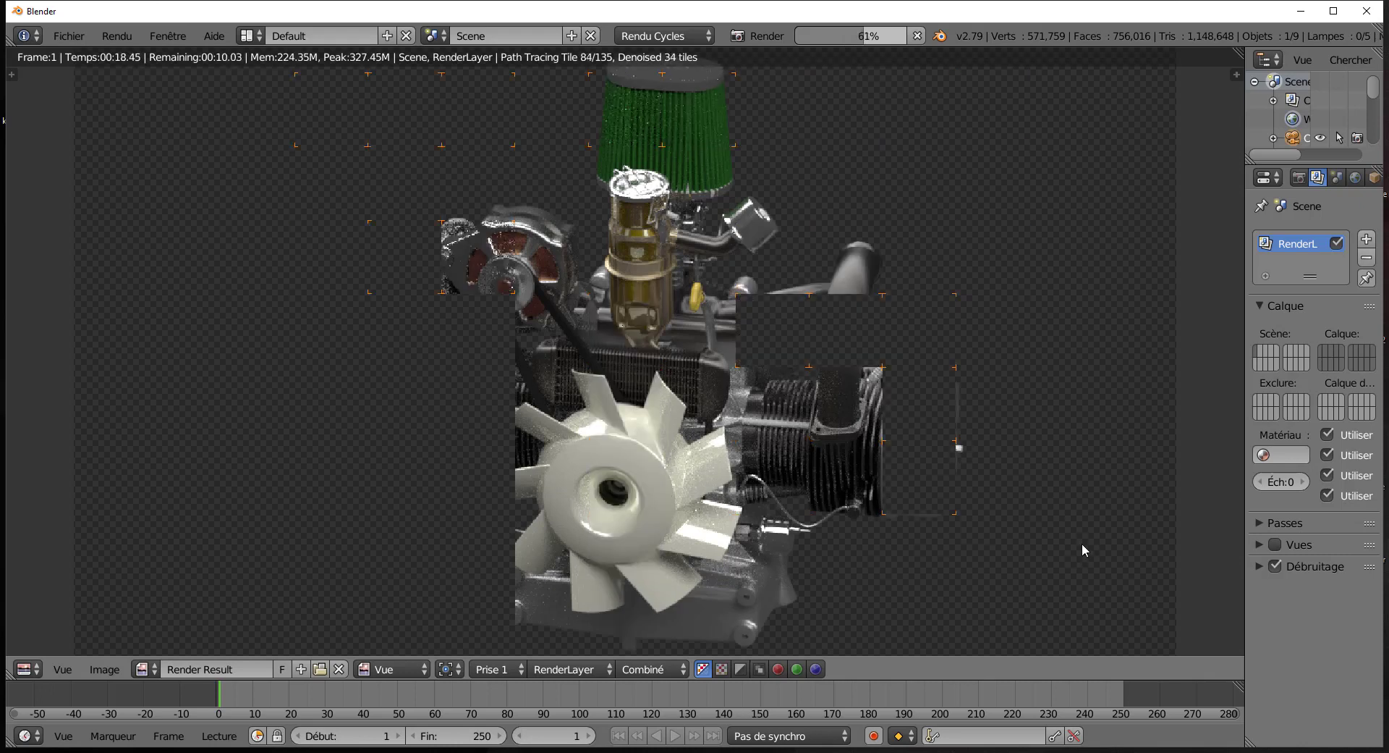
scroll(1083, 542, down, 1)
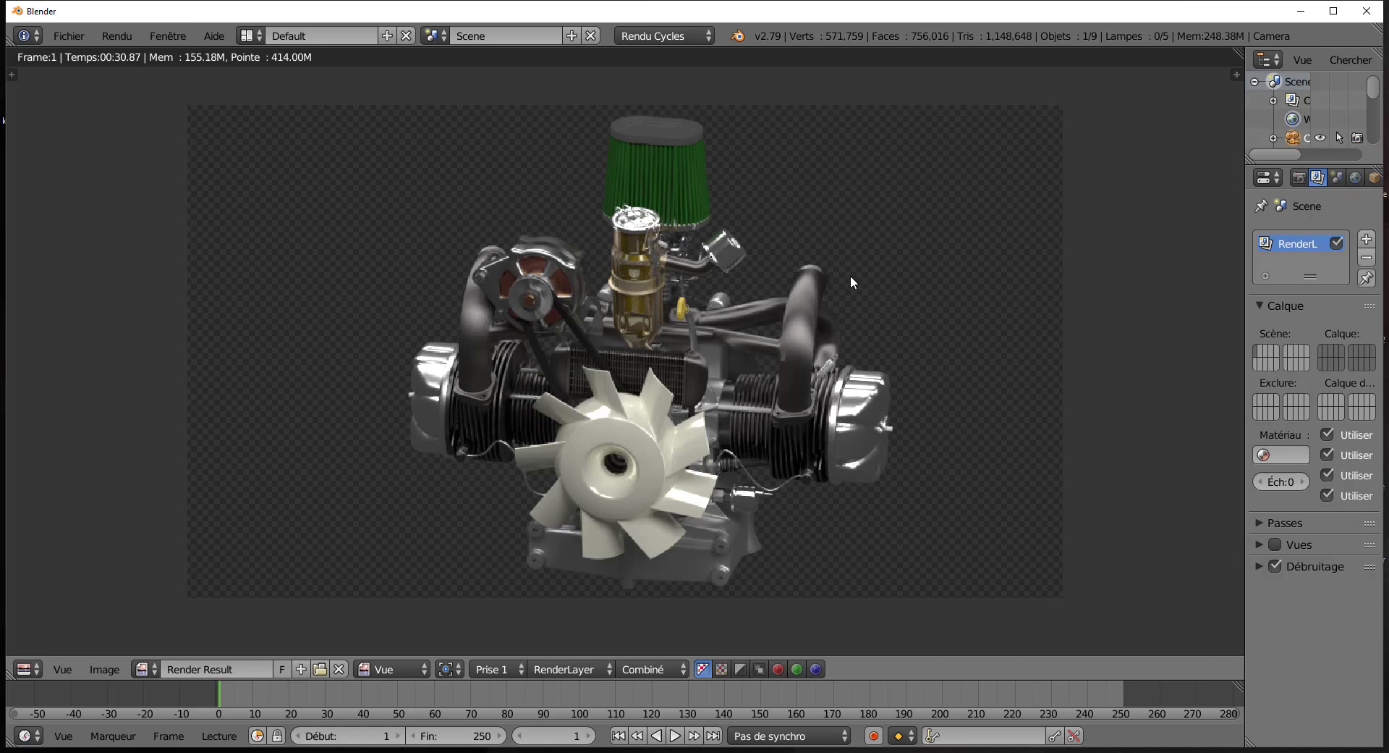
- Save the Blender file on the Desktop under the name cccbcbcb.blend
click(68, 36)
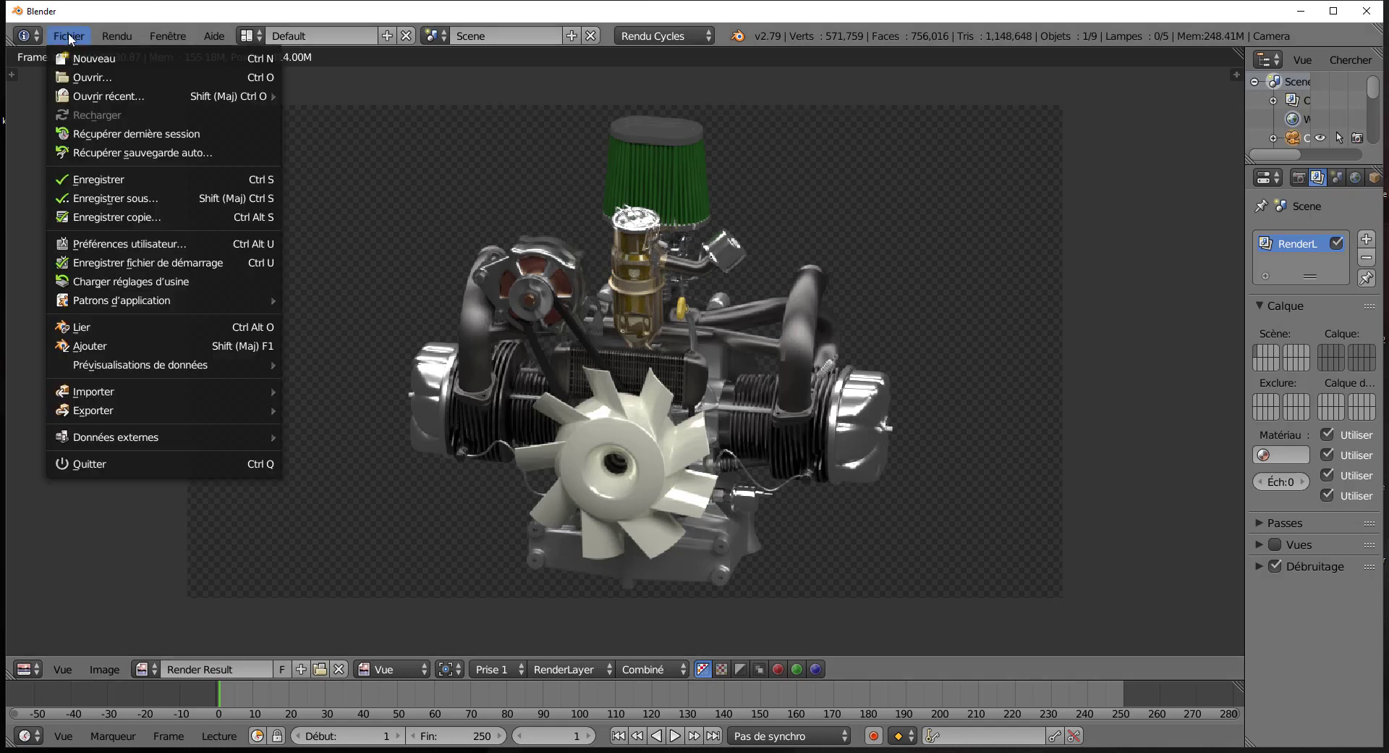
click(86, 195)
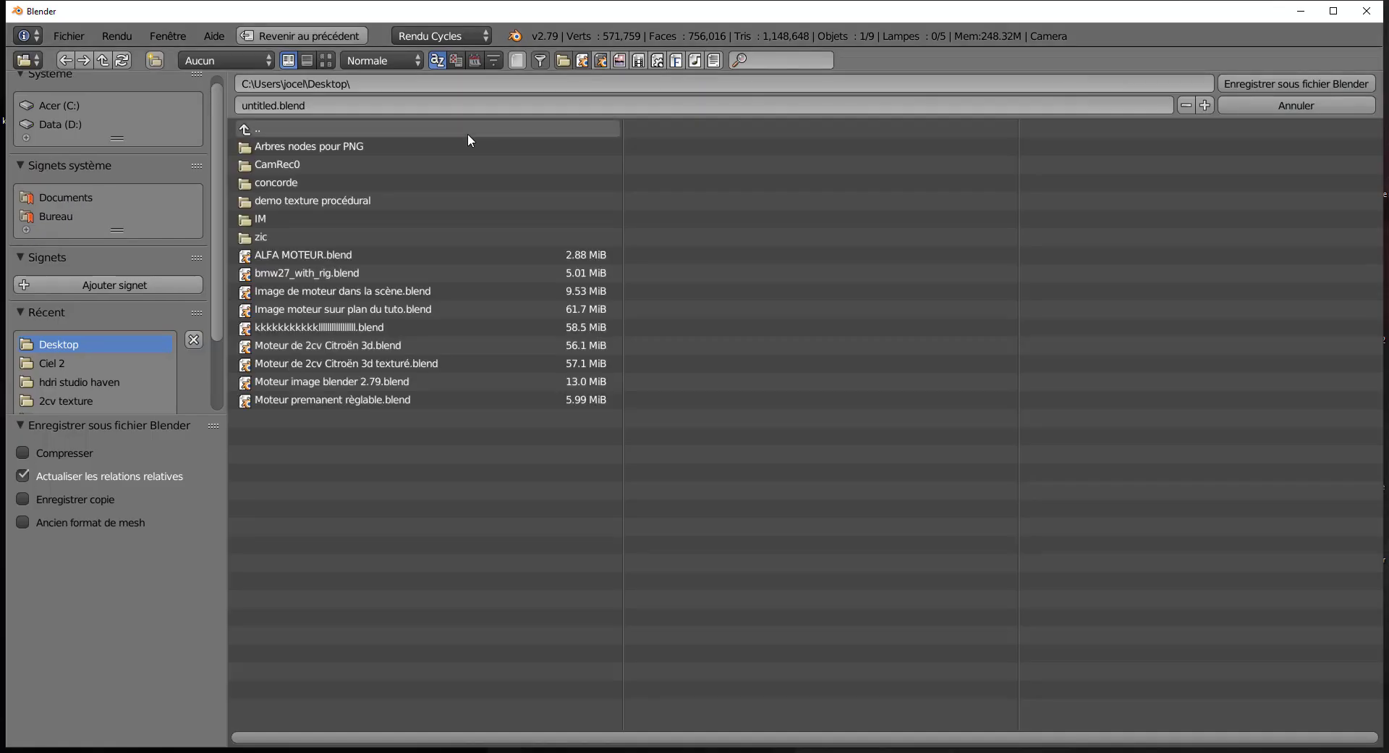
click(328, 107)
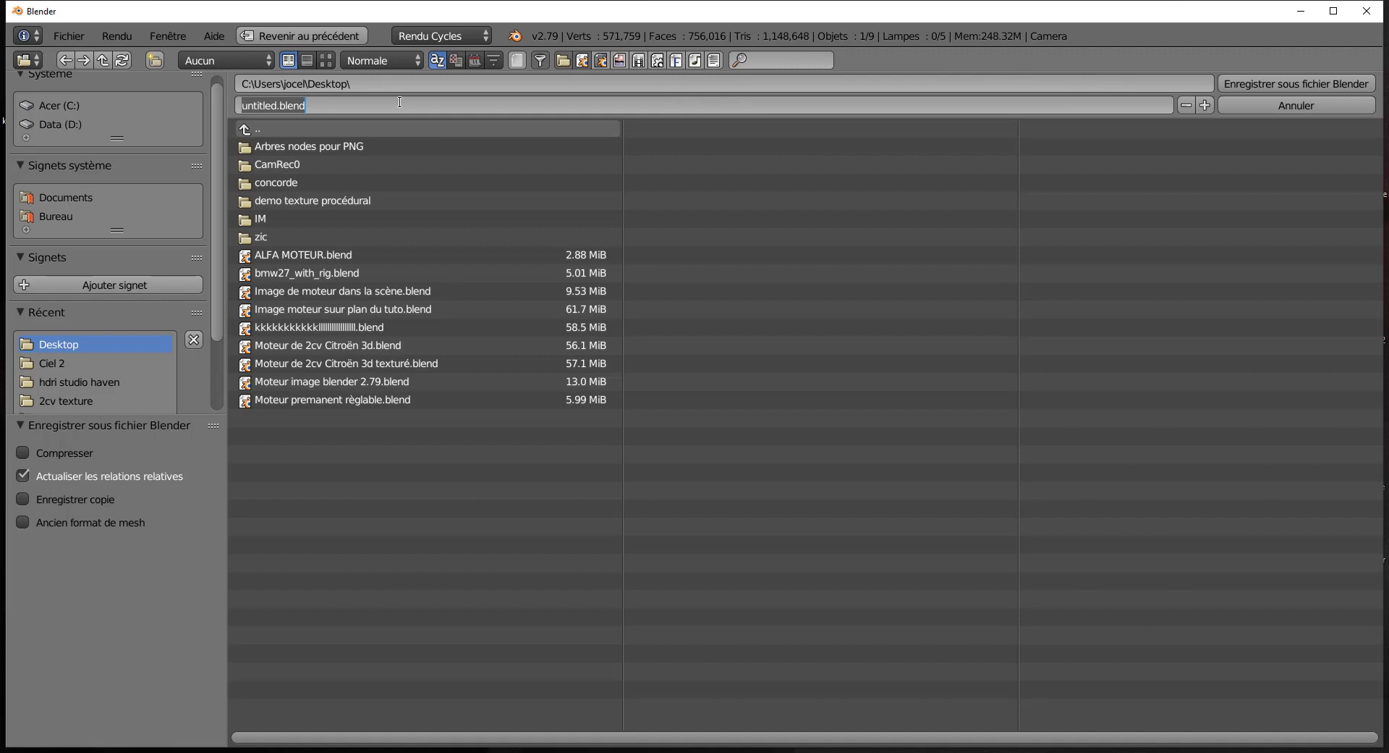
text(cccbcbcb)
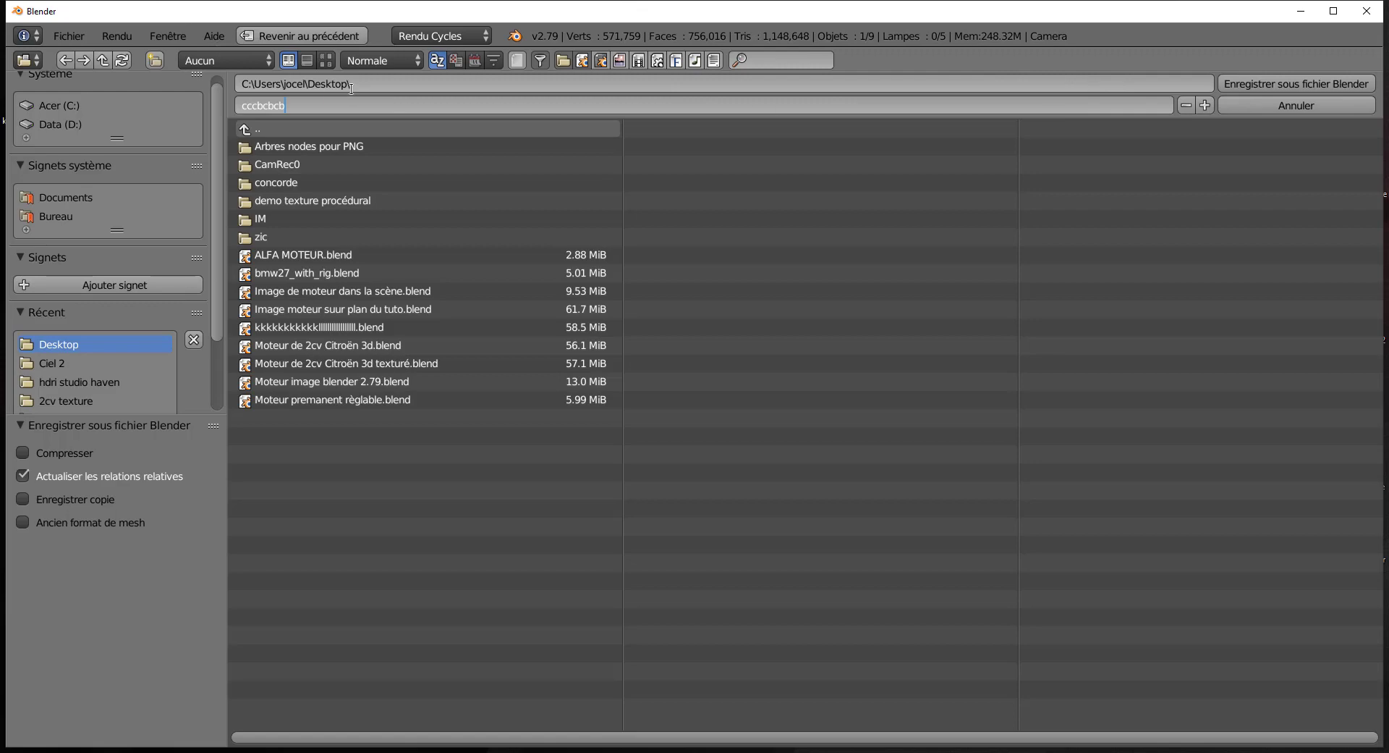
click(1269, 88)
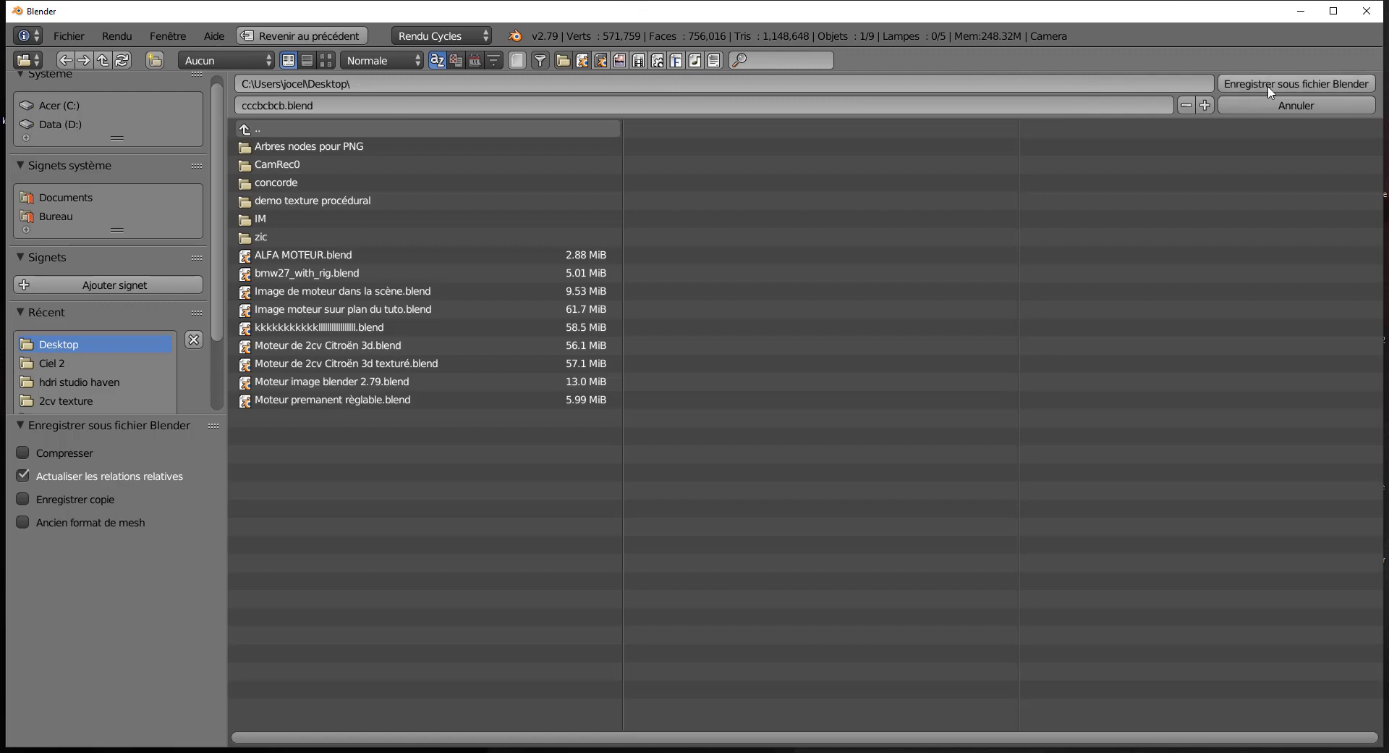
click(1271, 91)
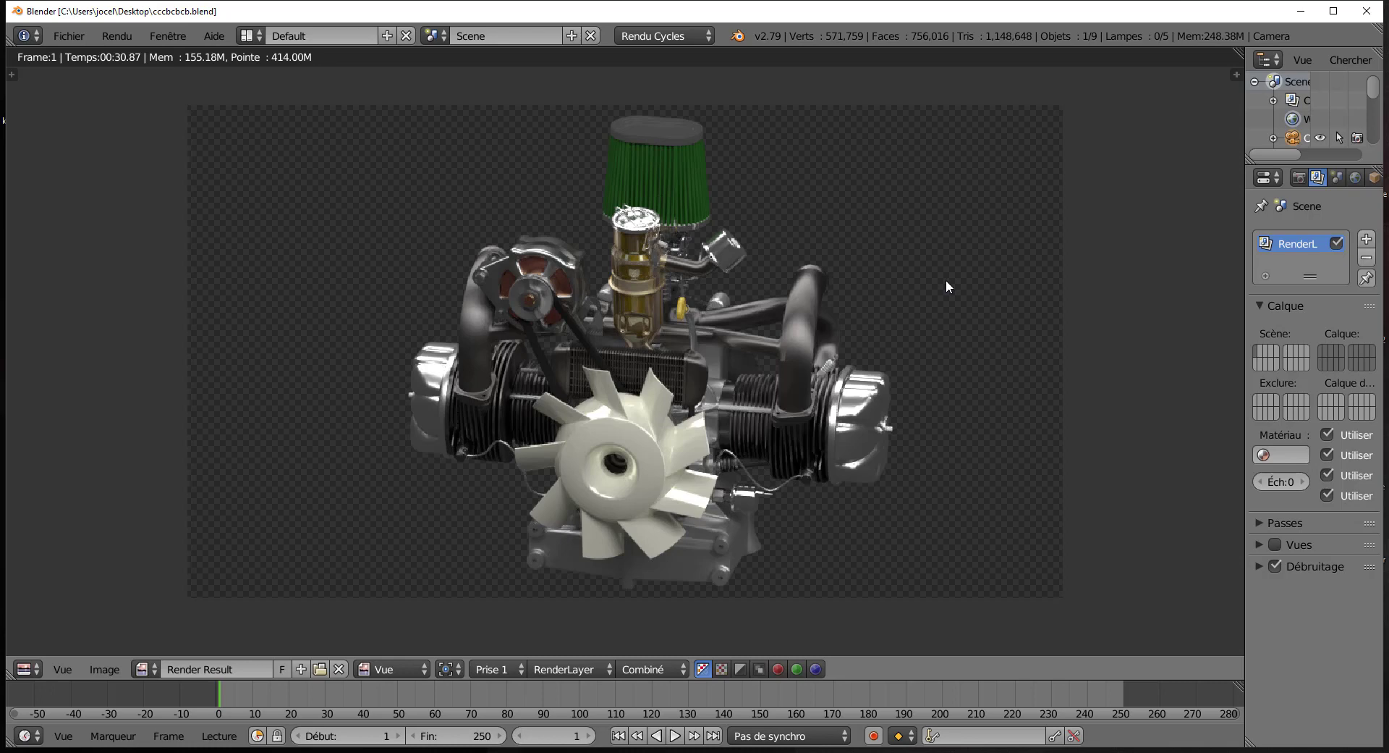
- Close the render result, widen the properties area and turn off the transparent background in the Film render settings
key(Escape)
scroll(949, 279, up, 5)
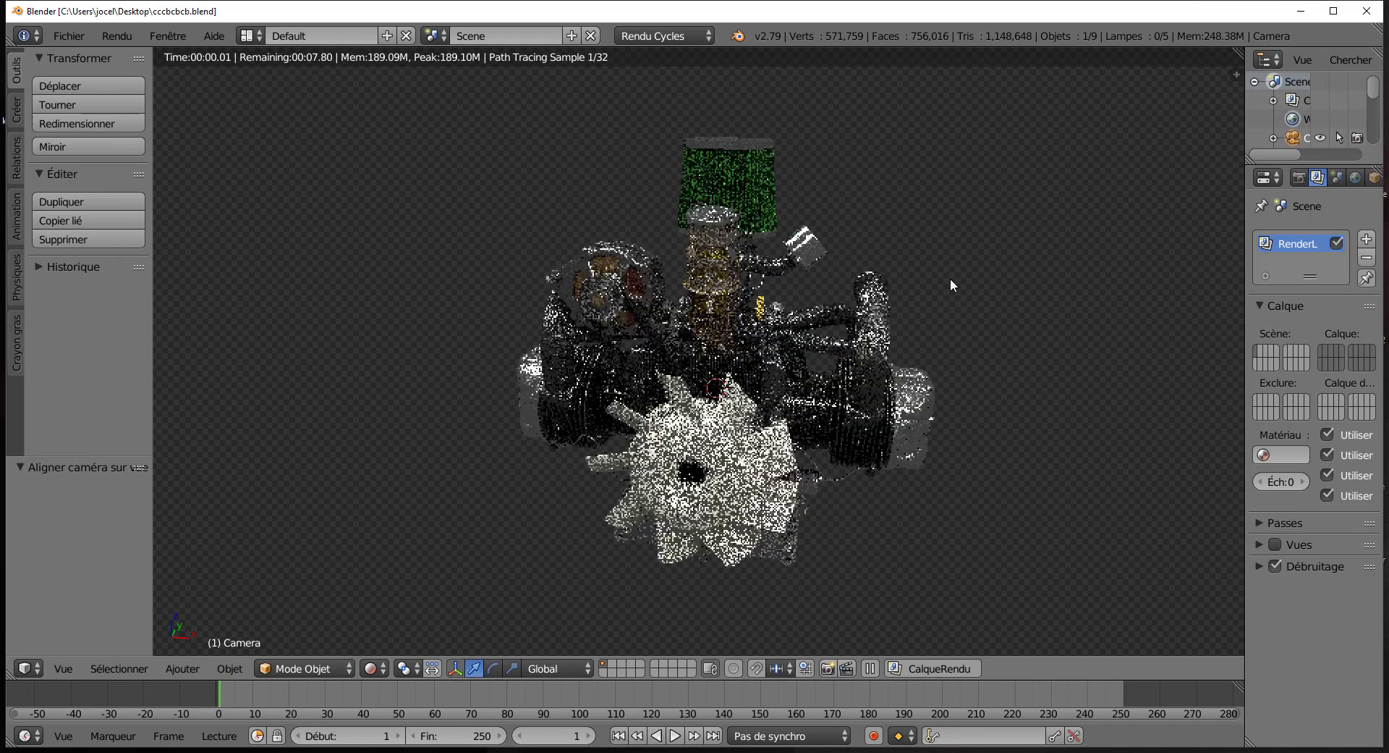
scroll(949, 278, down, 3)
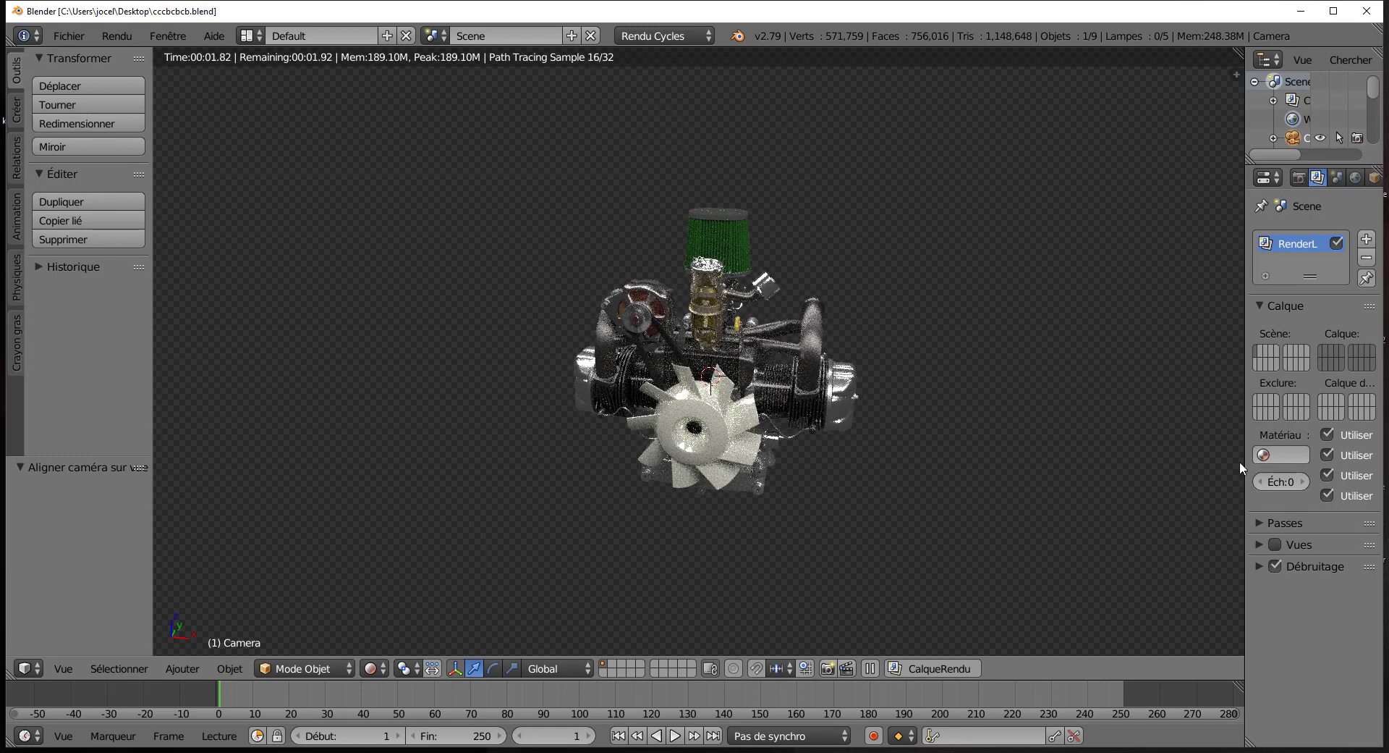
drag(1245, 463, 1043, 463)
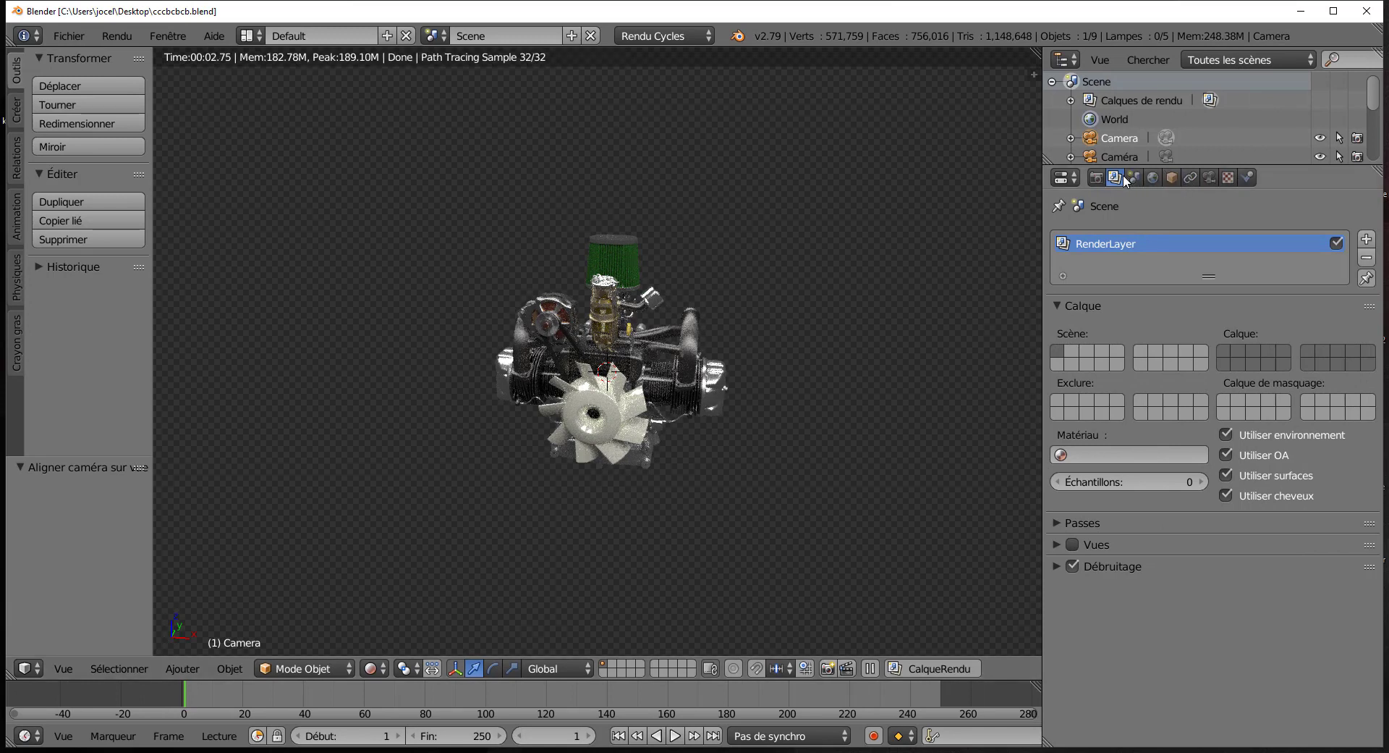
click(1099, 177)
scroll(1150, 637, down, 5)
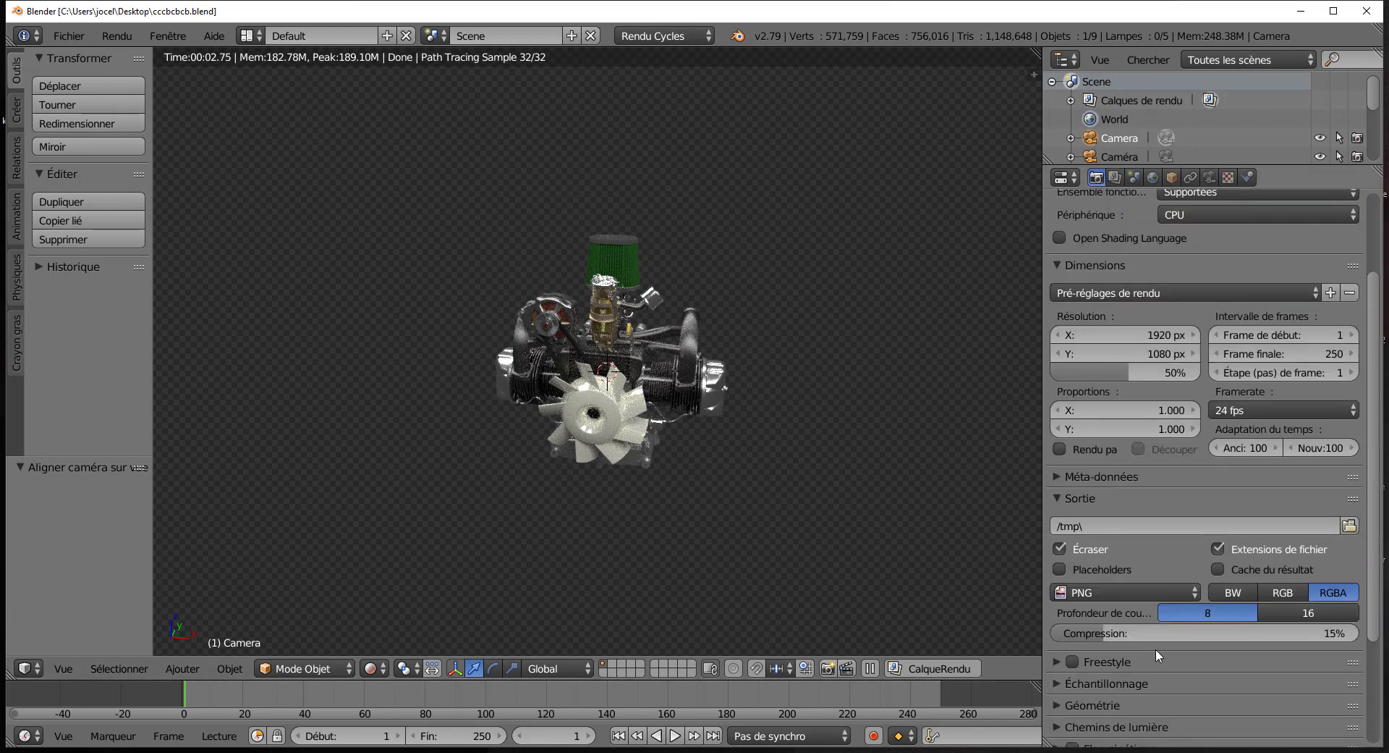
scroll(1157, 647, down, 2)
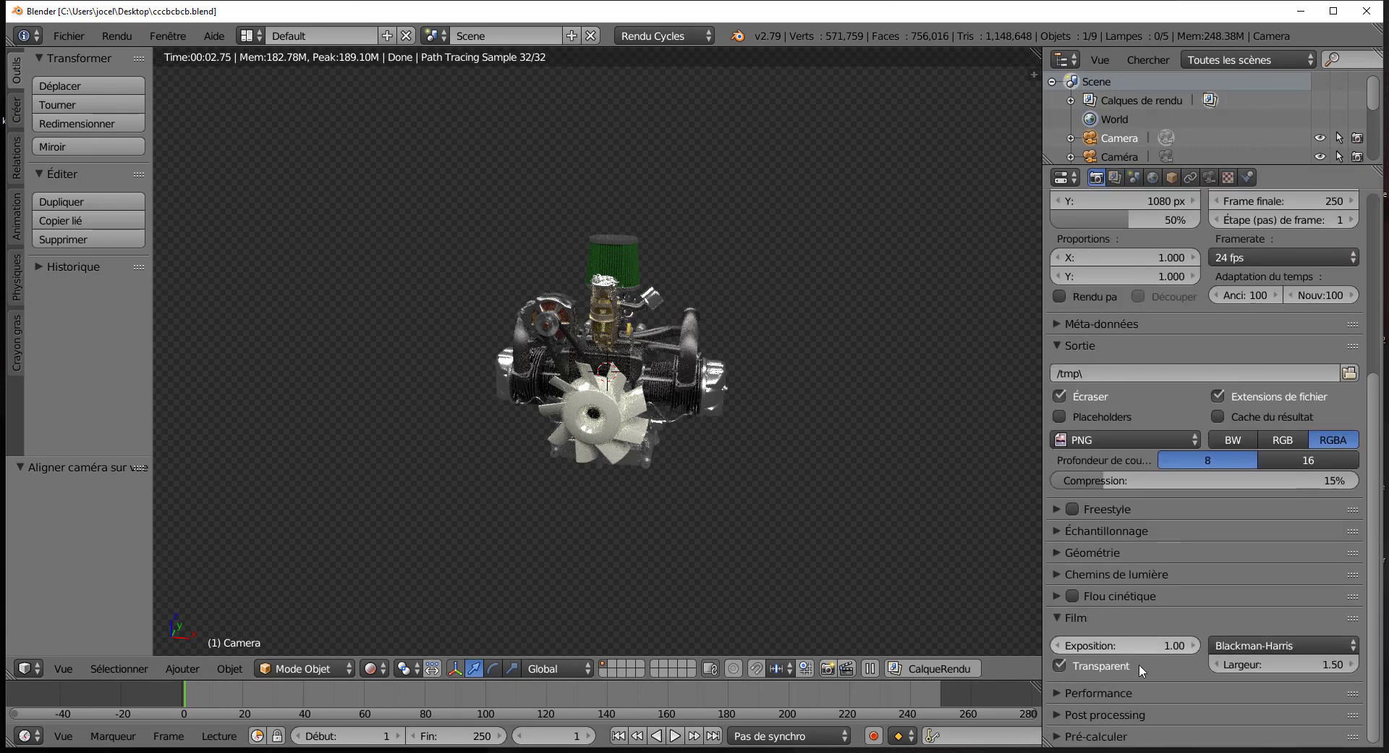
click(1060, 665)
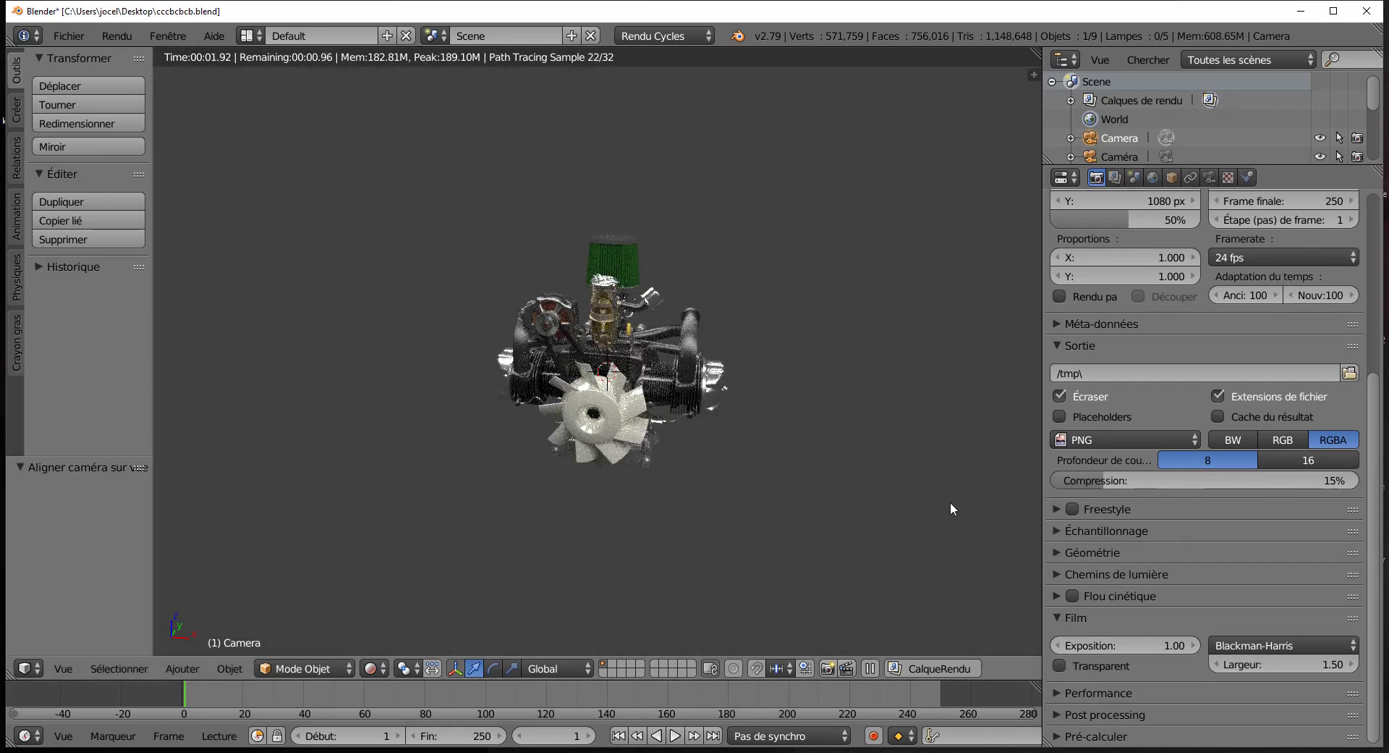
- Enlarge the 3D view, switch its shading to Material and show the engine from the front
scroll(950, 502, up, 1)
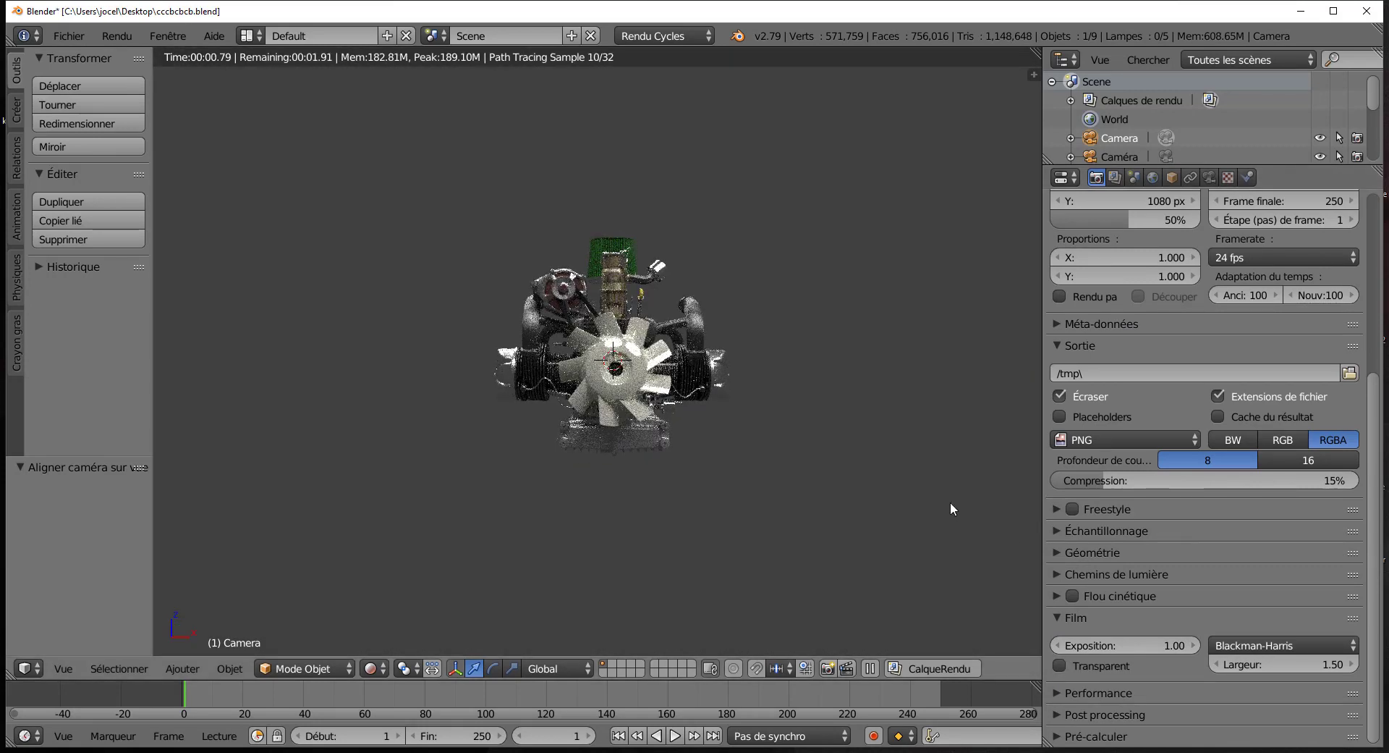
scroll(949, 501, up, 1)
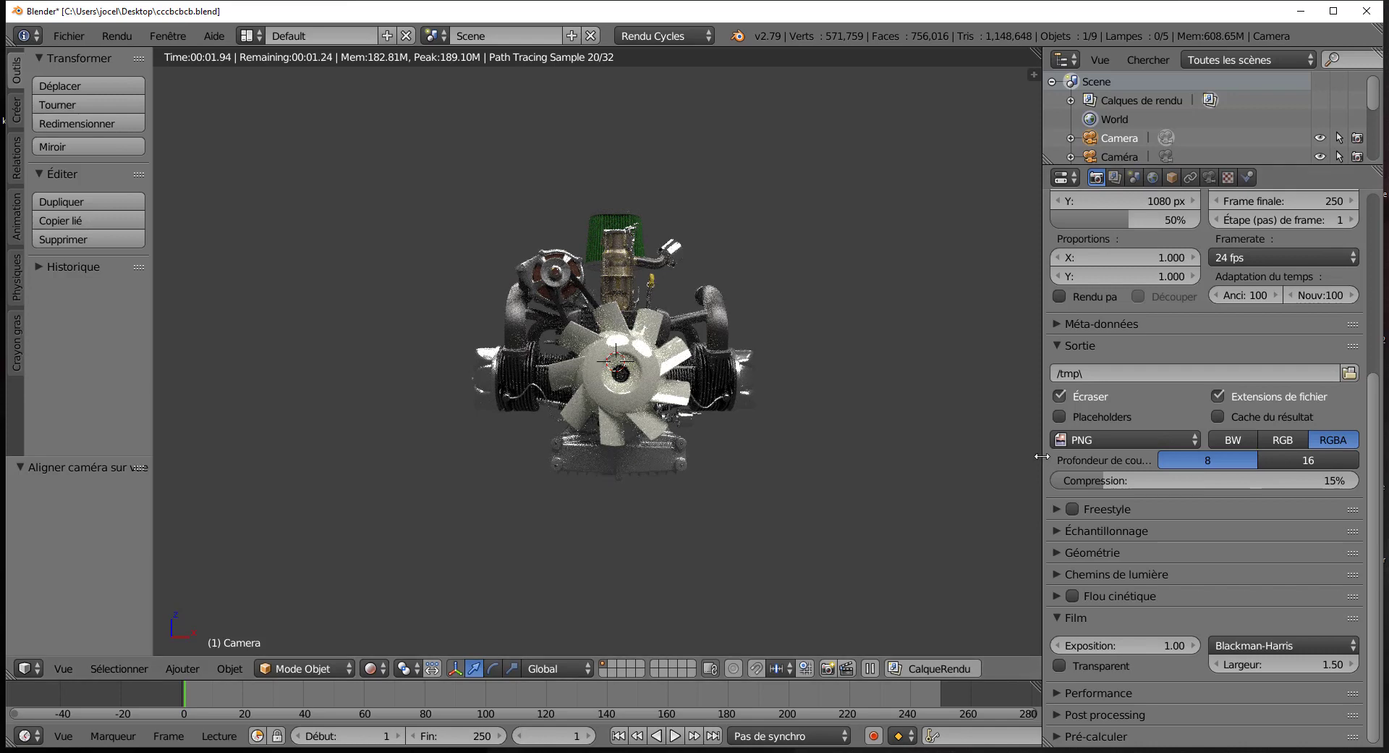
drag(1042, 460, 1230, 452)
shift+middle_drag(1087, 454, 836, 449)
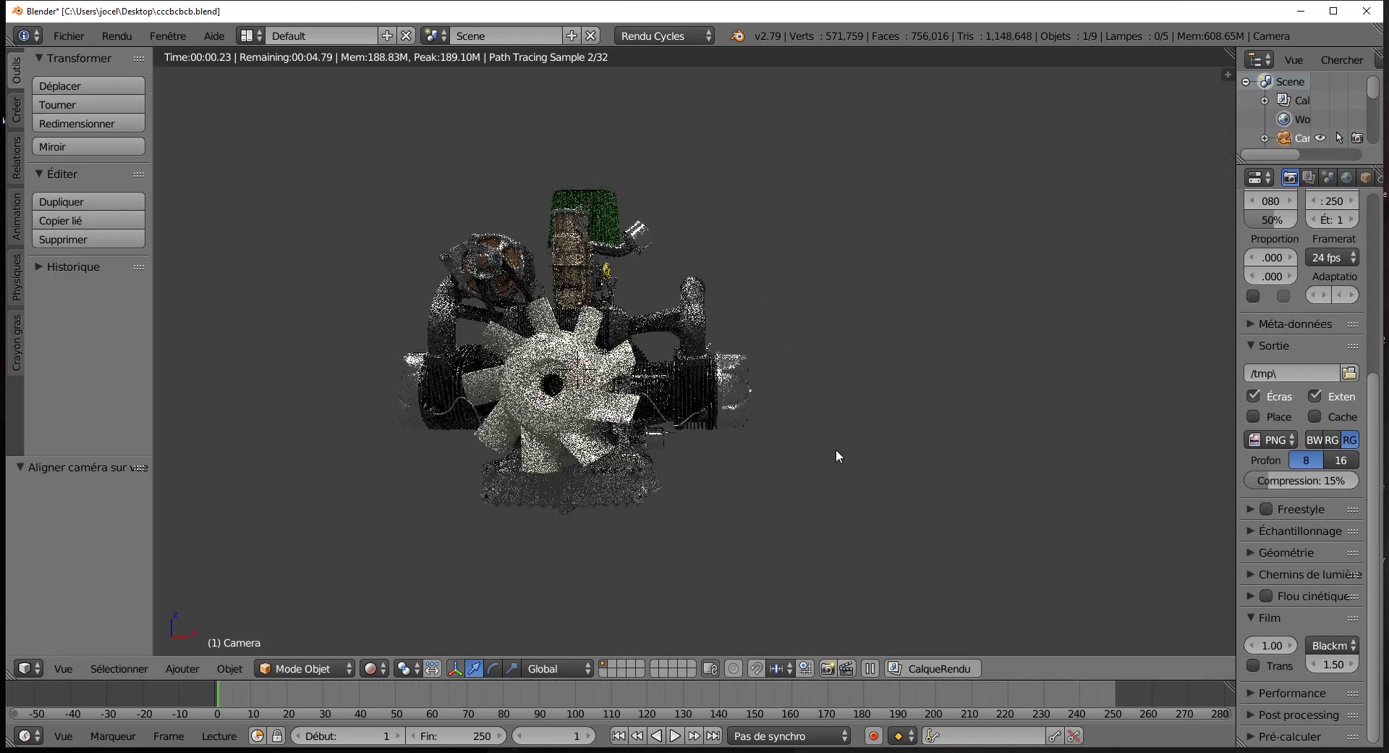
click(374, 669)
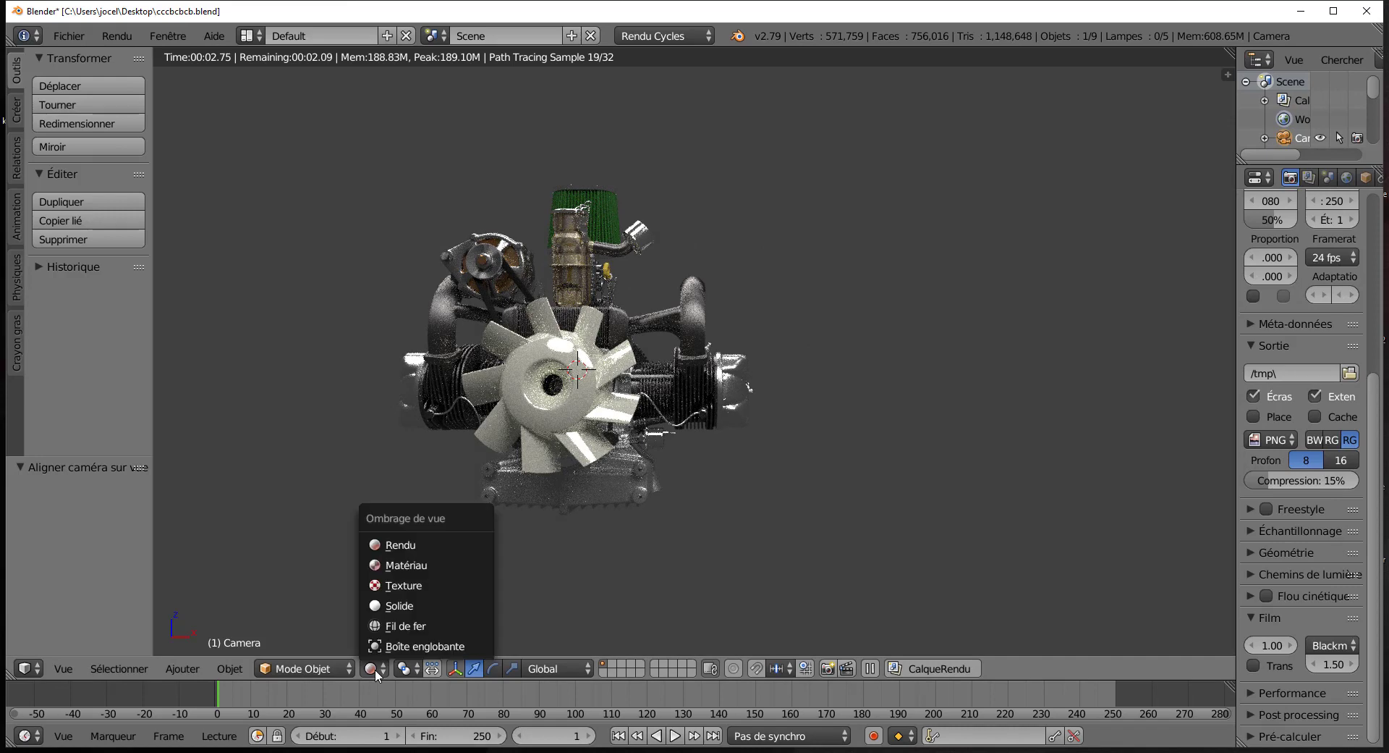
click(397, 564)
key(KP_1)
scroll(731, 484, down, 4)
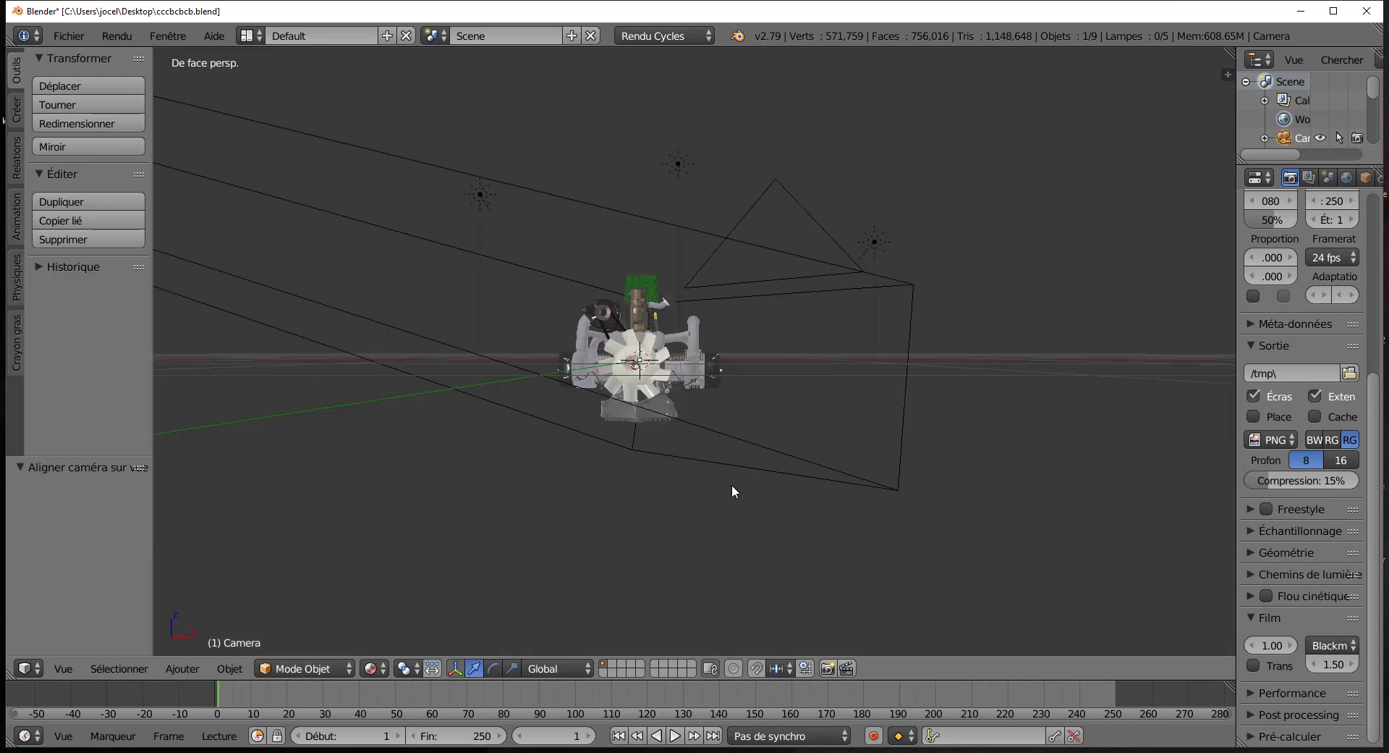
- In front view, add a mesh plane at the engine's centre and rotate it 90° about the X axis
middle_drag(813, 474, 775, 489)
scroll(775, 484, up, 6)
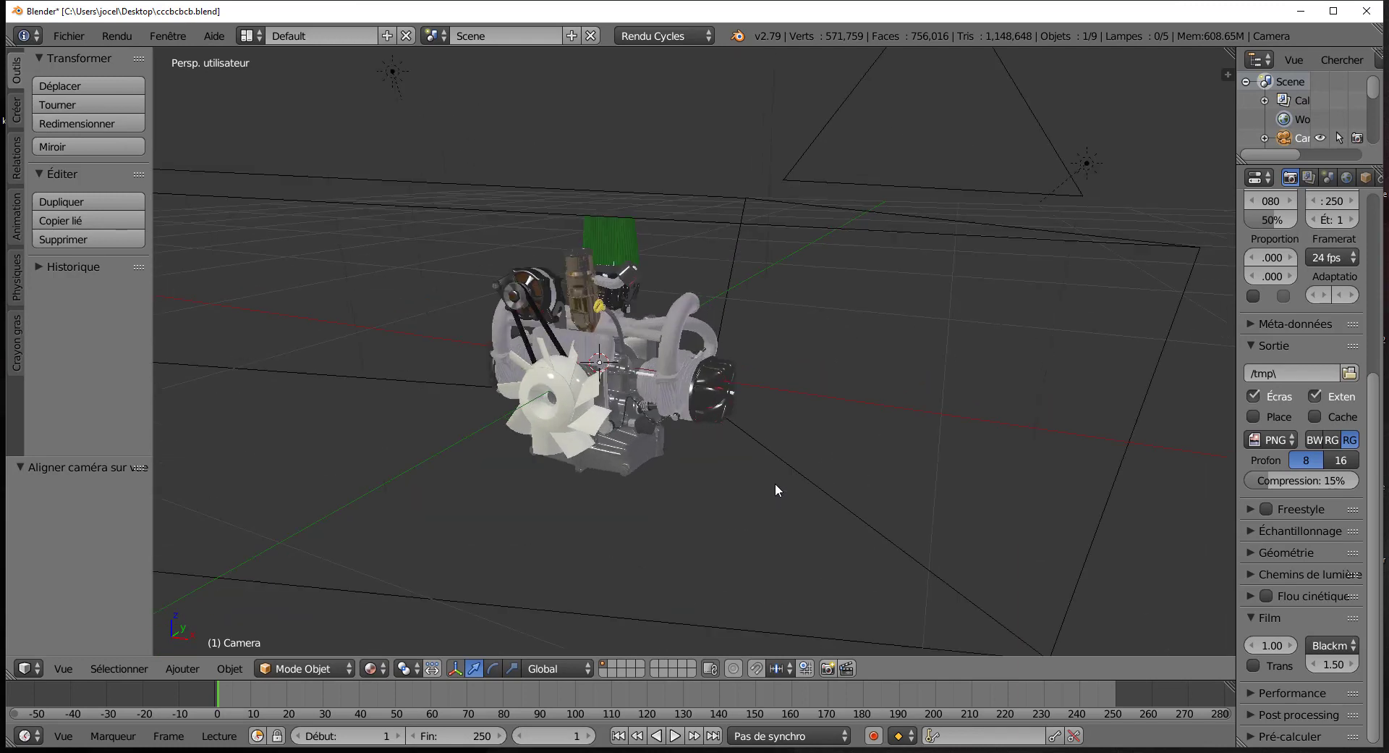
scroll(775, 483, down, 5)
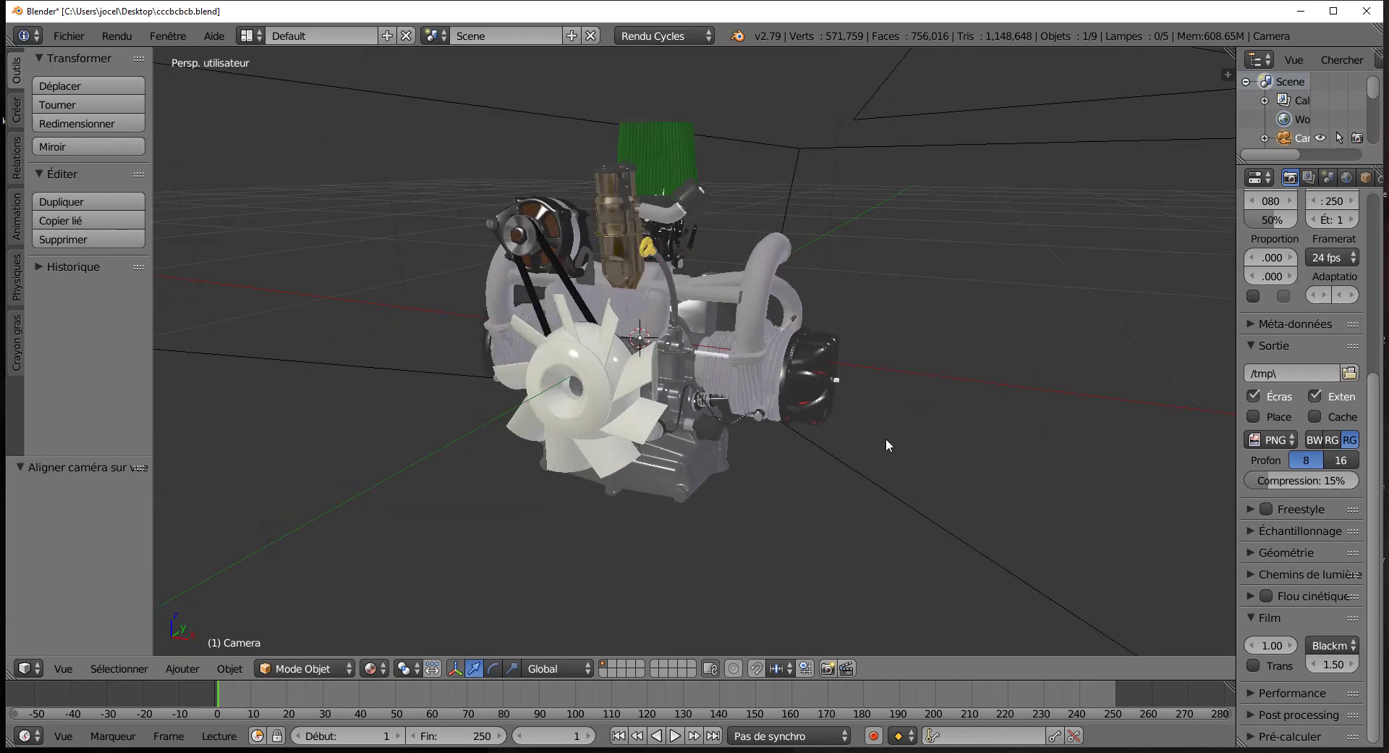
middle_drag(892, 437, 676, 414)
key(KP_1)
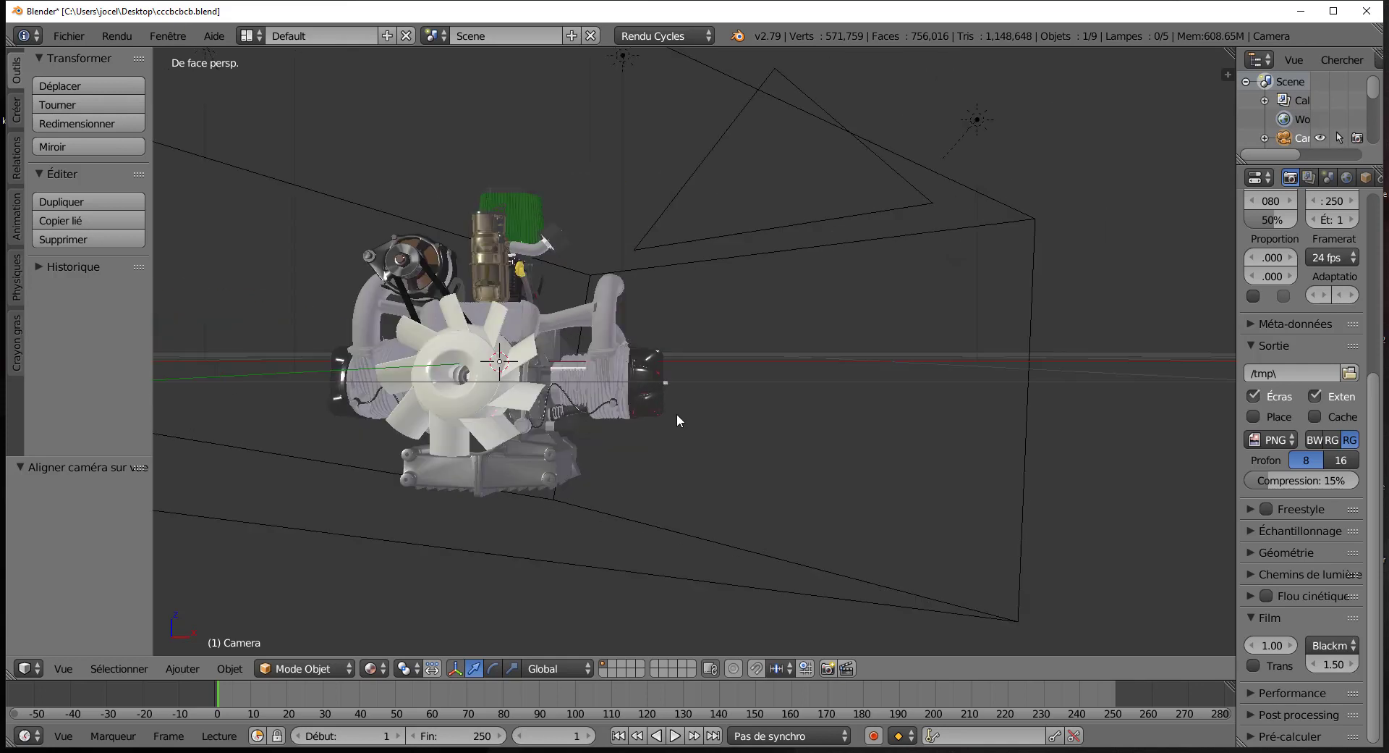
scroll(676, 411, down, 2)
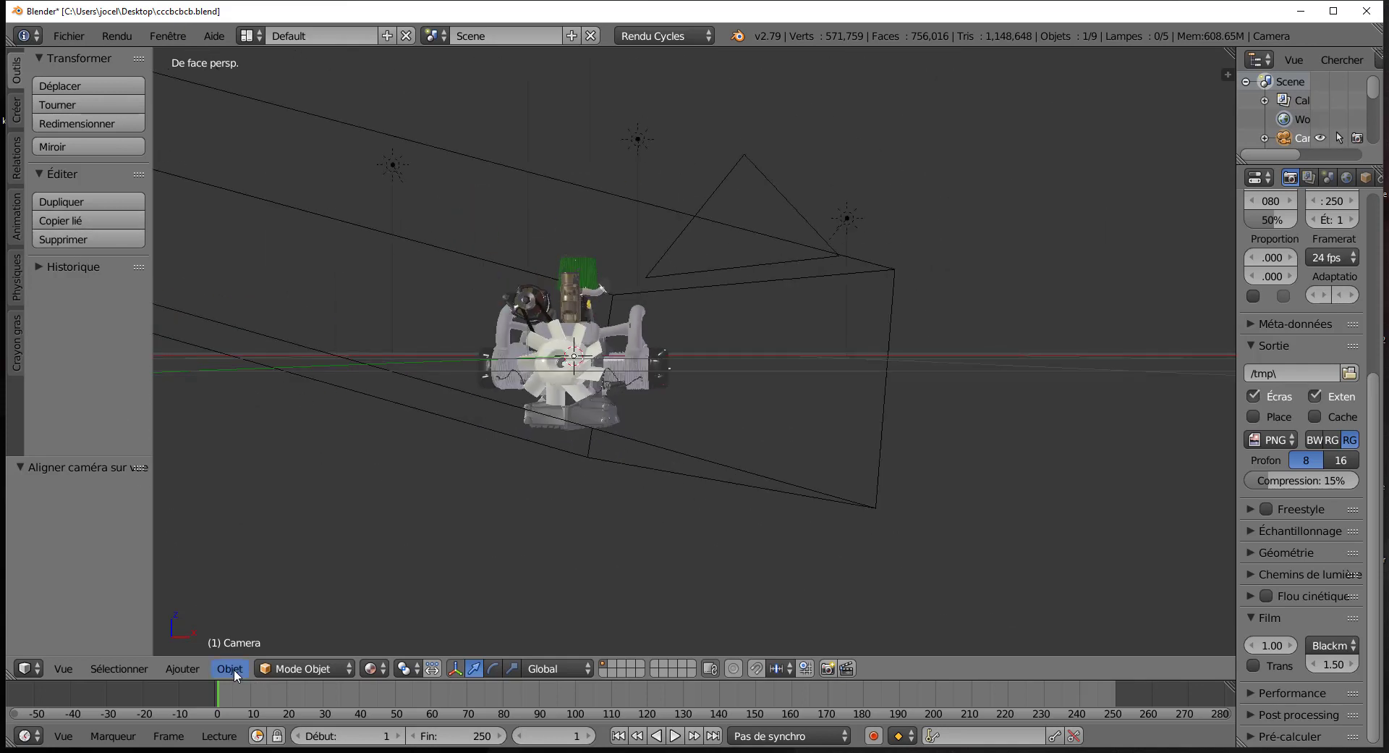
click(16, 110)
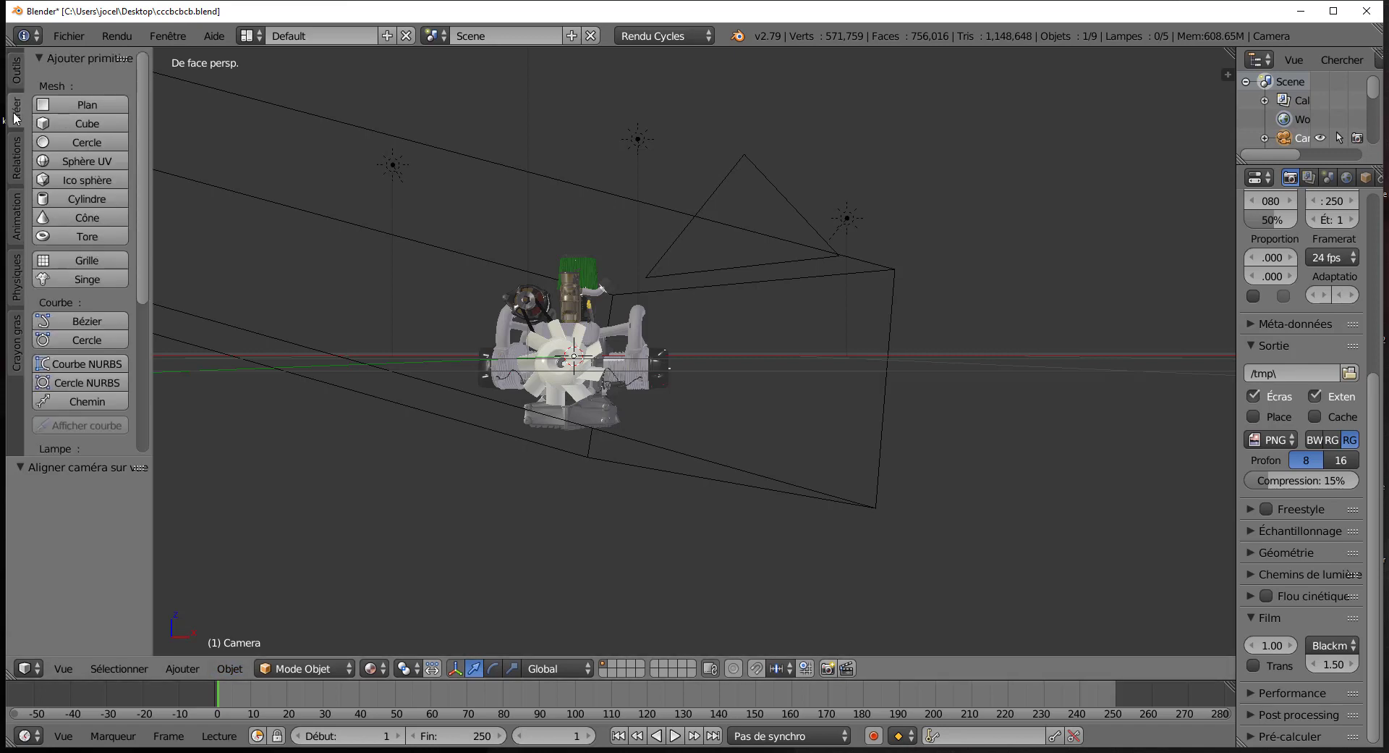
click(87, 105)
key(r)
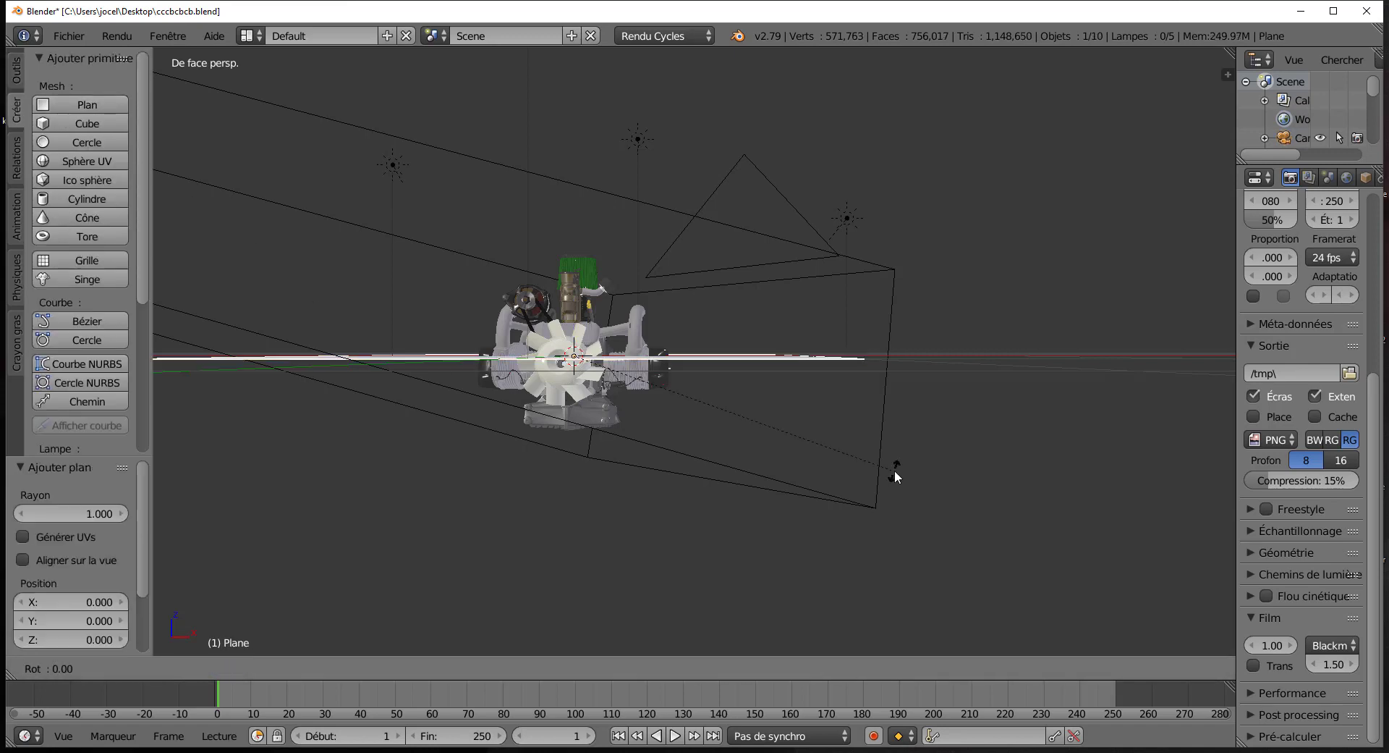
key(x)
key(9)
key(Return)
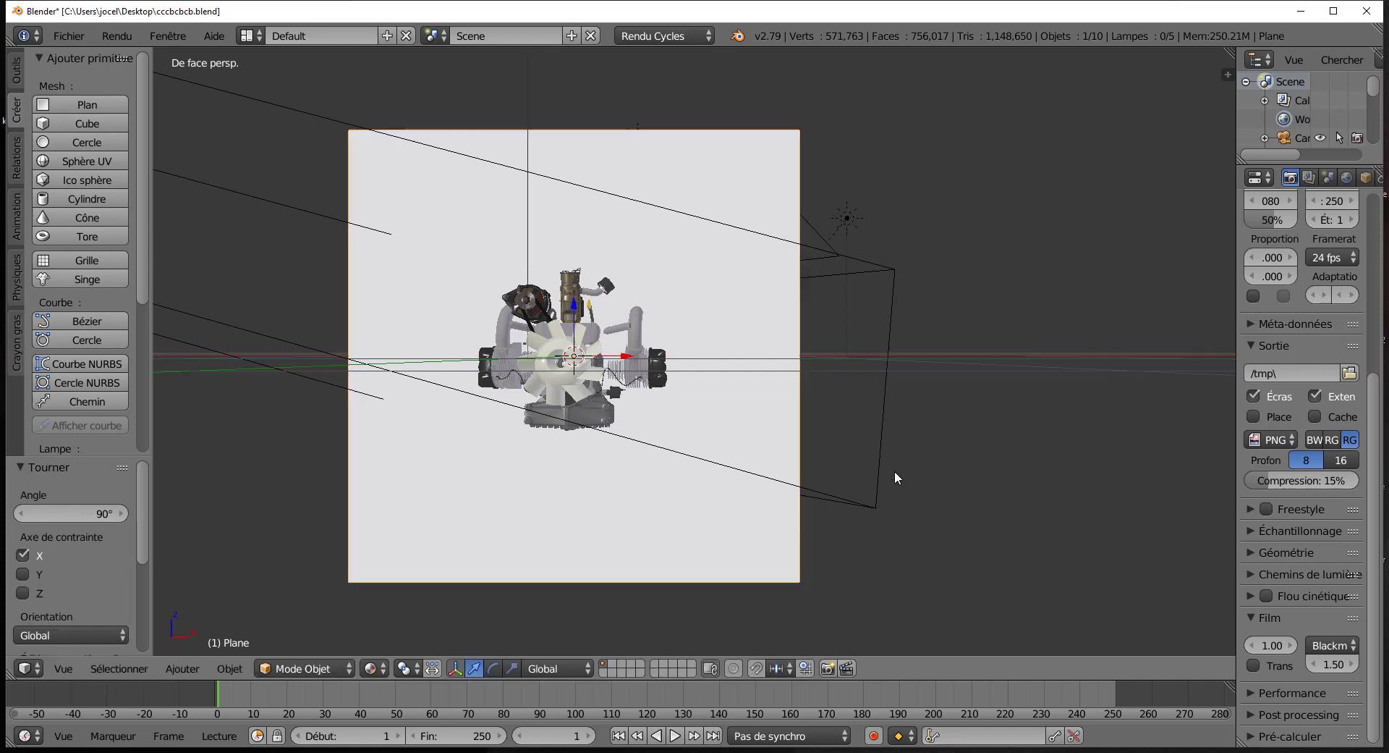
- Move the plane about 1.736 along X, away from the engine, and scale it to about 0.403
key(g)
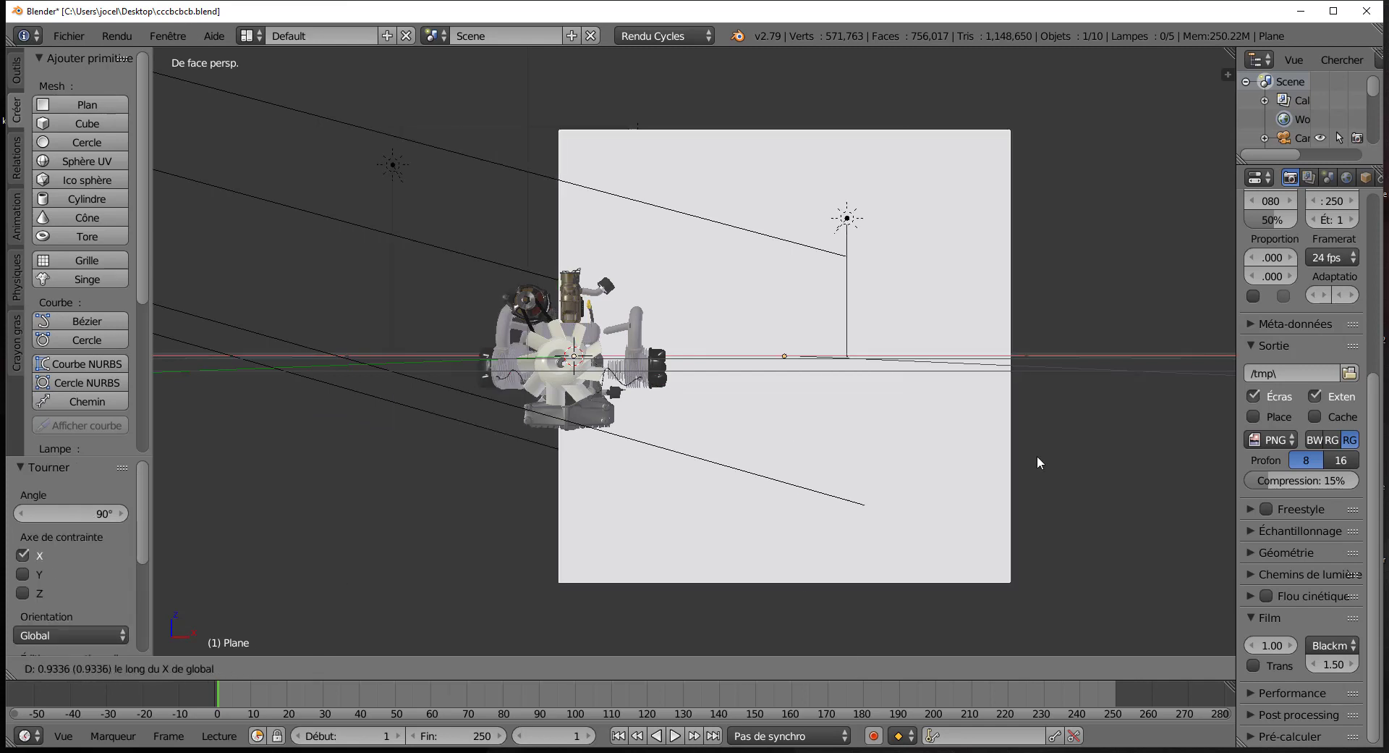
click(1199, 439)
key(s)
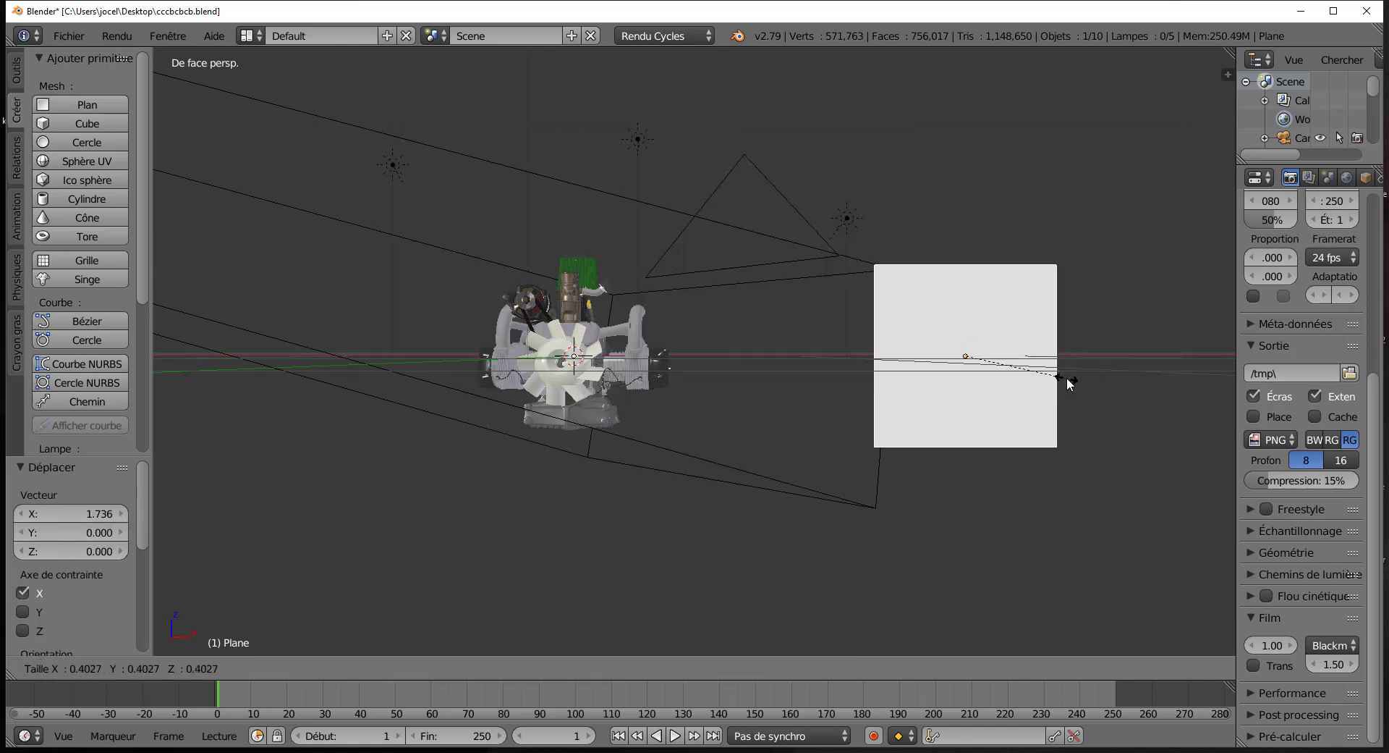
click(1074, 389)
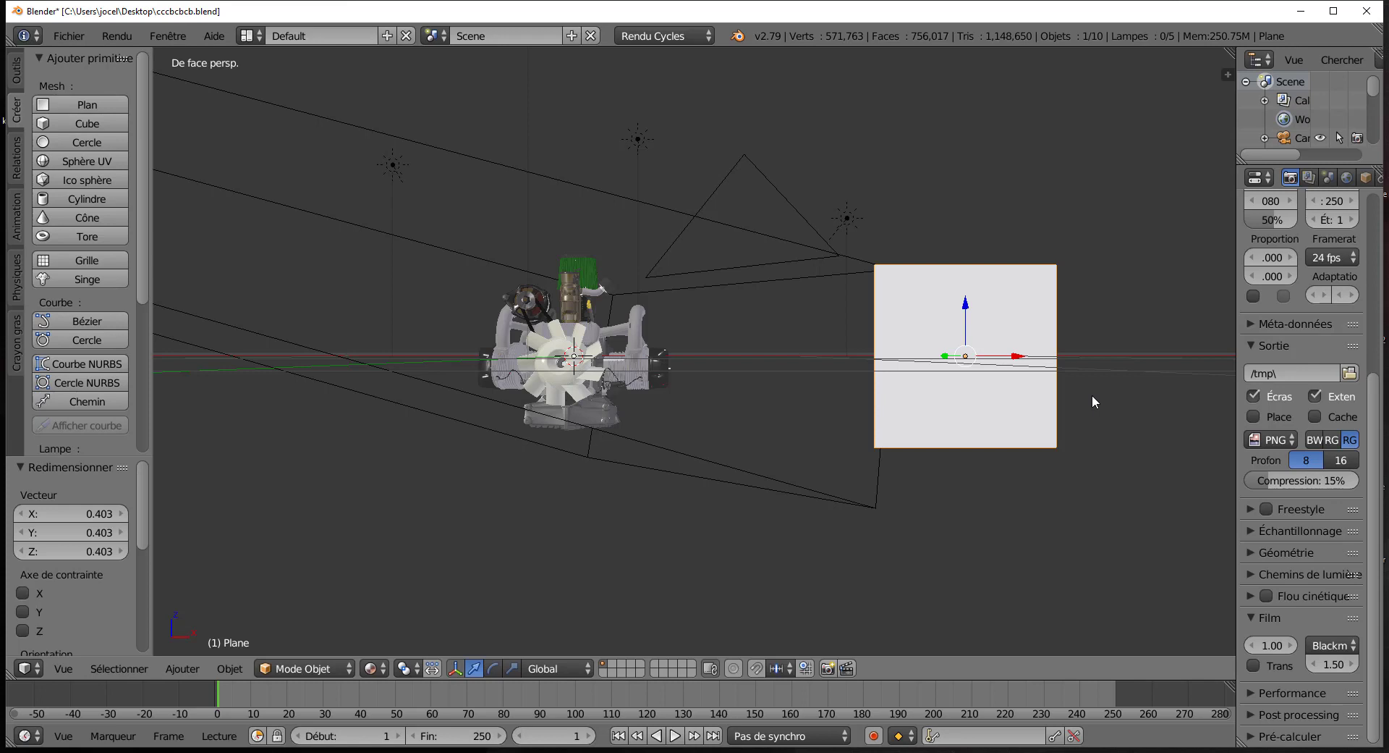
- Bring the plane closer to the engine by moving it about -0.651 along X
key(g)
key(x)
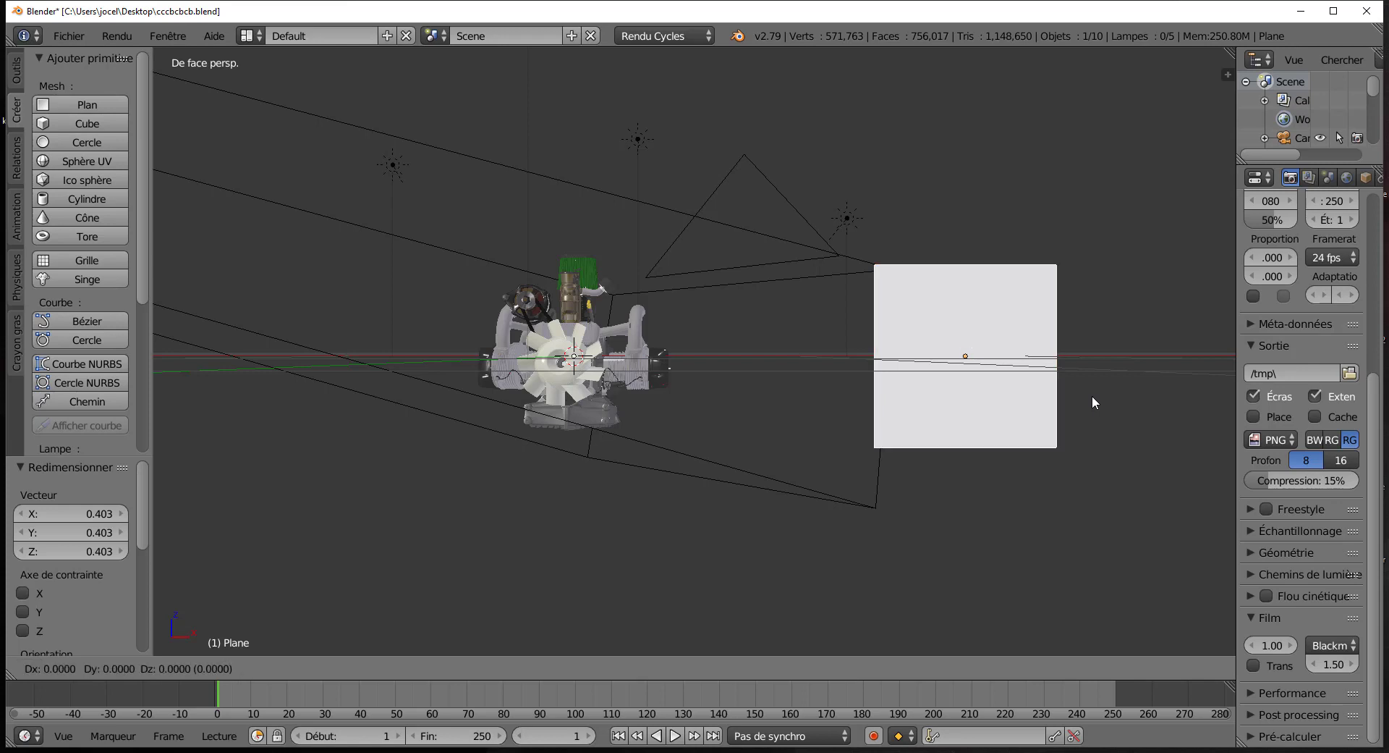
click(945, 420)
shift+middle_drag(954, 474, 897, 464)
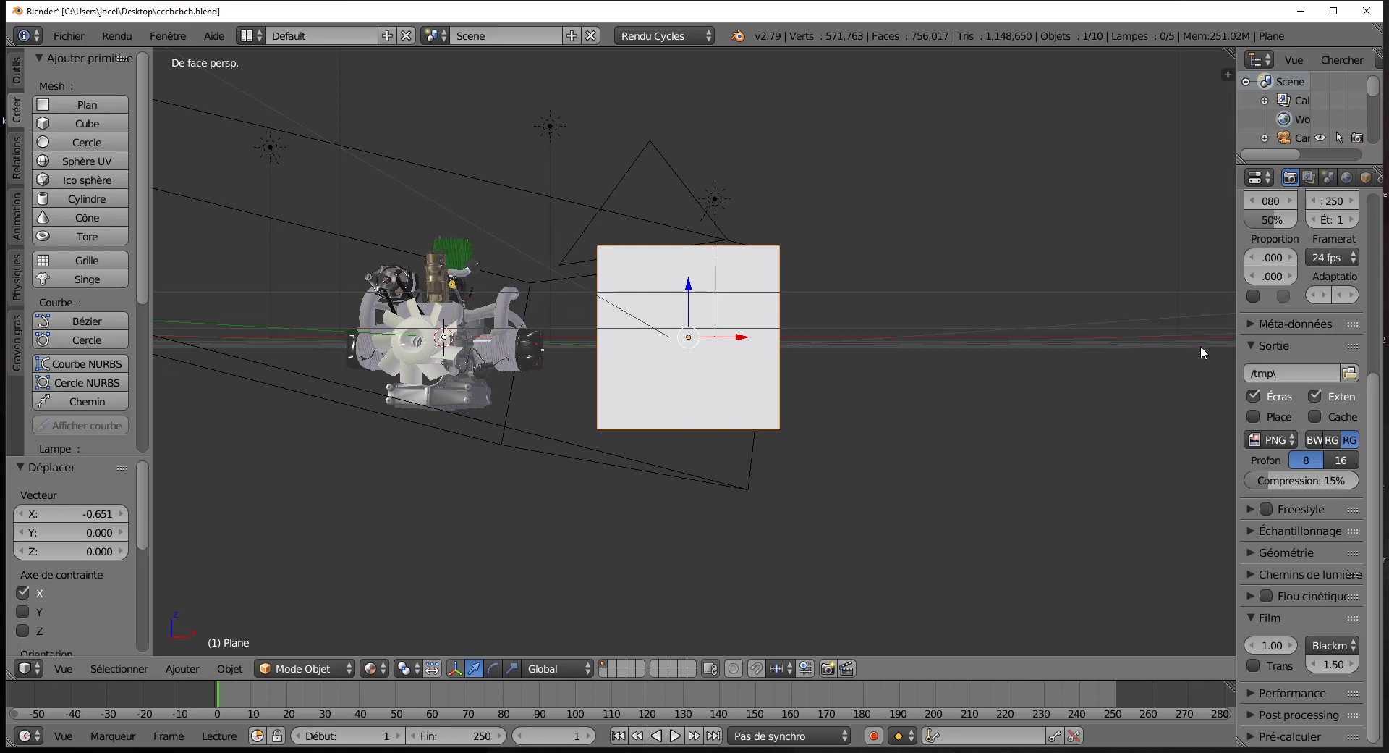
- Widen the properties area, give the plane a new material and create a new brush mask texture
drag(1205, 352, 989, 375)
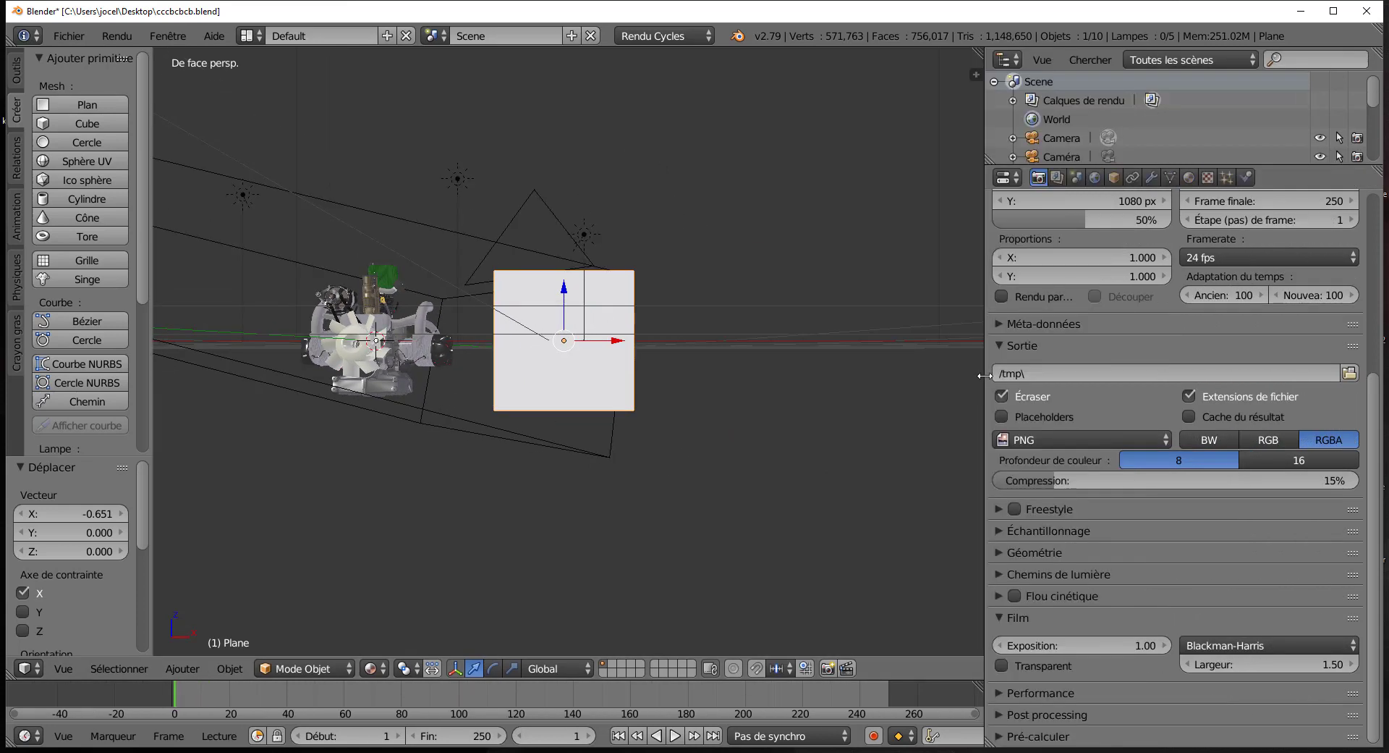
scroll(592, 333, up, 2)
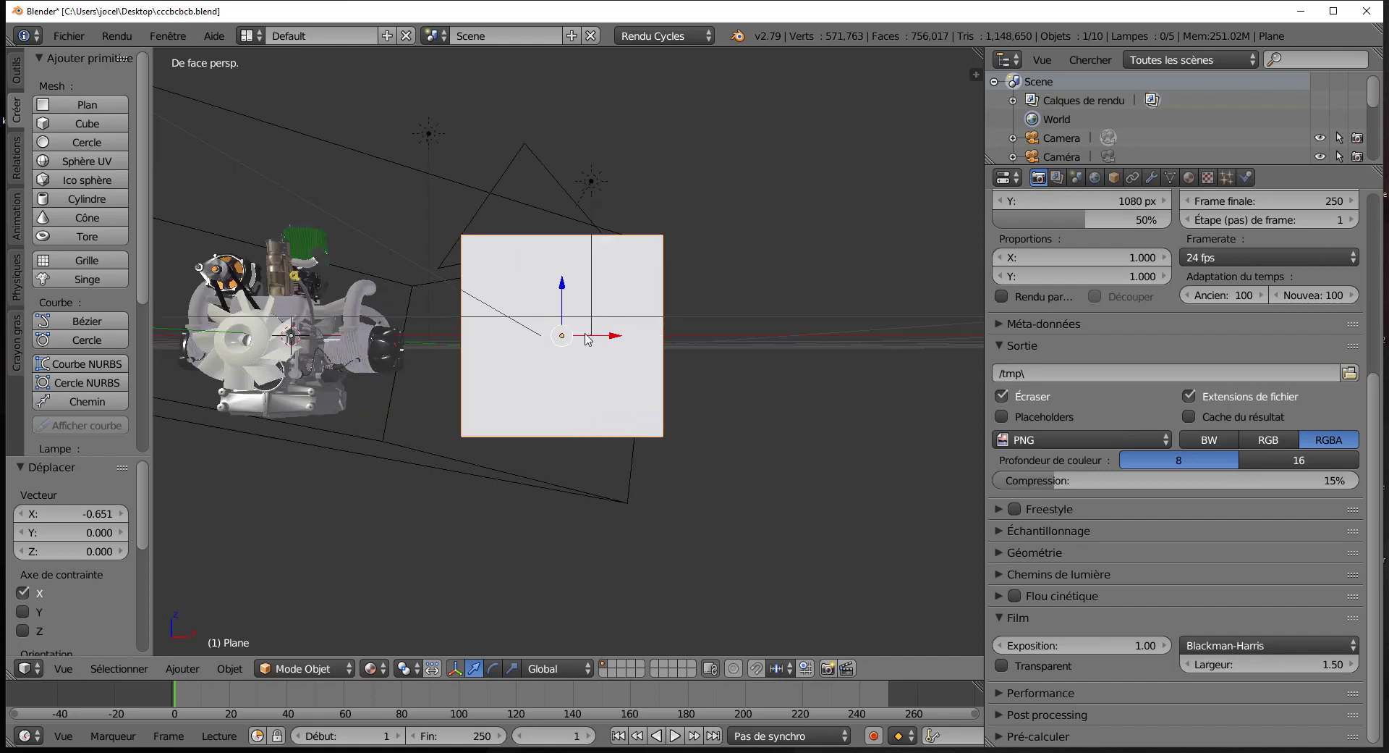
click(1190, 182)
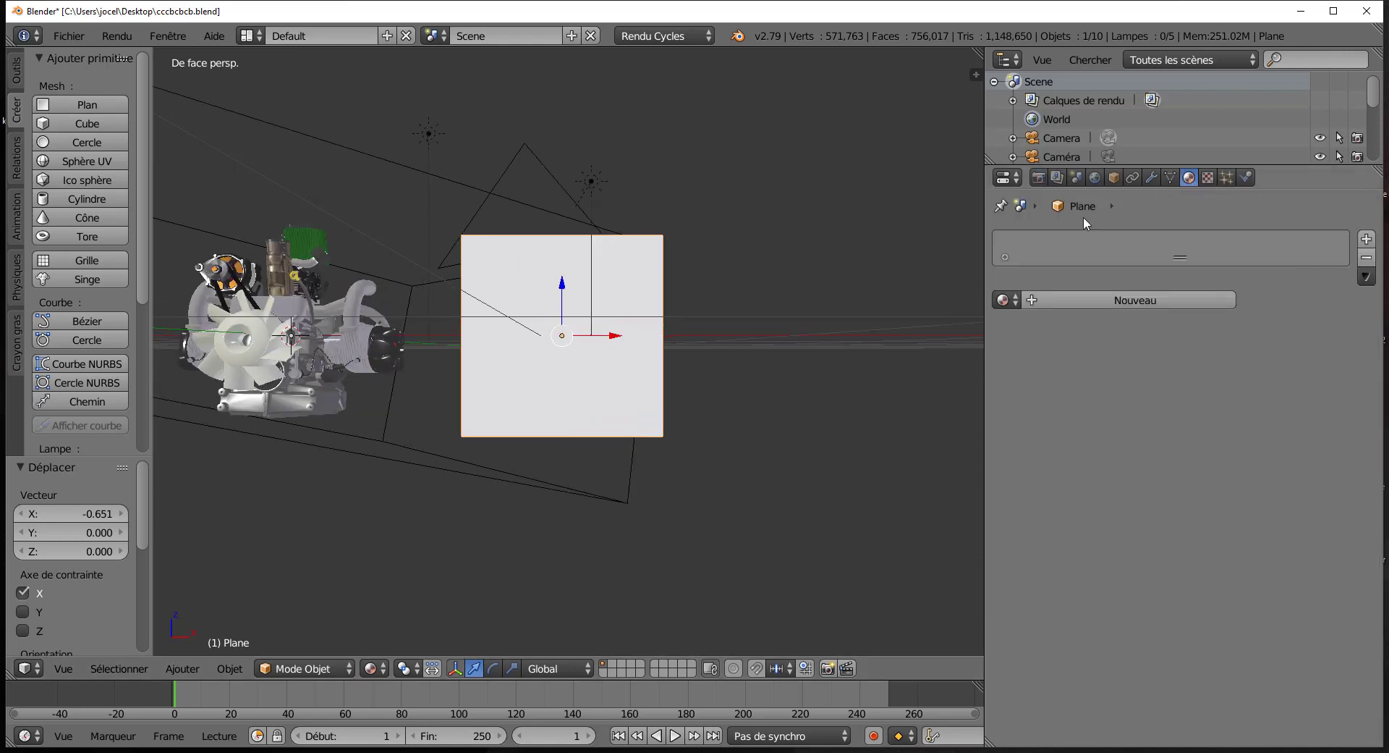
click(1143, 303)
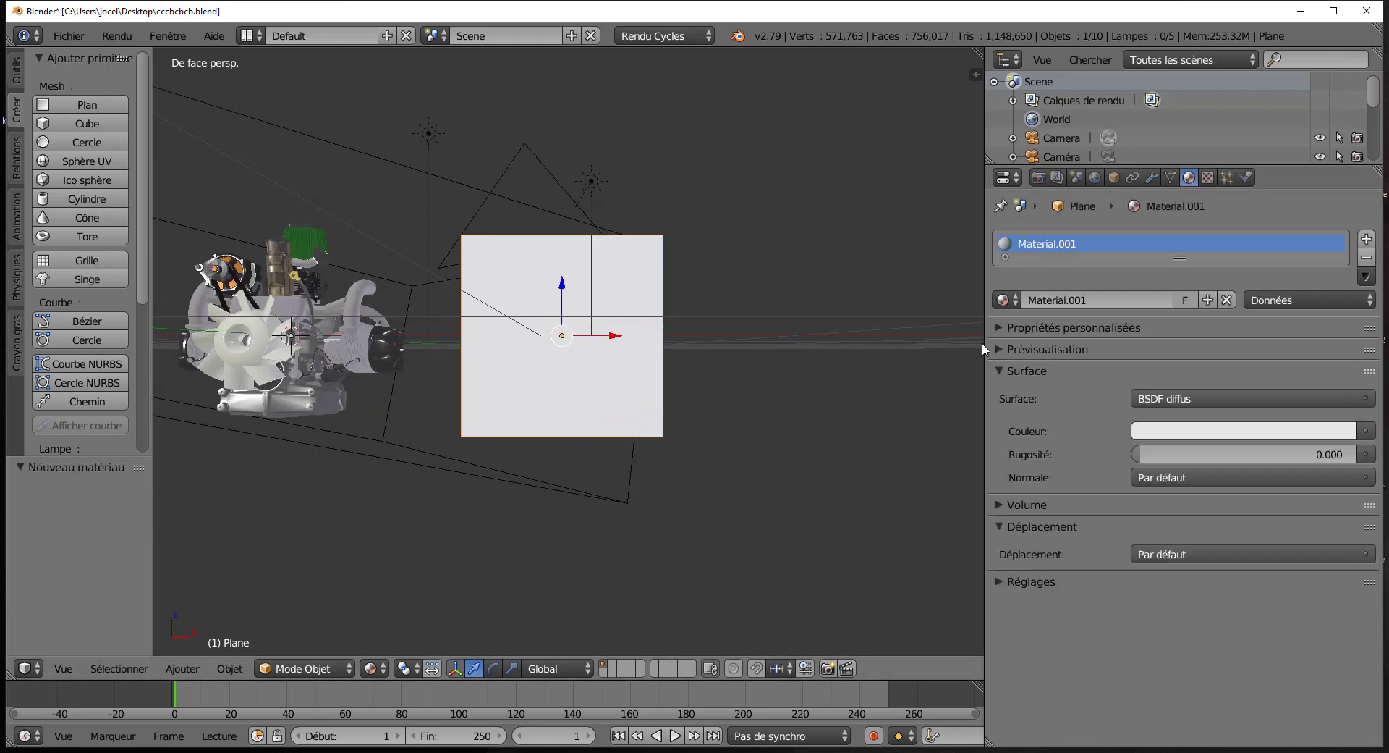
click(1213, 181)
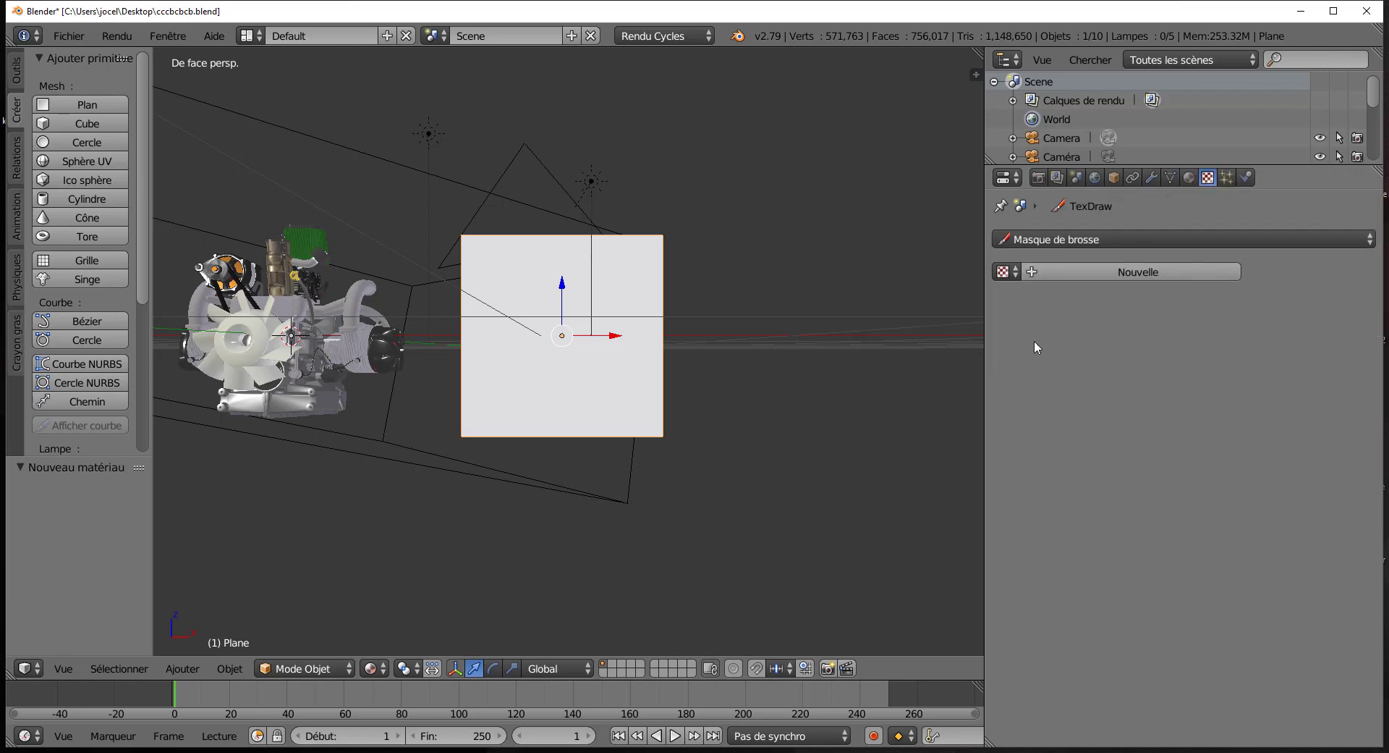
click(1133, 275)
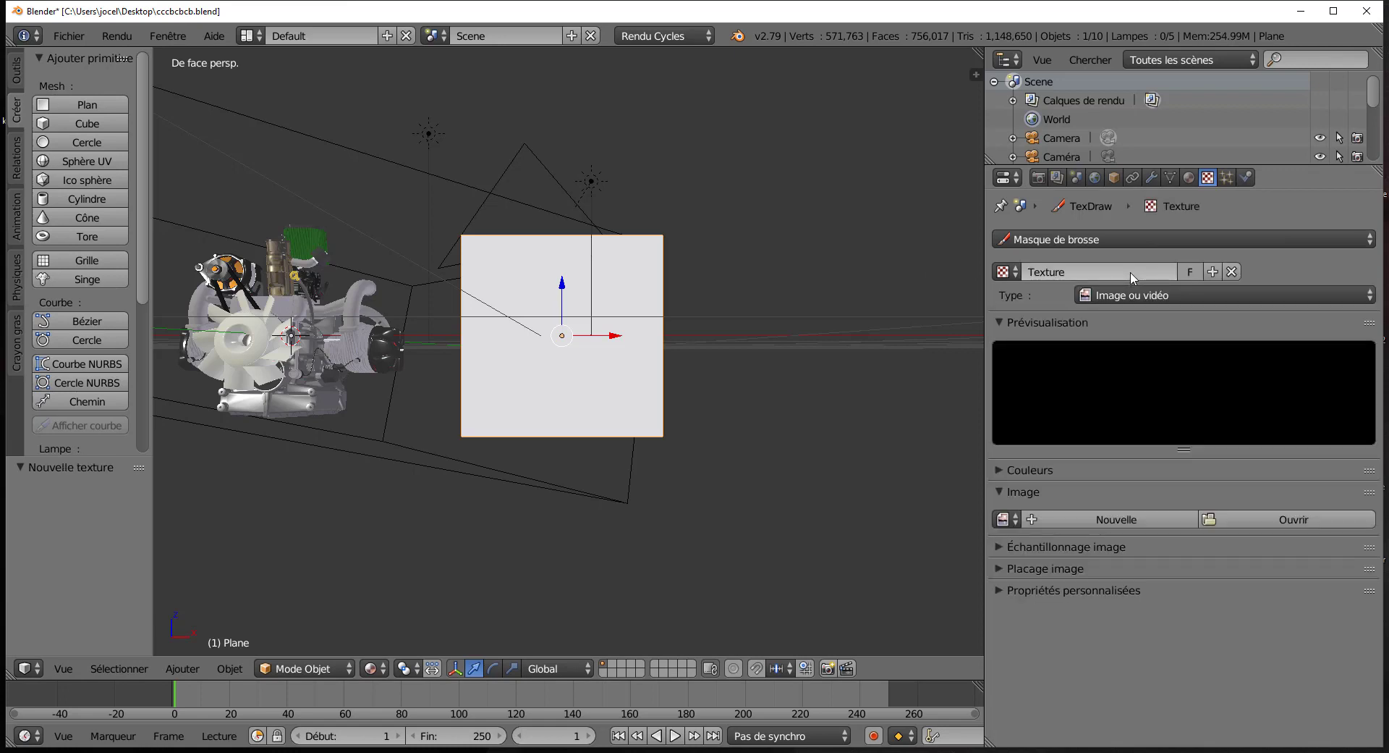
- Load the image hfhfhfh.png from the Desktop folder into the brush mask texture
click(1277, 520)
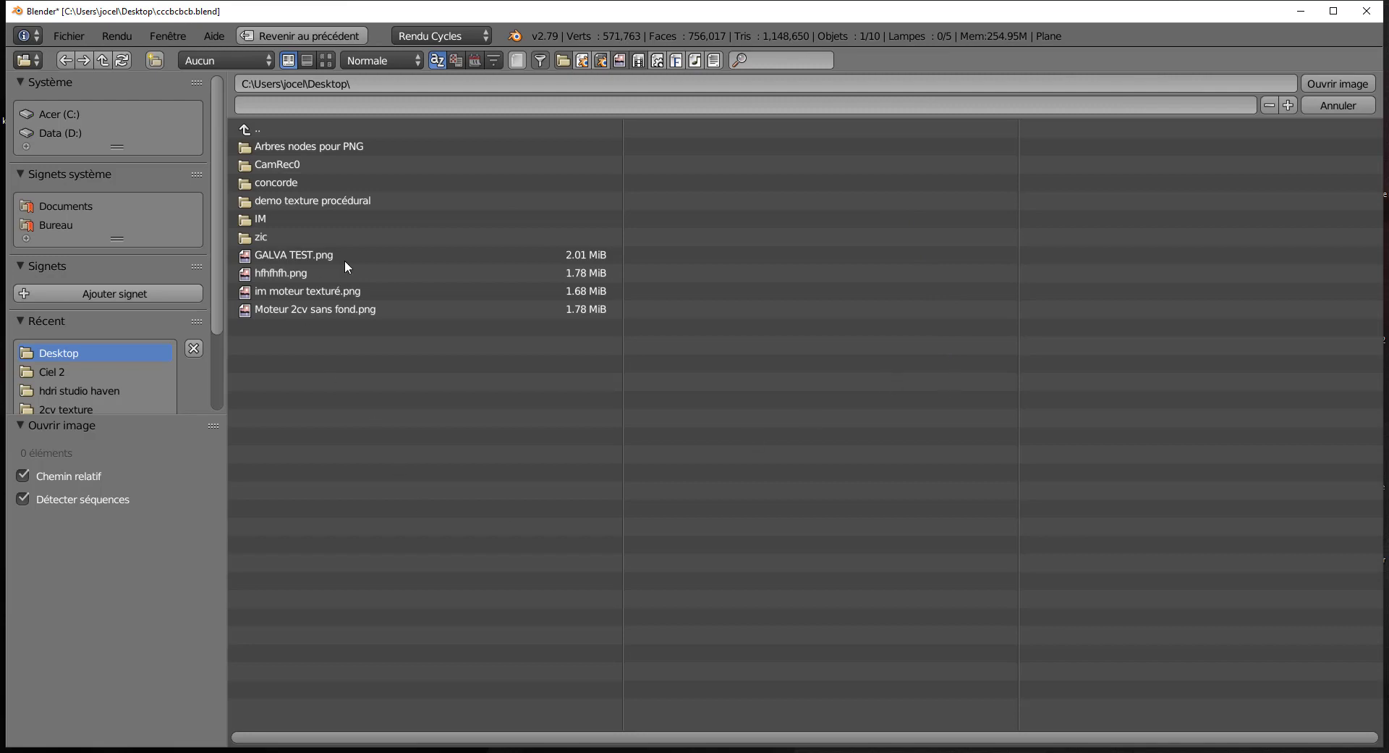
click(279, 274)
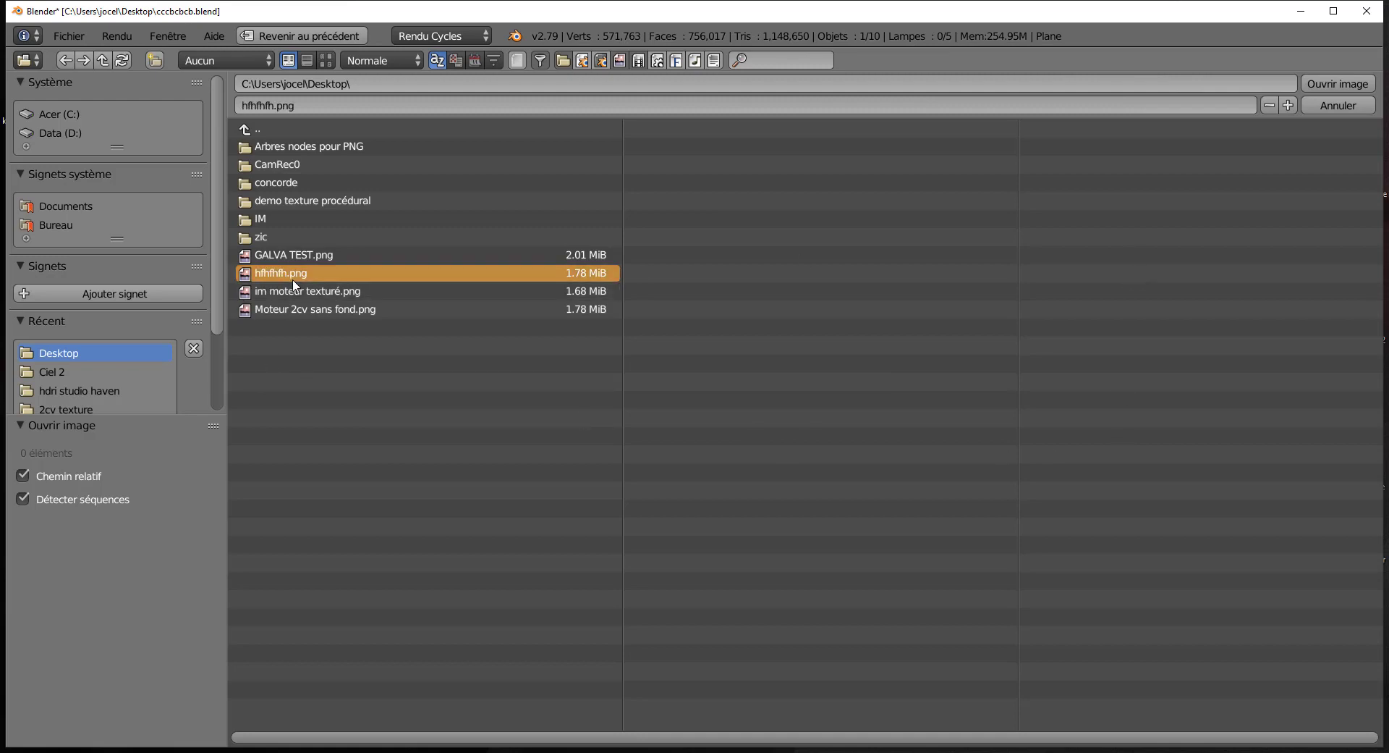
click(1333, 86)
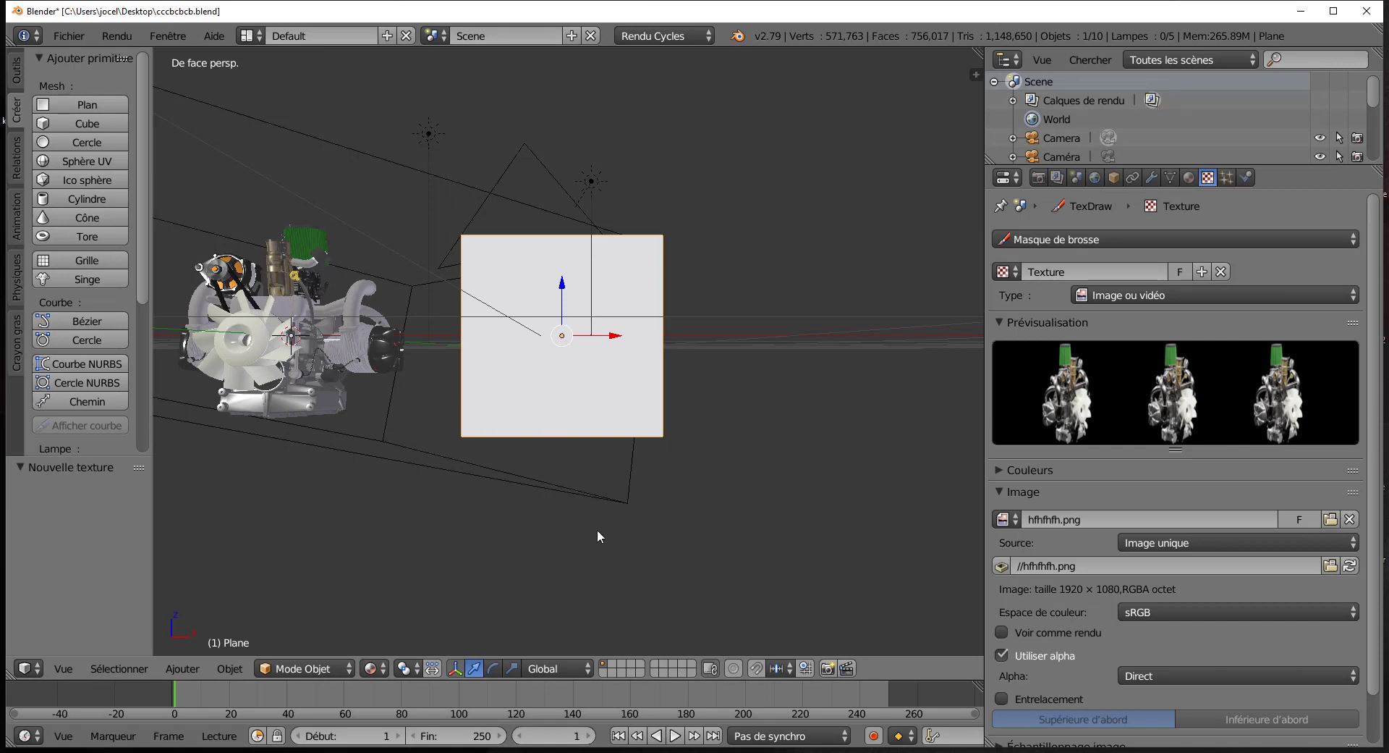
- Put the plane in Edit Mode and give its material's diffuse colour an image texture using hfhfhfh.png
key(Tab)
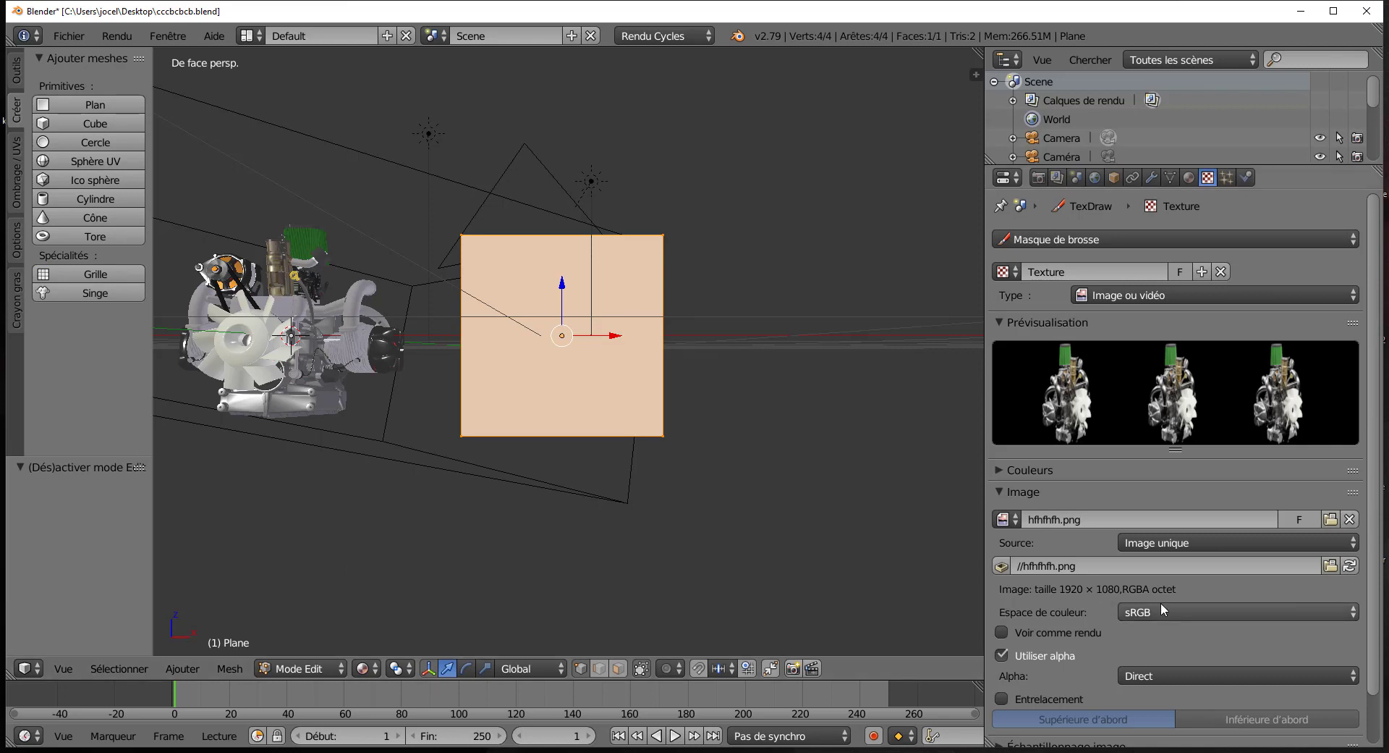
click(1188, 178)
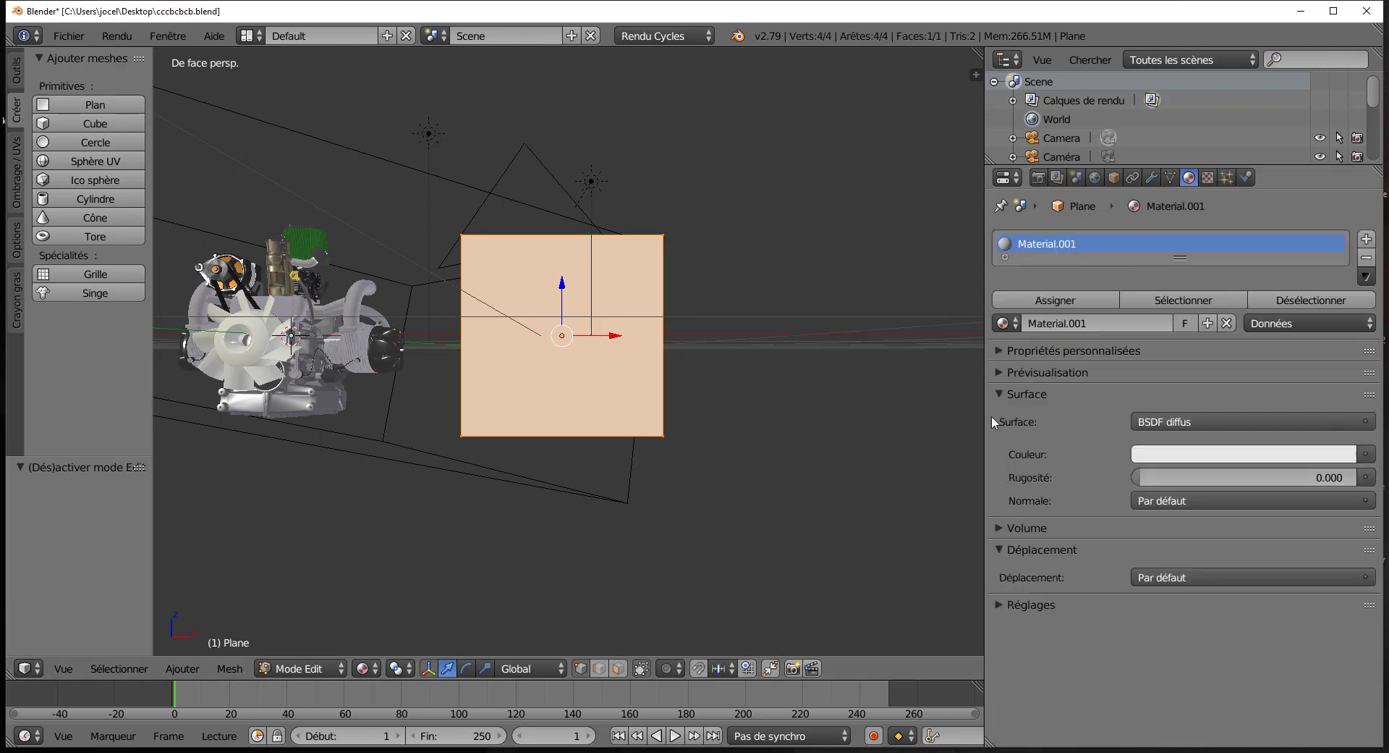
click(1007, 372)
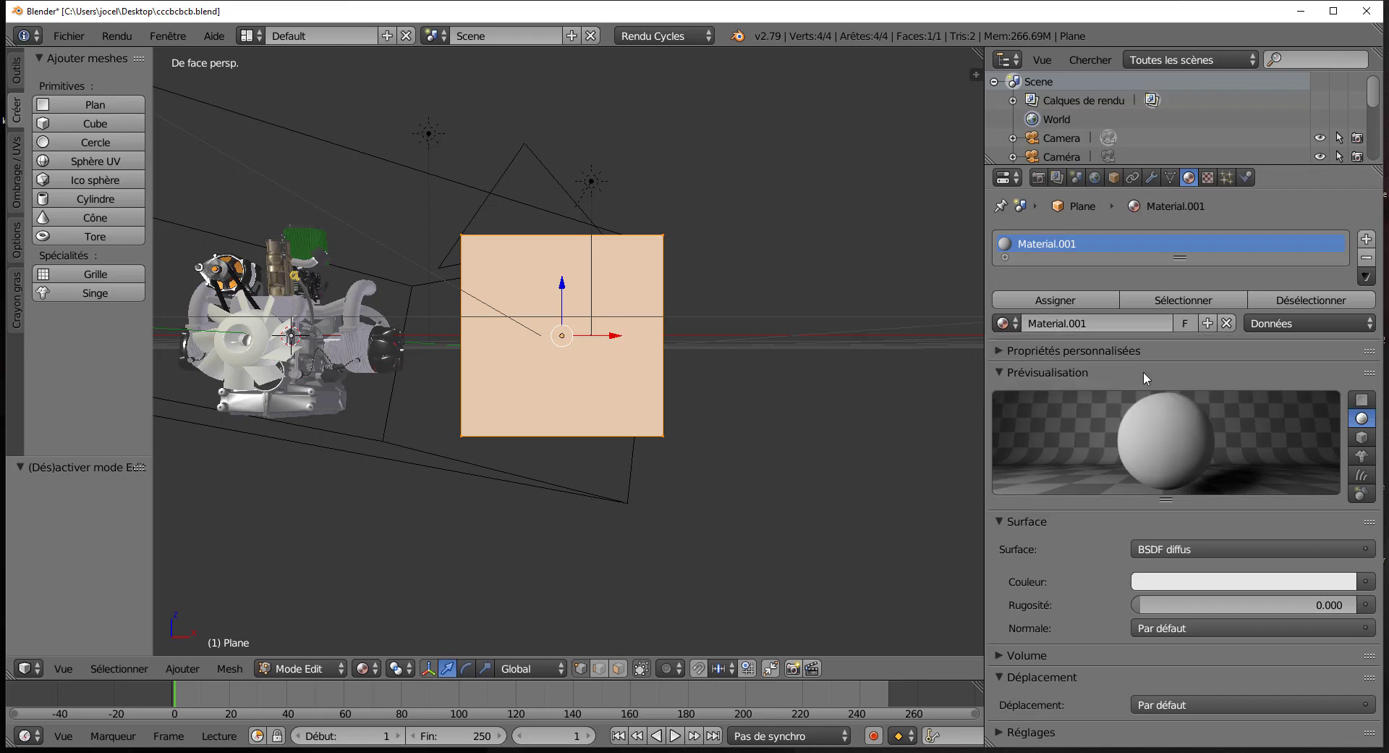
click(1366, 581)
click(1366, 583)
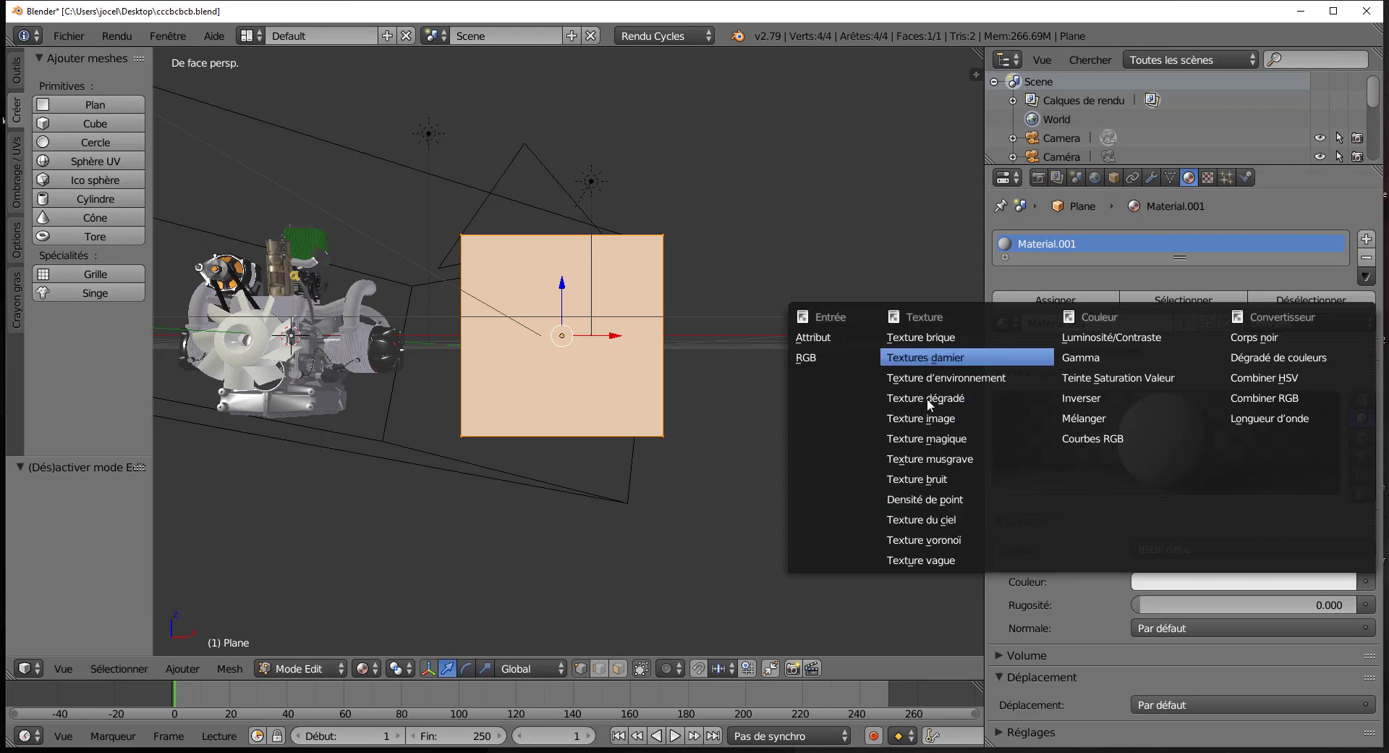
click(931, 417)
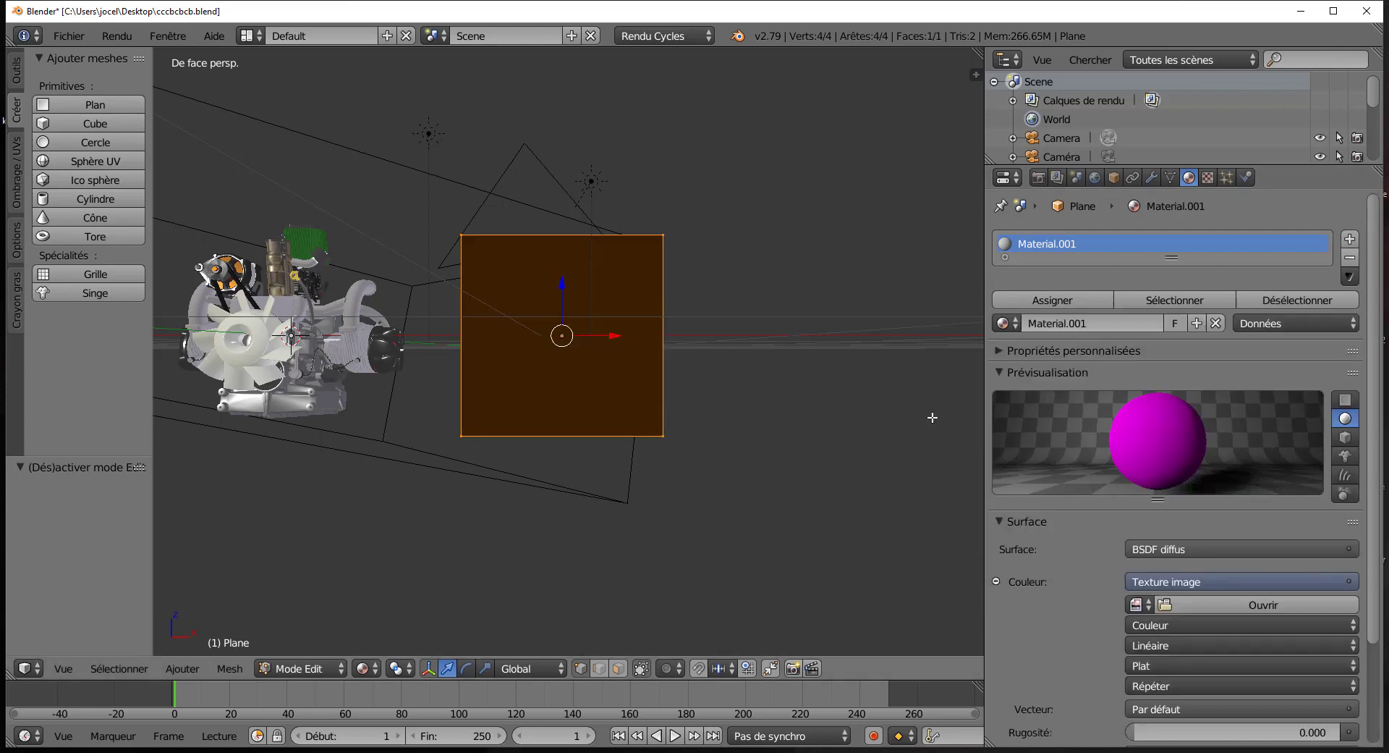
click(1136, 607)
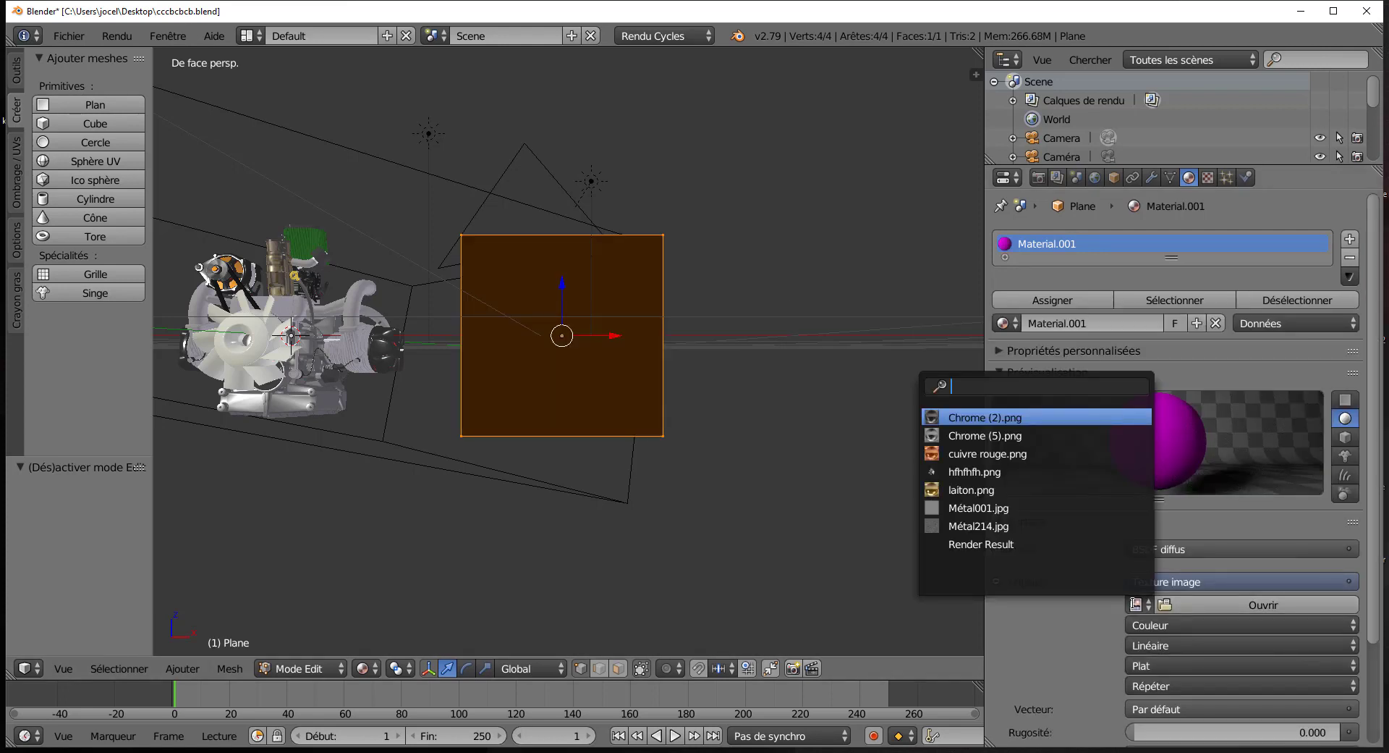
click(977, 472)
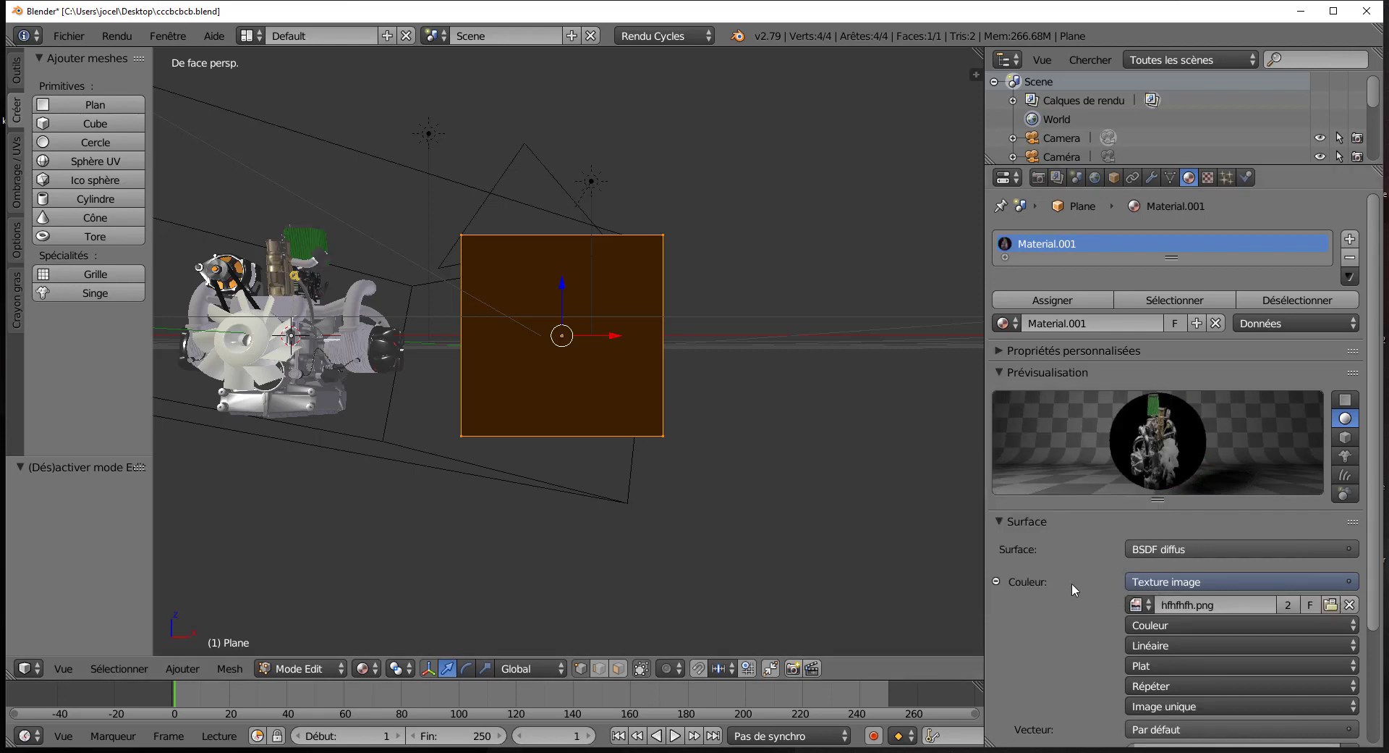
- Assign the material to the plane's face and set the image texture's vector to the UV texture coordinates
click(1049, 302)
scroll(1098, 622, down, 5)
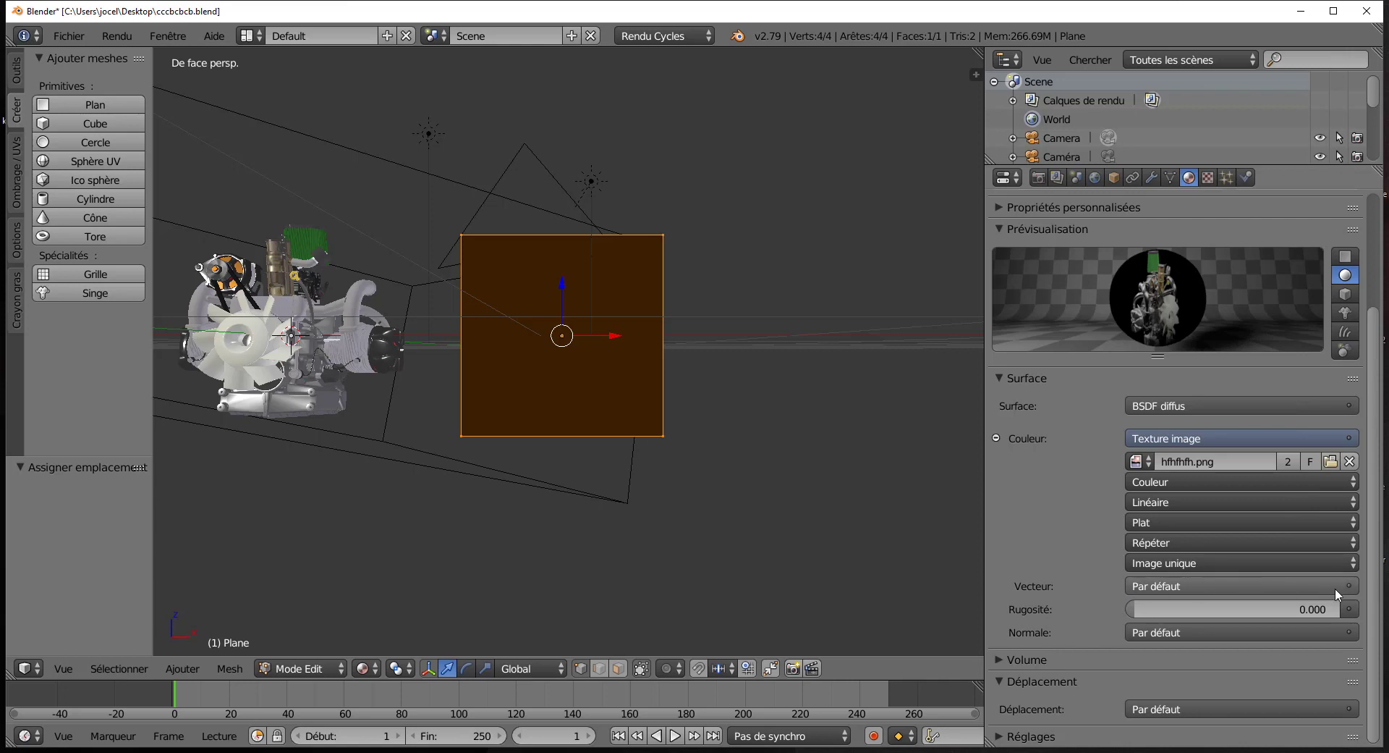
click(1316, 587)
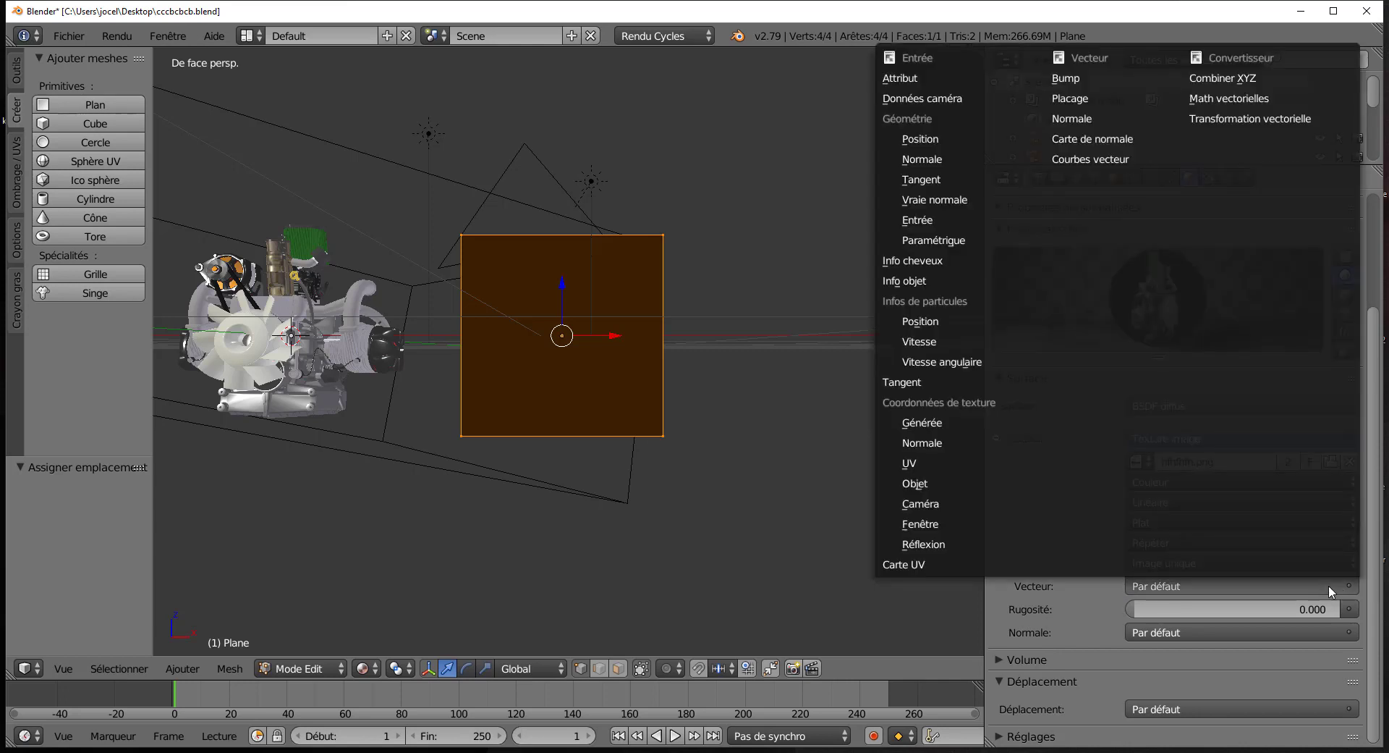
click(916, 465)
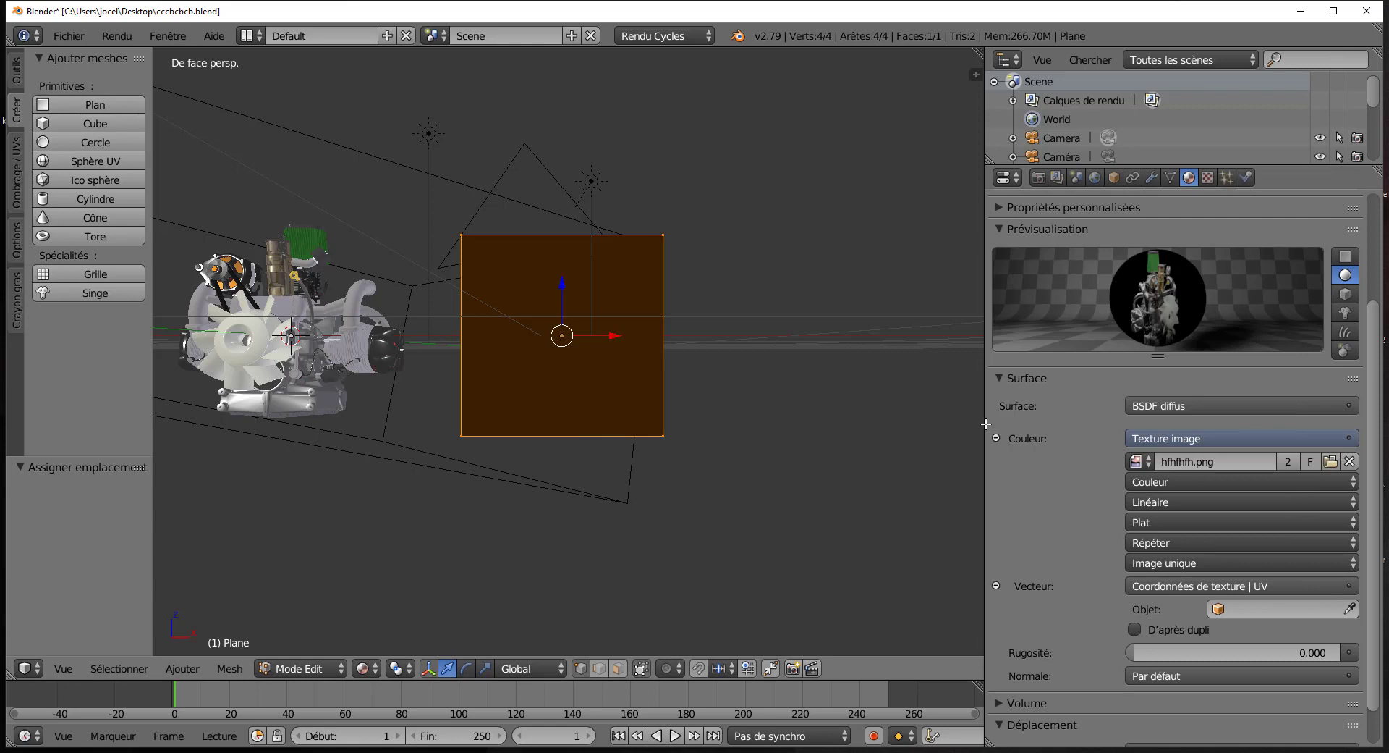
- Enlarge the 3D view and unwrap the plane's face with Project From View
drag(983, 417, 1175, 427)
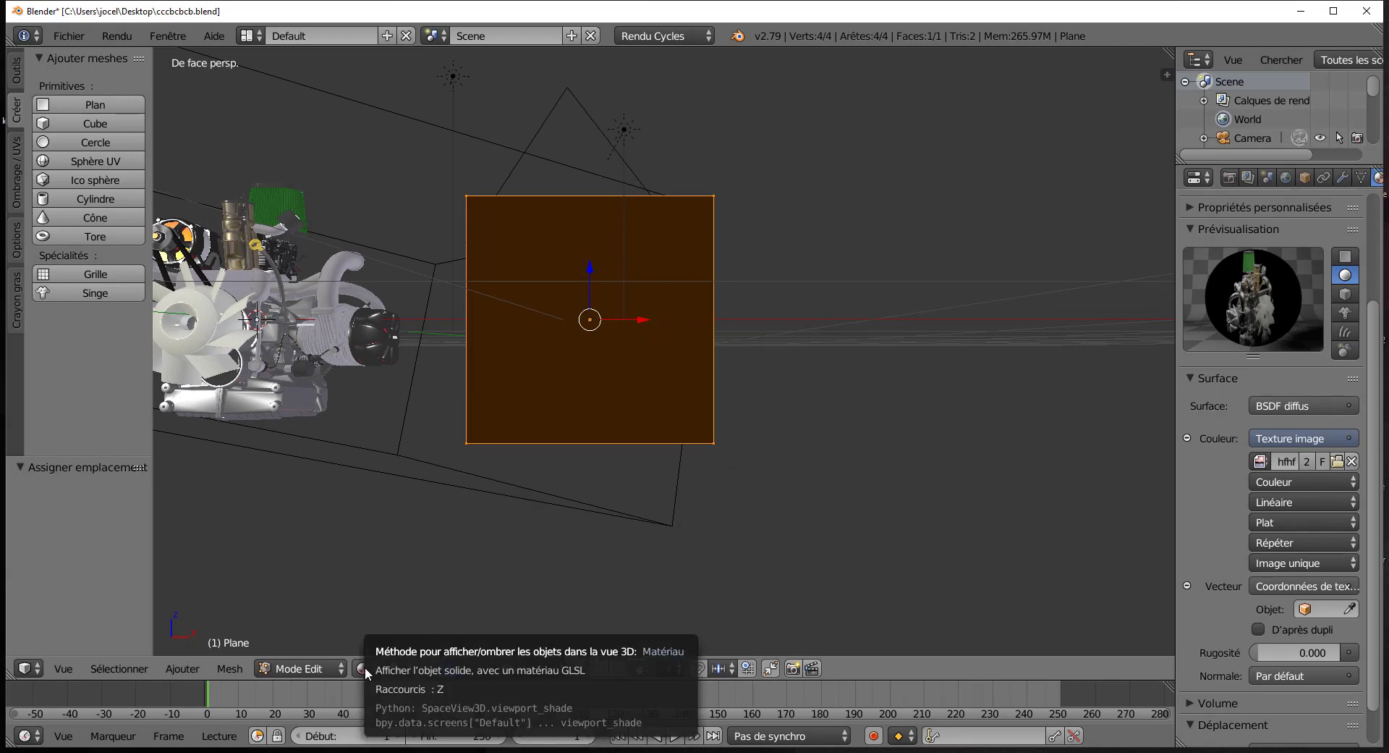
click(225, 669)
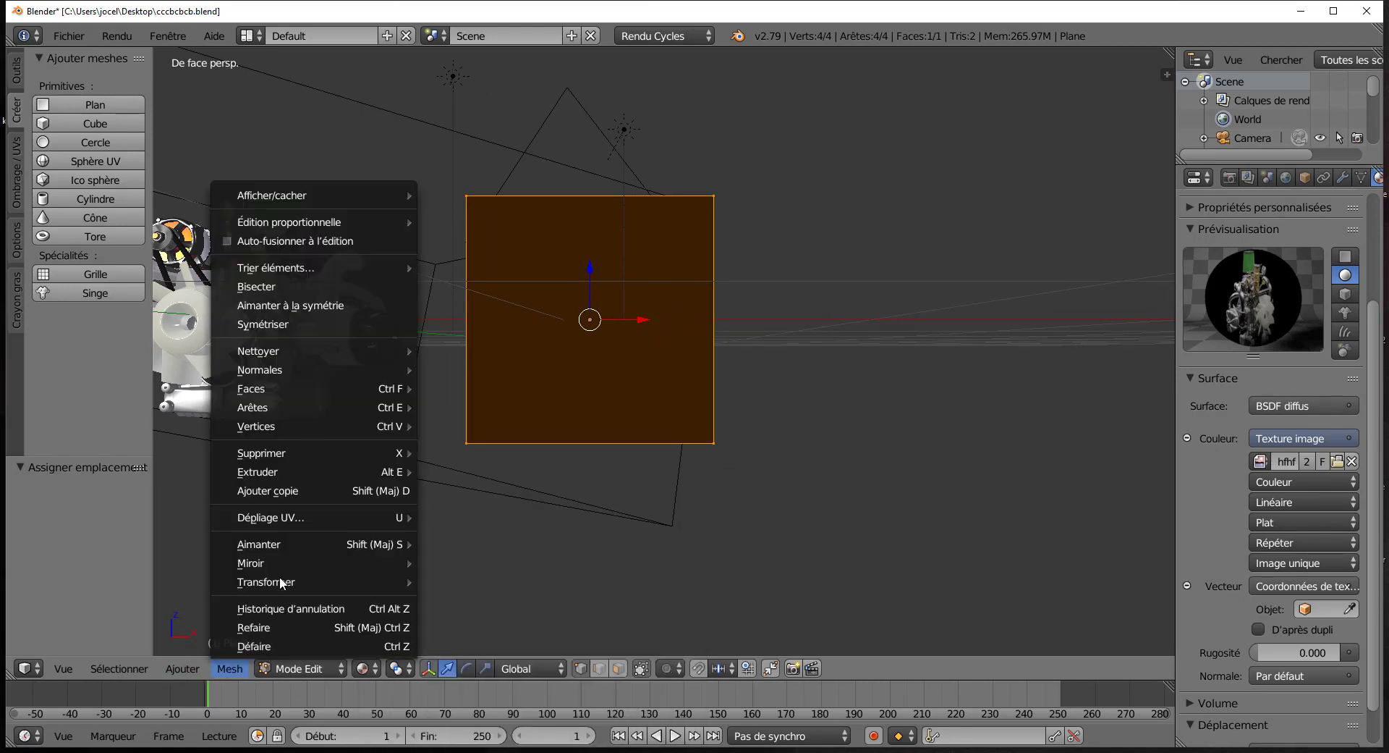
mouse_move(286, 517)
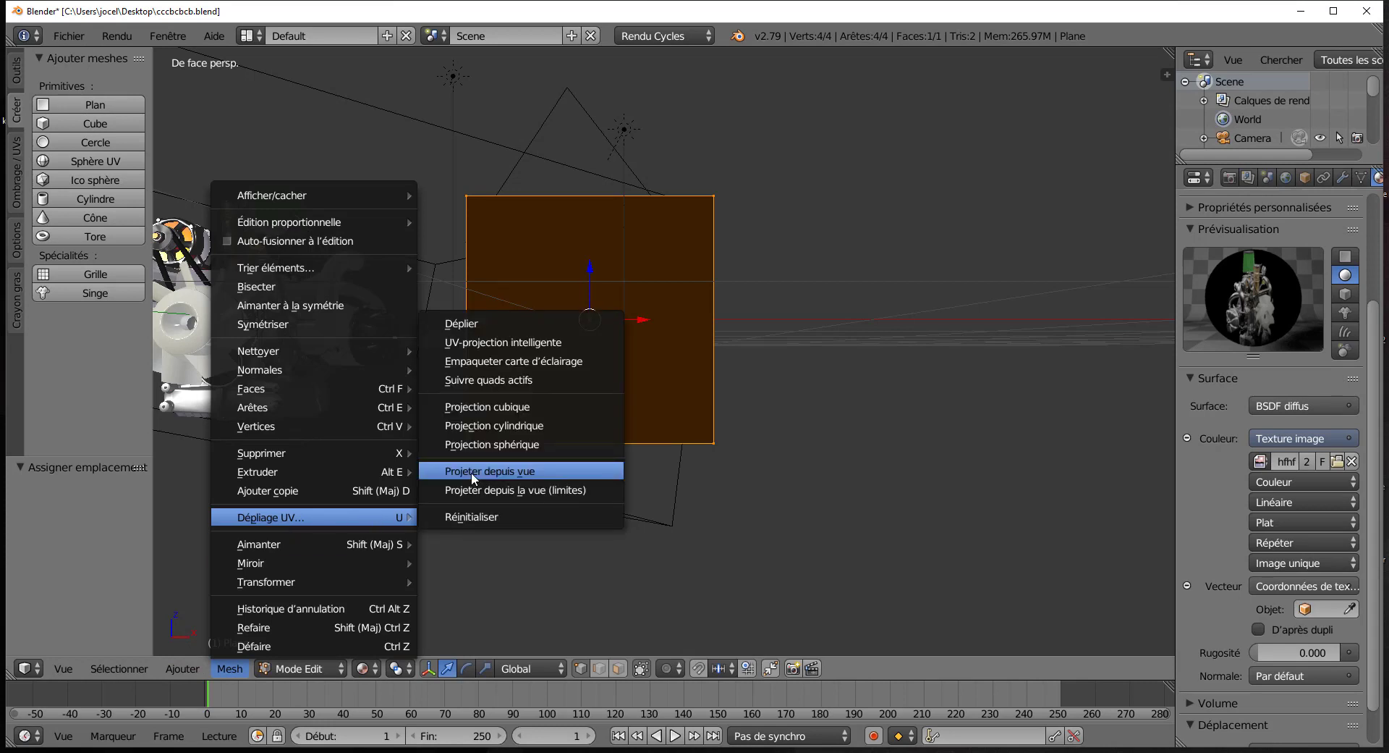
click(498, 473)
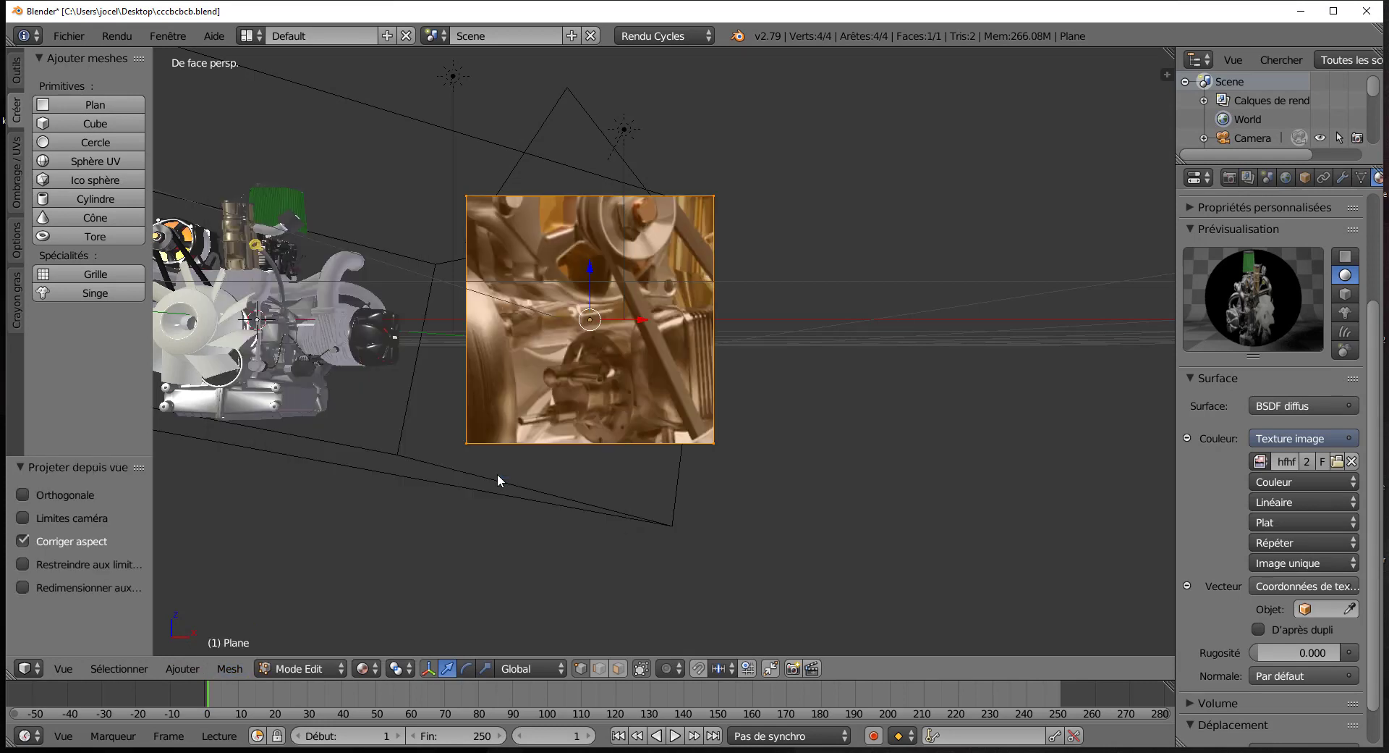
- Split the 3D view vertically, turn the new area into a UV/Image Editor and widen it
scroll(806, 472, down, 3)
shift+middle_drag(1001, 400, 863, 428)
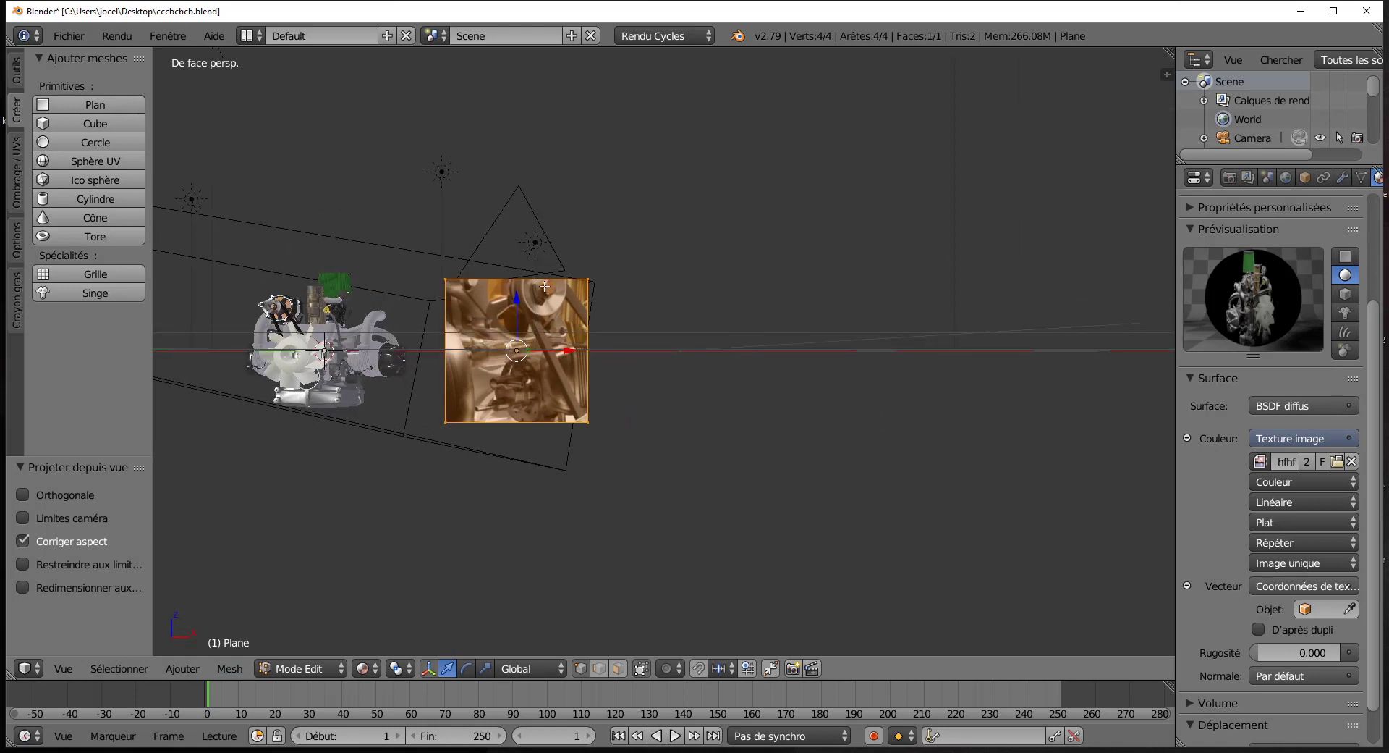
right_click(850, 46)
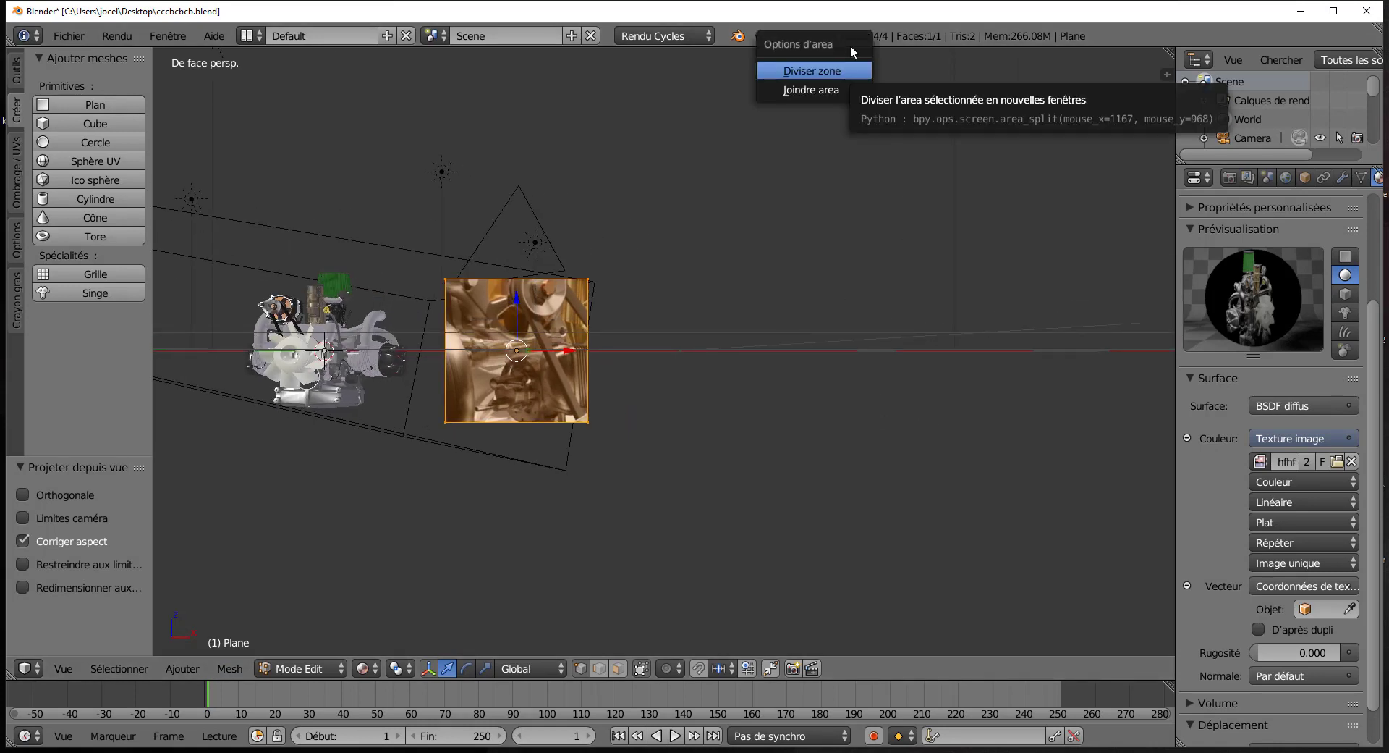
click(815, 81)
click(755, 100)
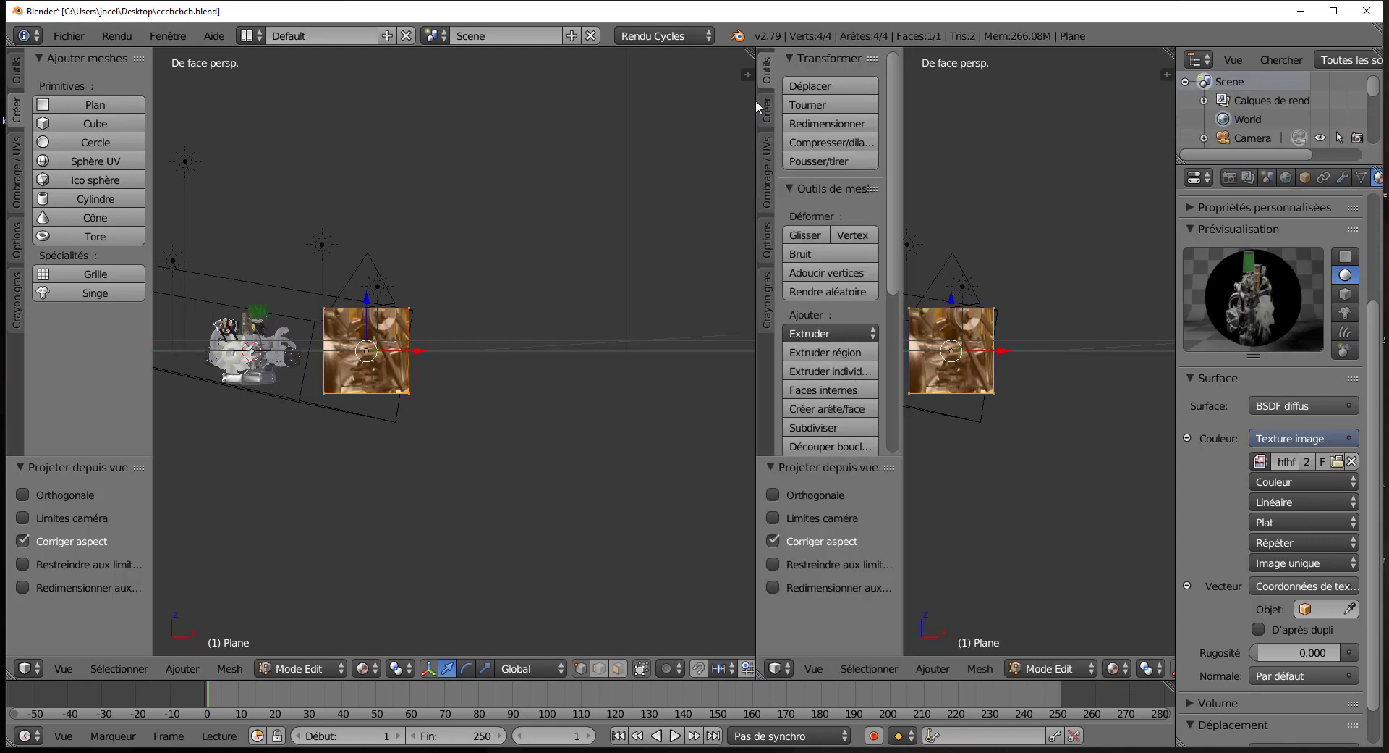
click(775, 668)
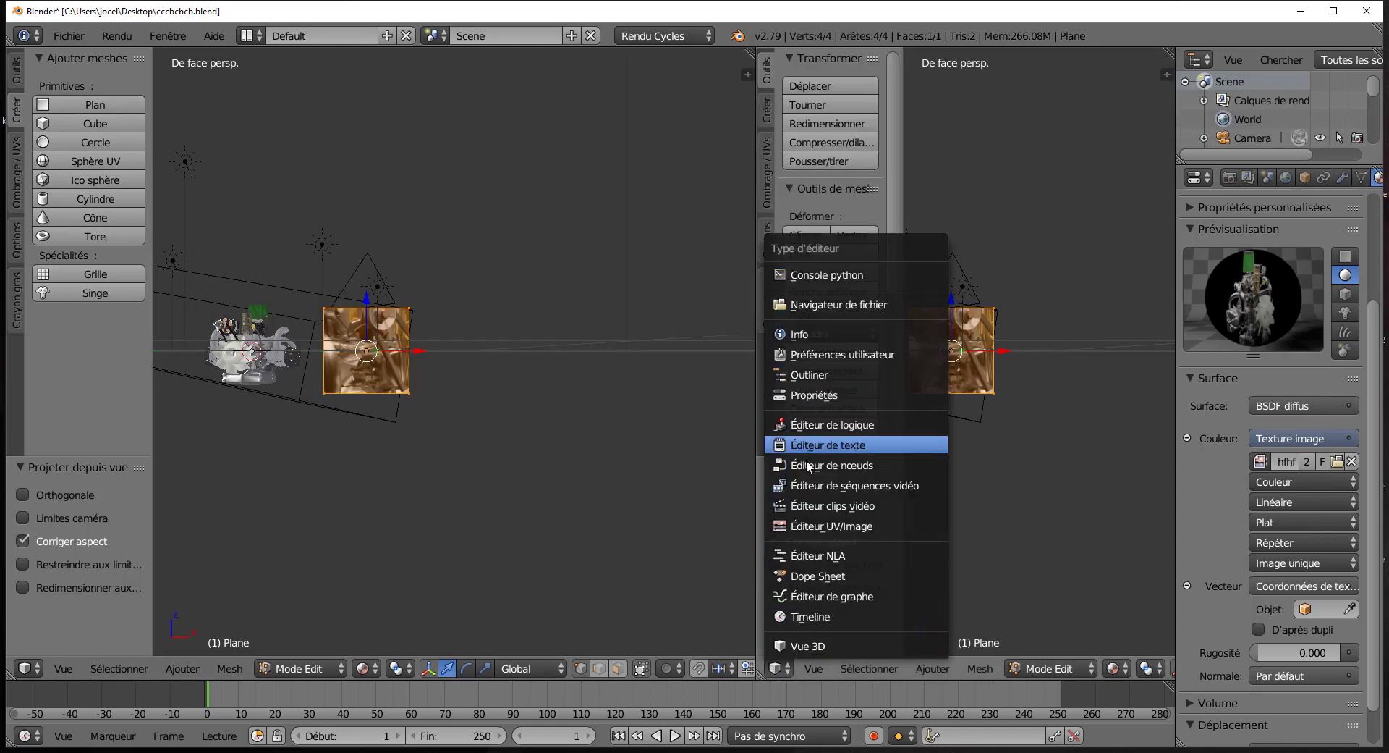
click(811, 525)
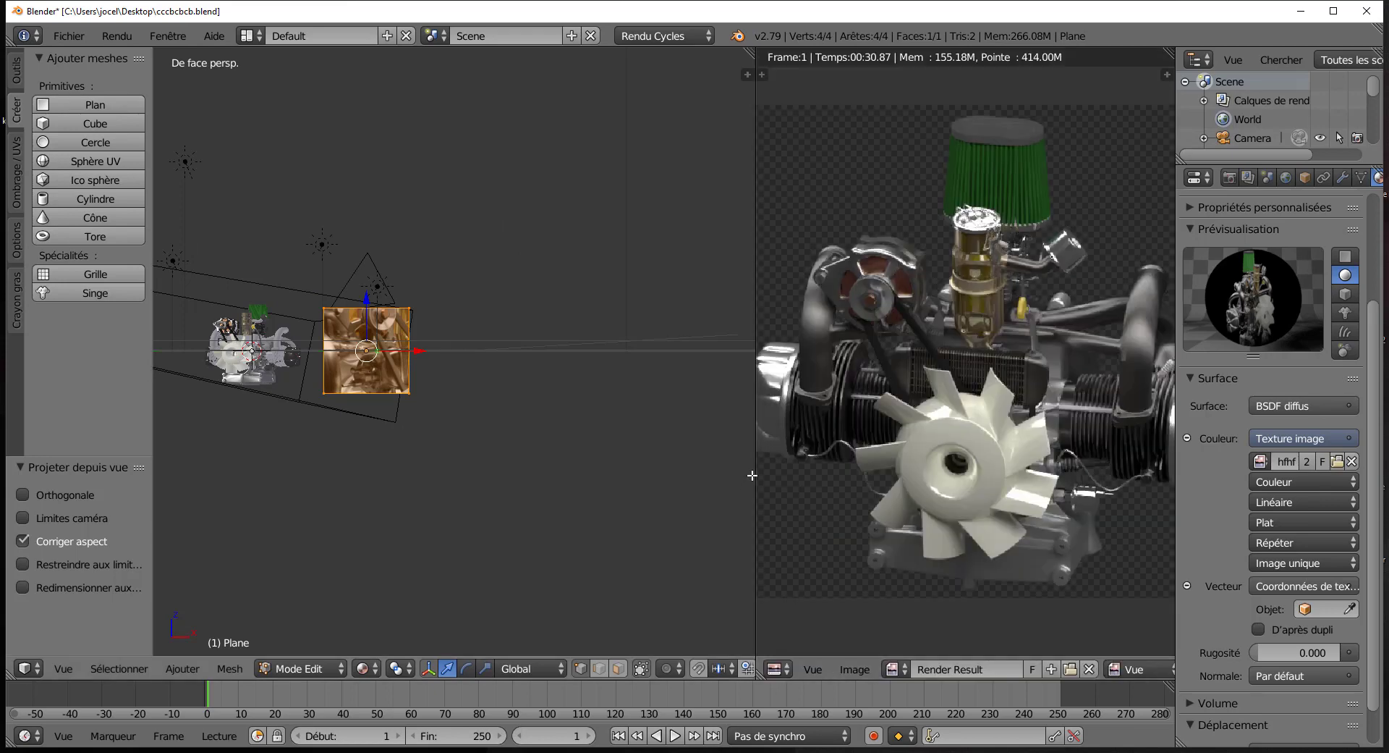
drag(755, 471, 577, 474)
- Display the image hfhfhfh.png in the UV/Image Editor in place of the render result
scroll(673, 480, down, 4)
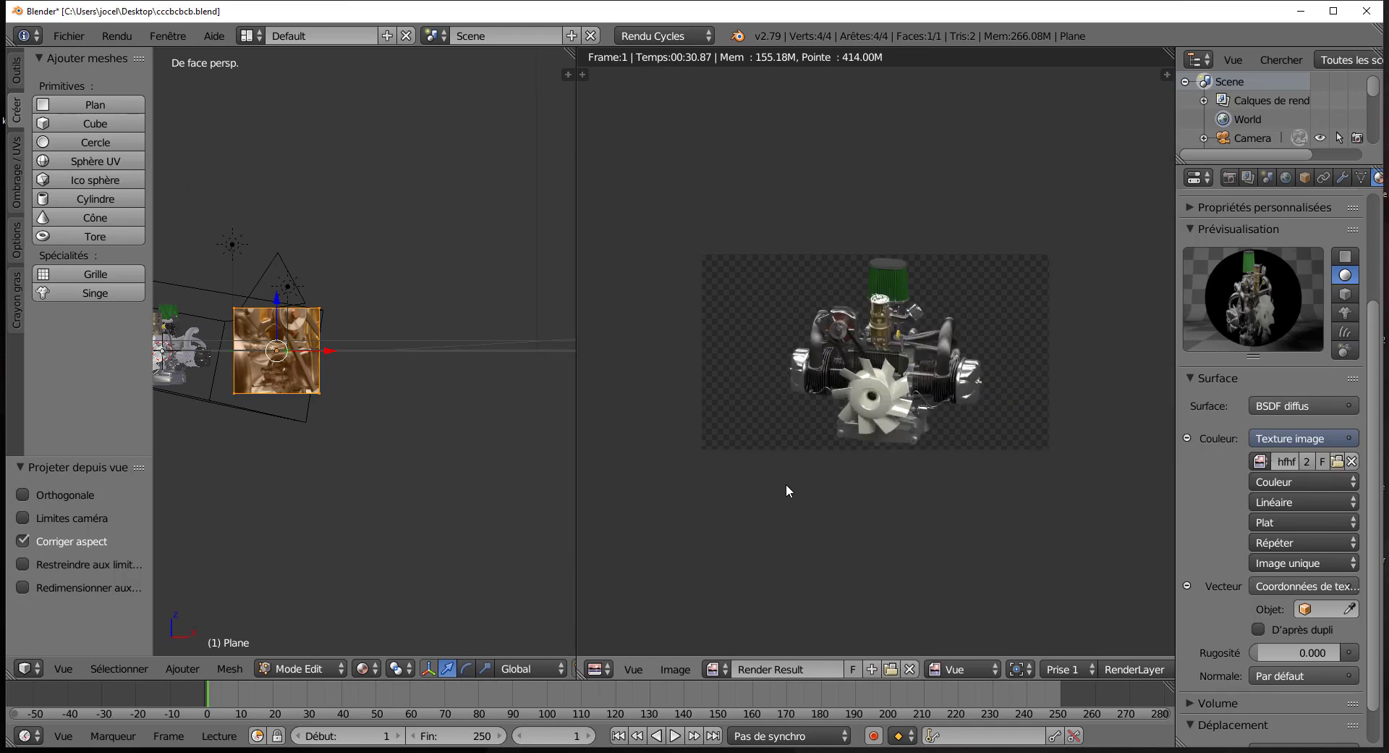
scroll(888, 503, up, 3)
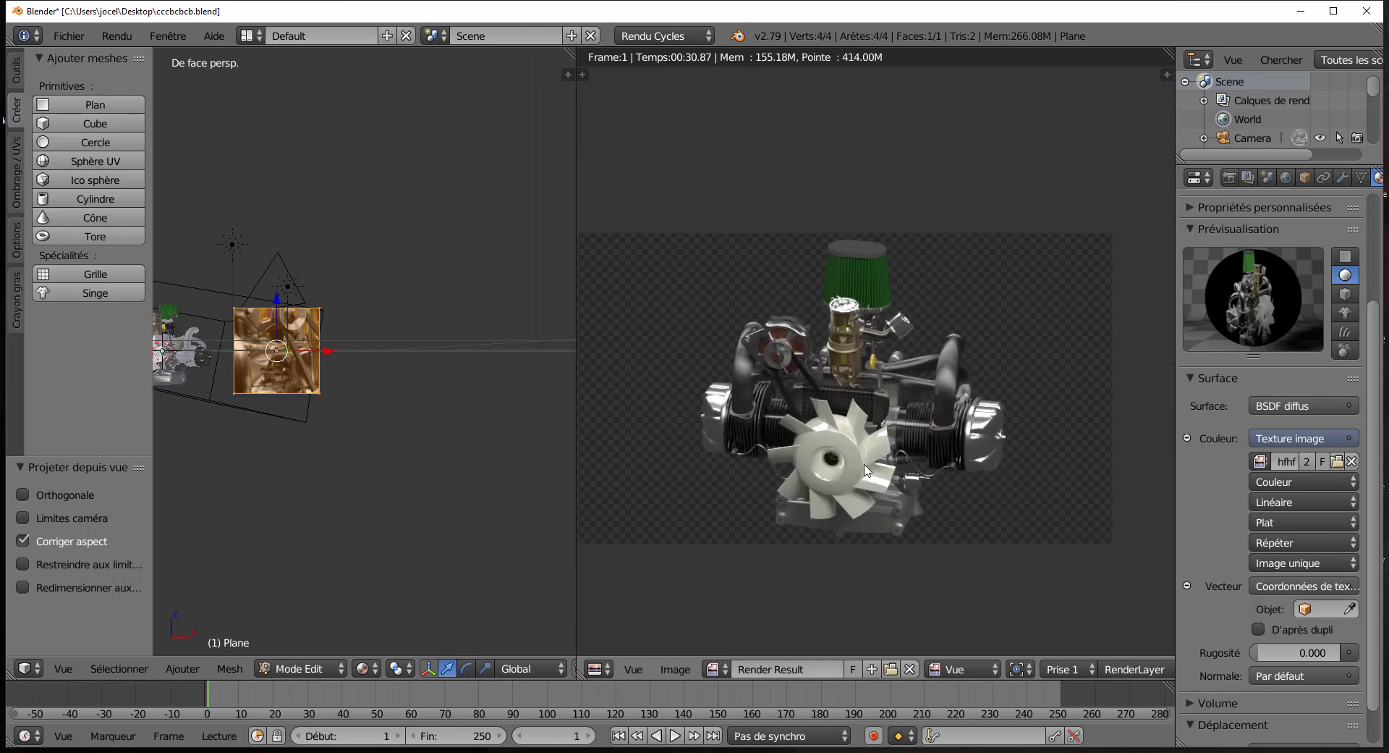
middle_drag(893, 422, 952, 416)
scroll(922, 389, down, 1)
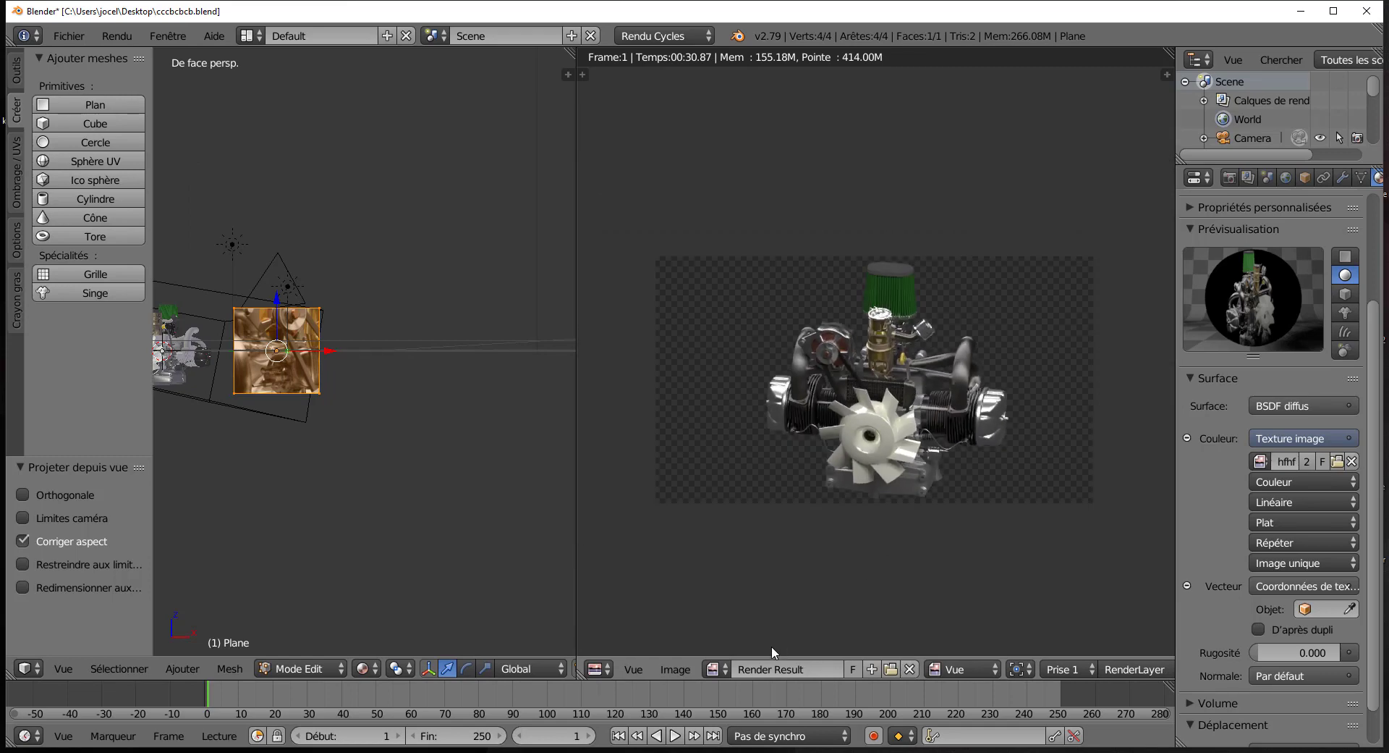
click(718, 670)
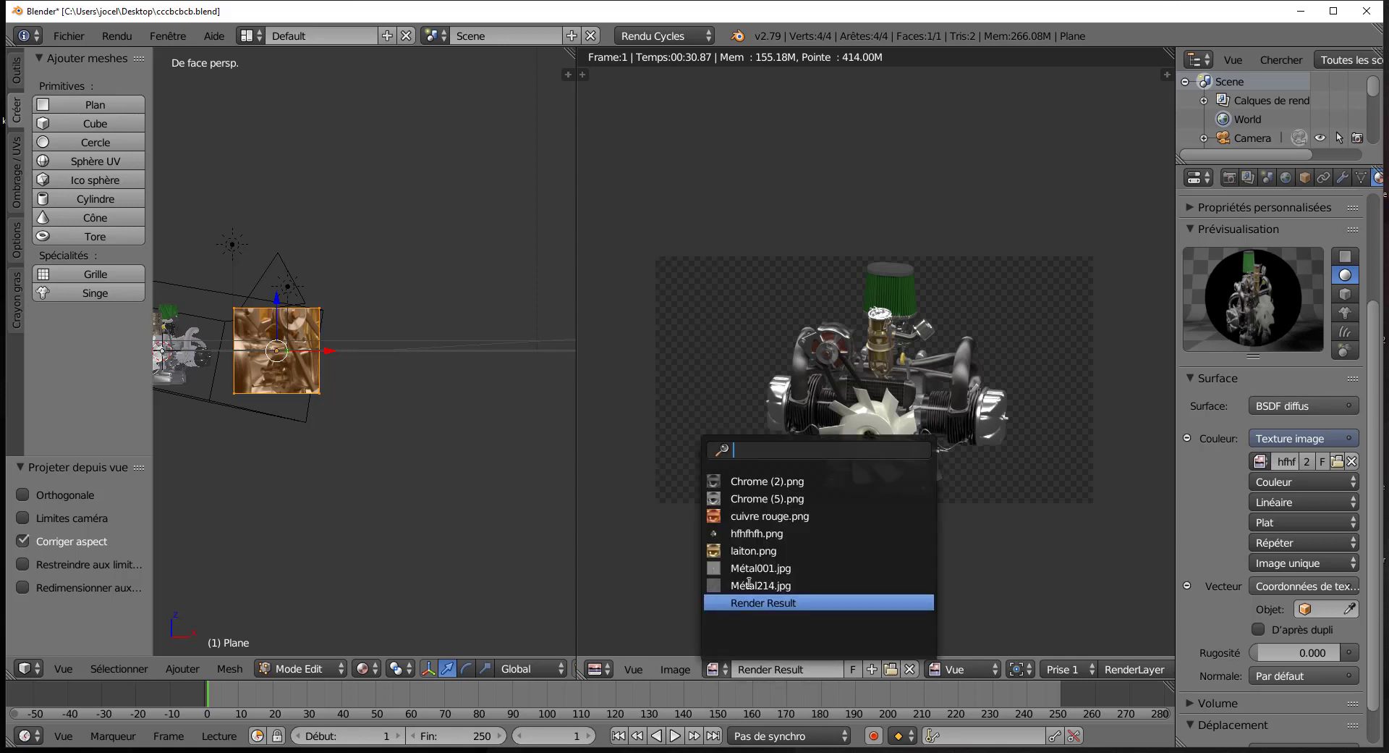
click(757, 533)
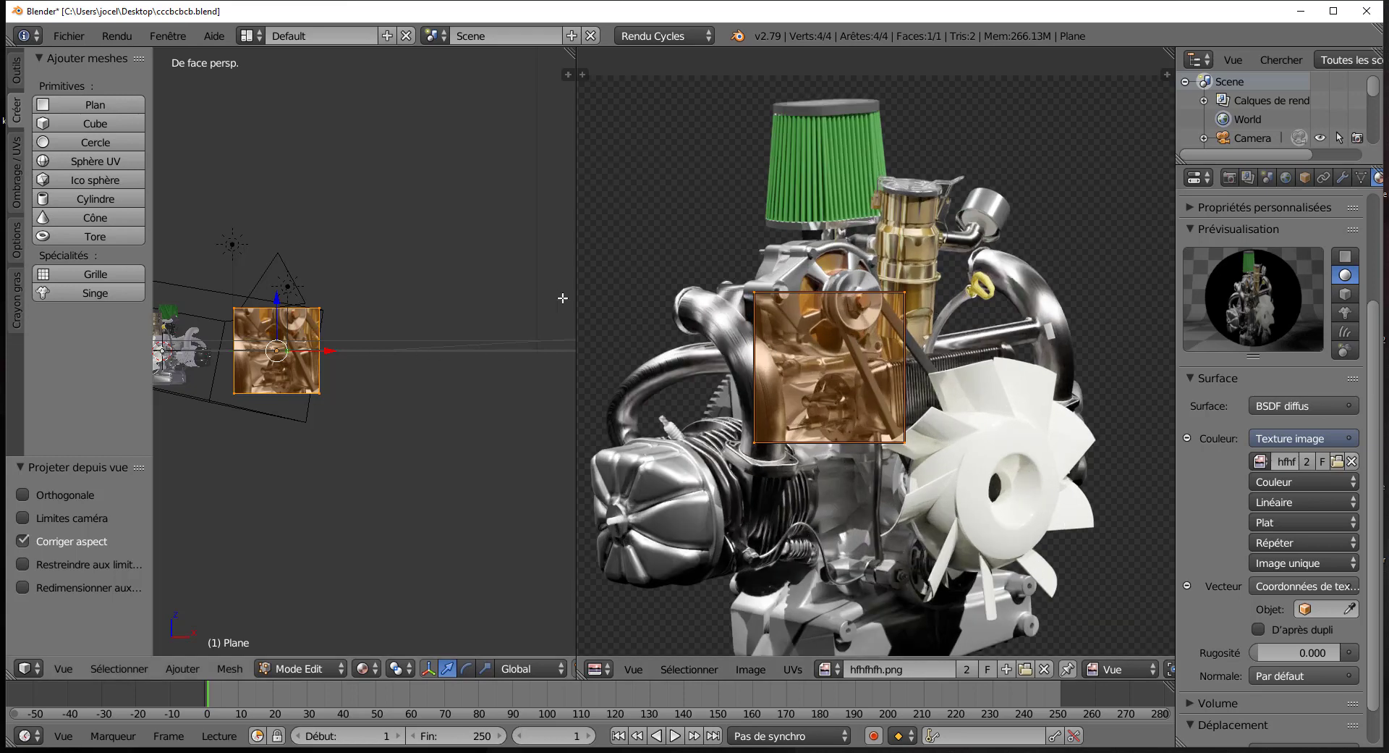
- Scale the plane's UV face by about 4.06 and move it about 0.016 in X and -0.035 in Y to frame the pictured engine
scroll(914, 336, down, 1)
scroll(913, 337, down, 3)
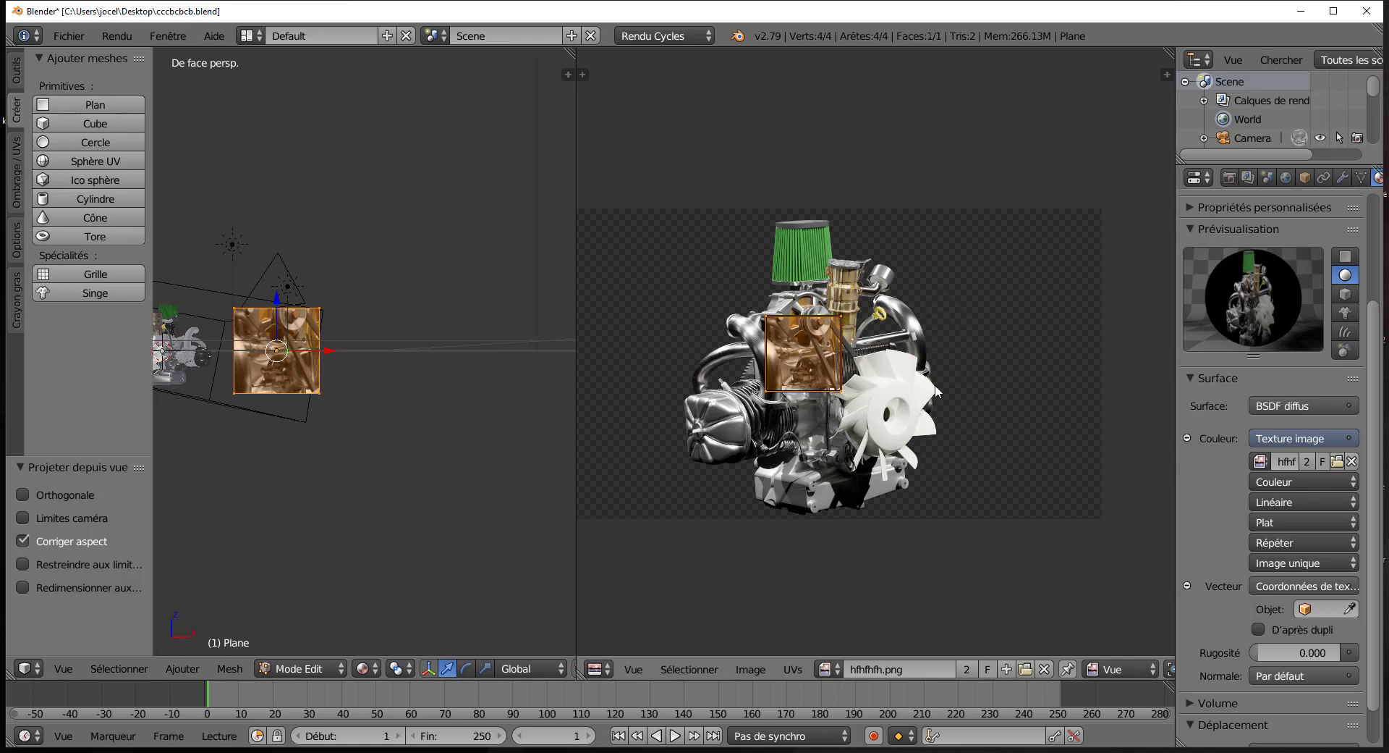
key(s)
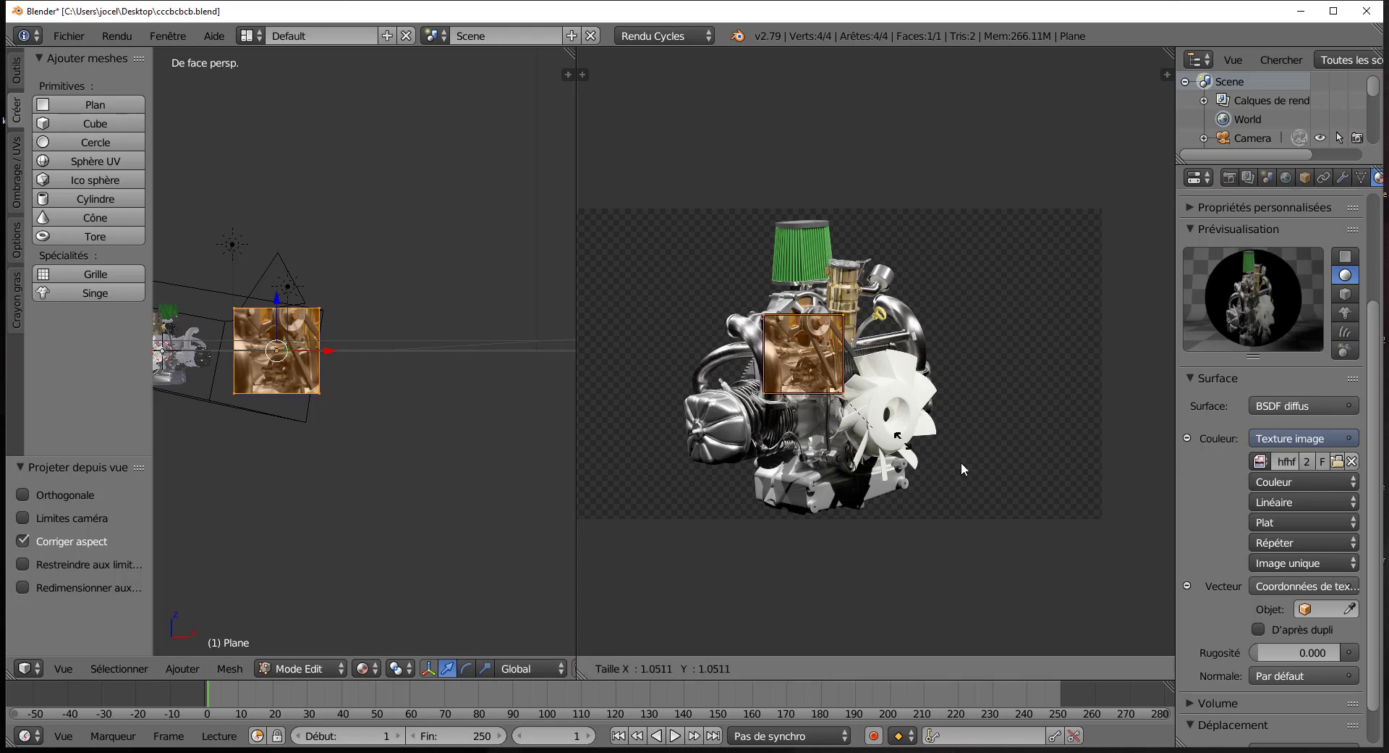
click(1058, 60)
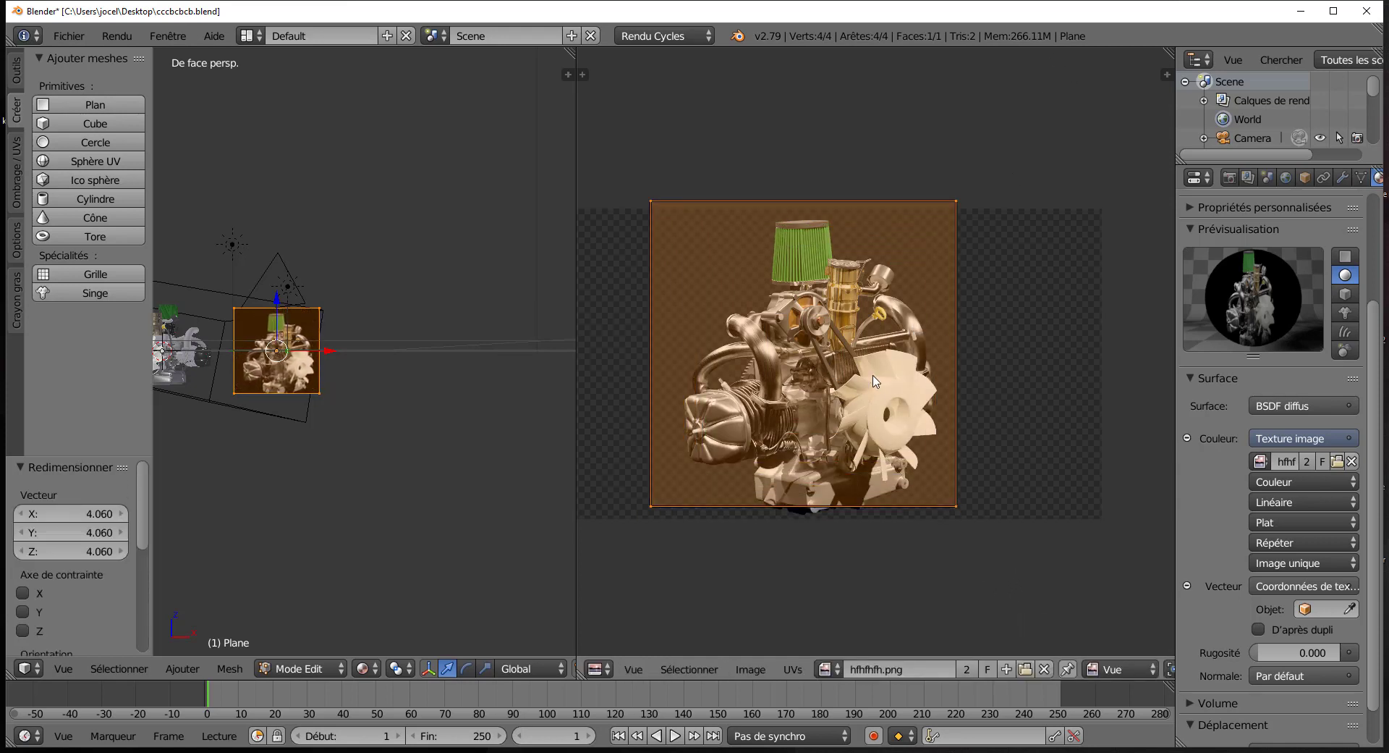
scroll(355, 470, up, 2)
shift+middle_drag(412, 462, 502, 463)
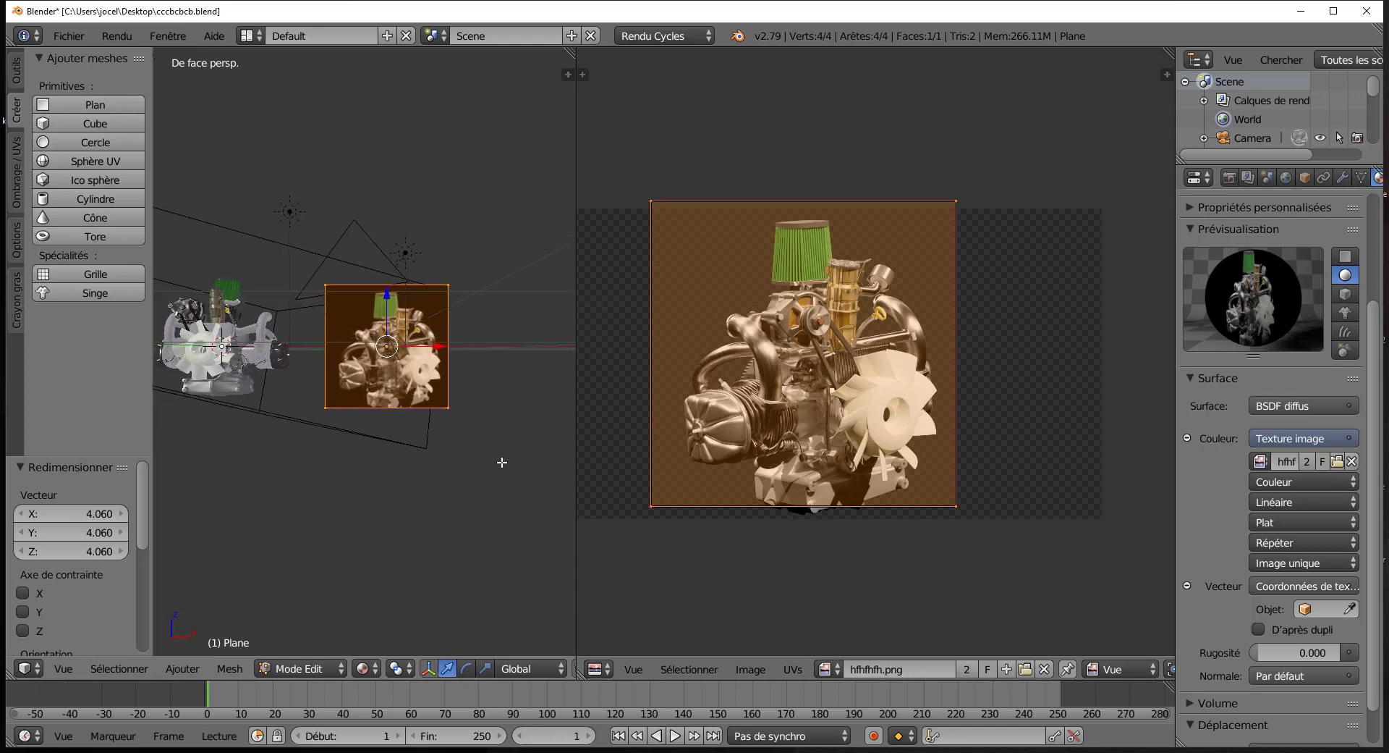
scroll(472, 460, up, 2)
key(g)
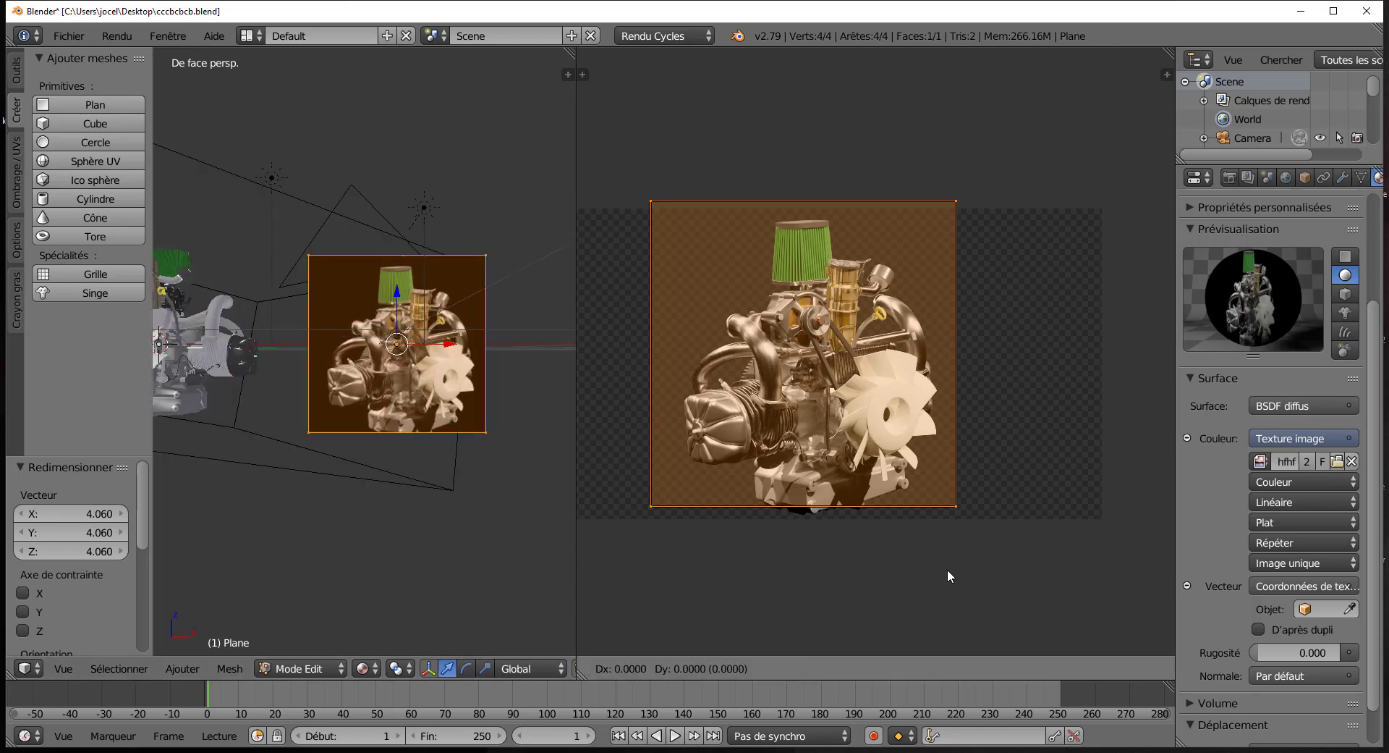
click(1000, 82)
scroll(410, 471, up, 2)
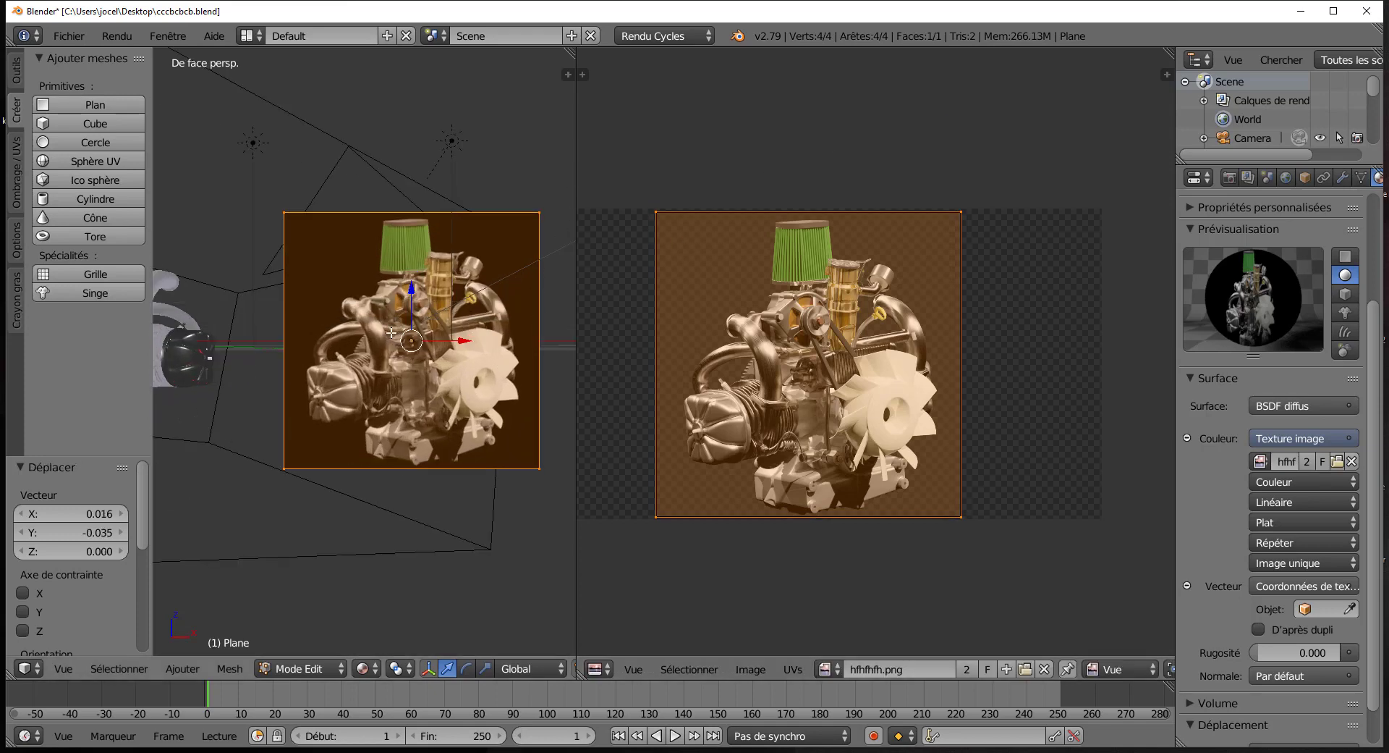
- Join the UV/Image Editor area back into the 3D view
right_click(576, 149)
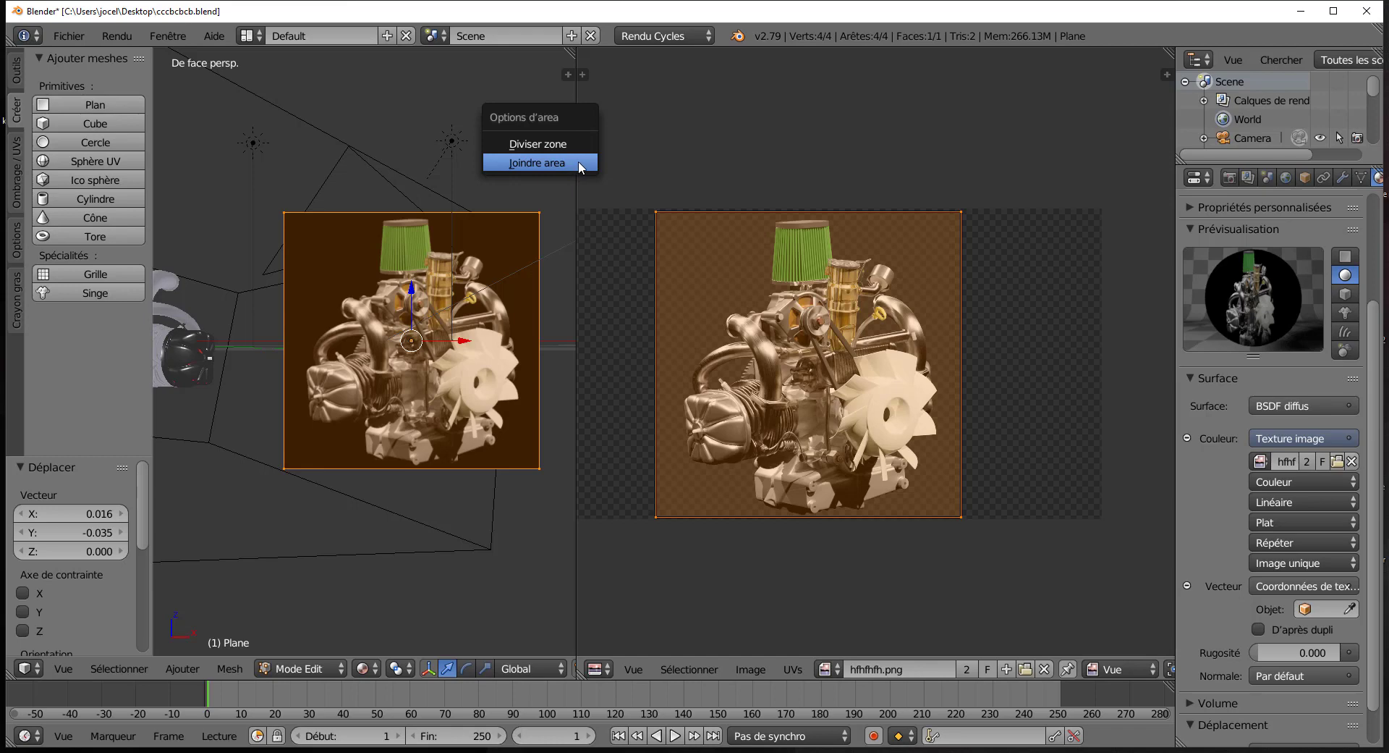
click(581, 167)
click(776, 155)
scroll(1046, 309, down, 4)
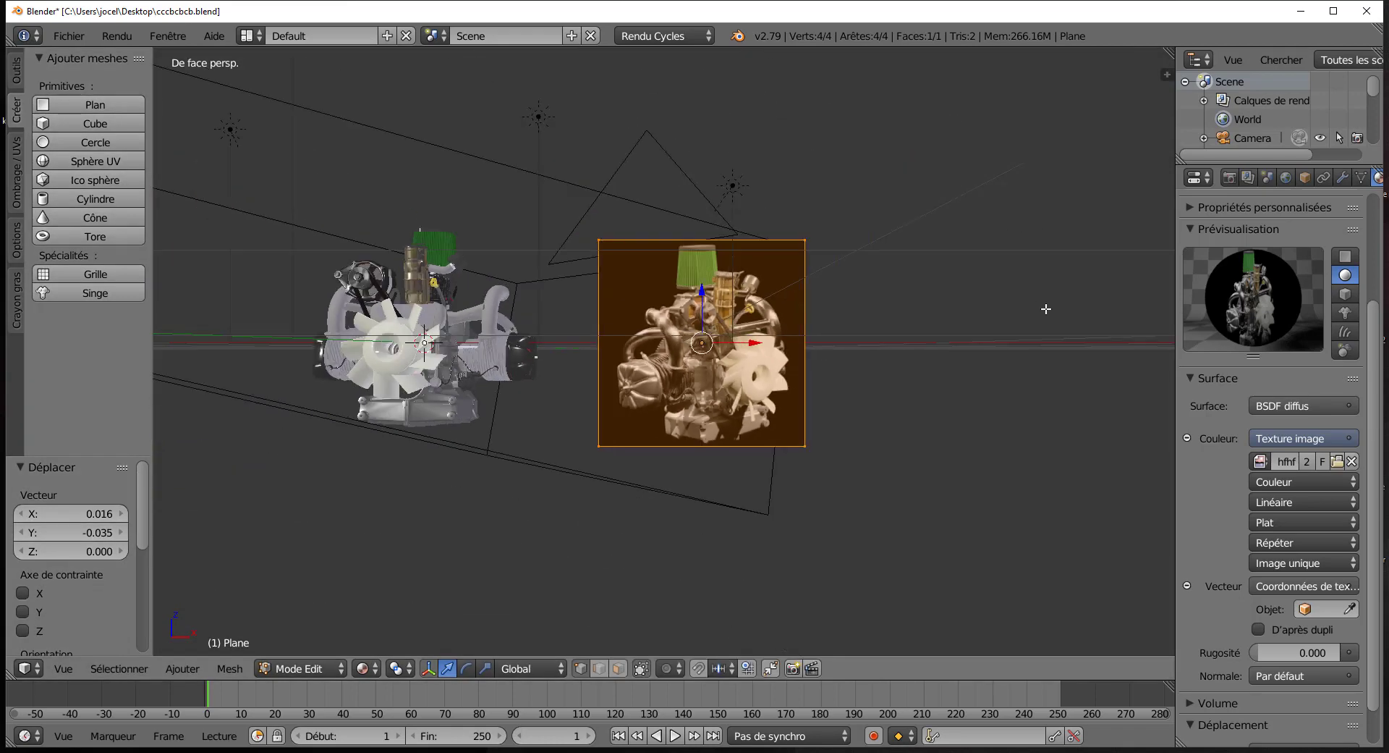
- Switch the 3D view's shading to Rendu with the textured plane framed
shift+middle_drag(983, 298, 765, 317)
scroll(746, 302, up, 2)
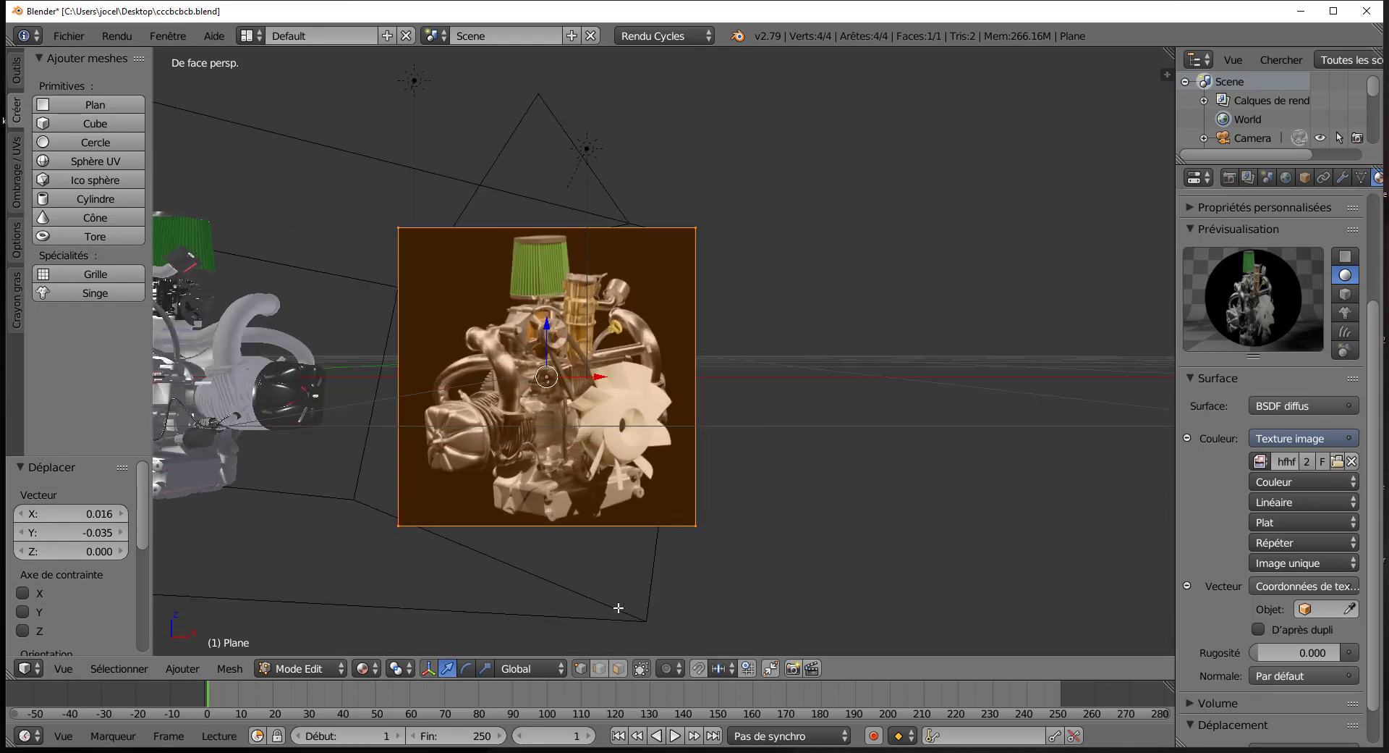
click(363, 668)
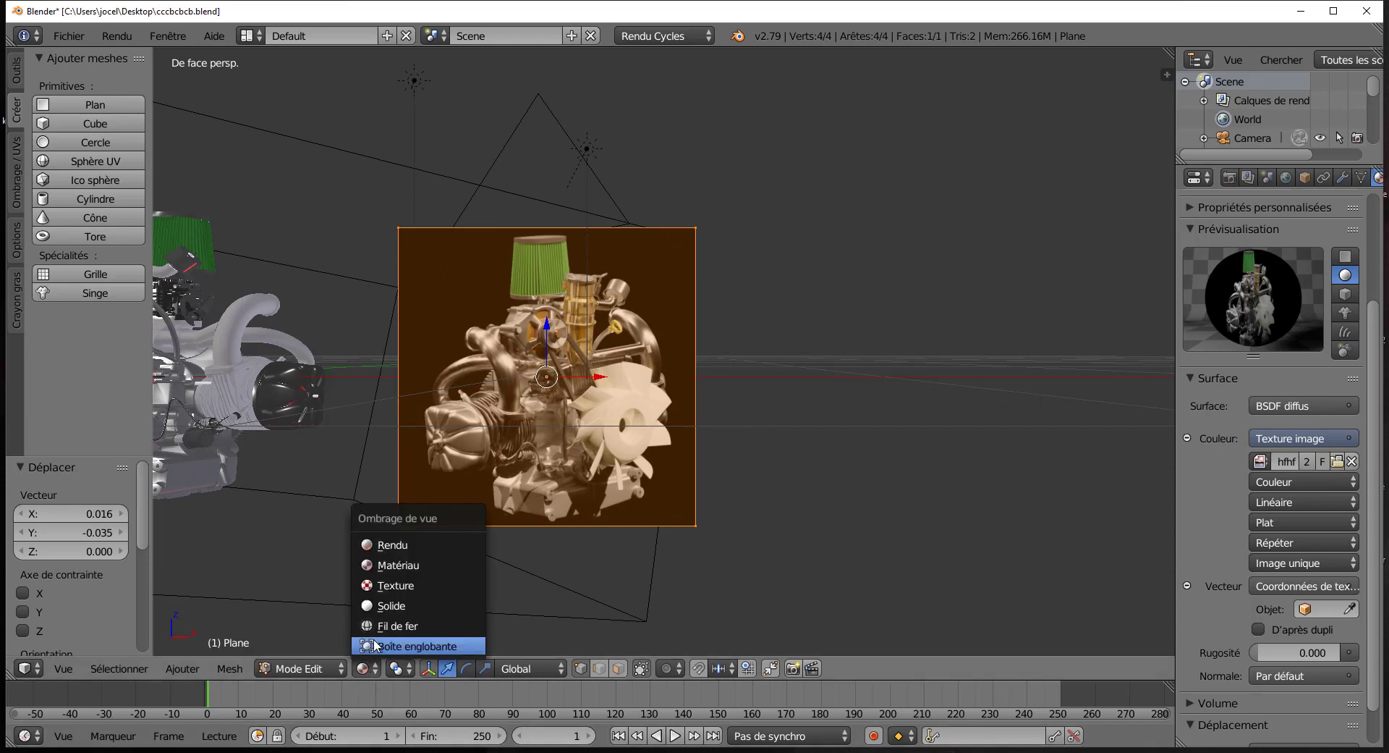
click(393, 544)
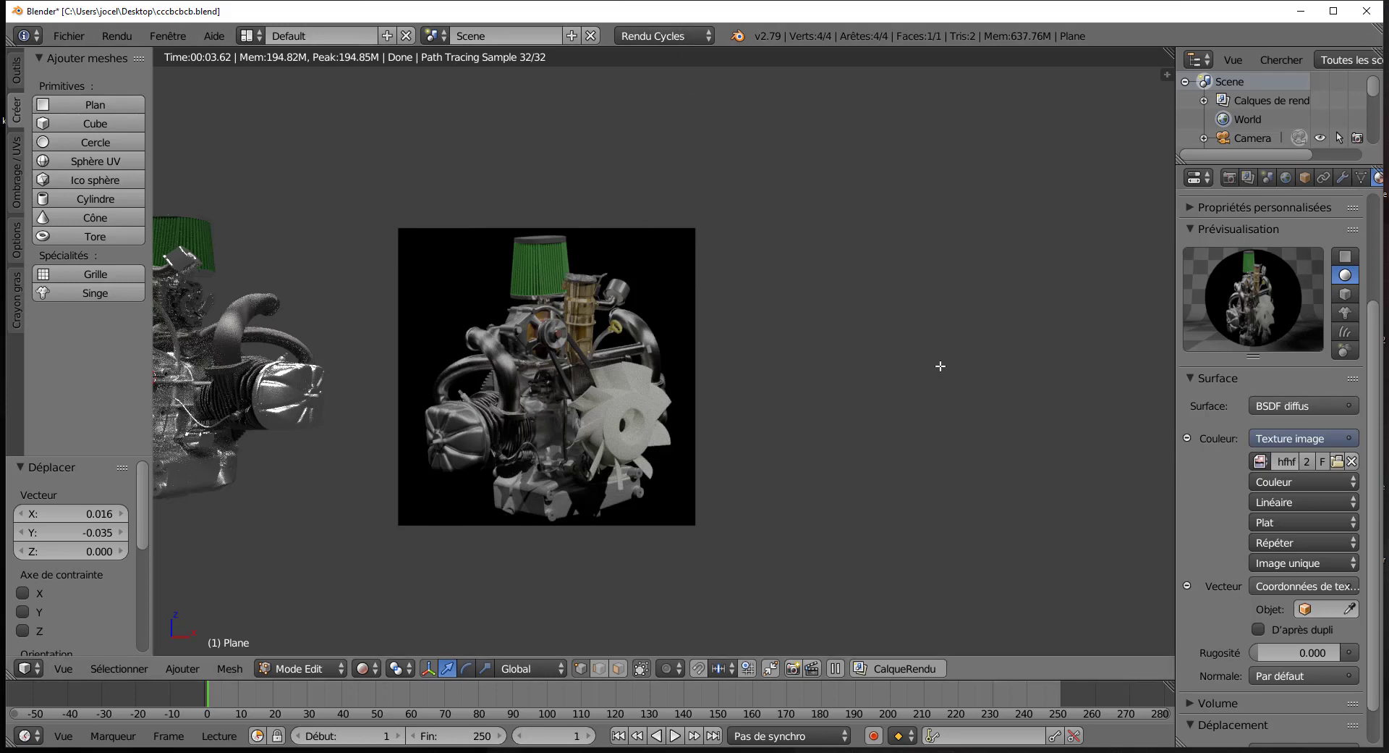
- Split the 3D view vertically and turn the new area into a node editor
right_click(824, 48)
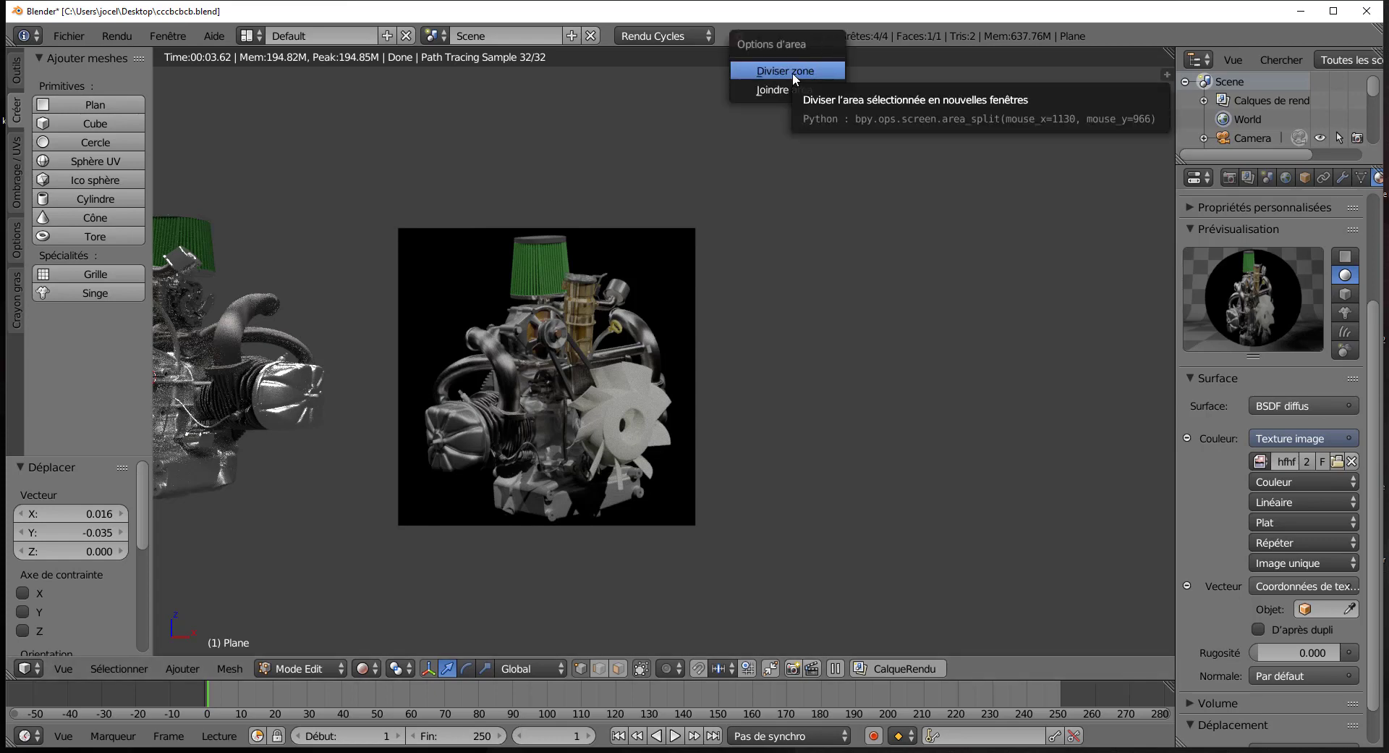
click(793, 72)
click(759, 155)
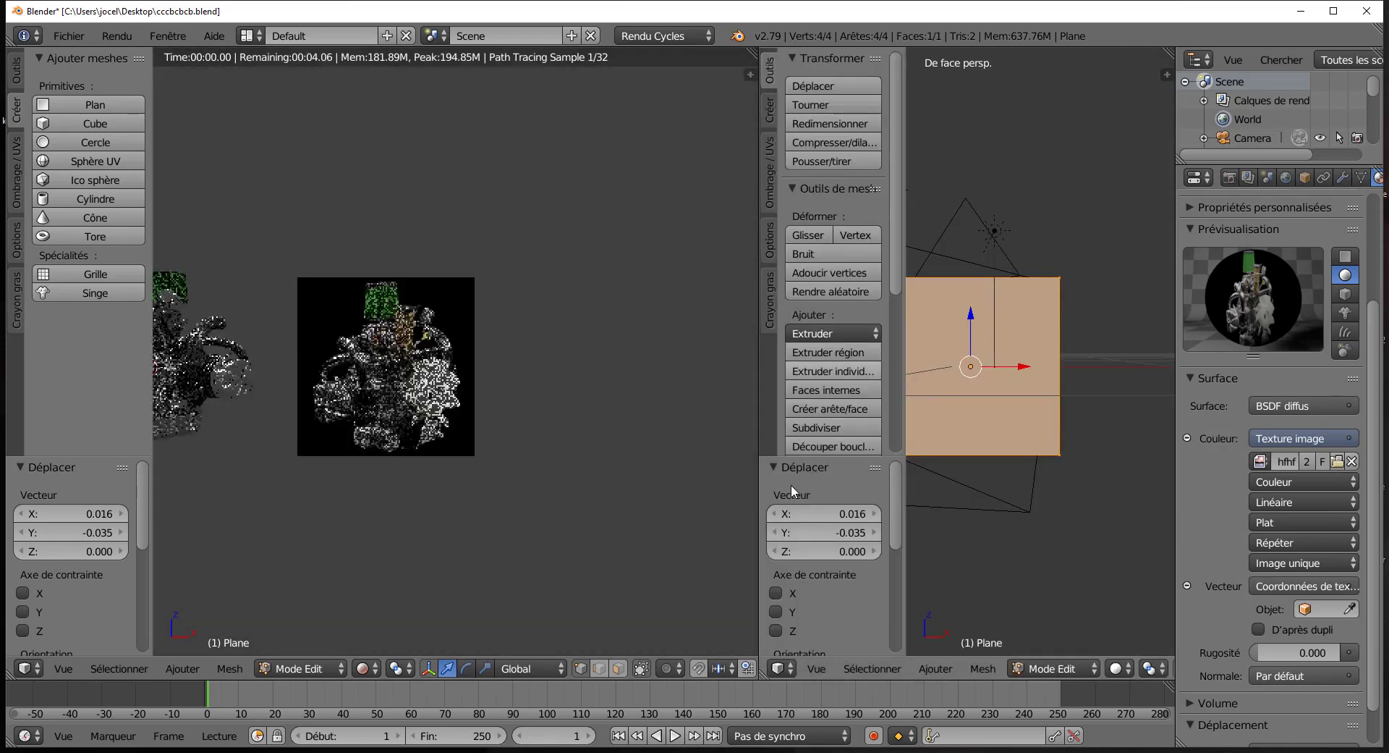
click(779, 667)
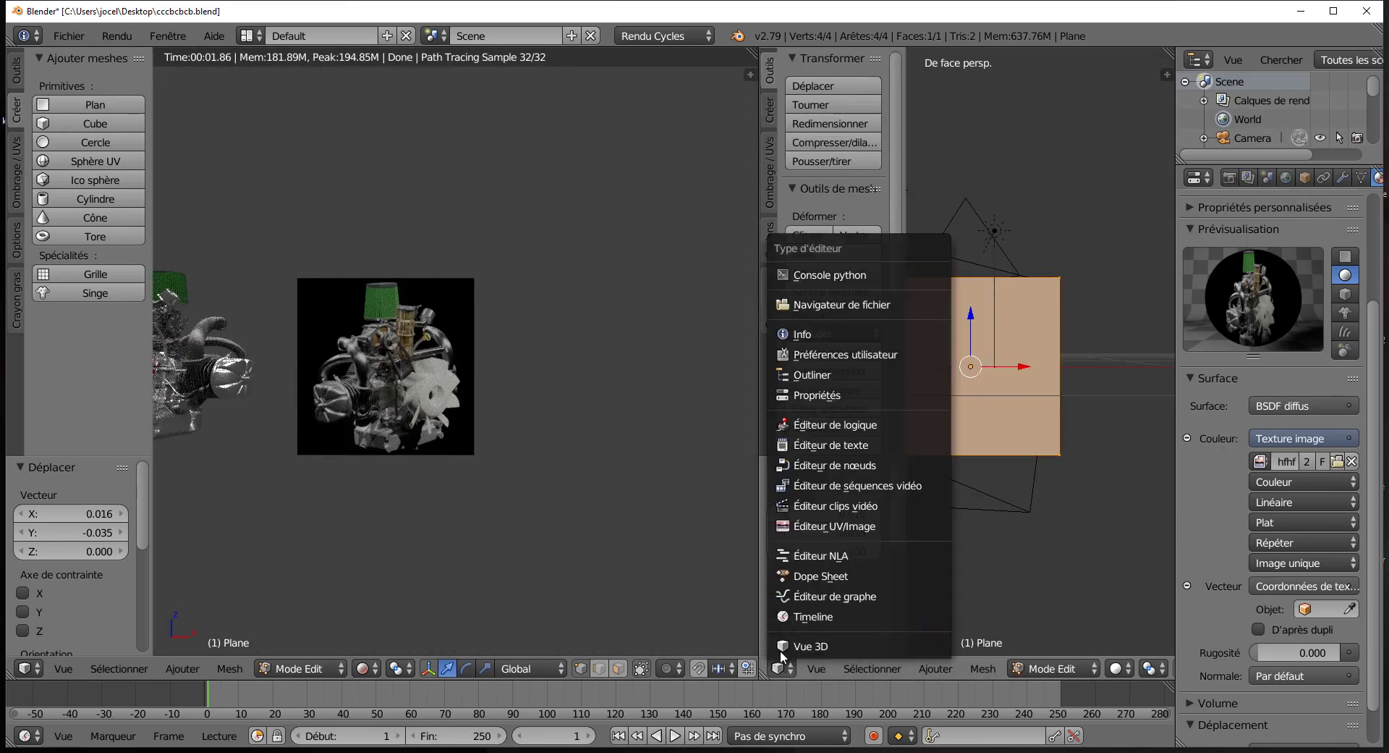
click(802, 463)
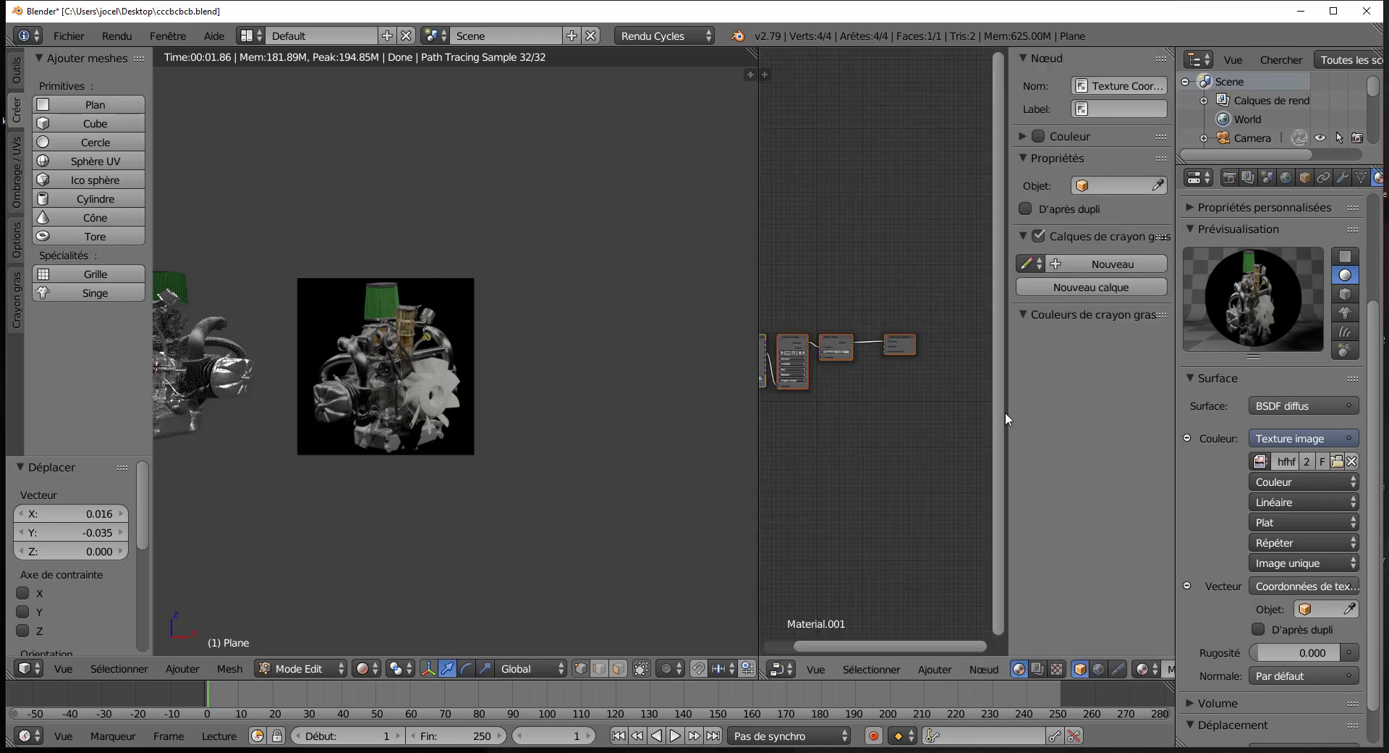
- Collapse the node editor's properties sidebar and widen the editor to give the Material.001 nodes more room
drag(1009, 410, 1176, 426)
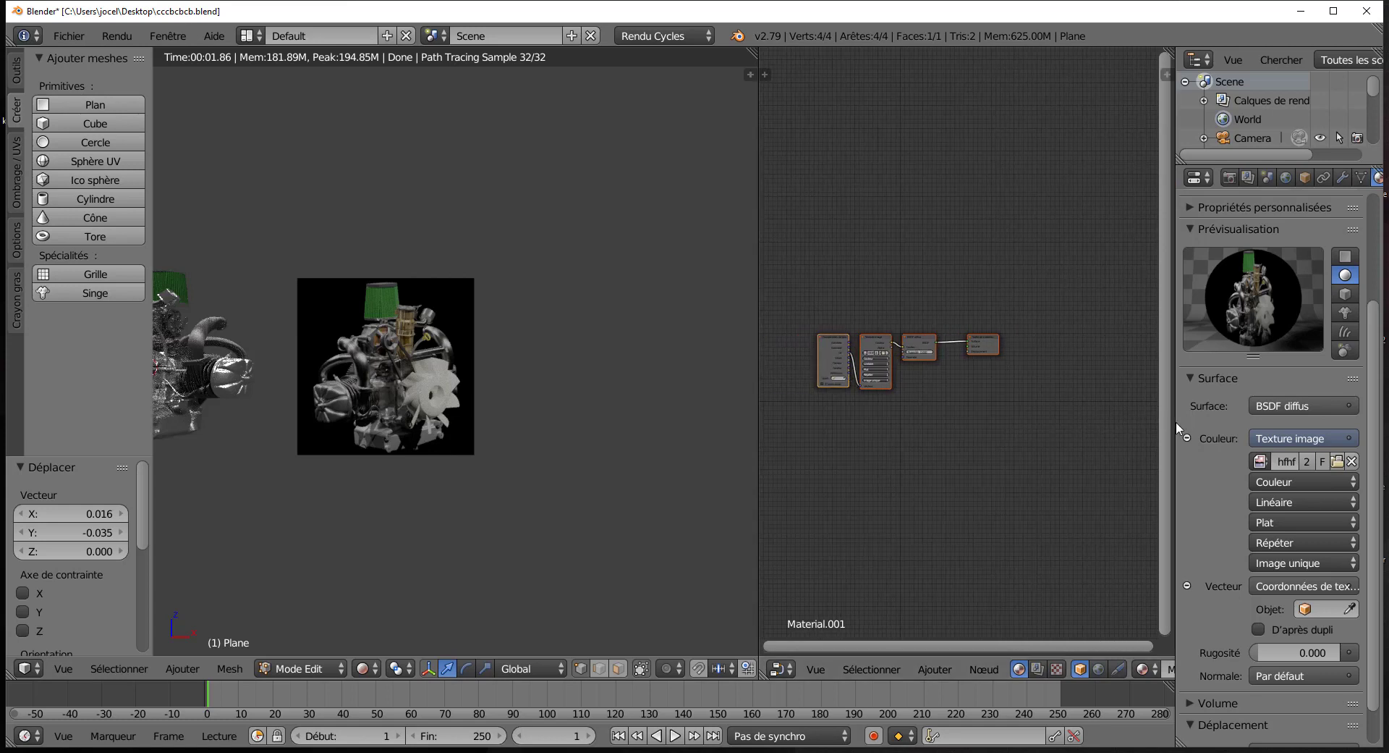
scroll(999, 455, up, 3)
scroll(999, 456, up, 1)
middle_drag(972, 389, 1045, 377)
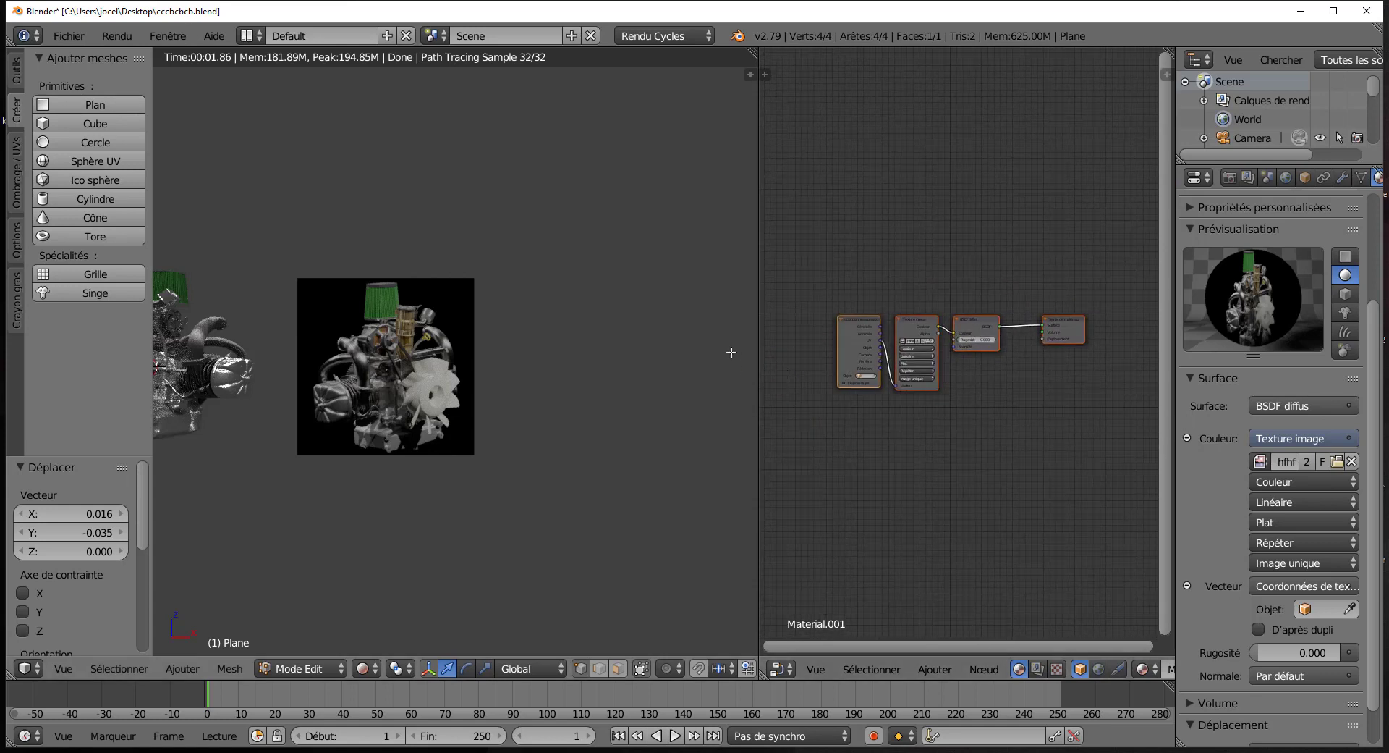
drag(760, 320, 645, 320)
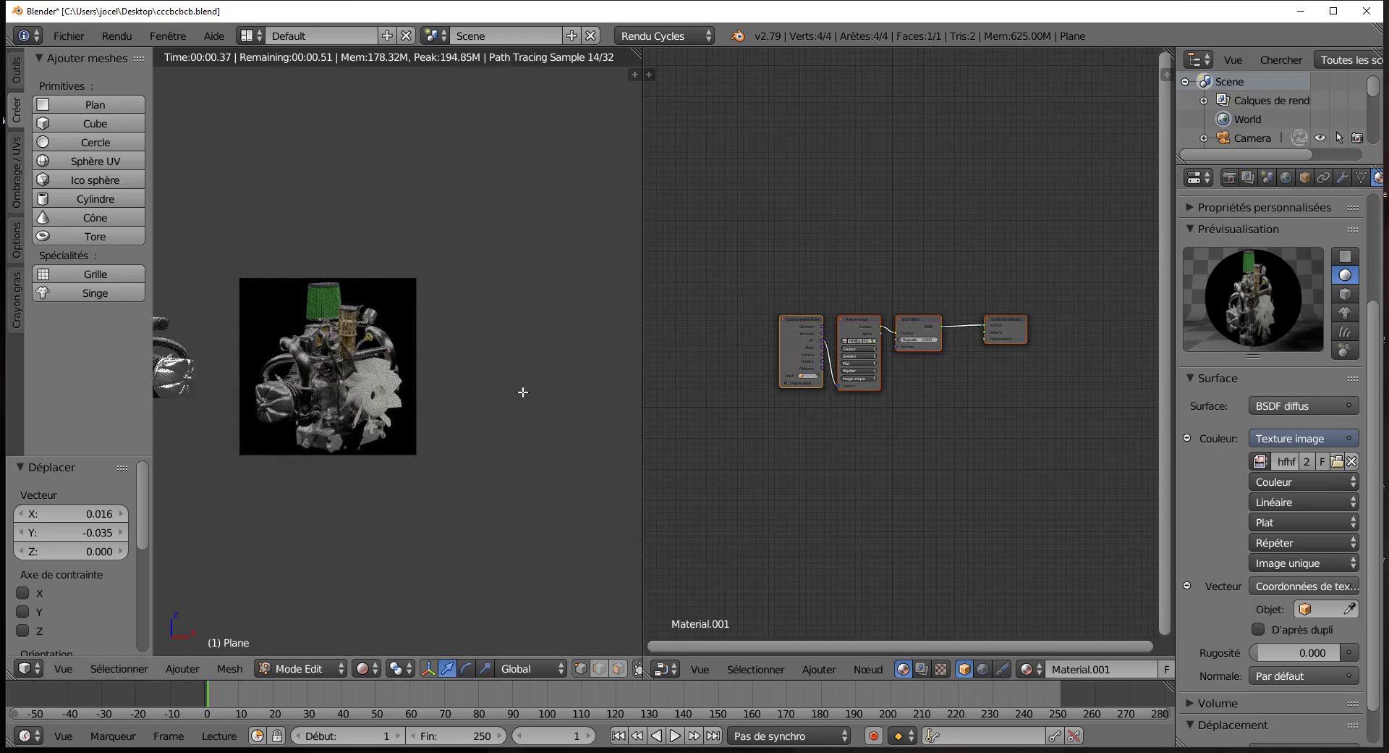
scroll(314, 362, up, 2)
middle_drag(828, 505, 869, 474)
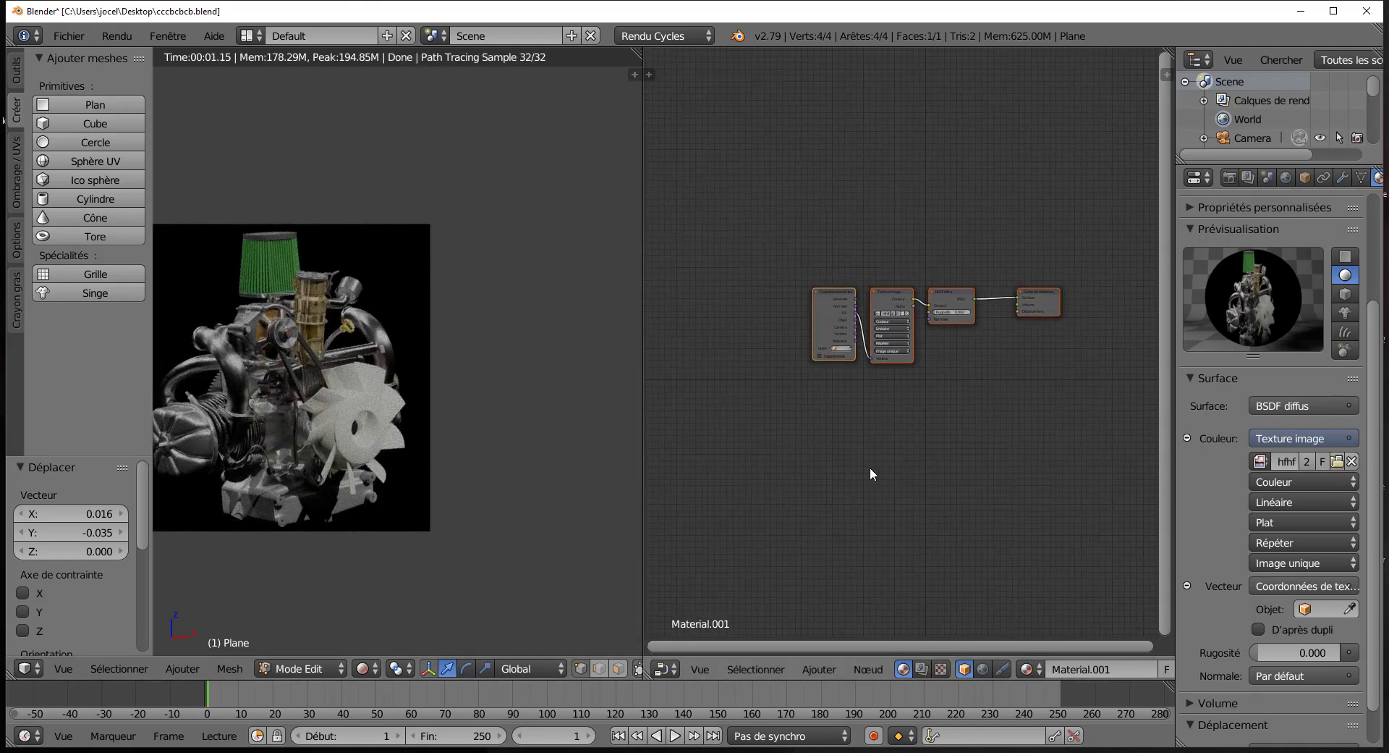
- Delete the texture coordinates node from Material.001
scroll(822, 408, up, 3)
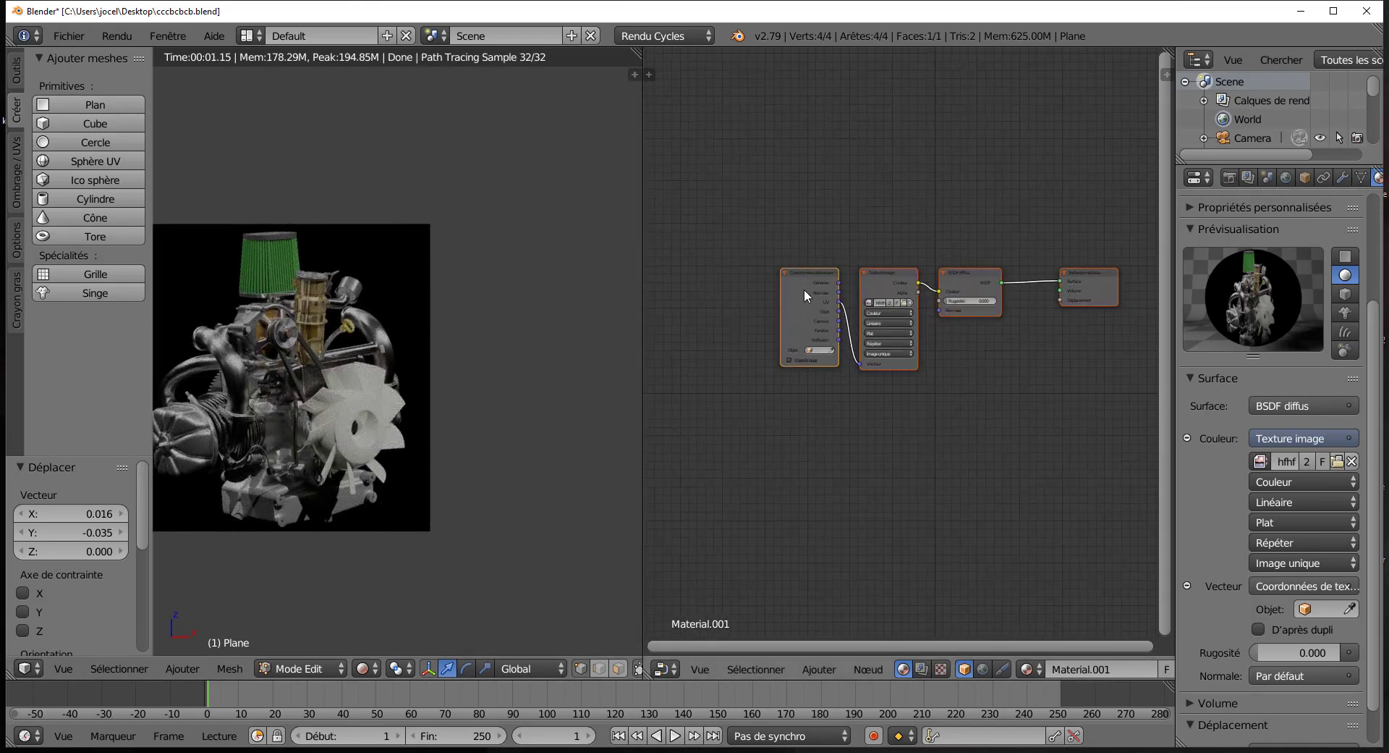
drag(805, 289, 726, 316)
scroll(720, 310, up, 1)
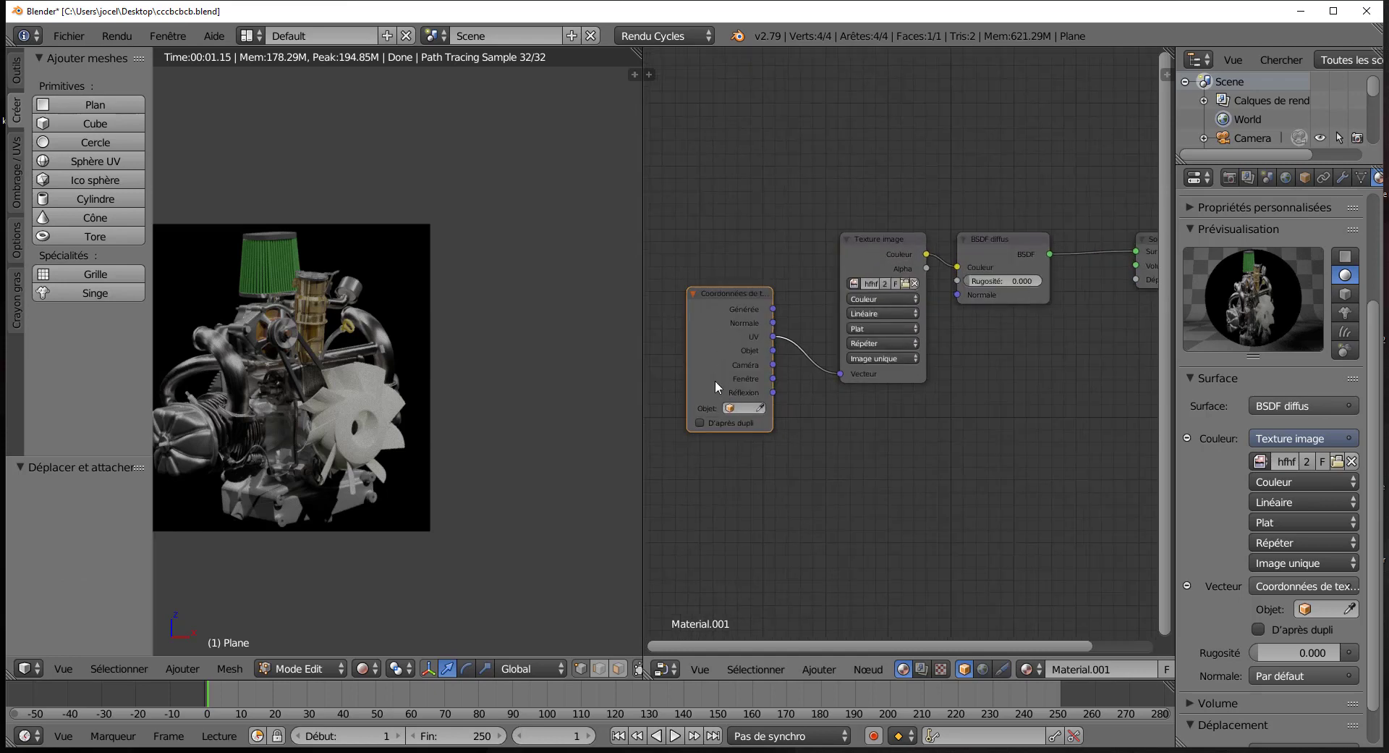
key(x)
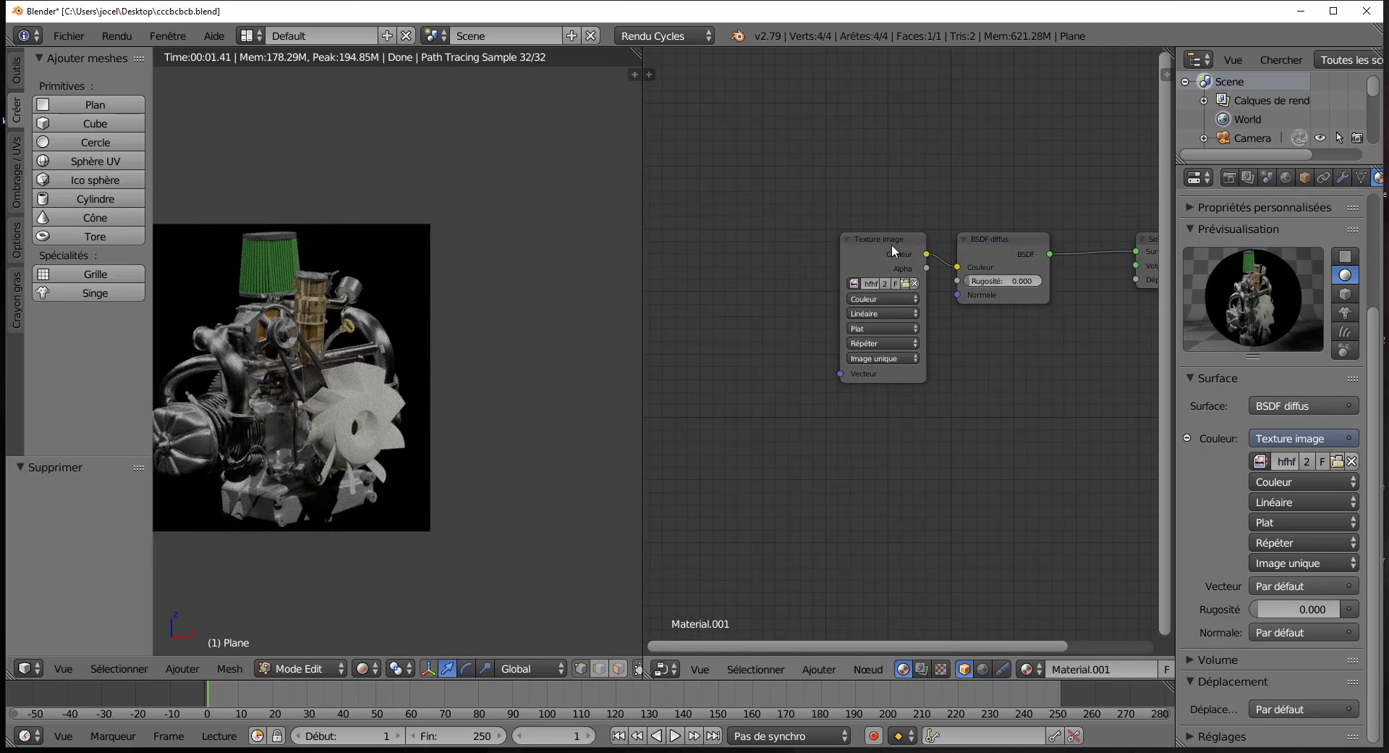
- Duplicate the Texture image node and place the copy directly below the original
click(893, 248)
scroll(898, 407, down, 1)
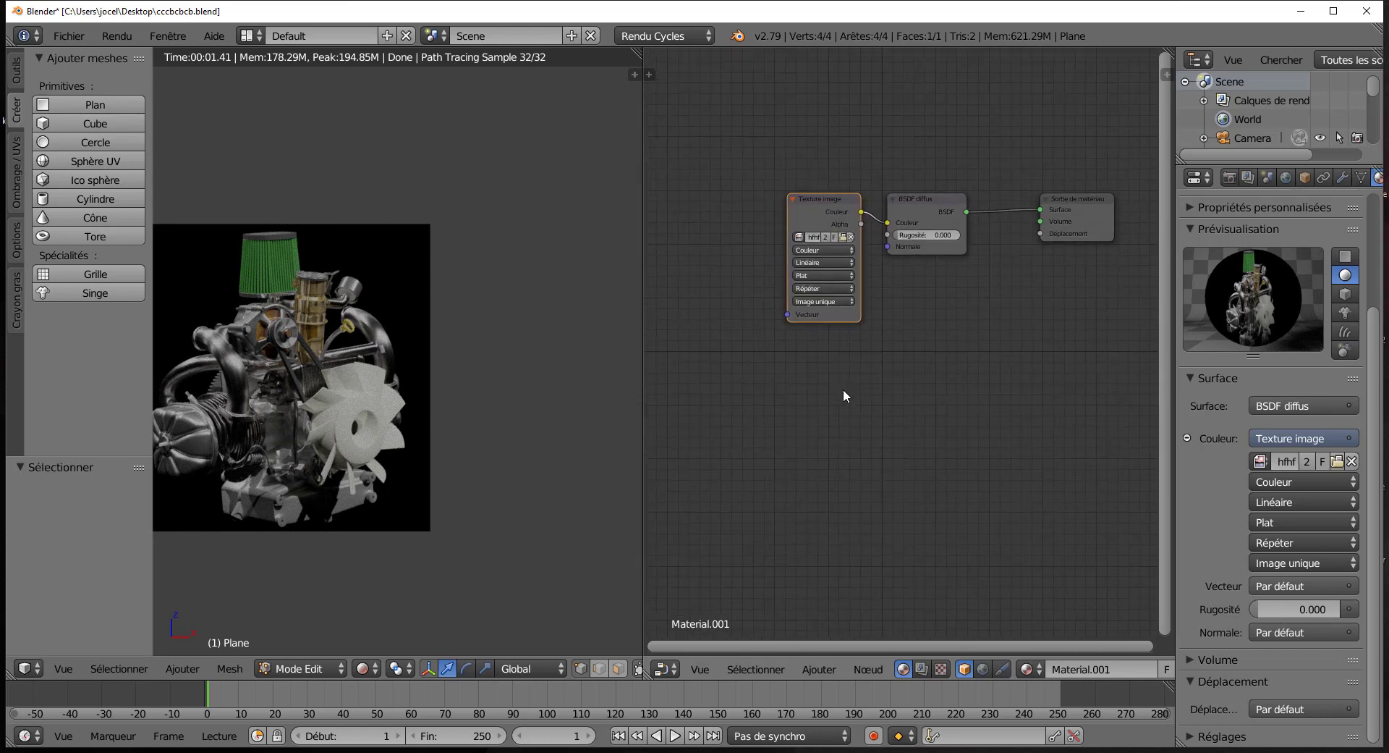
key(shift+d)
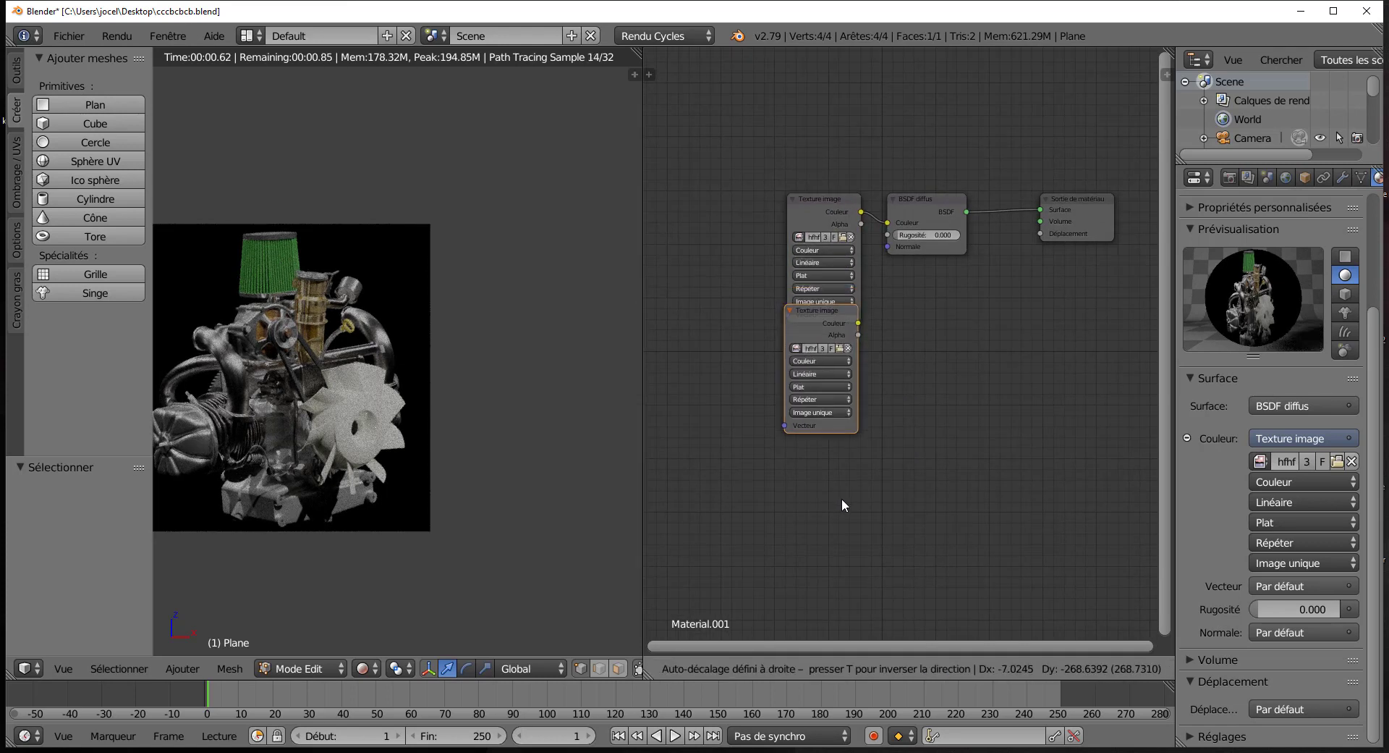
click(844, 535)
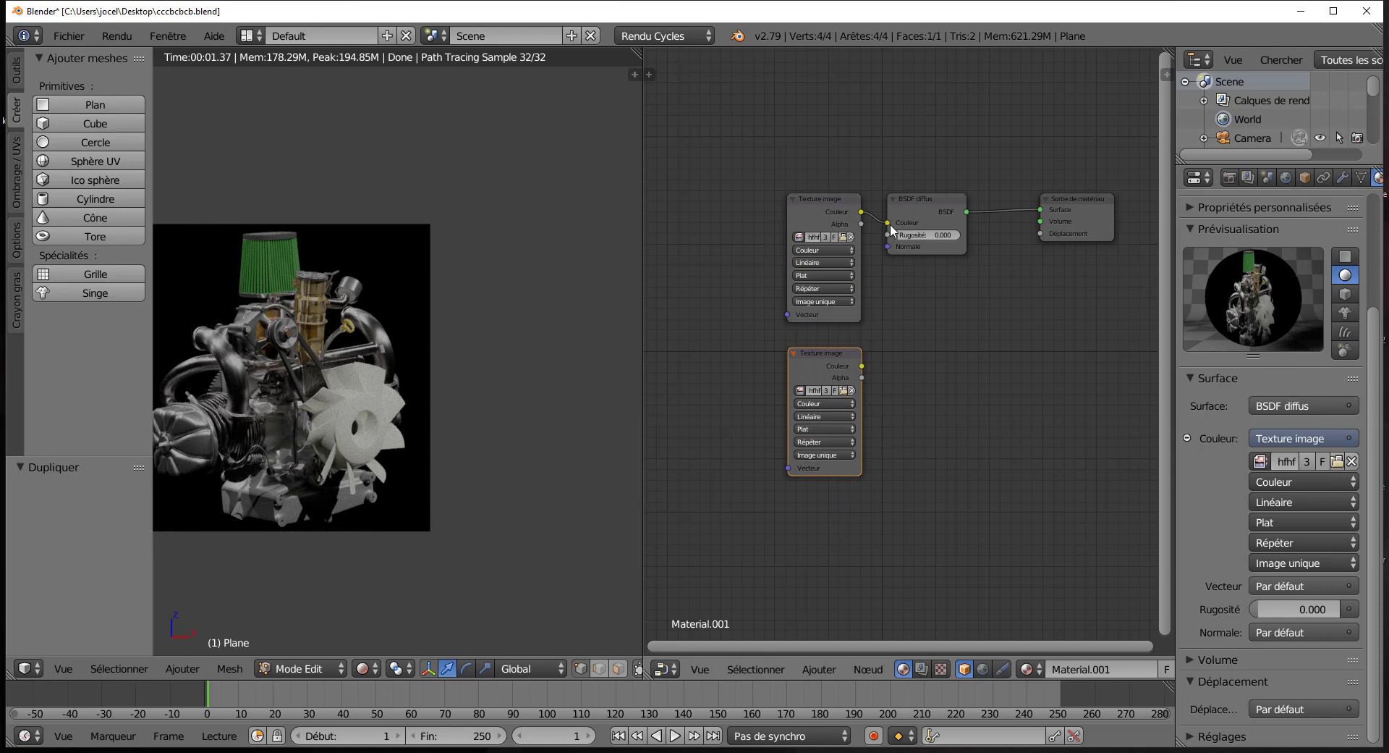
- Disconnect the image texture from the BSDF diffus colour input and reposition the BSDF diffus node lower, clear of the texture nodes
drag(889, 229, 873, 249)
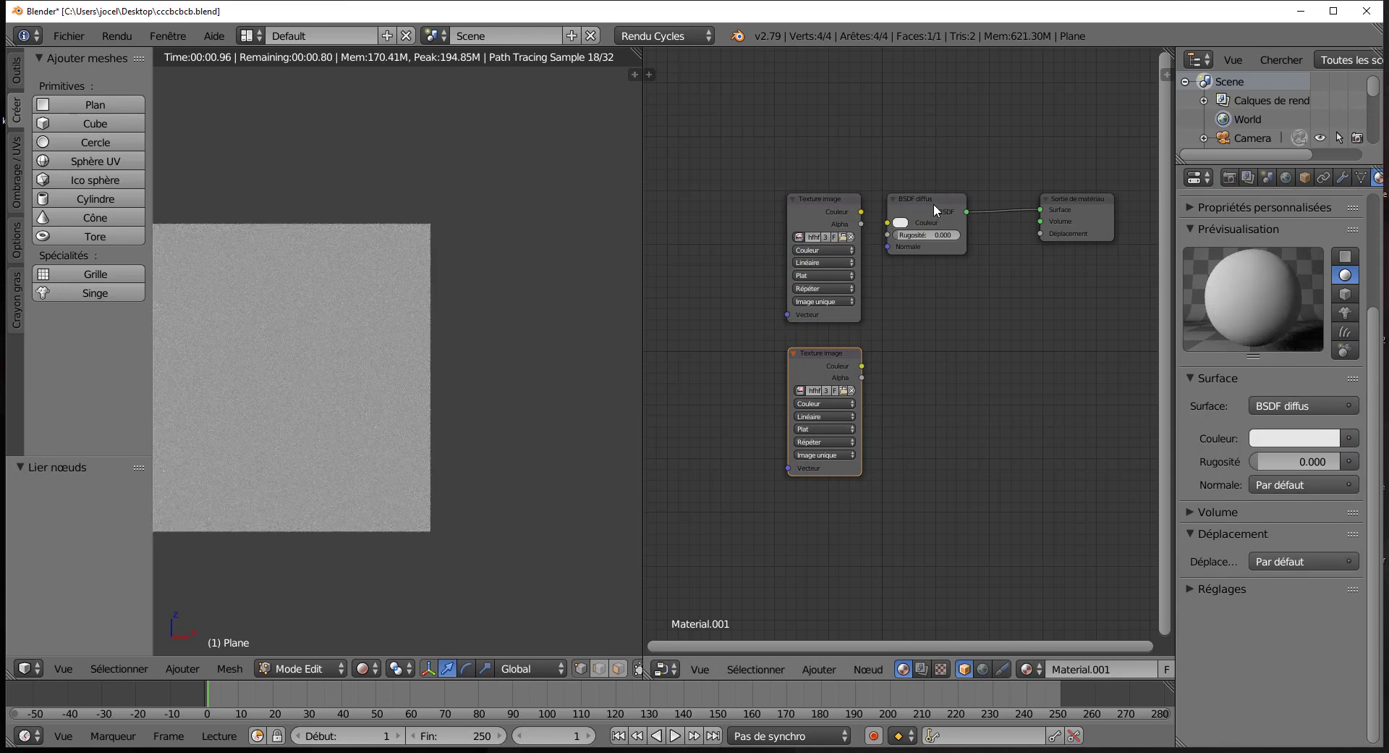
drag(933, 202, 975, 253)
scroll(1013, 383, up, 1)
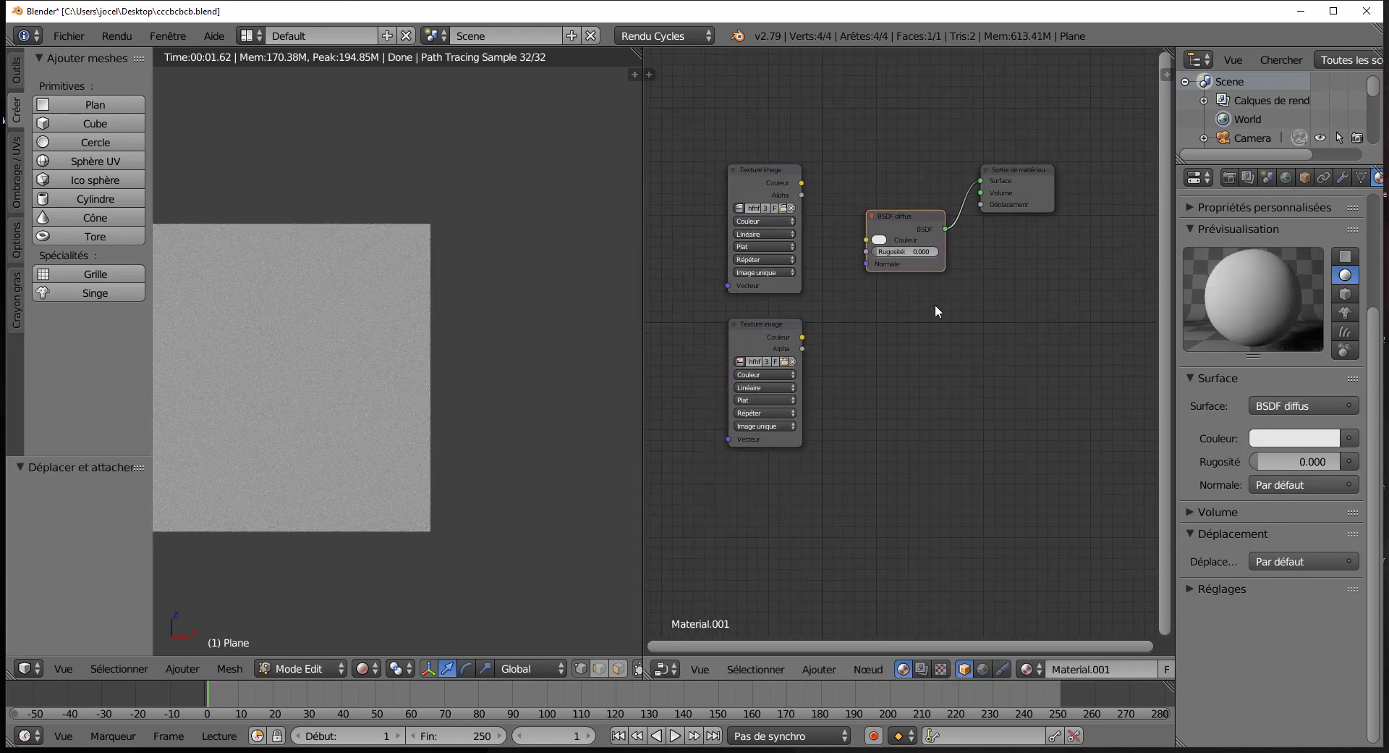
scroll(932, 306, up, 1)
mouse_move(905, 177)
mouse_down()
mouse_move(901, 201)
mouse_move(893, 166)
mouse_move(883, 176)
mouse_up()
middle_drag(849, 549, 850, 565)
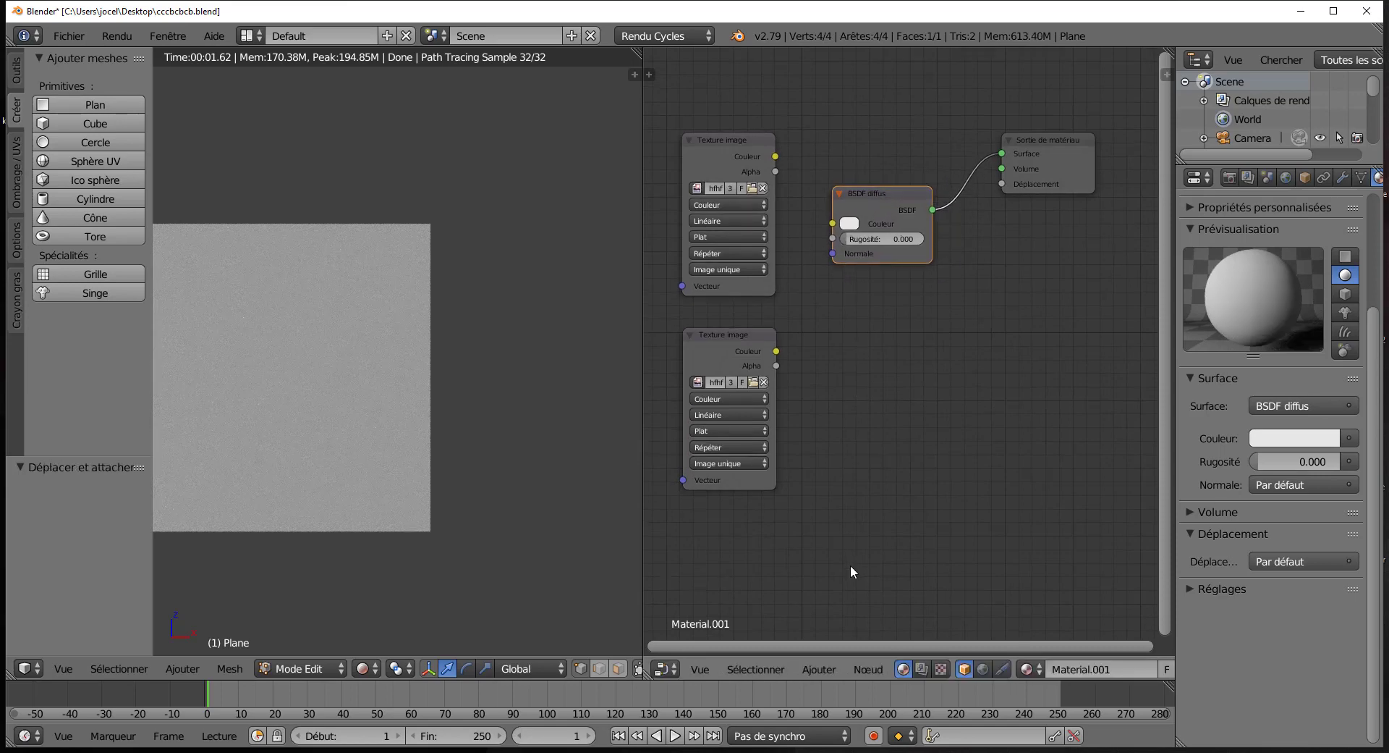
- Add a Shader de mélange node and insert it between the BSDF diffus and the material output
click(810, 672)
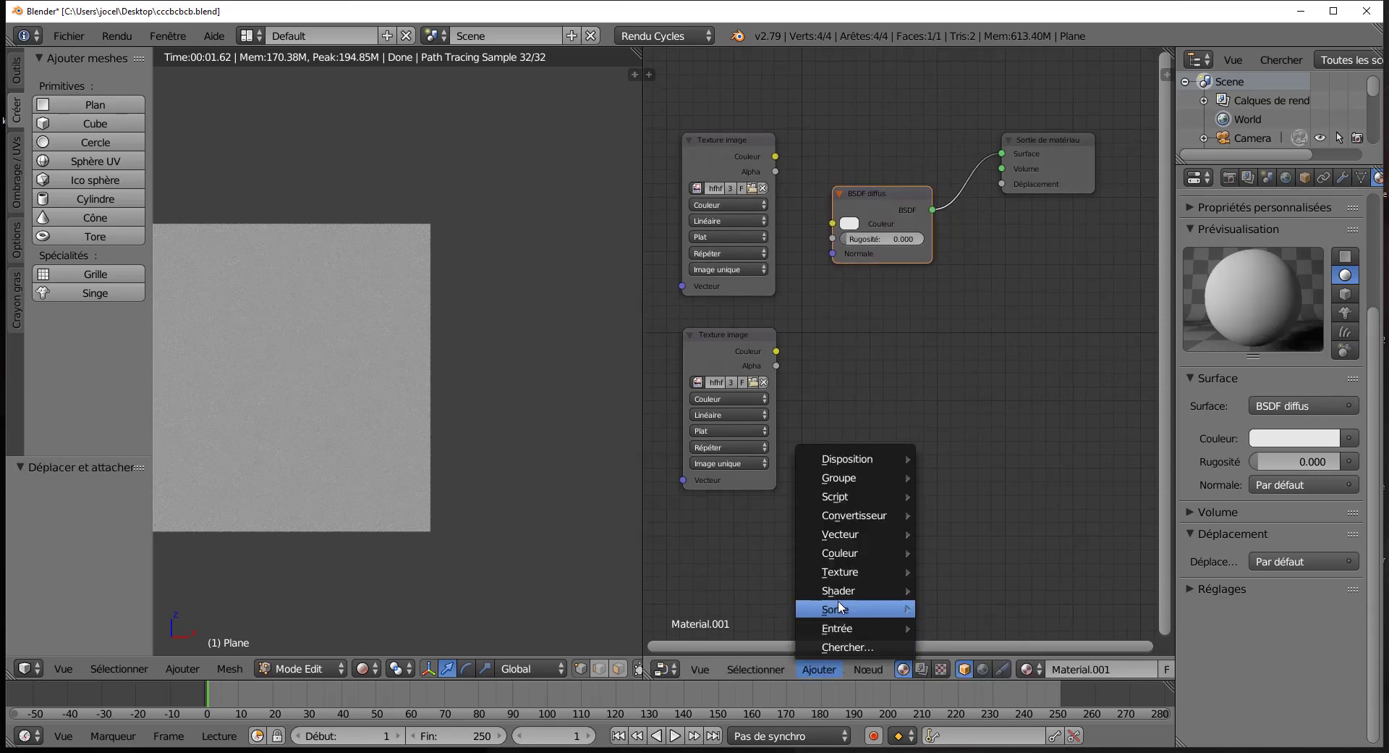
mouse_move(840, 602)
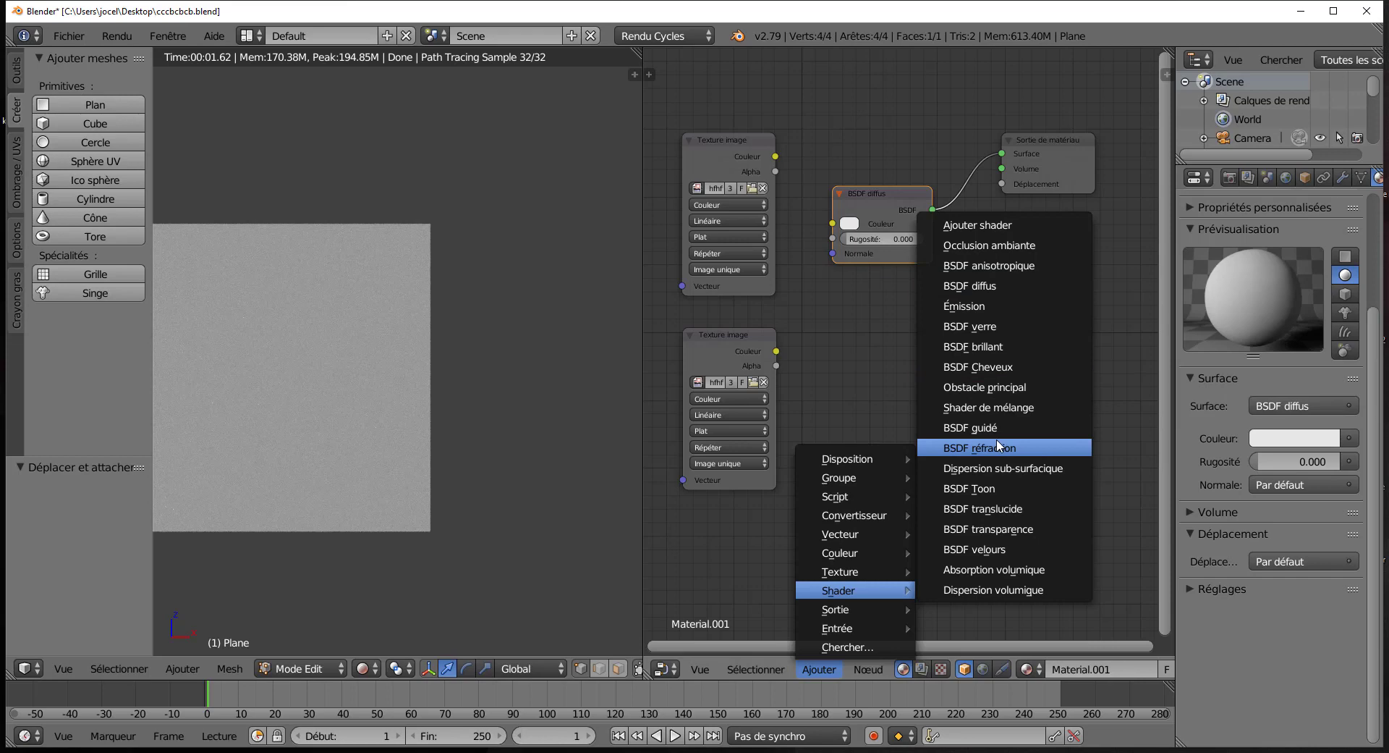
click(1001, 409)
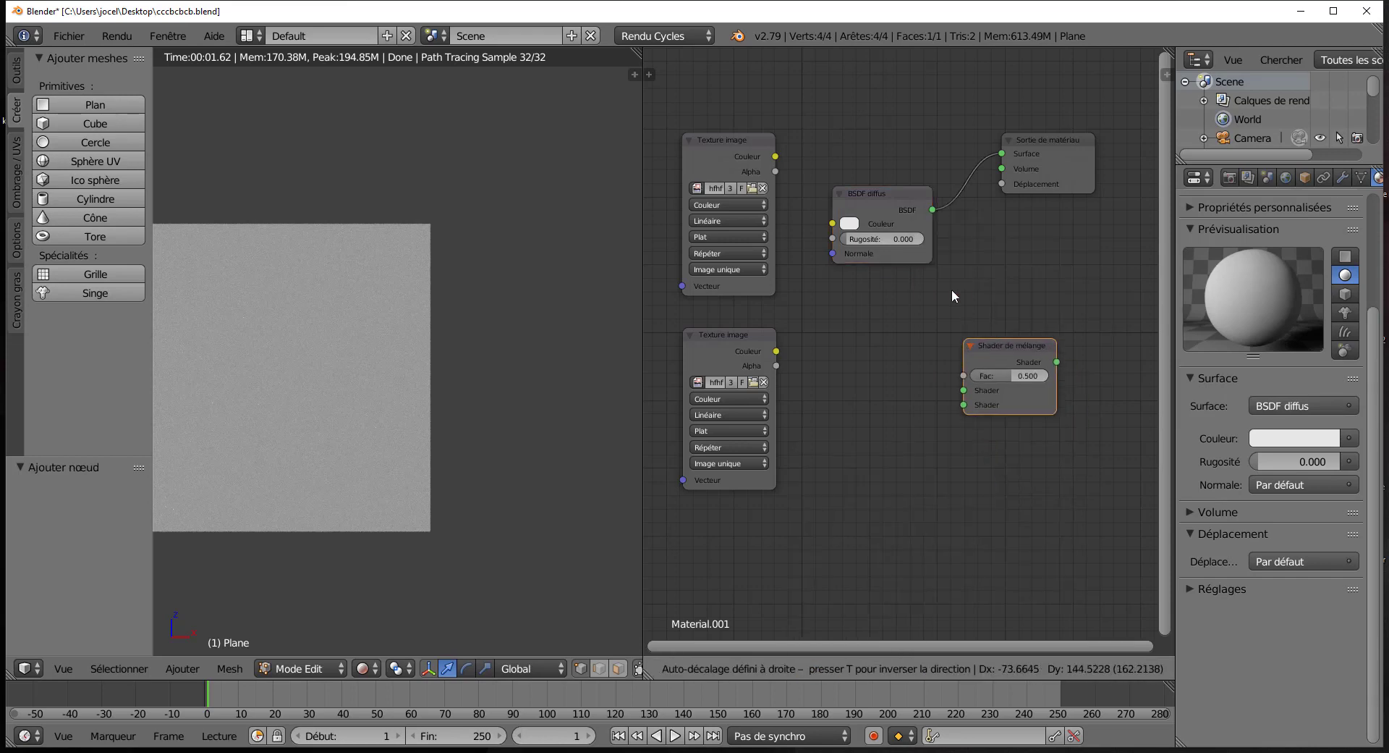
click(972, 98)
middle_drag(993, 288, 906, 361)
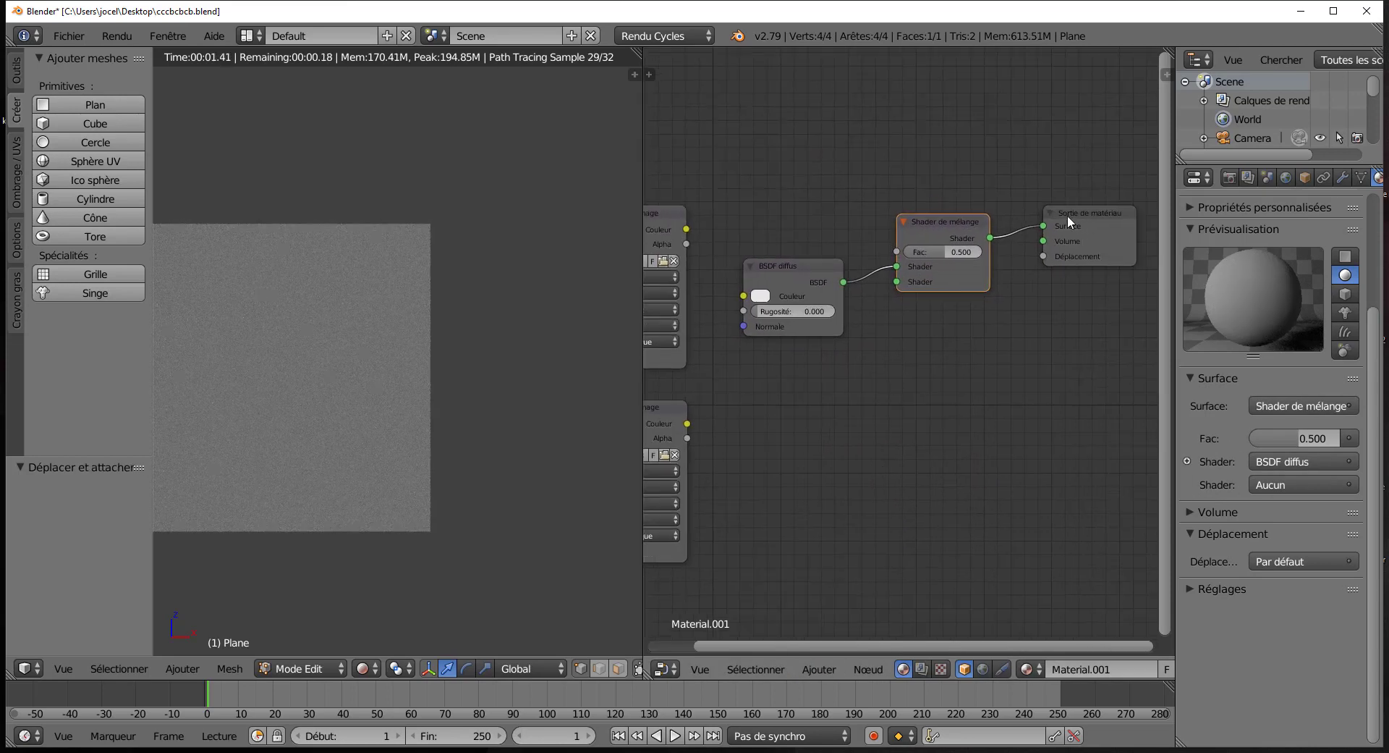
scroll(1035, 277, up, 2)
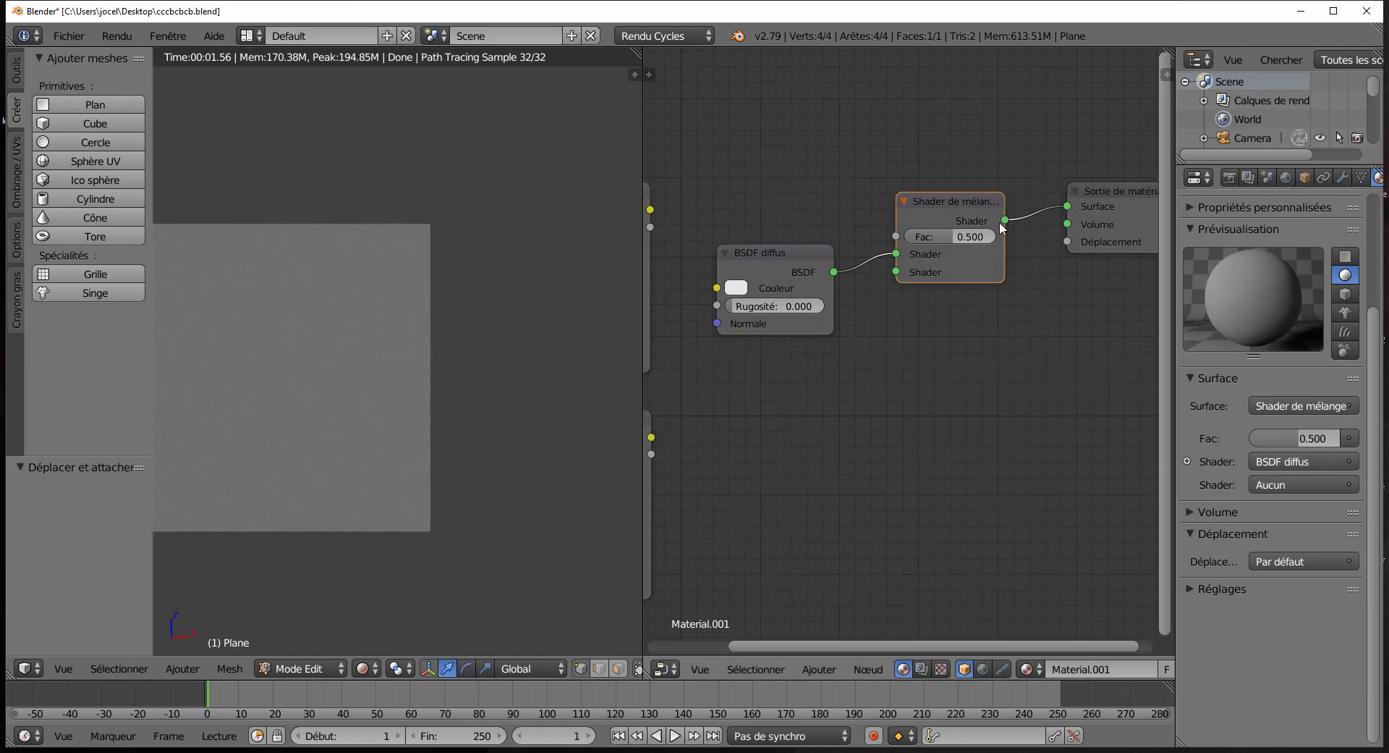
- Relink the BSDF diffus to the mix shader's second Shader input and connect the lower Texture image's Couleur output to its colour
drag(796, 246, 811, 200)
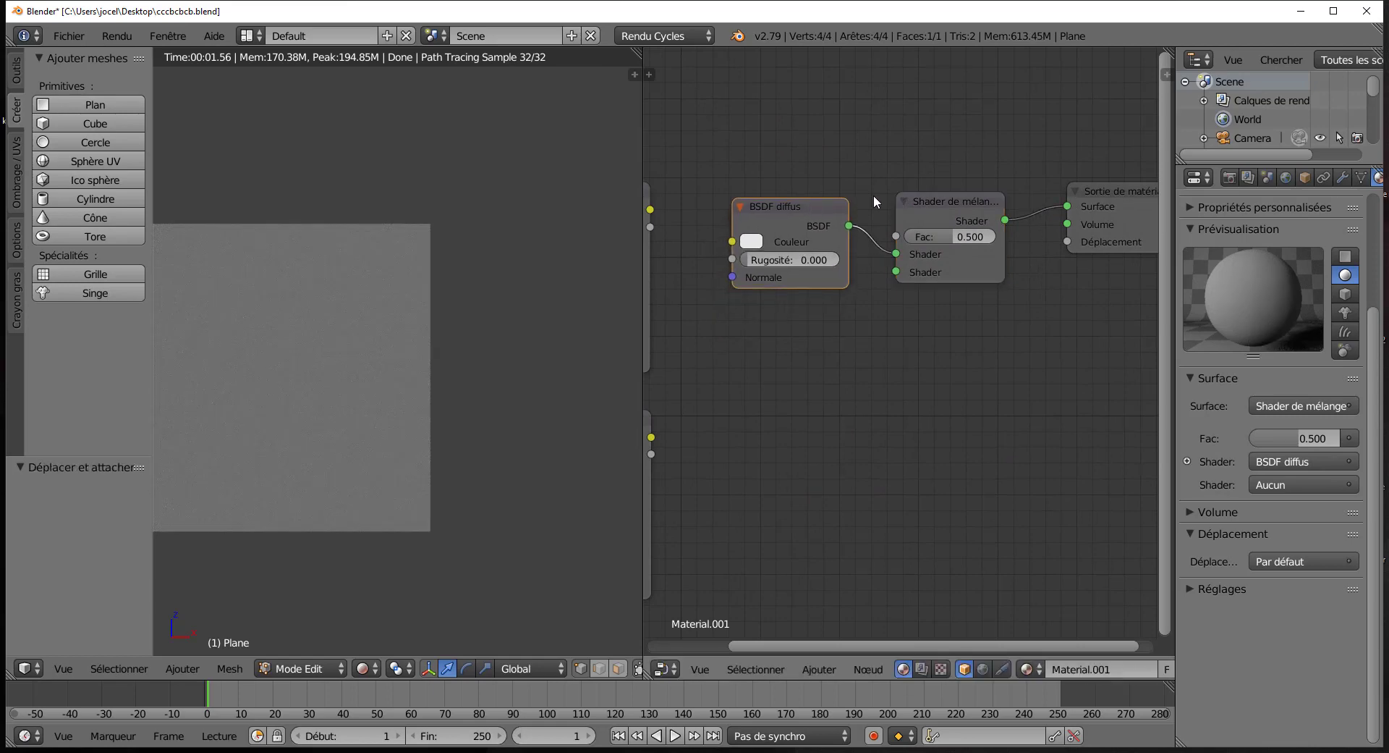
drag(898, 253, 900, 269)
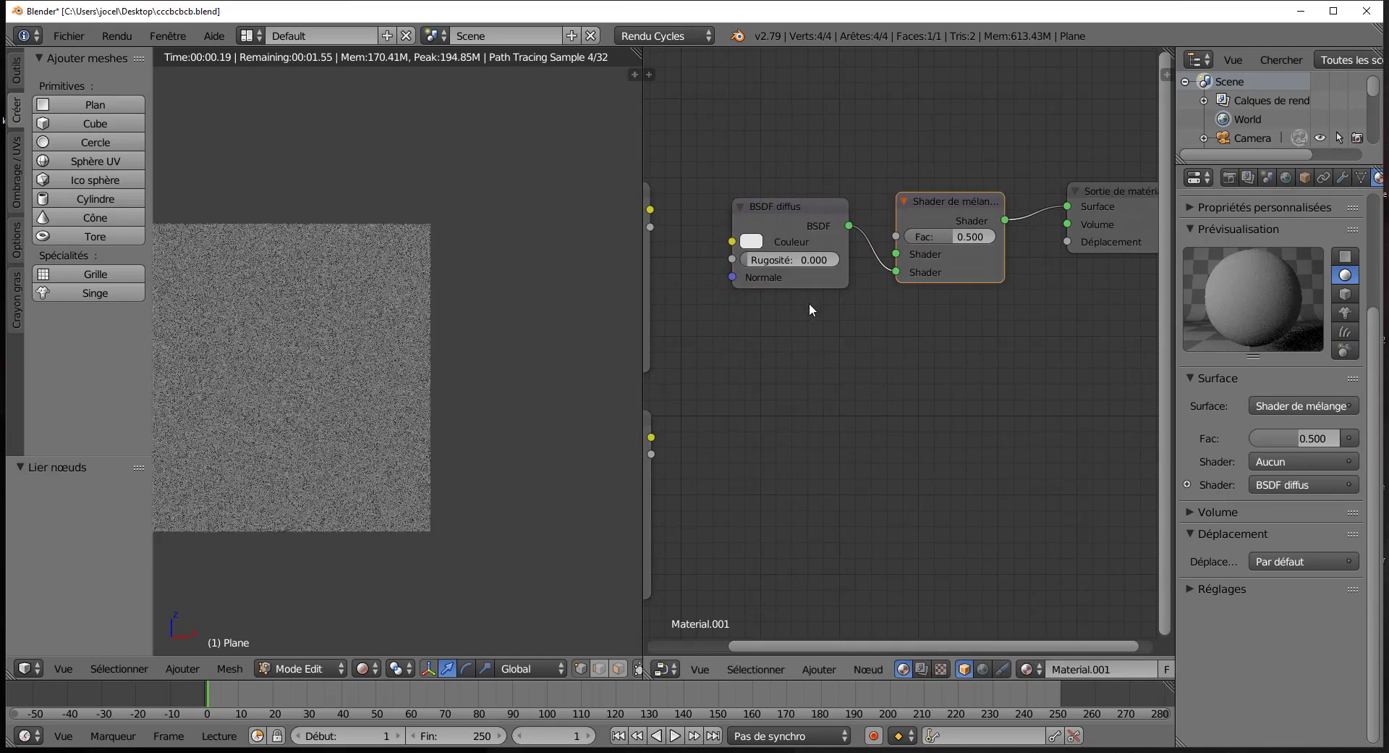
drag(812, 210, 841, 314)
middle_drag(872, 455, 1007, 439)
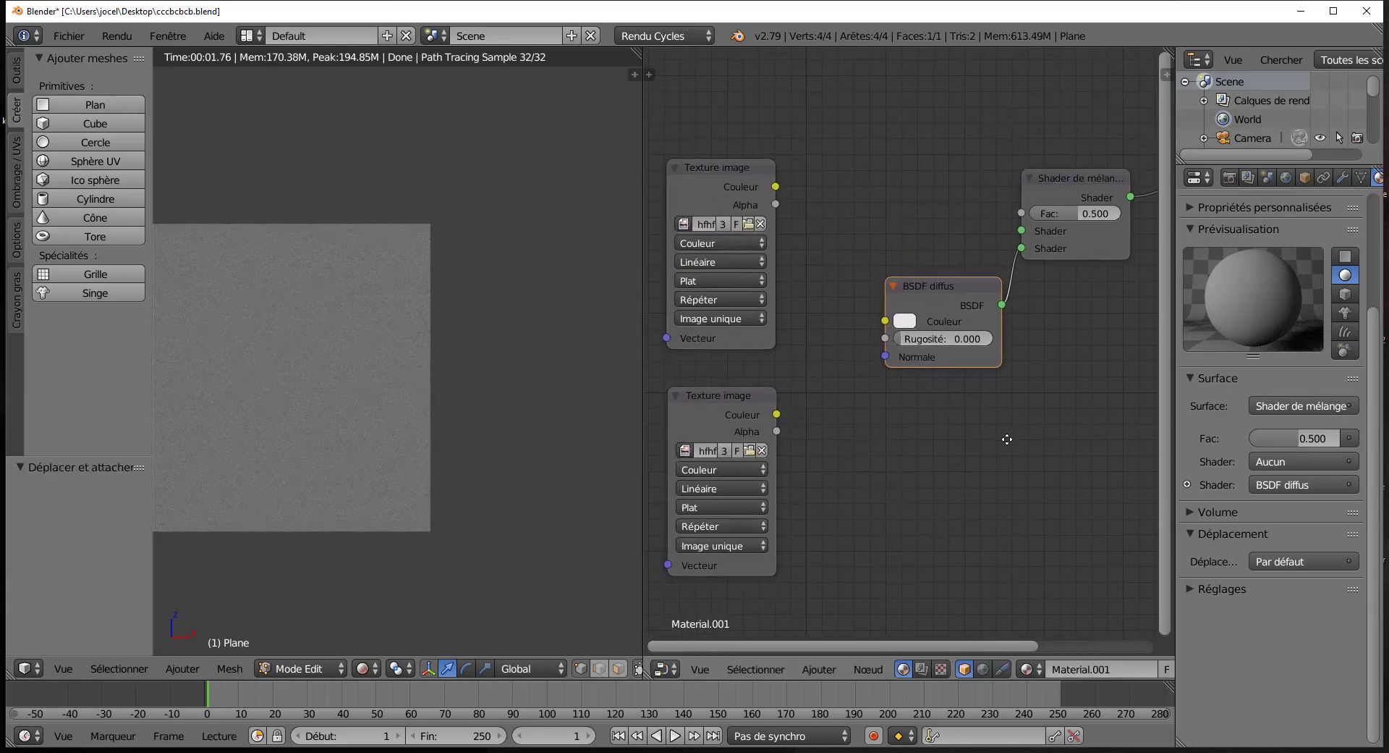
drag(777, 414, 886, 320)
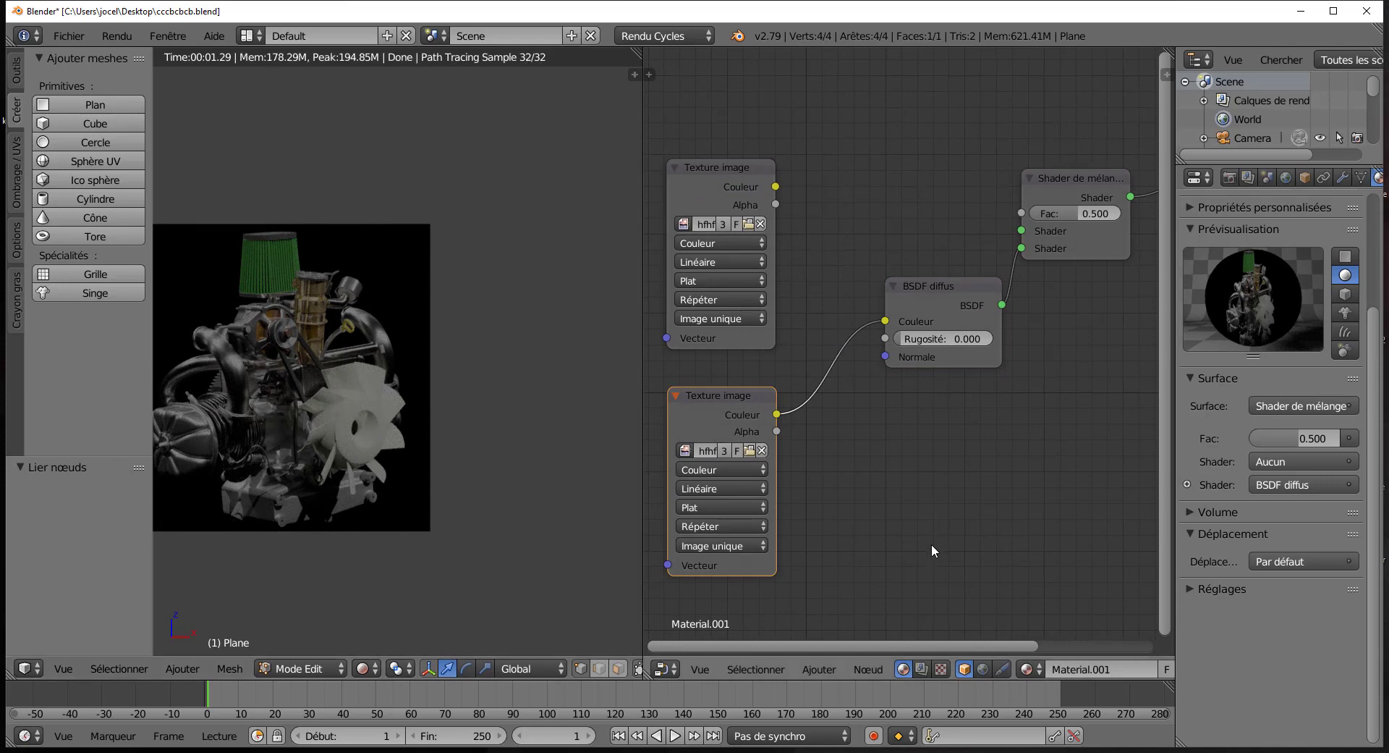
- Add a BSDF transparence node above the BSDF diffus and connect it to the mix shader's first Shader input
click(822, 670)
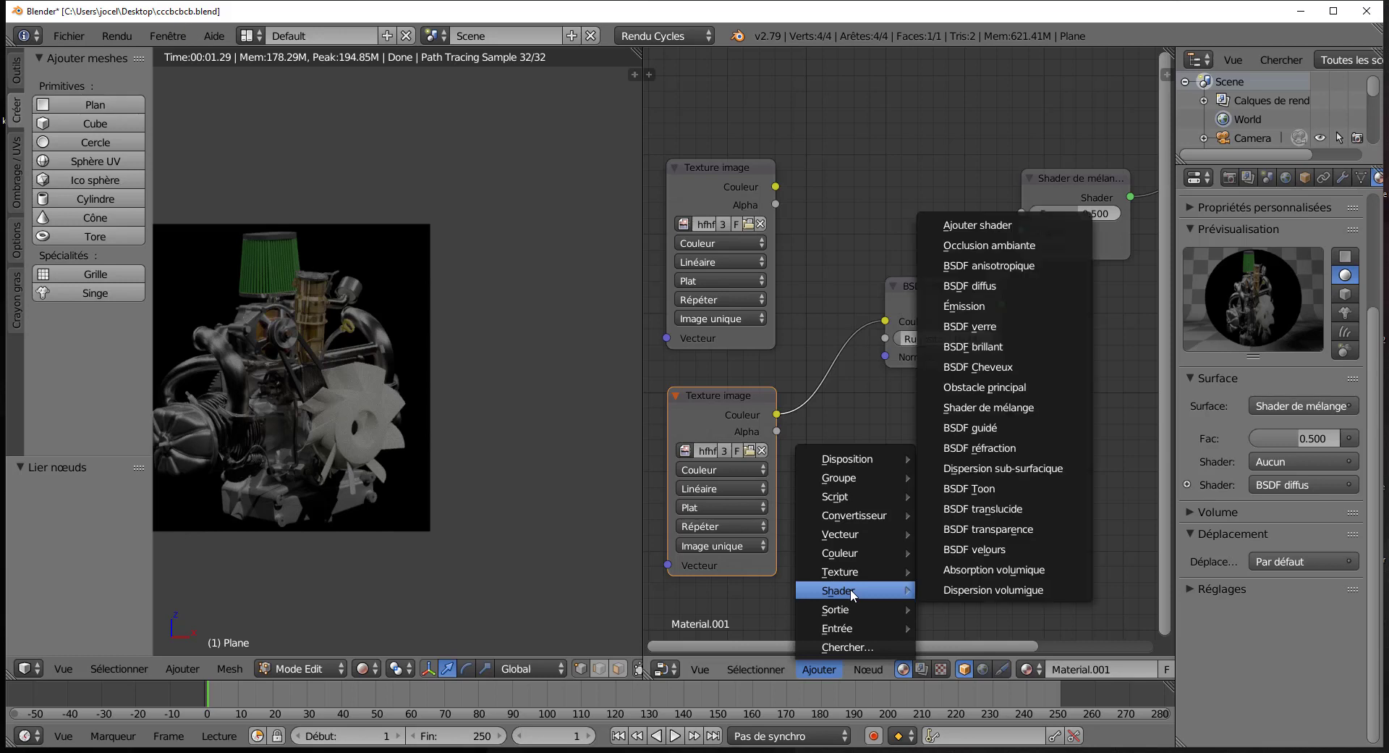
click(1008, 530)
click(874, 171)
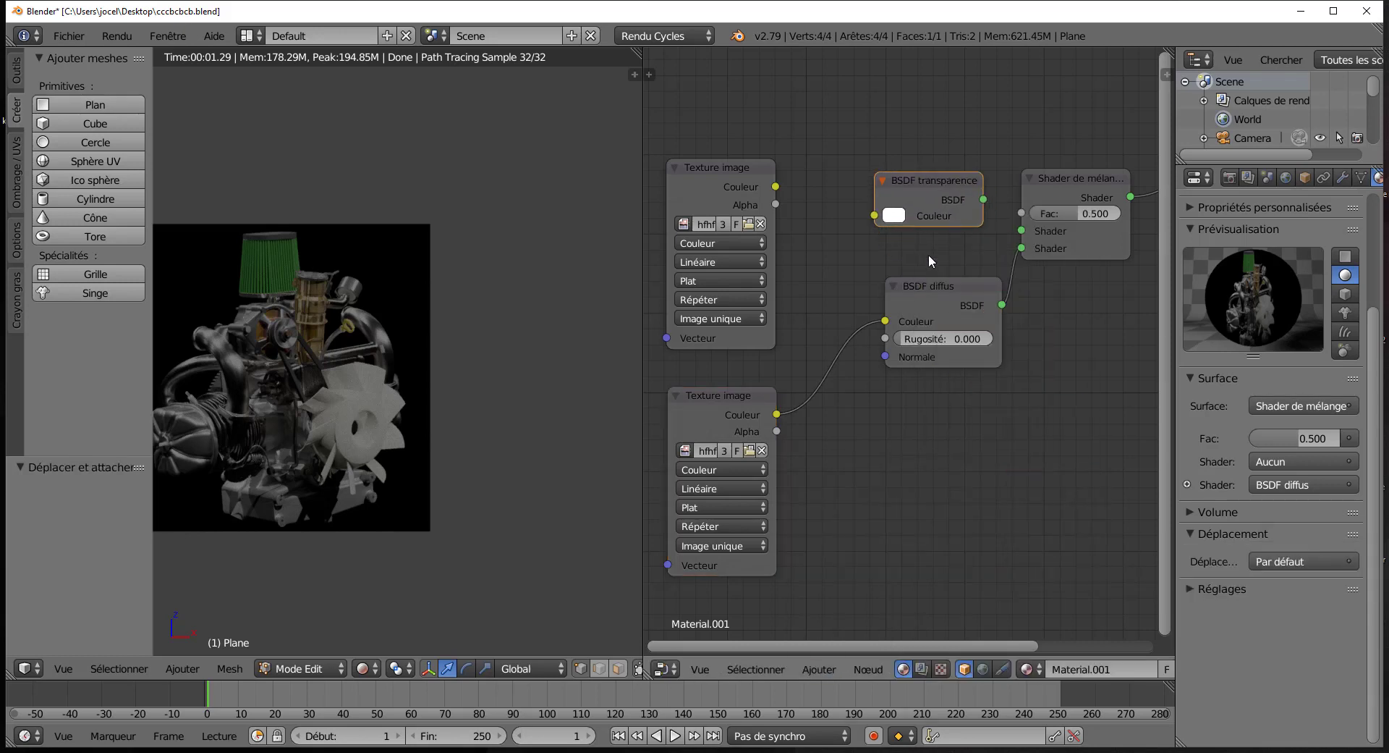
middle_drag(931, 261, 903, 370)
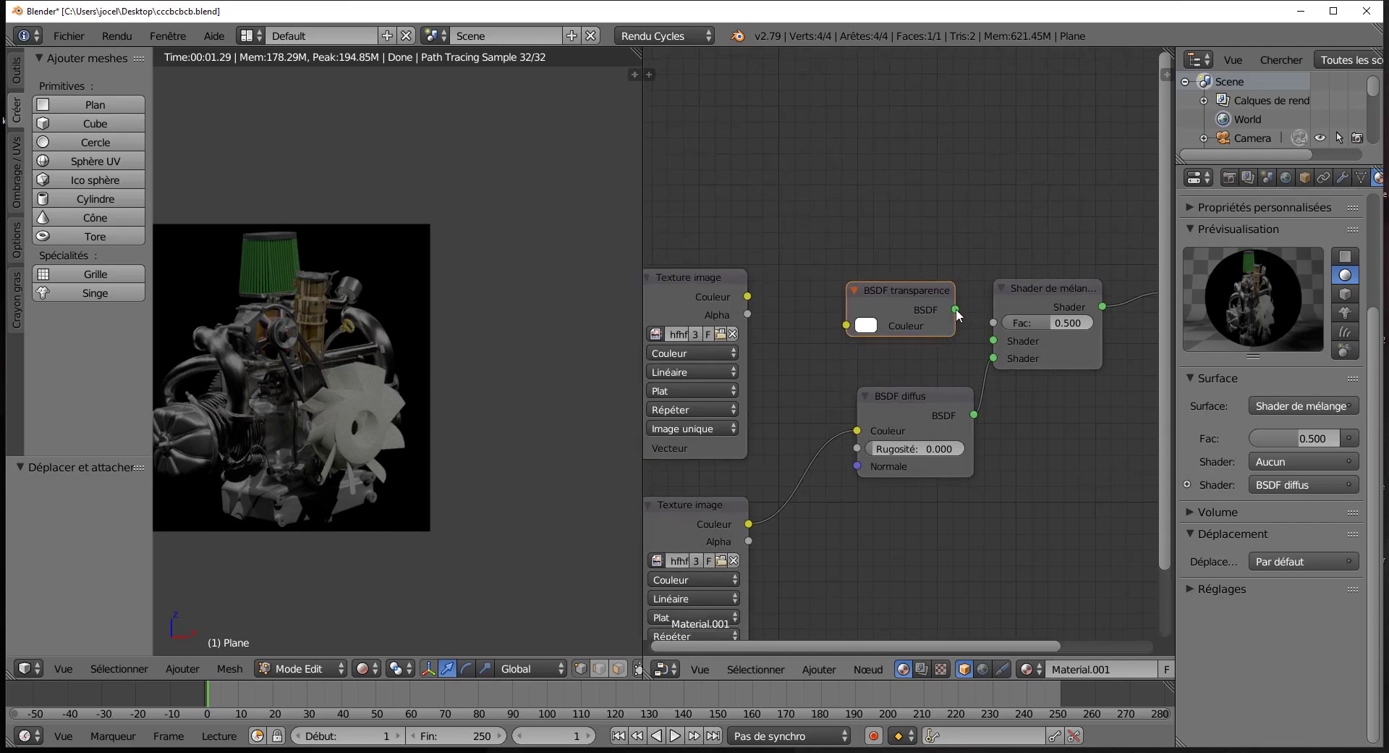
drag(955, 311, 993, 340)
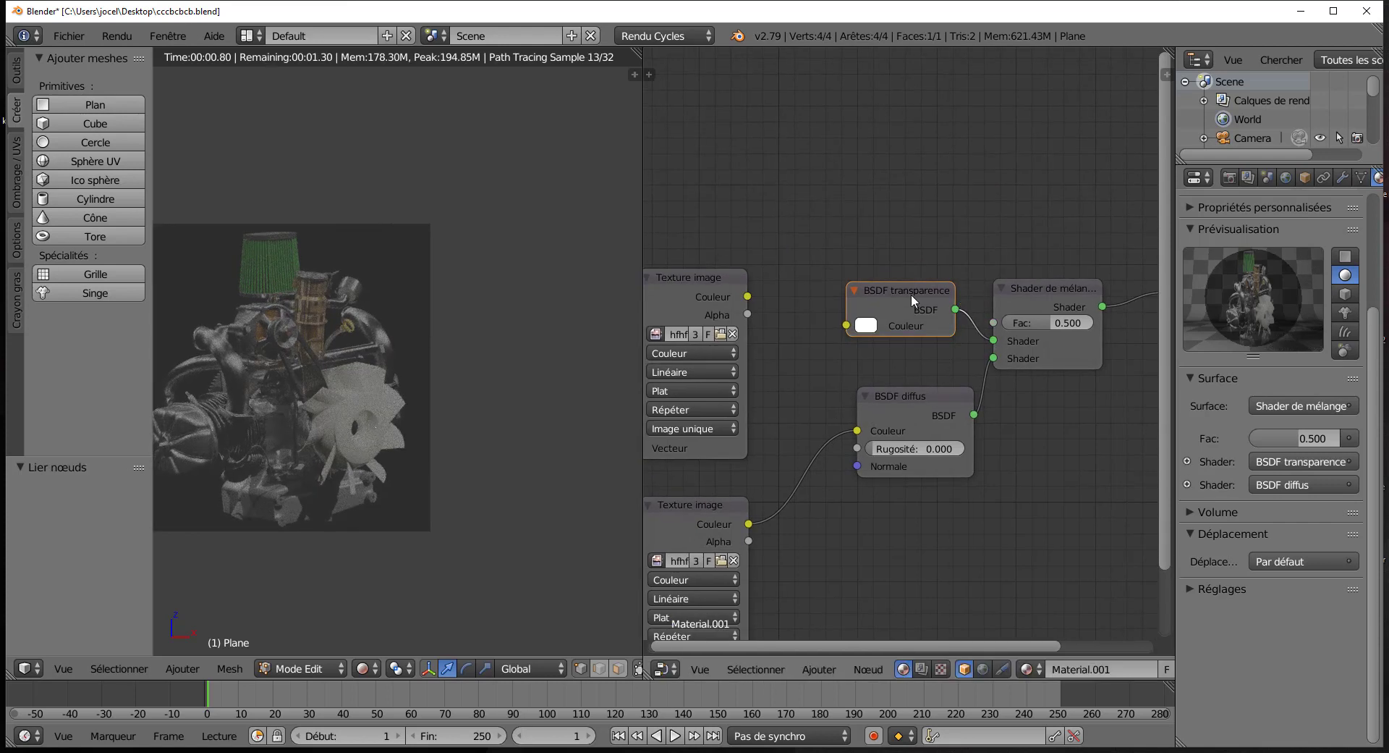
drag(911, 299, 909, 338)
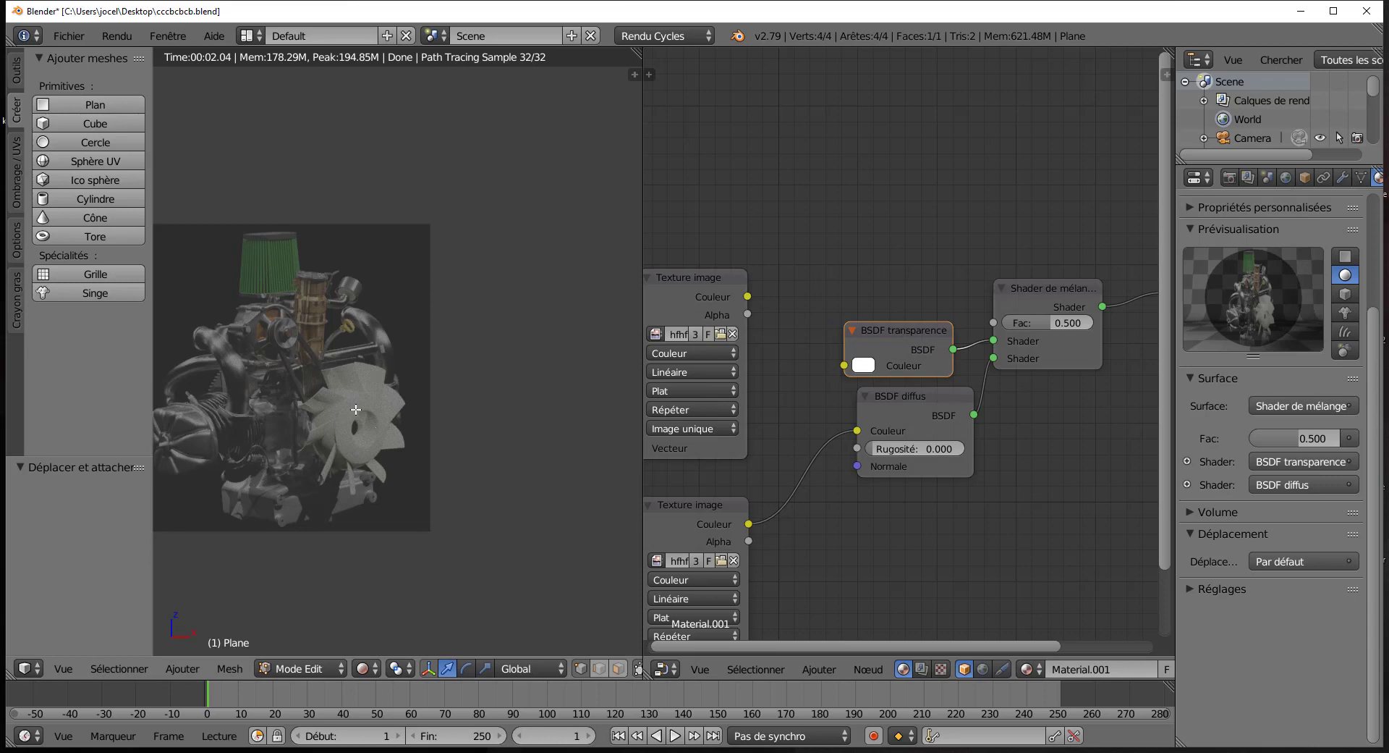
scroll(355, 410, up, 2)
scroll(436, 269, down, 2)
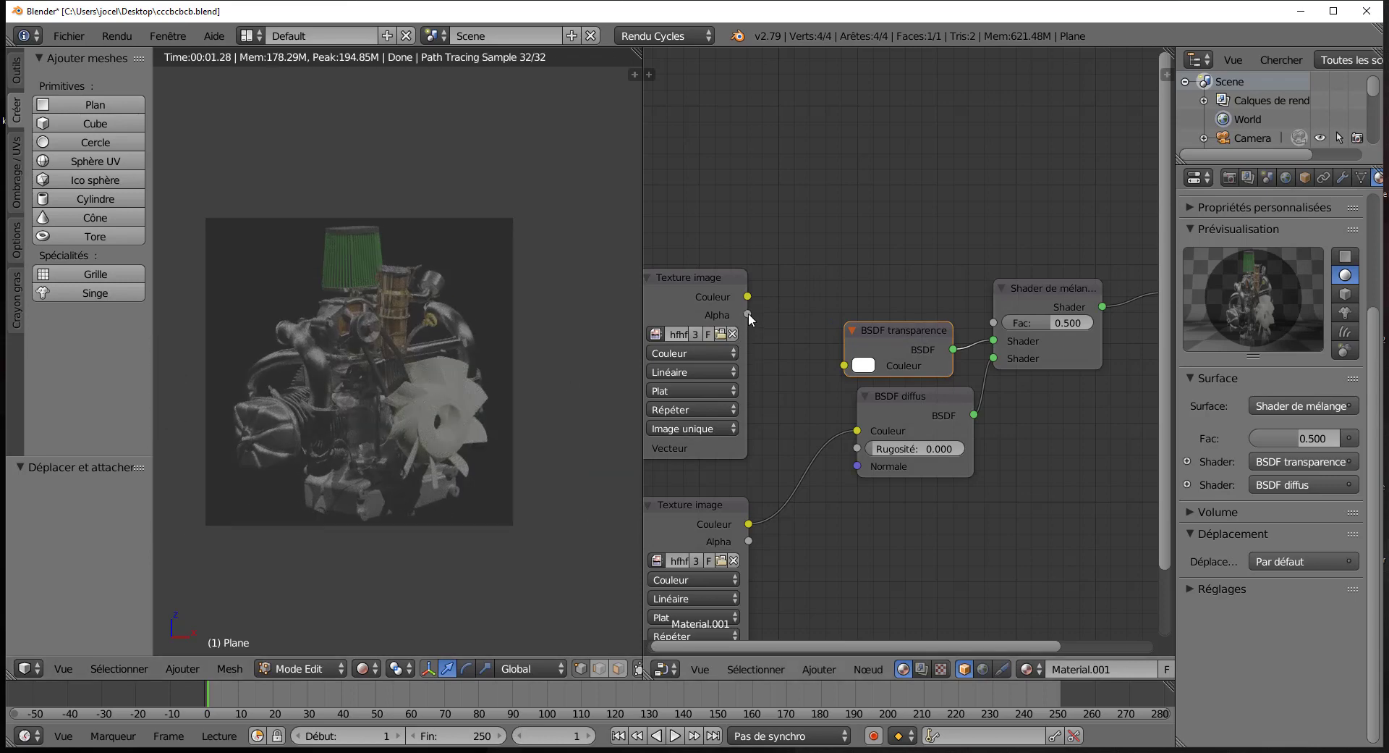
- Connect the upper Texture image's Alpha output to the mix shader's Fac input and widen the 3D view beside the node editor
drag(748, 314, 994, 323)
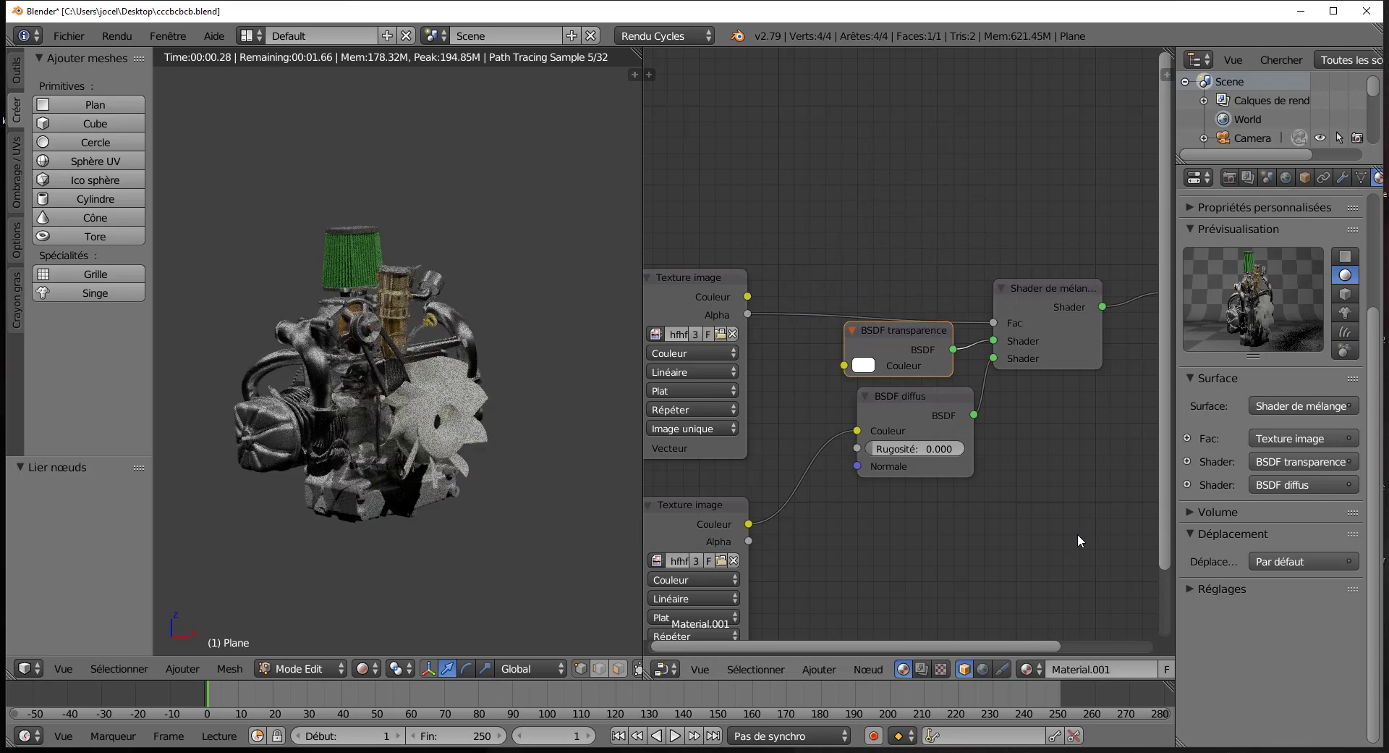
scroll(430, 476, down, 4)
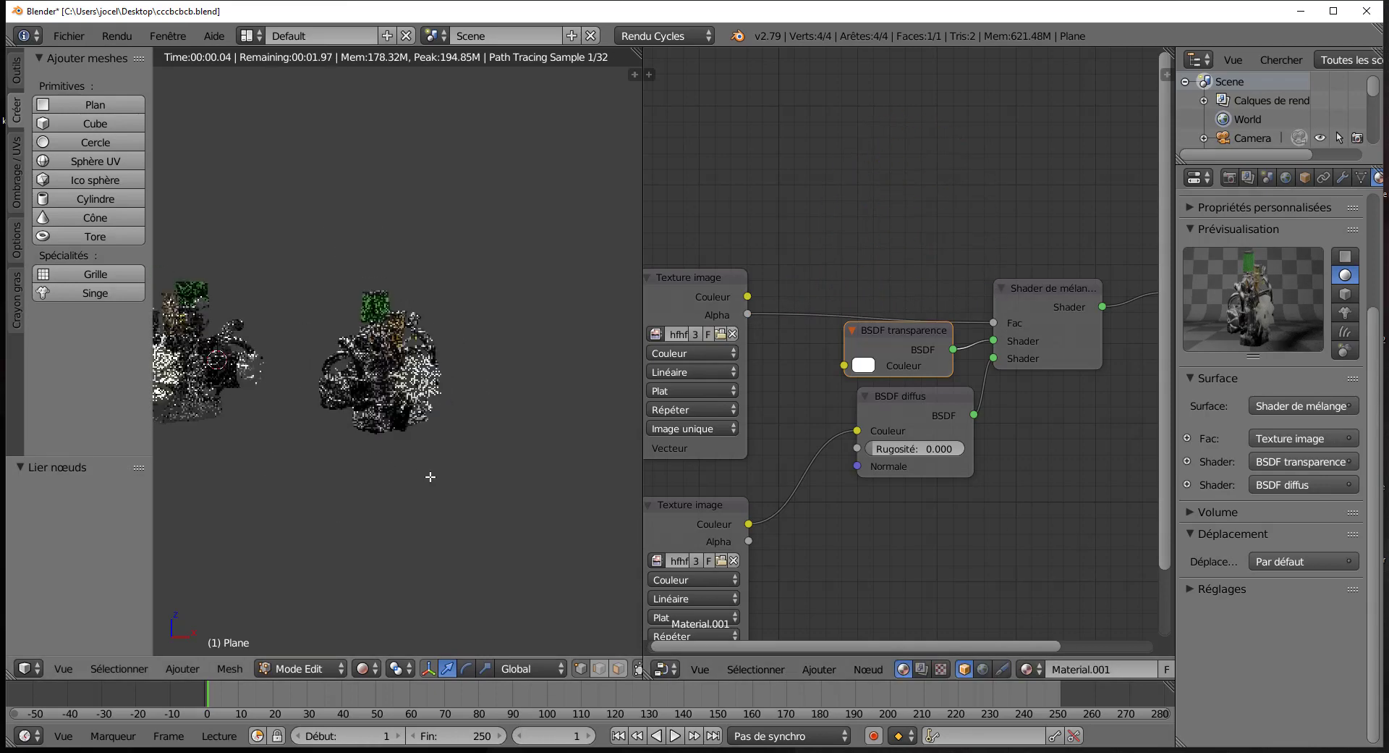
drag(642, 250, 780, 257)
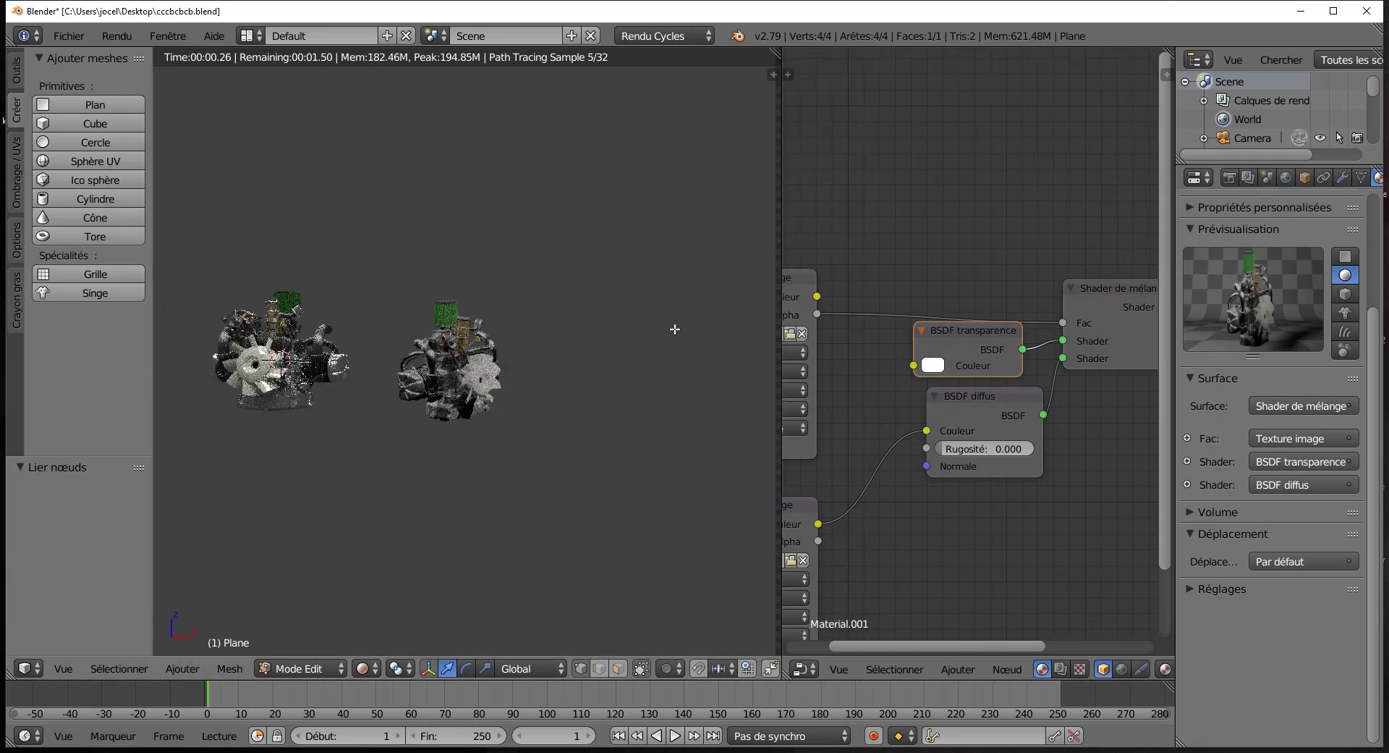
middle_drag(674, 329, 656, 450)
scroll(499, 453, up, 3)
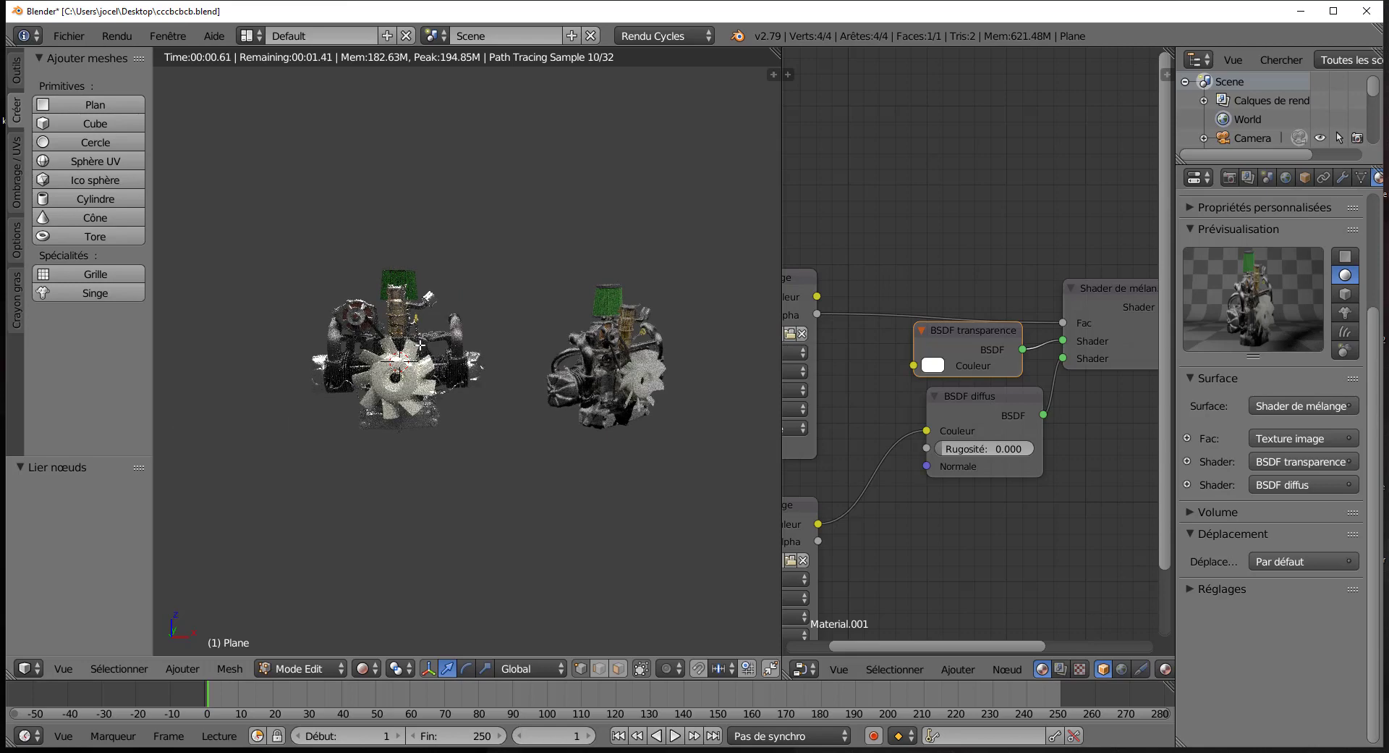
middle_drag(595, 338, 568, 400)
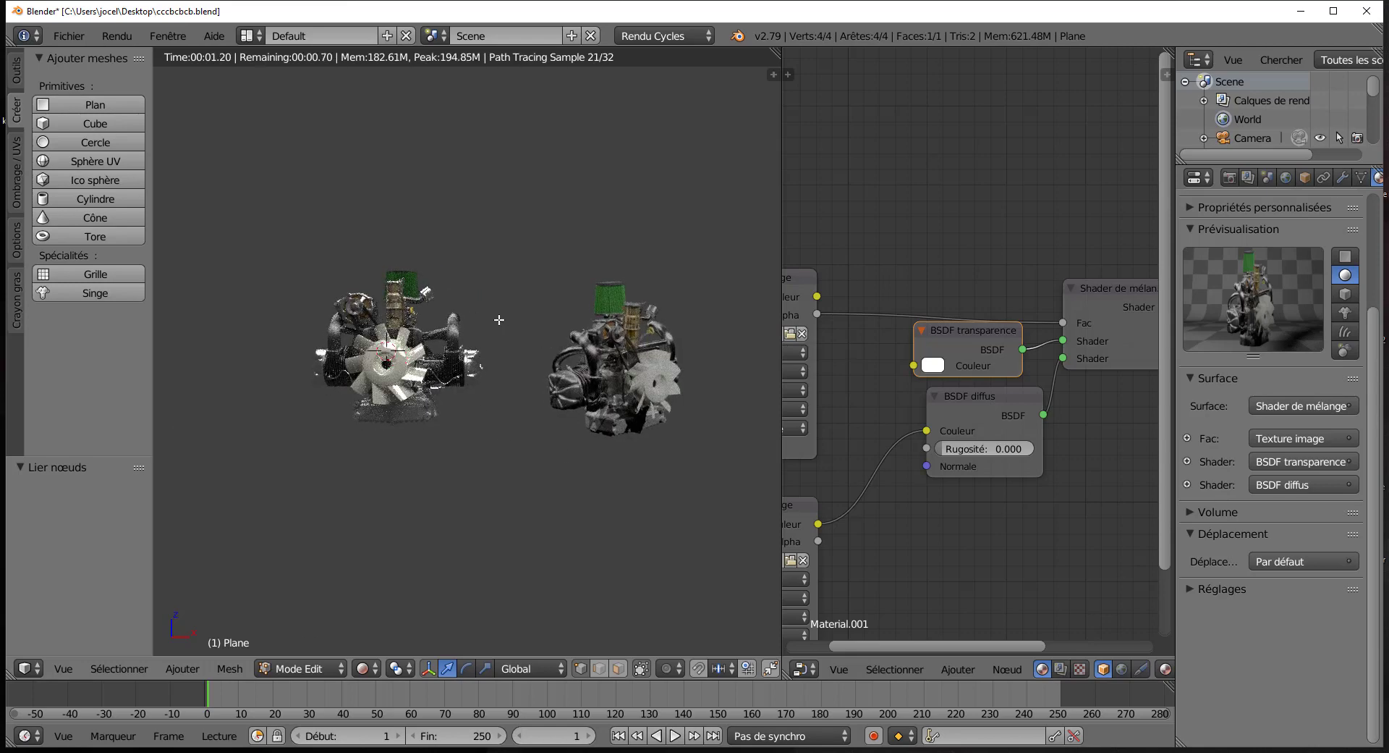
scroll(643, 382, up, 3)
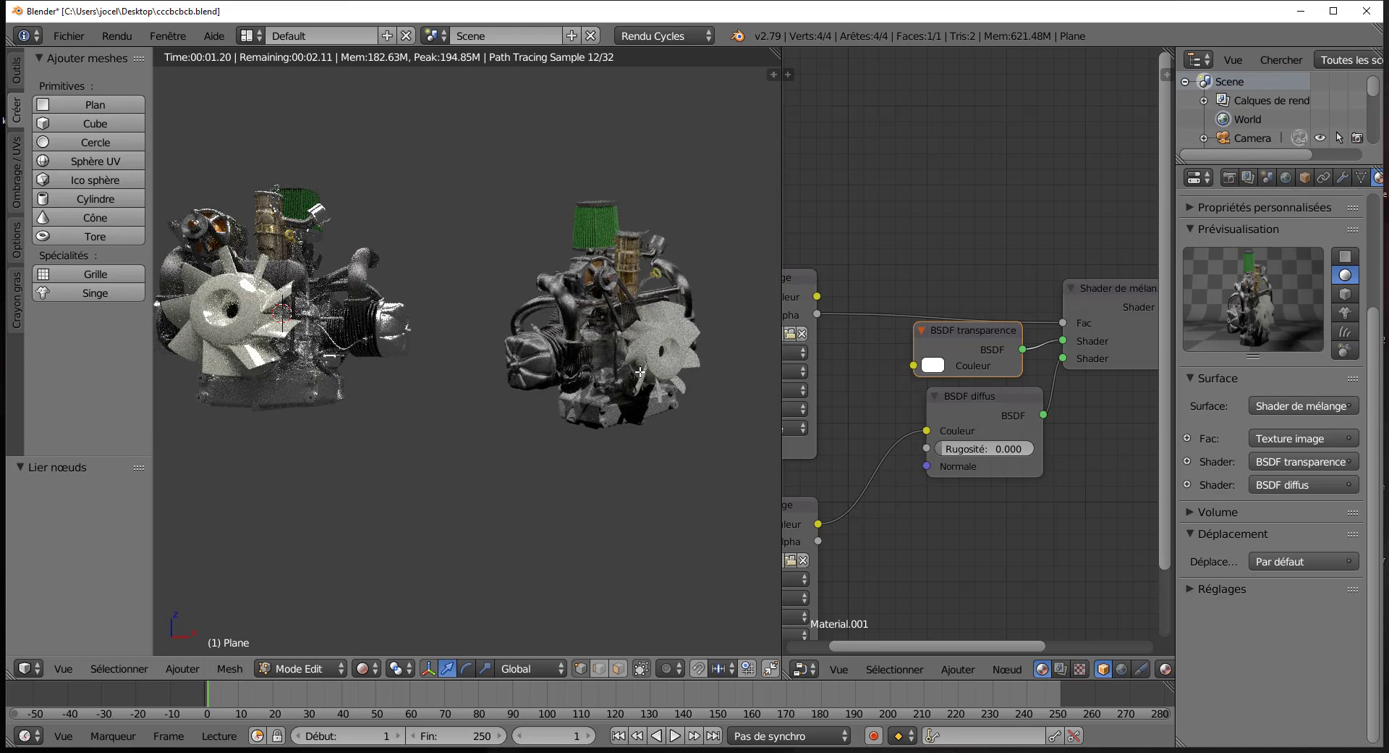
- Try to rotate the image plane about the global Z axis
key(r)
key(z)
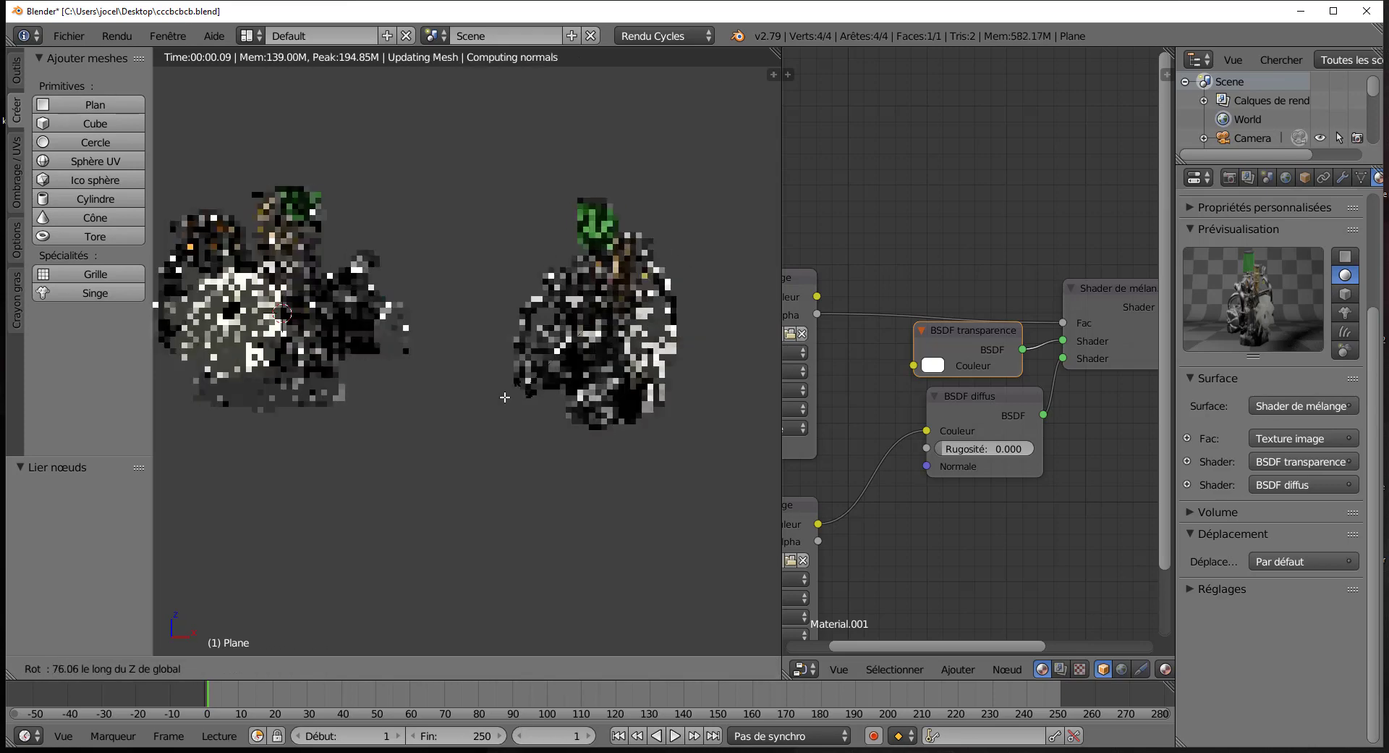
click(503, 395)
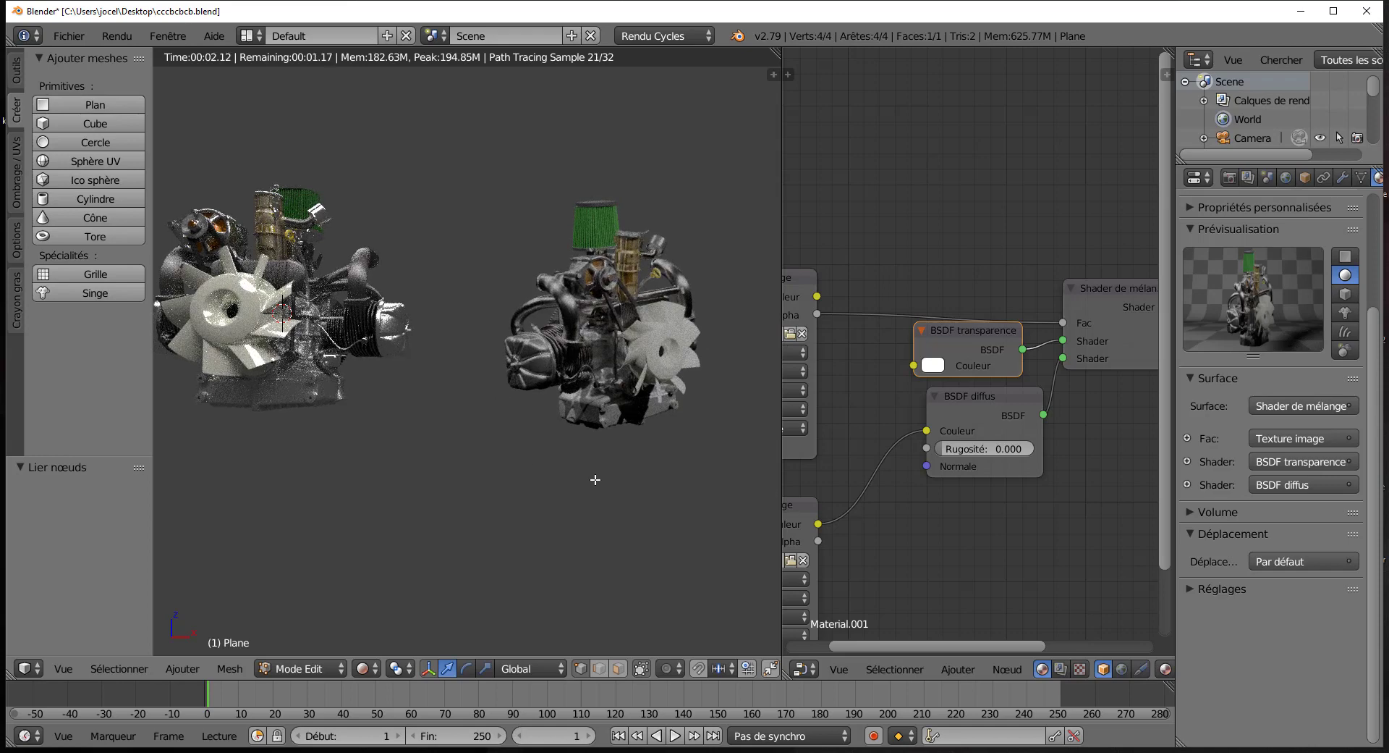
- Widen the 3D view further over the node editor and switch it to the camera's view
key(KP_5)
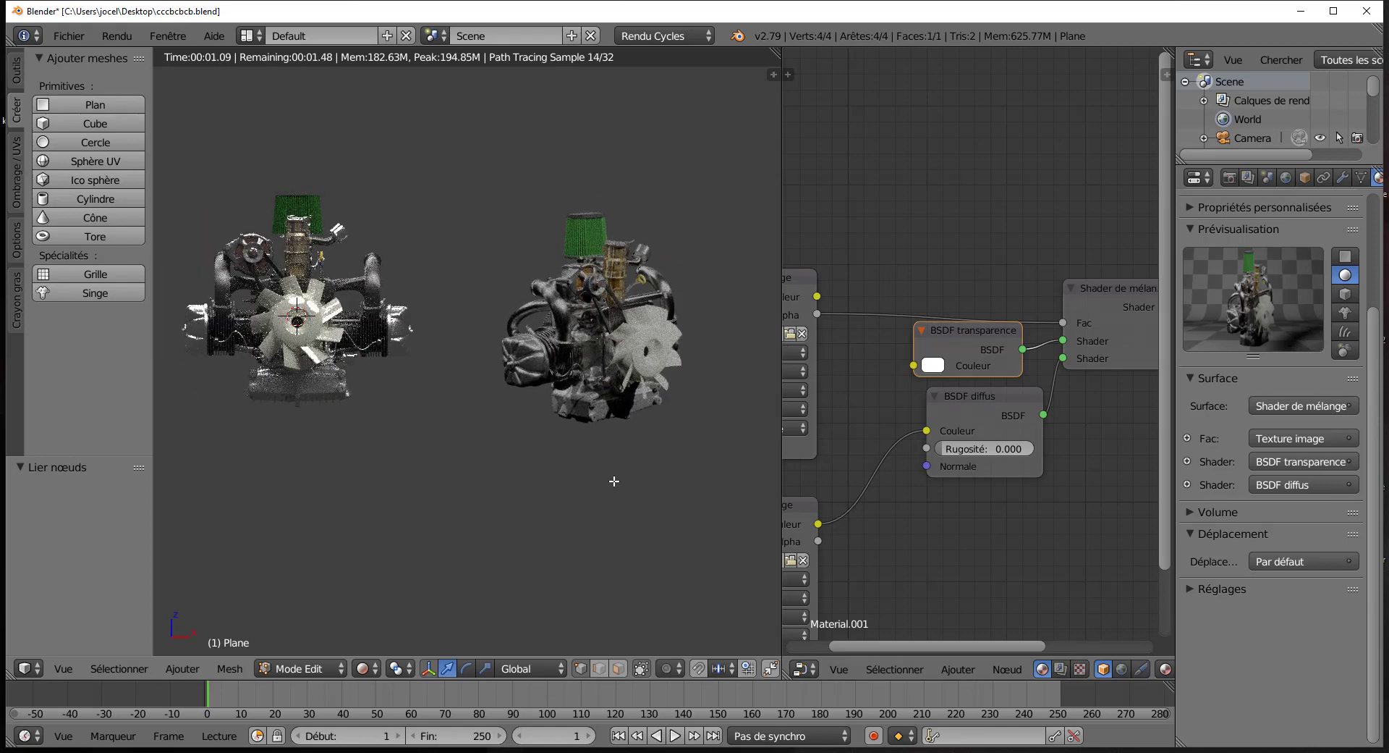
middle_drag(614, 480, 628, 487)
key(KP_5)
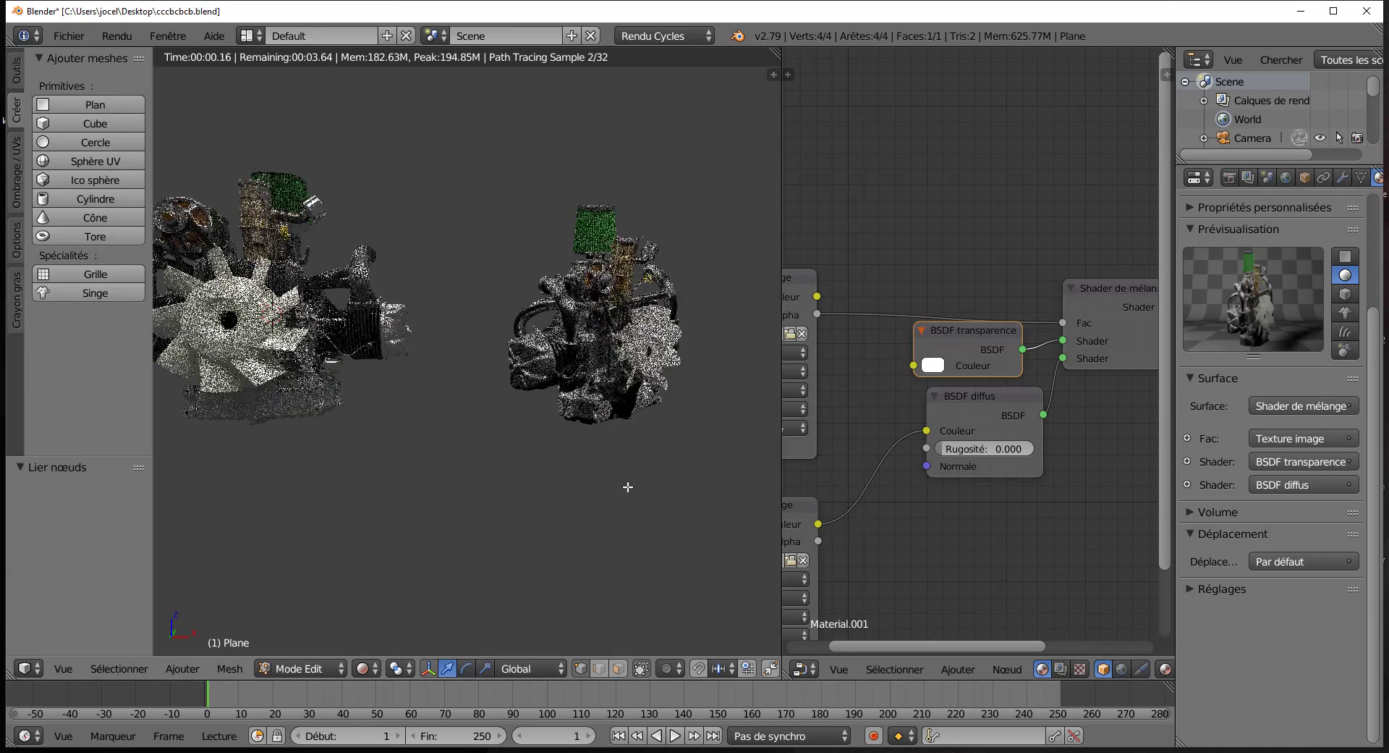
scroll(627, 487, down, 1)
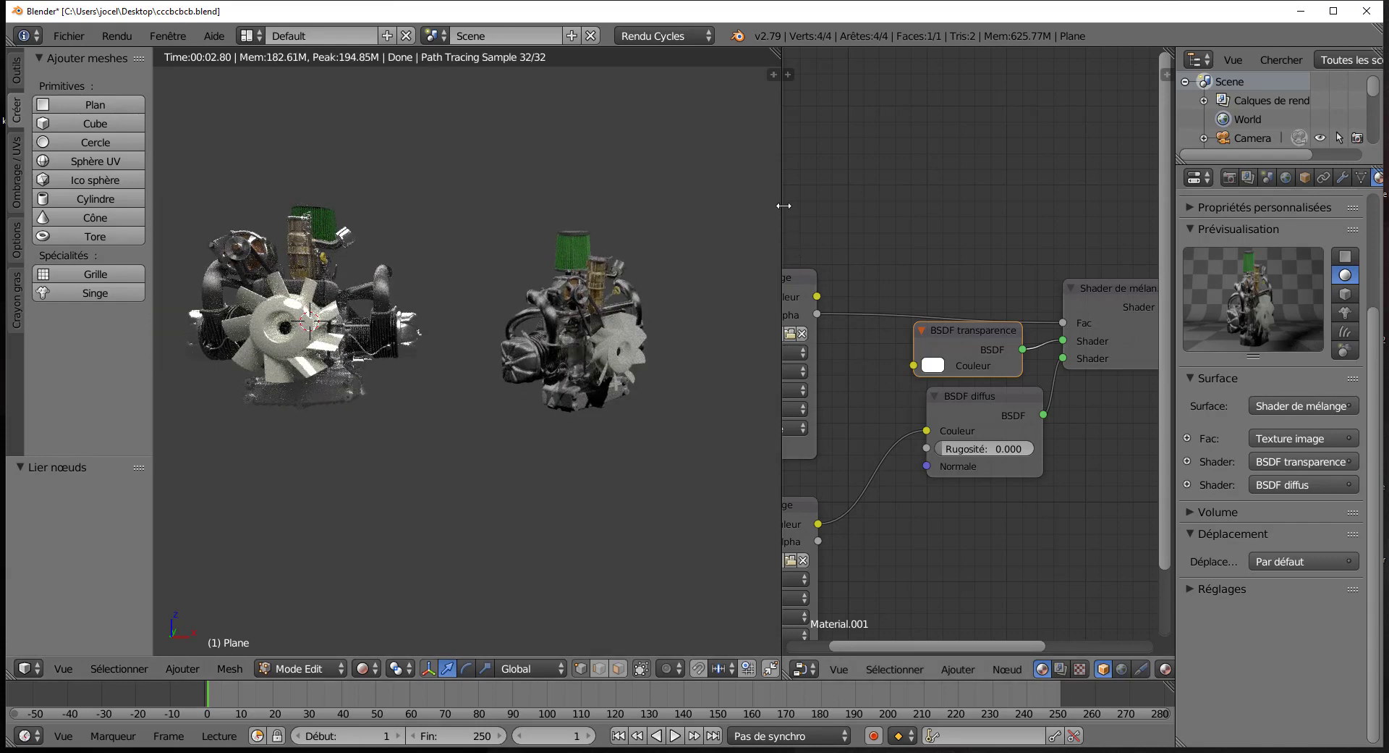
drag(781, 208, 1051, 232)
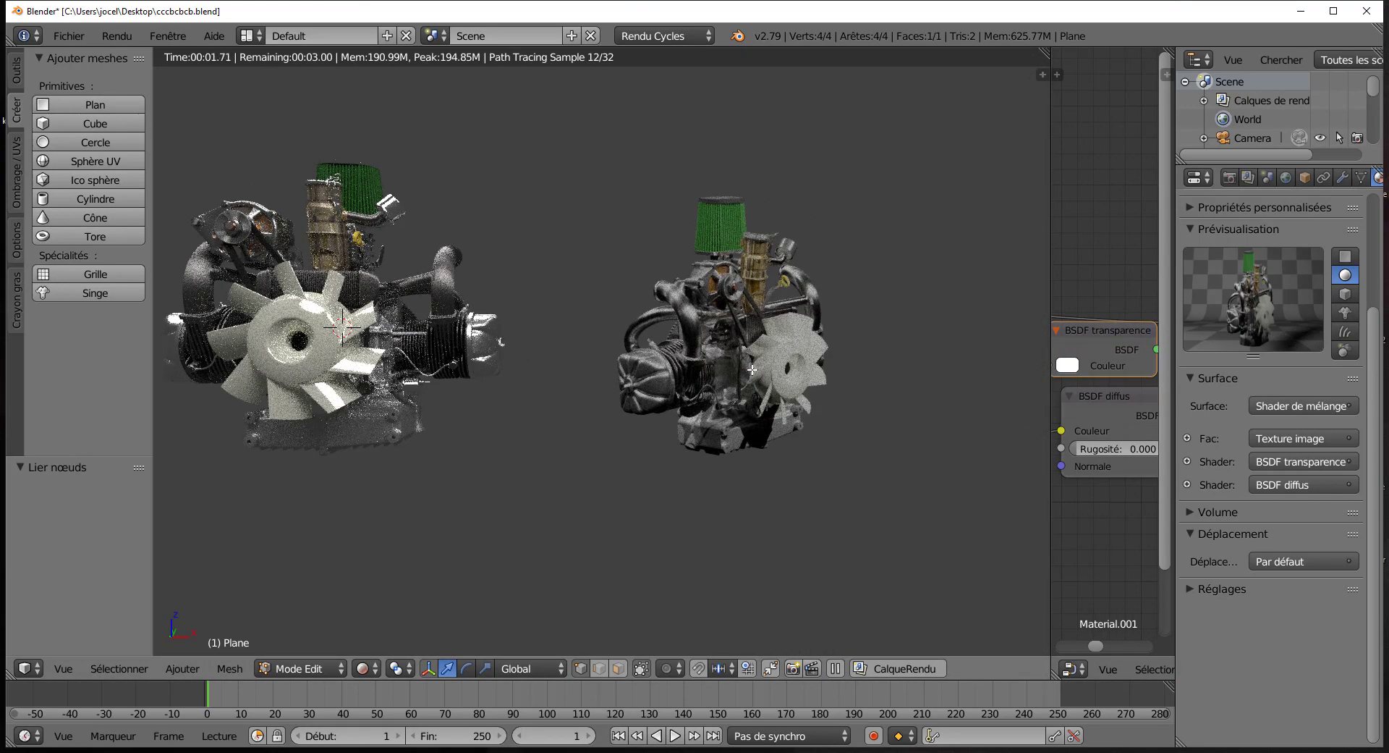
shift+middle_drag(754, 371, 781, 399)
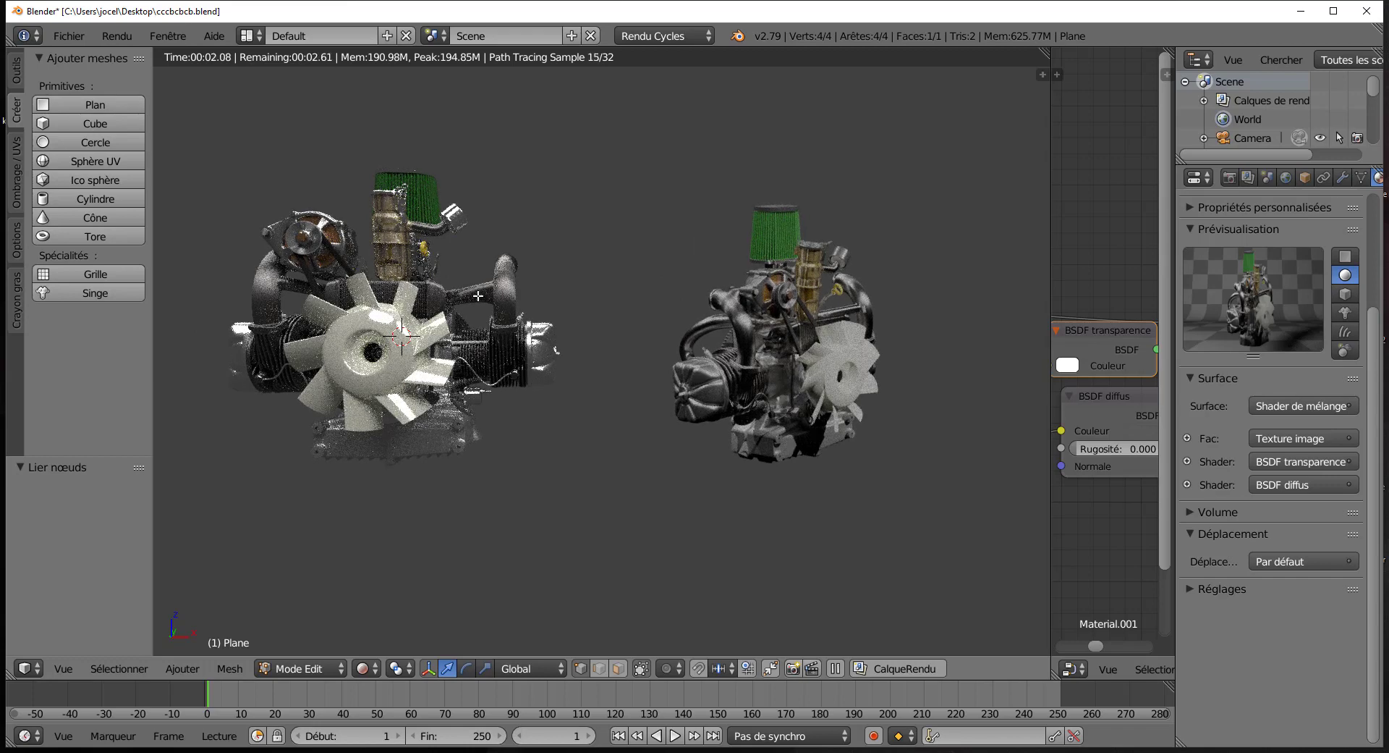
scroll(731, 396, down, 3)
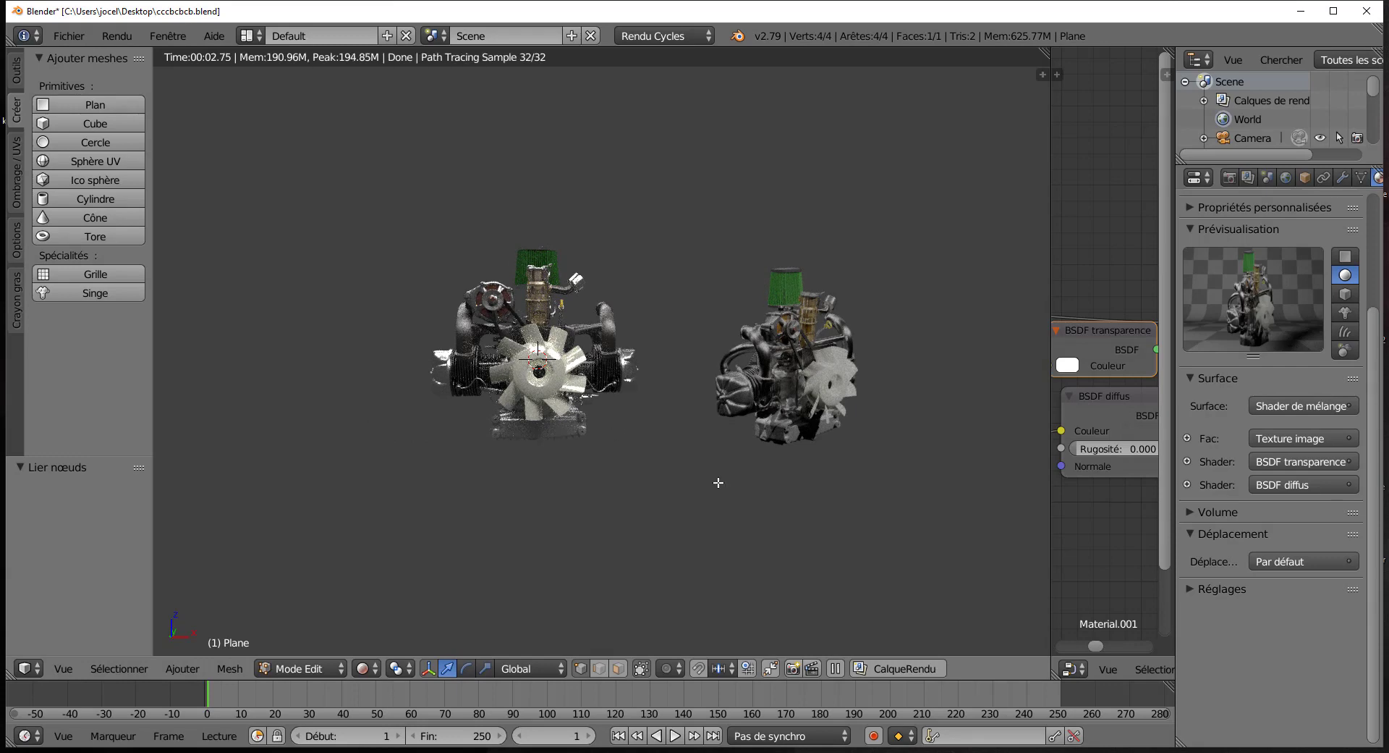
key(KP_0)
scroll(720, 479, up, 2)
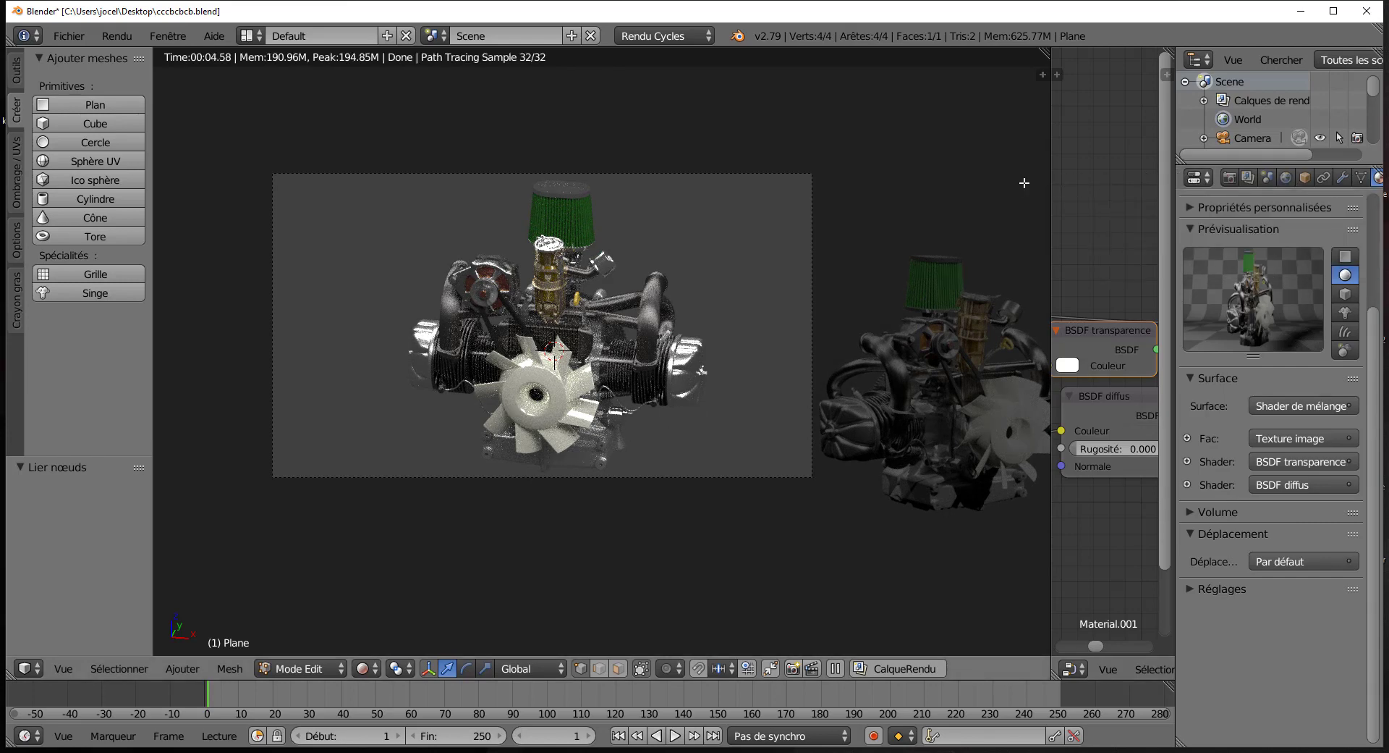
- Join the node editor area into the 3D view and widen the properties editor
right_click(1052, 186)
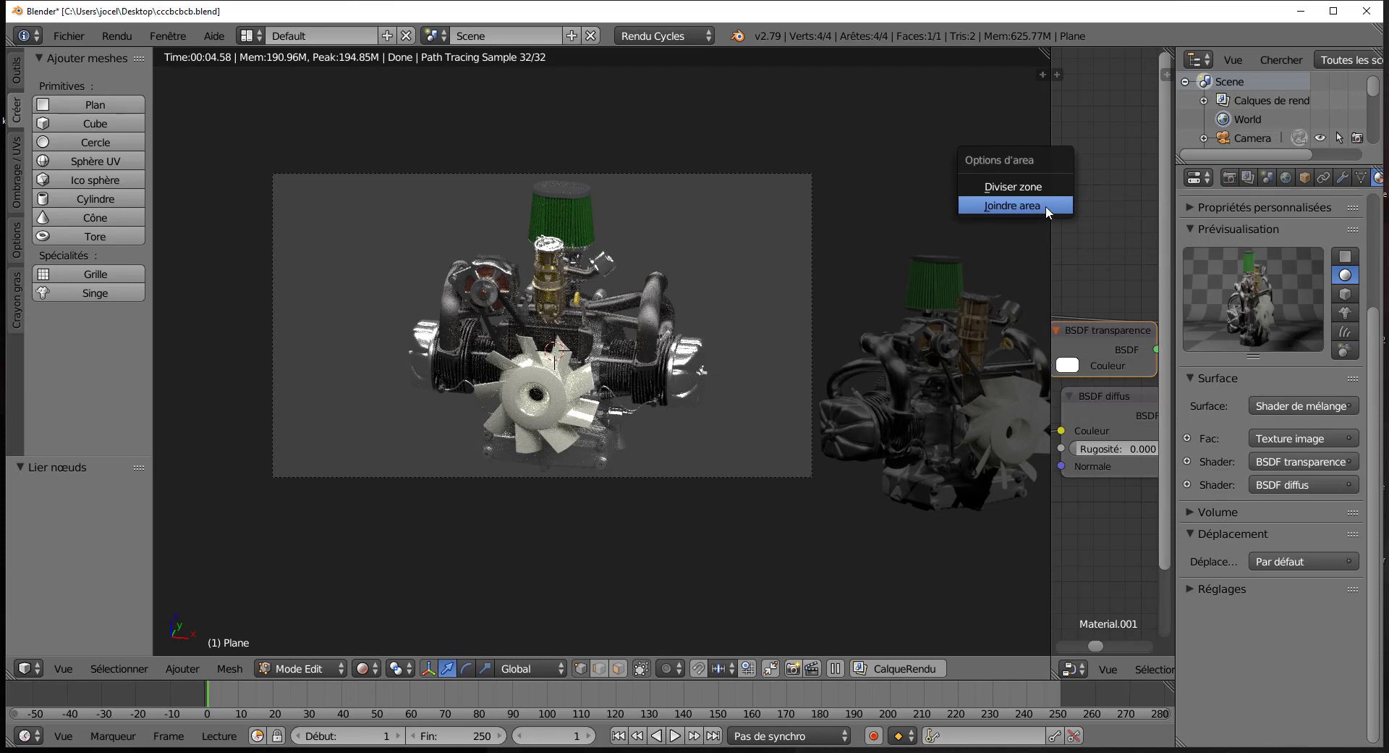
click(1011, 206)
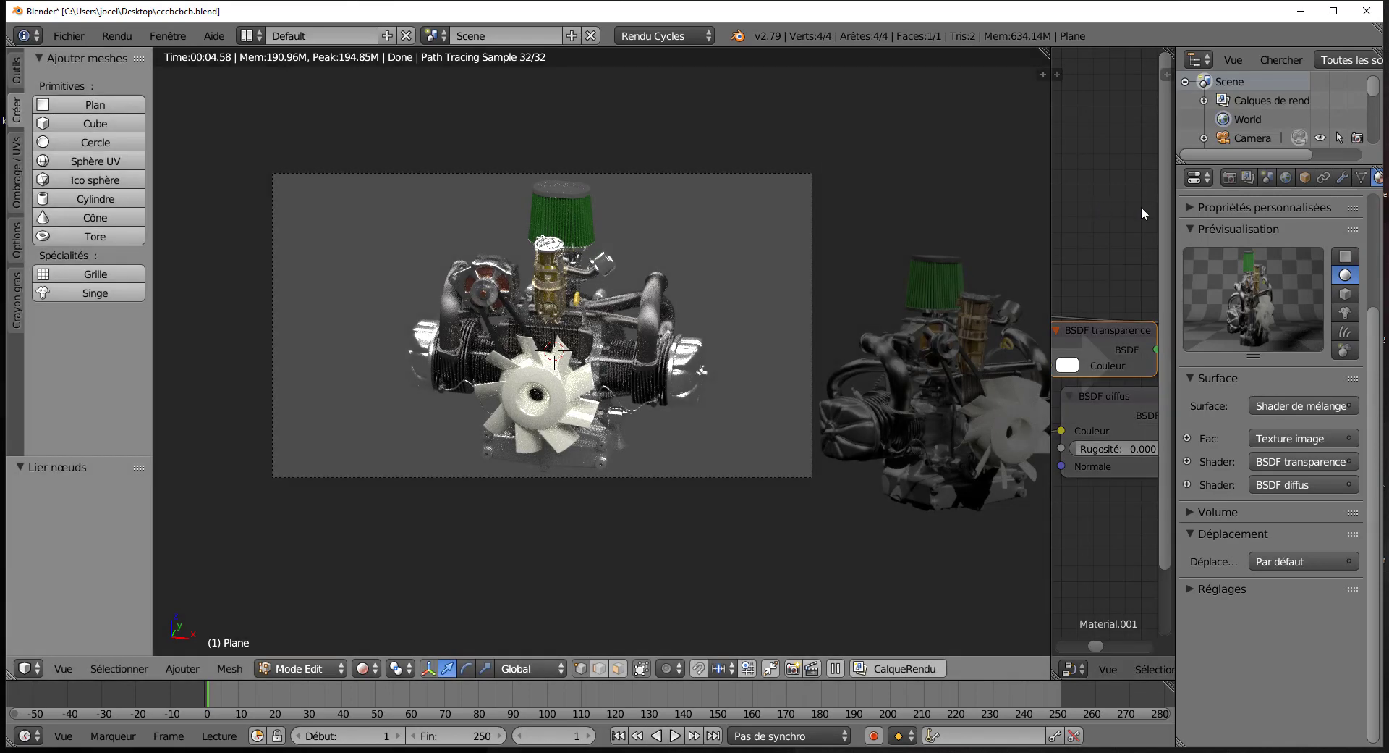
click(1140, 206)
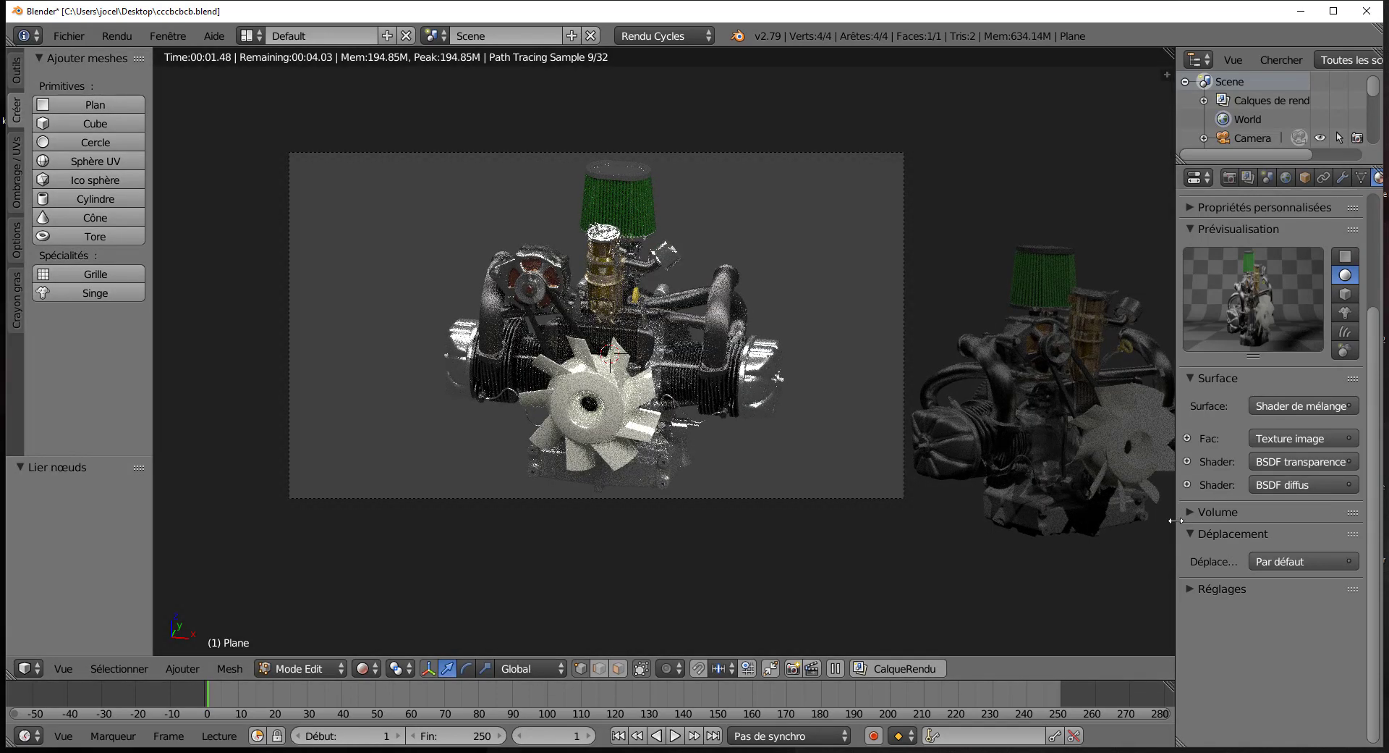
drag(1177, 515, 1018, 503)
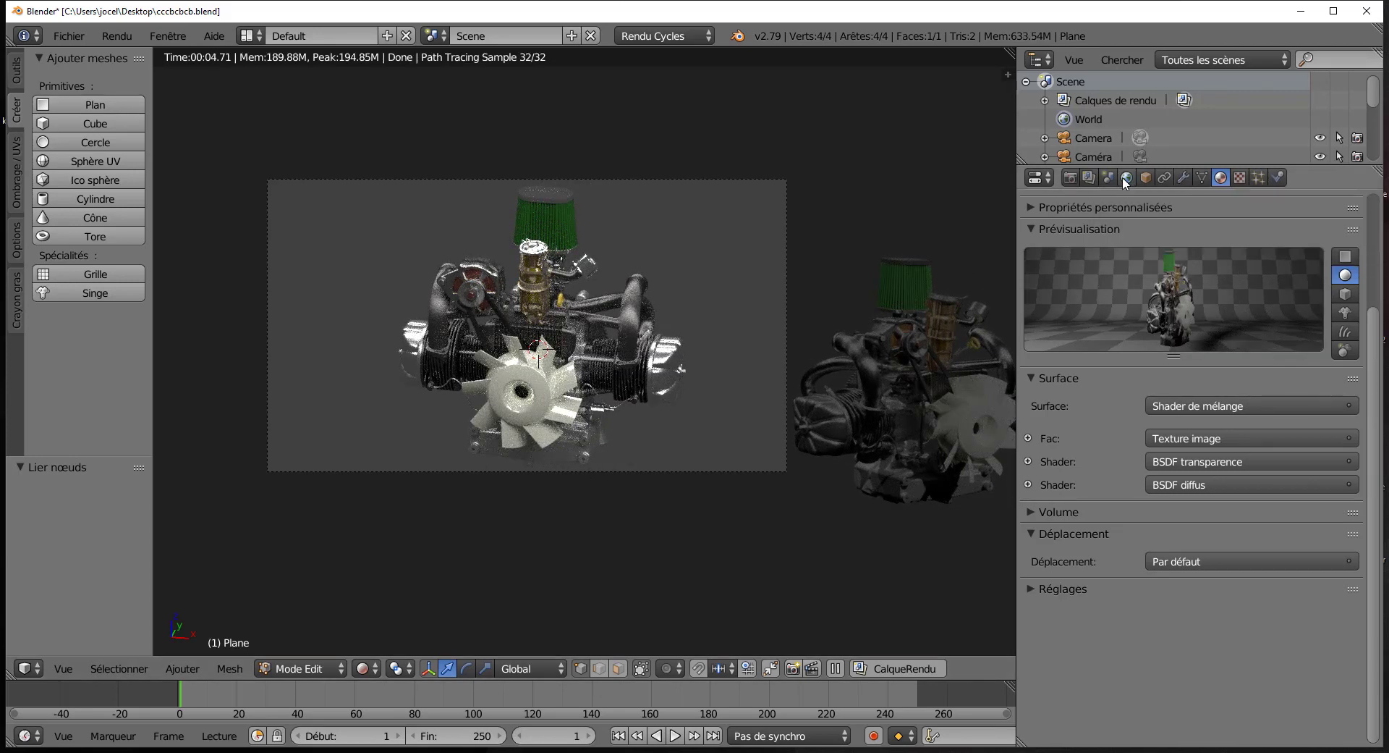
- Enable Transparent under Film in the render settings and expand the Chemins de lumière settings
click(1070, 177)
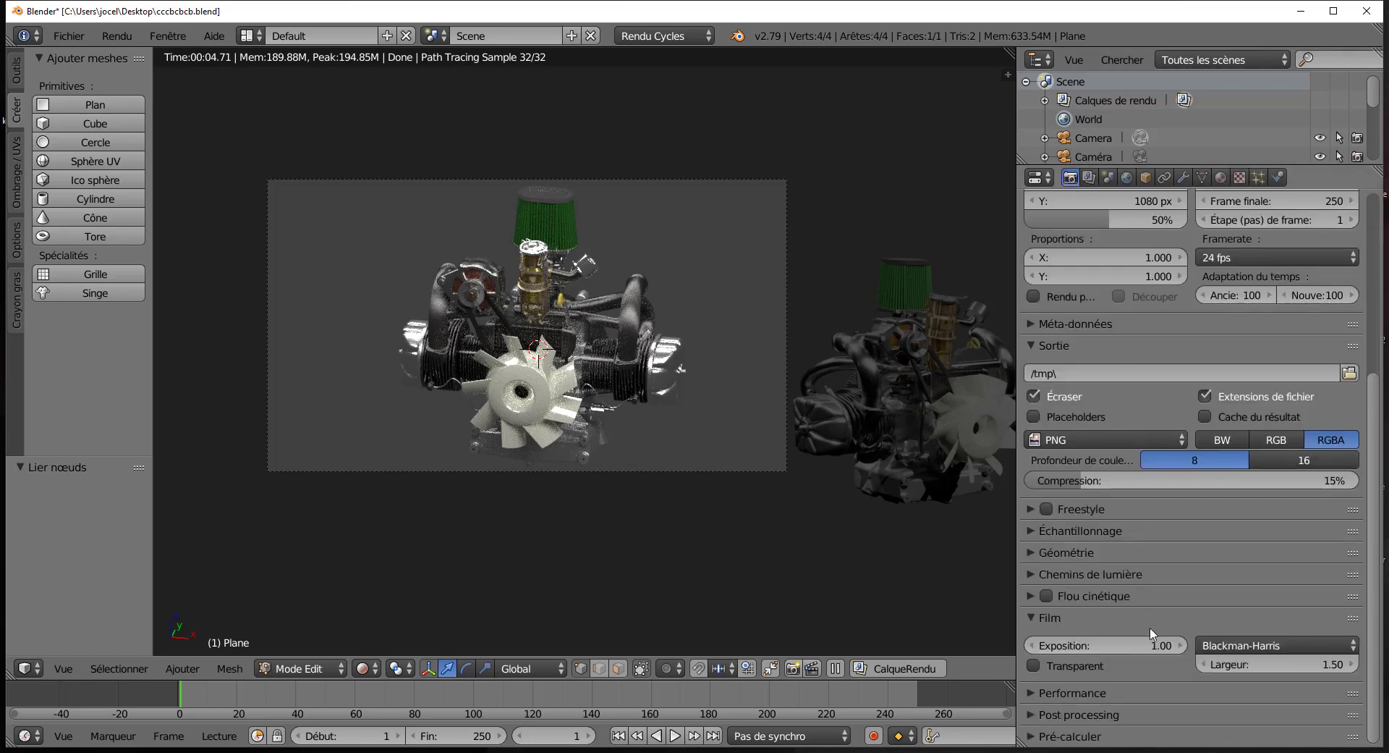
click(1055, 665)
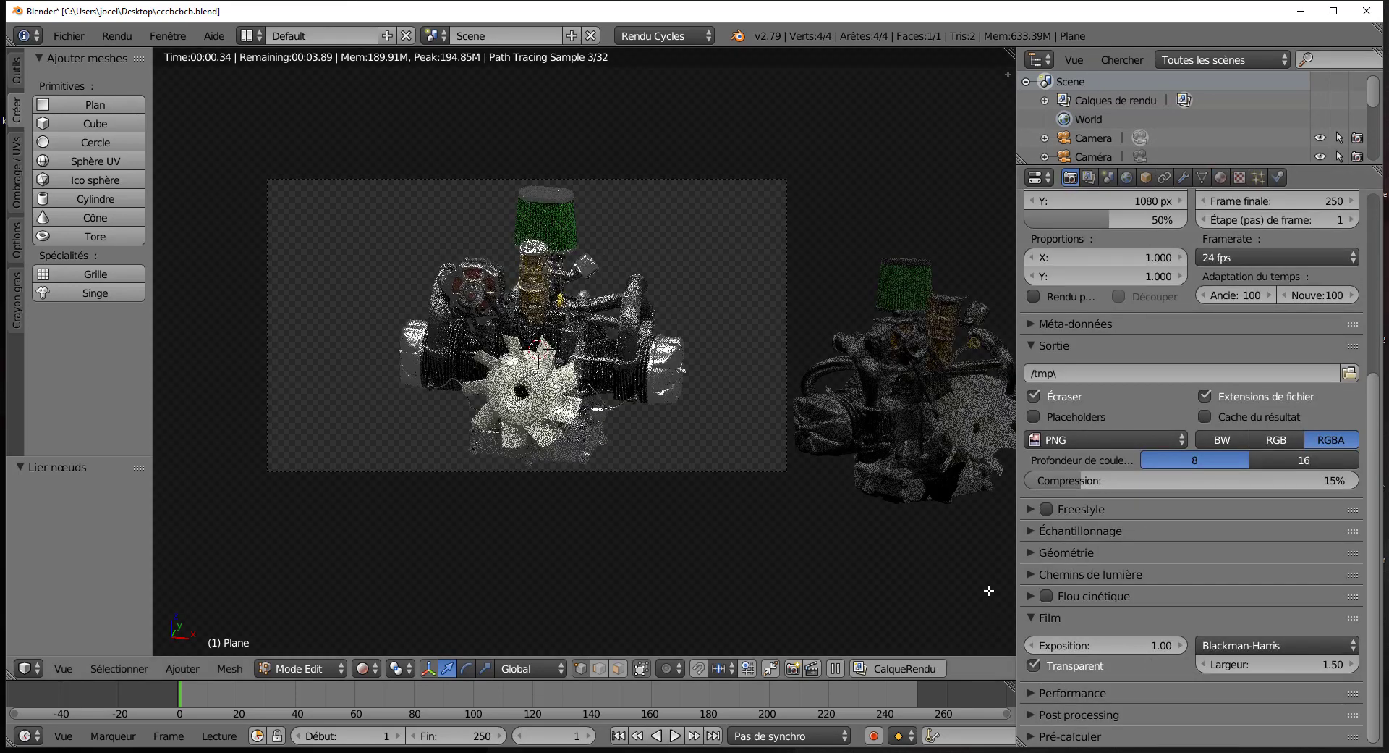
click(1026, 573)
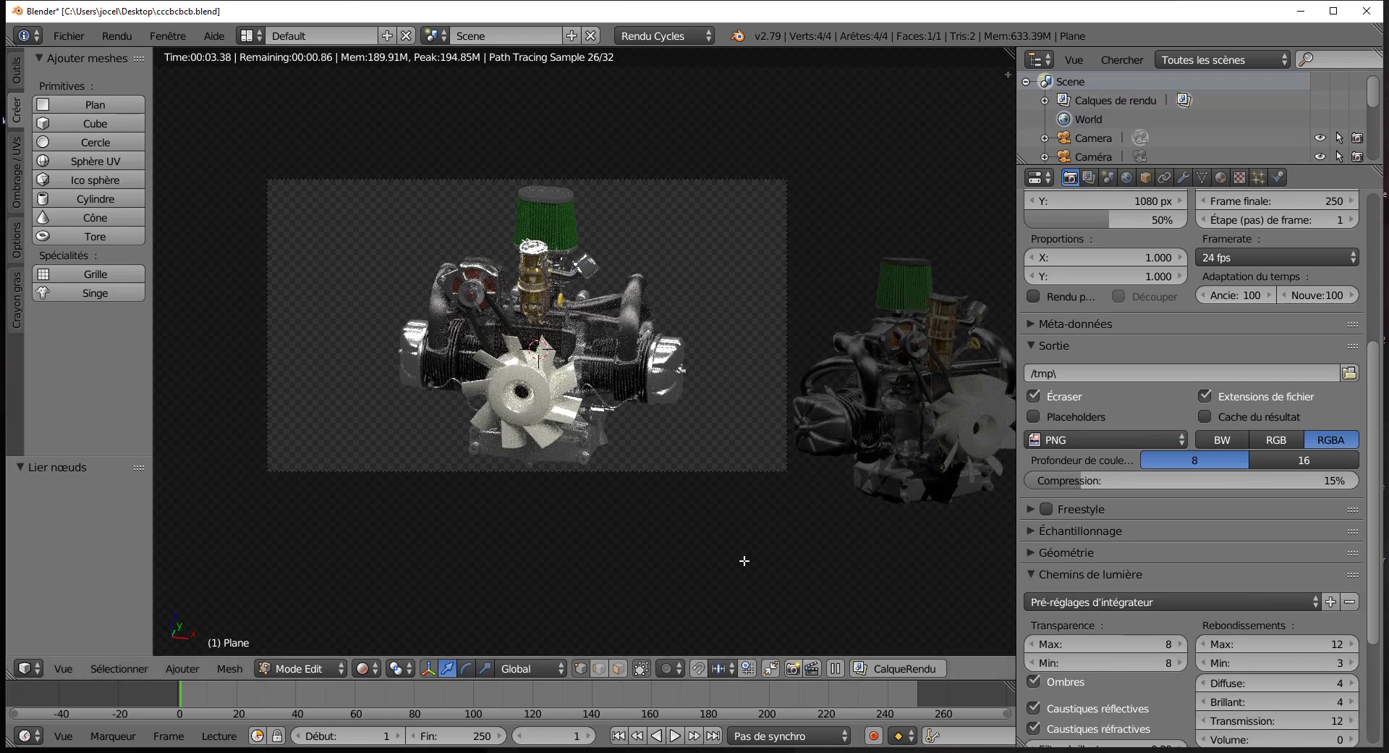
- Render the camera view as a still image and enlarge the area showing the render result
key(F12)
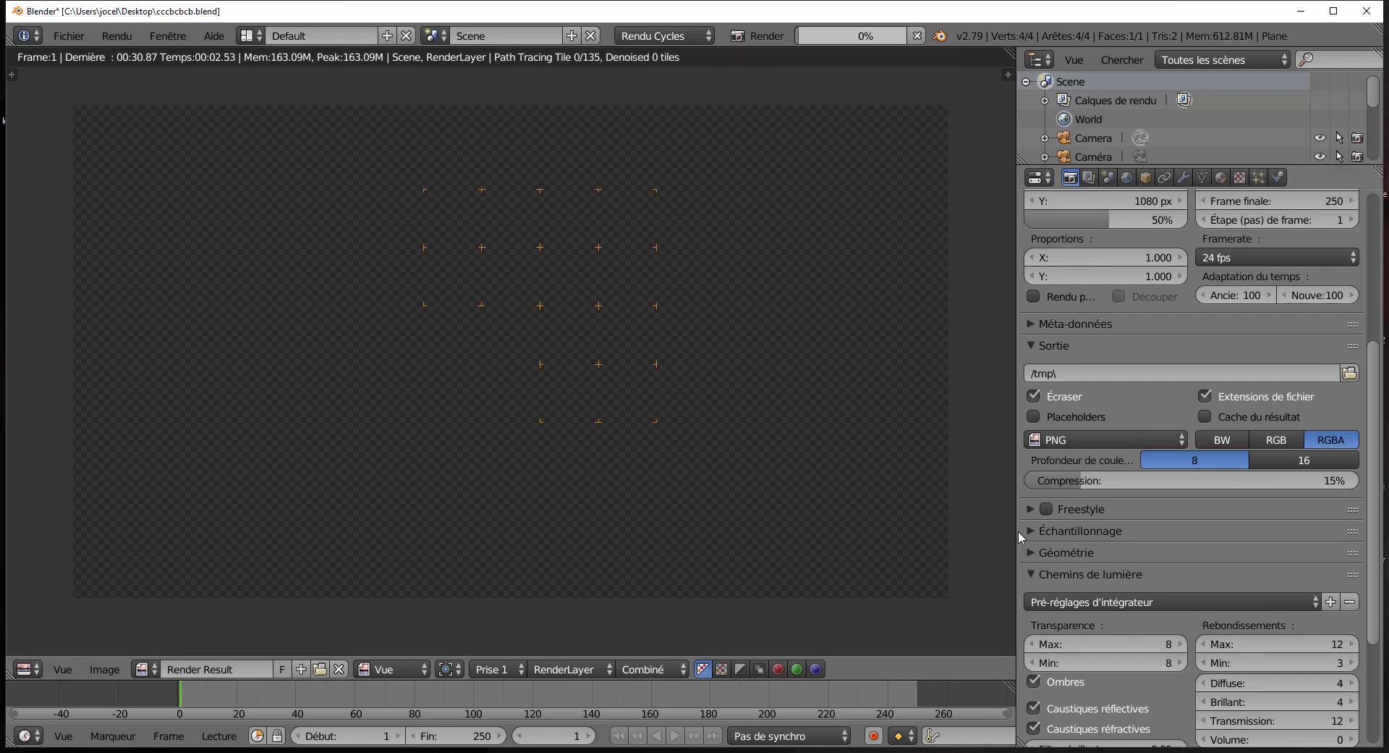
drag(1019, 537, 1150, 536)
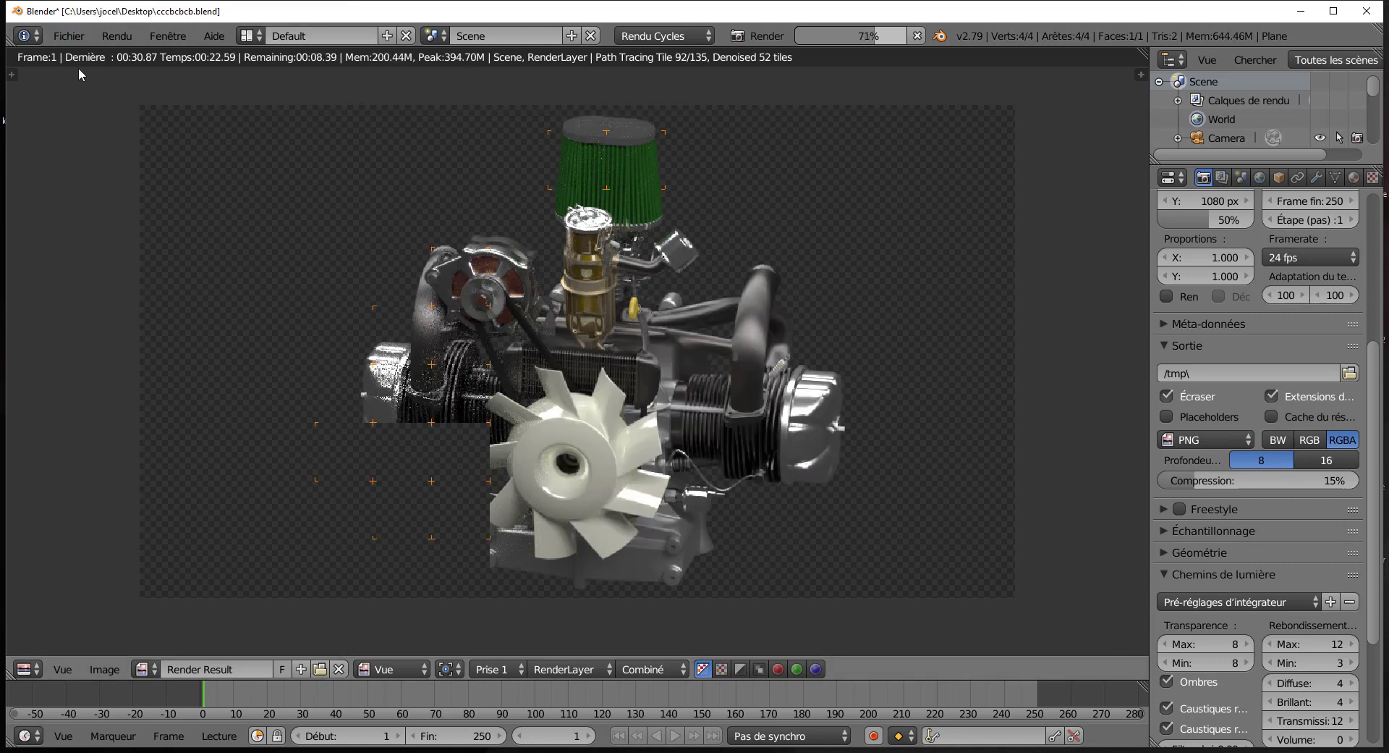
click(103, 669)
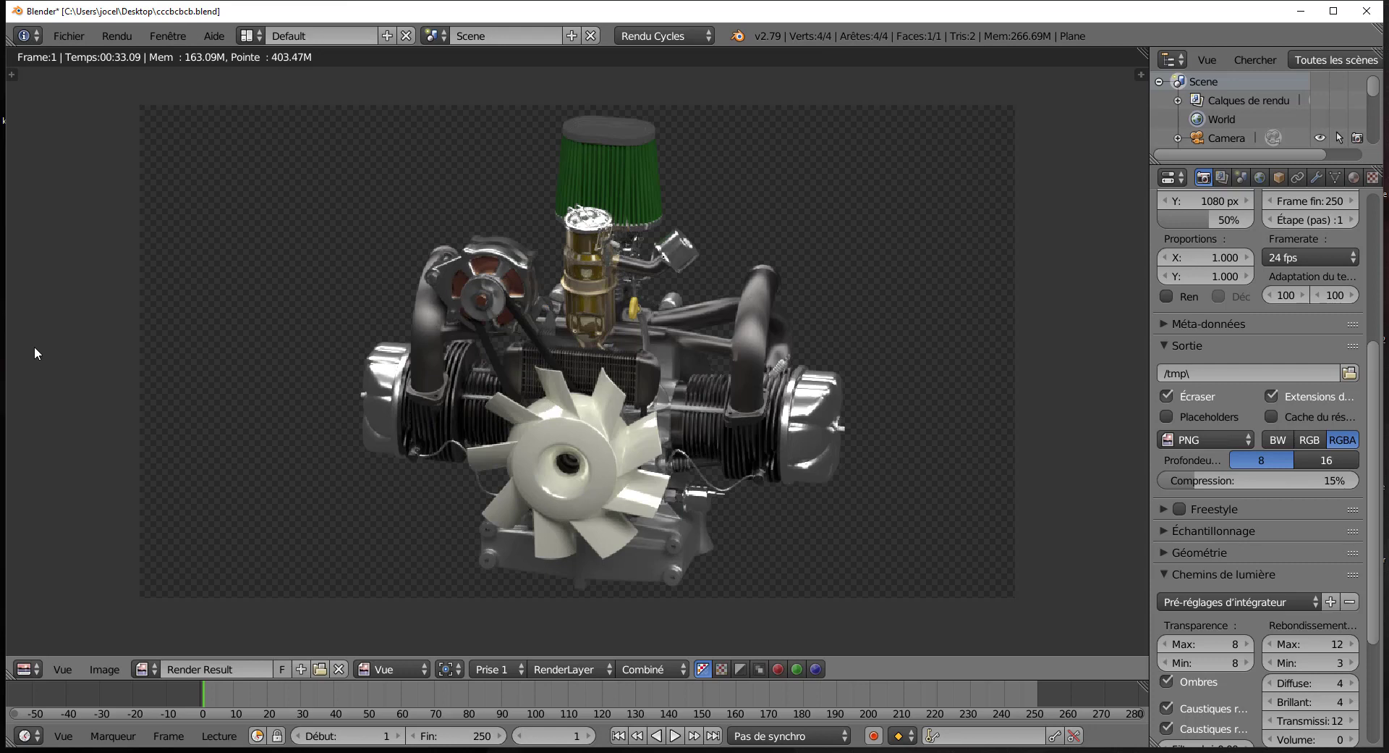
- Save the rendered image to the Desktop as gggghhjjjkkkkkkkkkkkkk.png
click(104, 669)
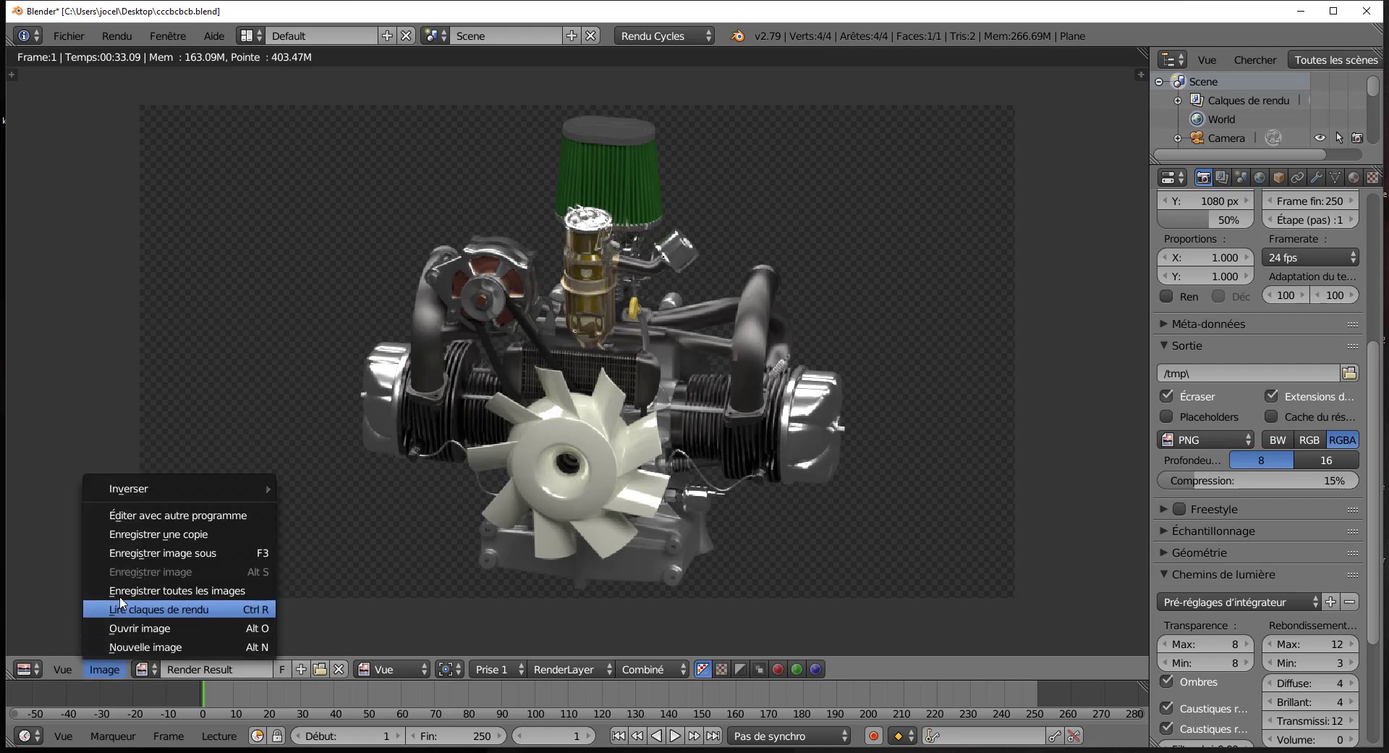
click(154, 552)
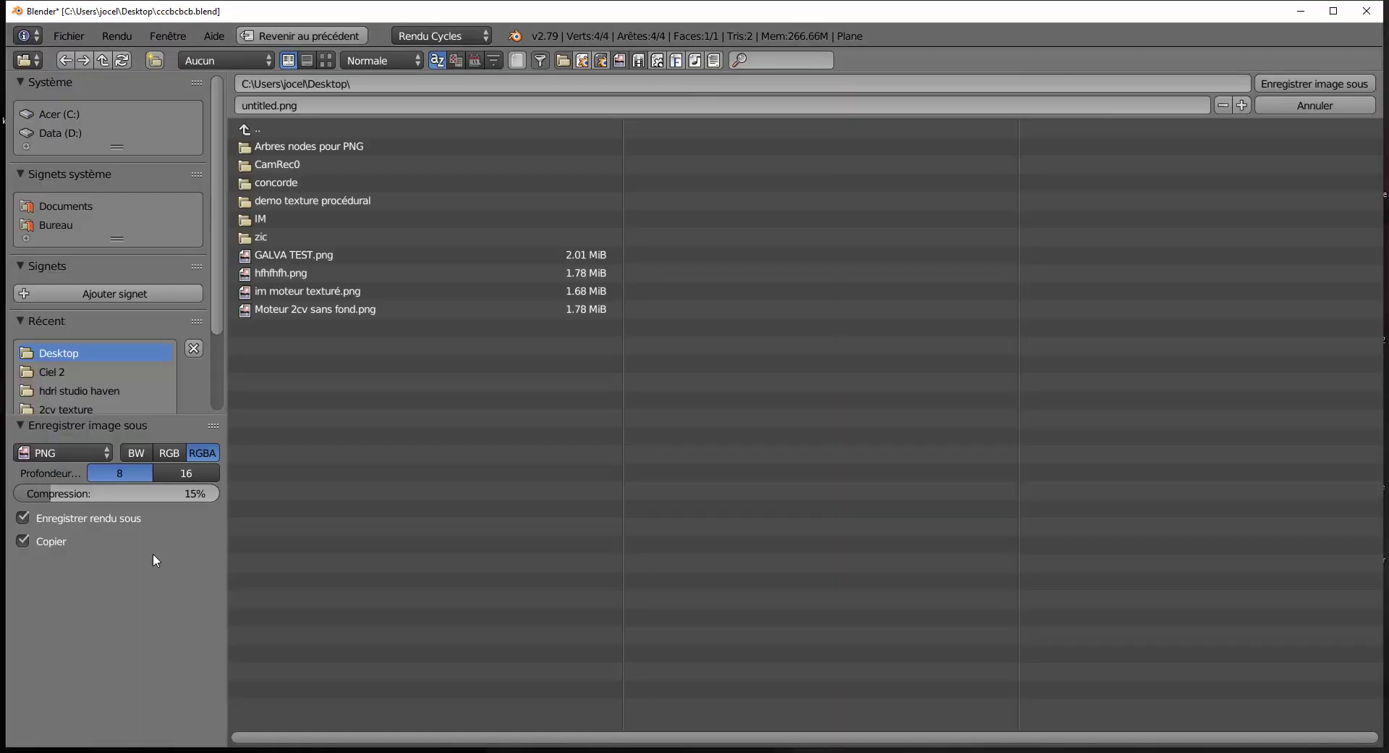
click(299, 111)
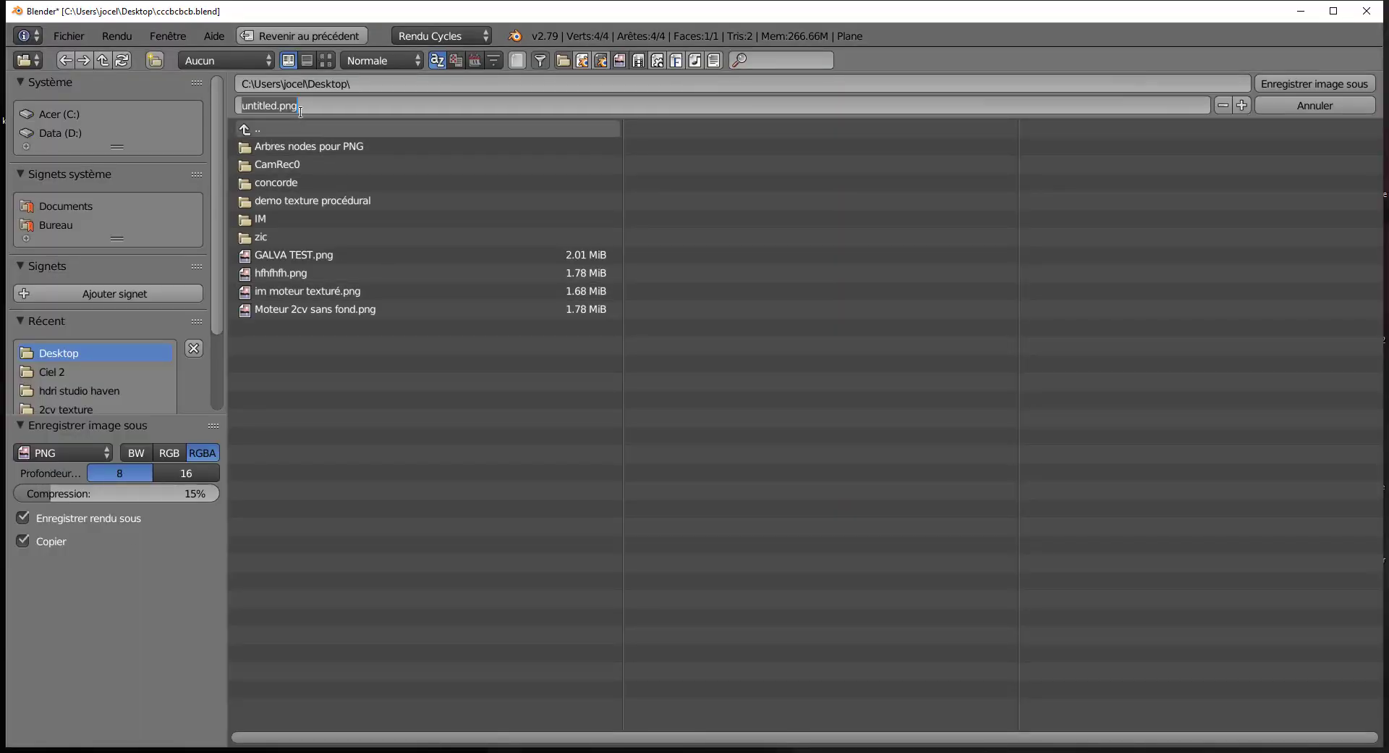
text(gggghhijjkkkkkkkkkkkkkkkk)
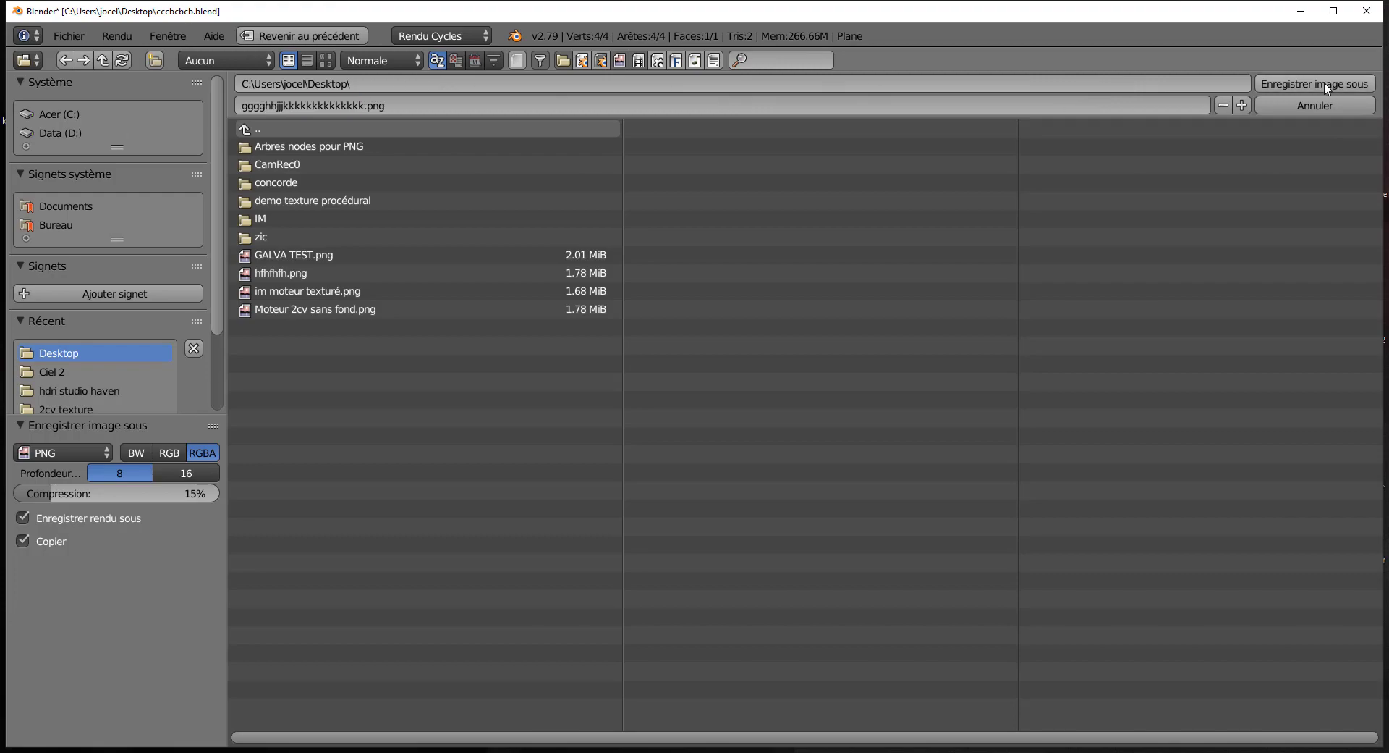
click(1324, 81)
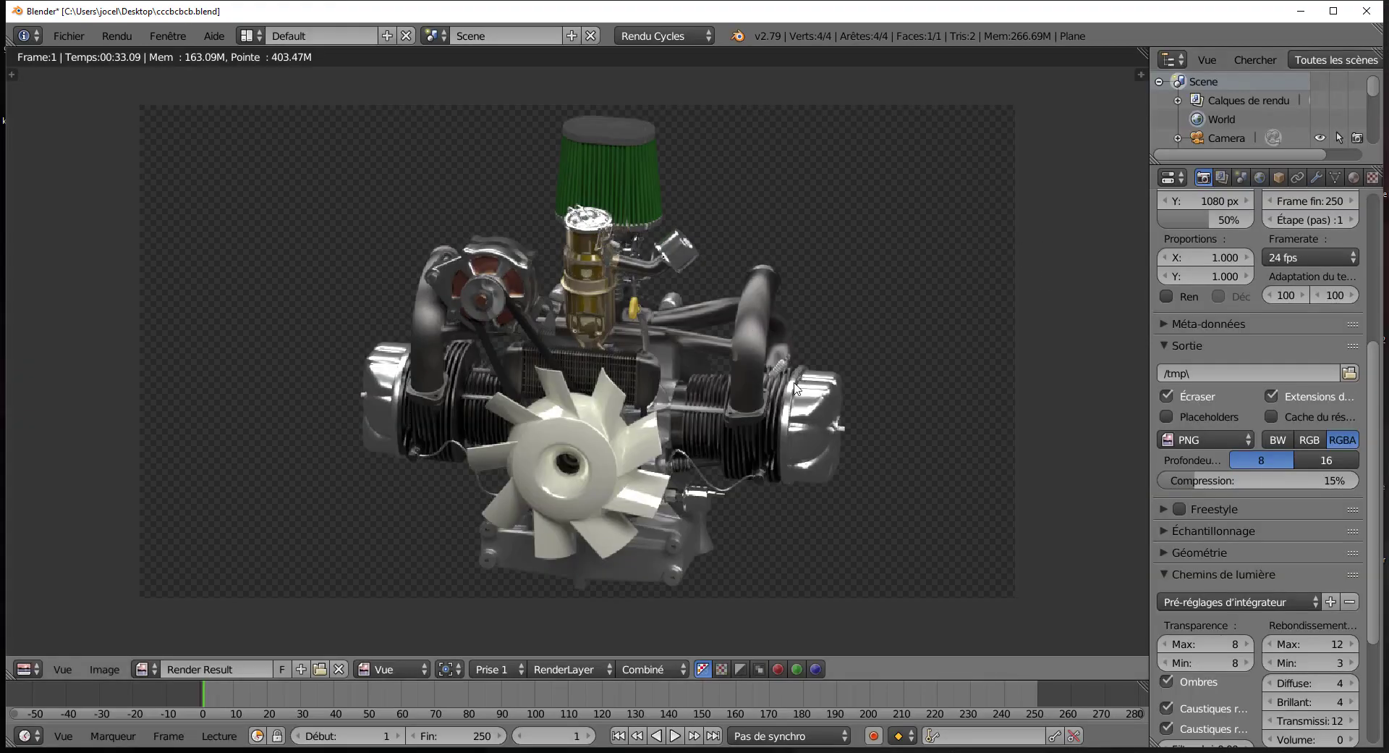
- Close the render result and return to the 3D view, zoomed far out from both engines
scroll(796, 388, down, 2)
scroll(796, 388, up, 1)
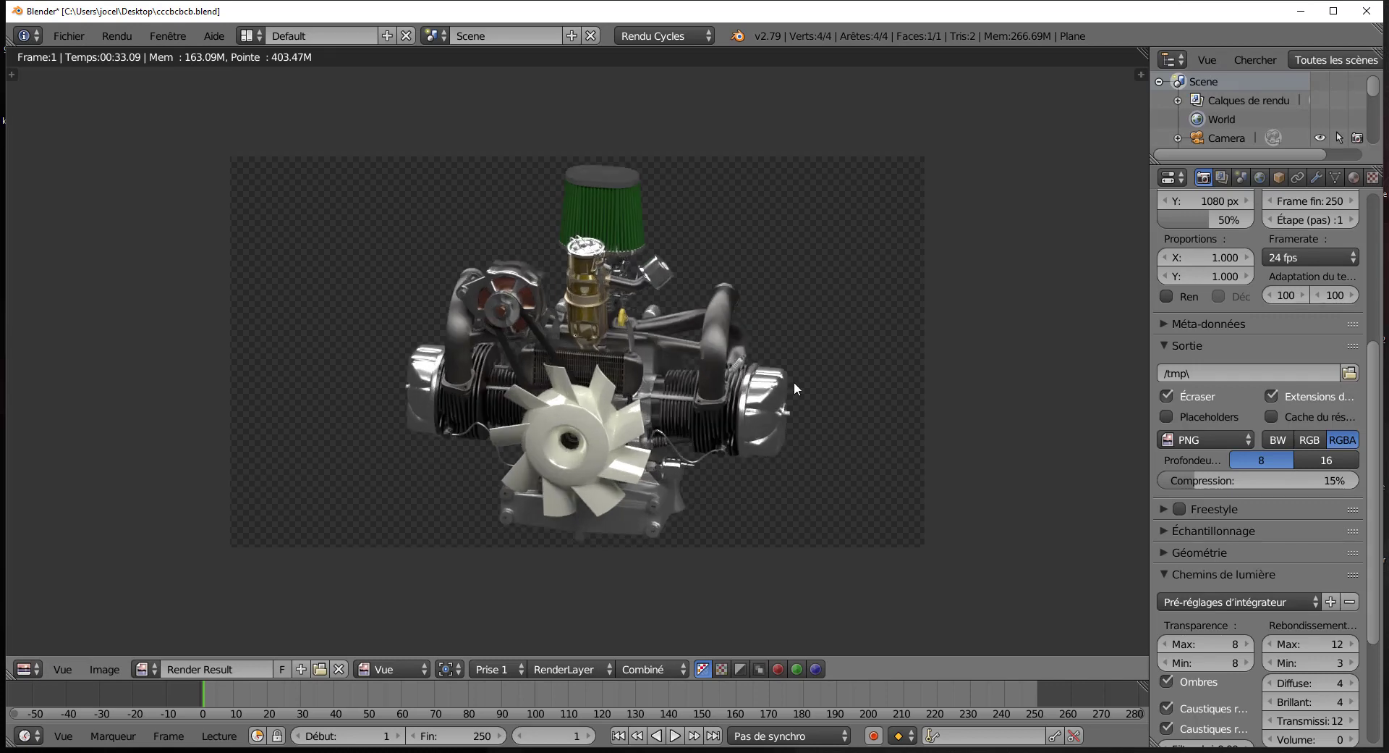
key(Escape)
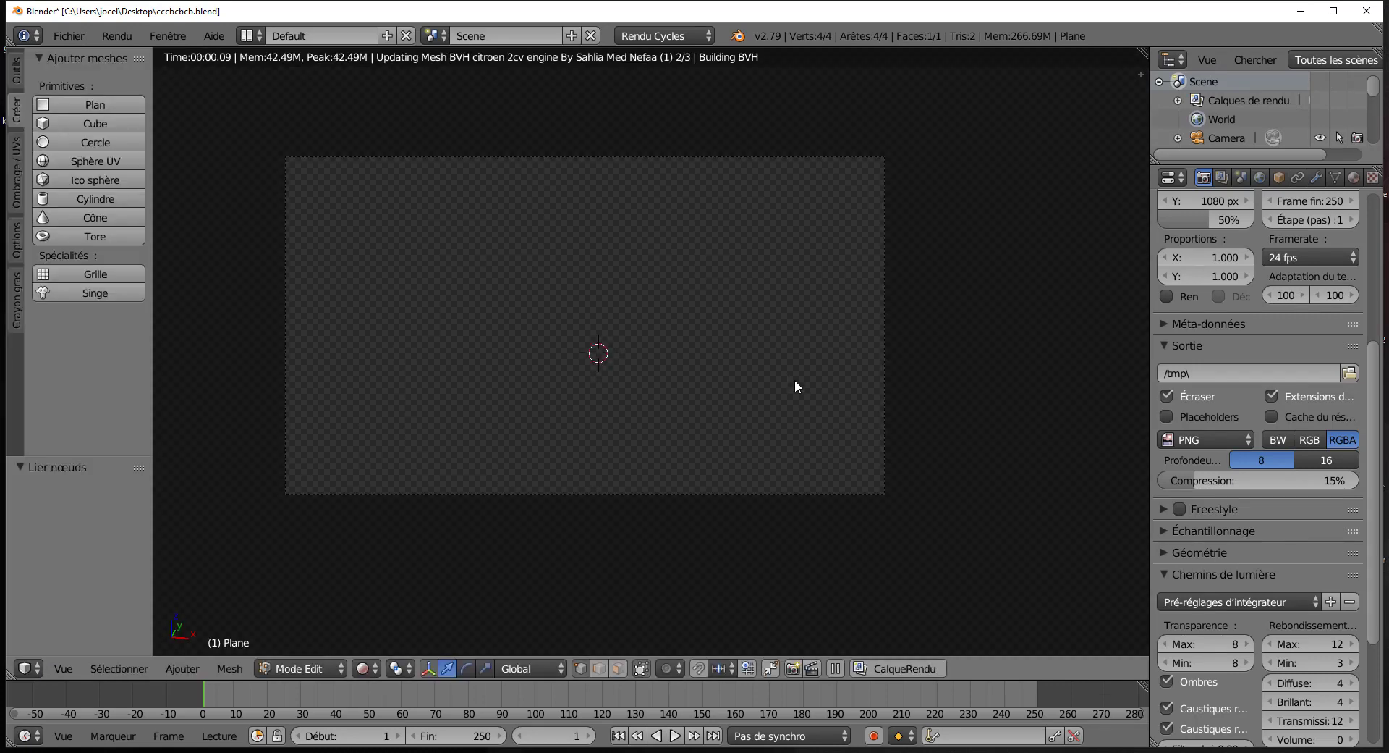
scroll(793, 380, down, 4)
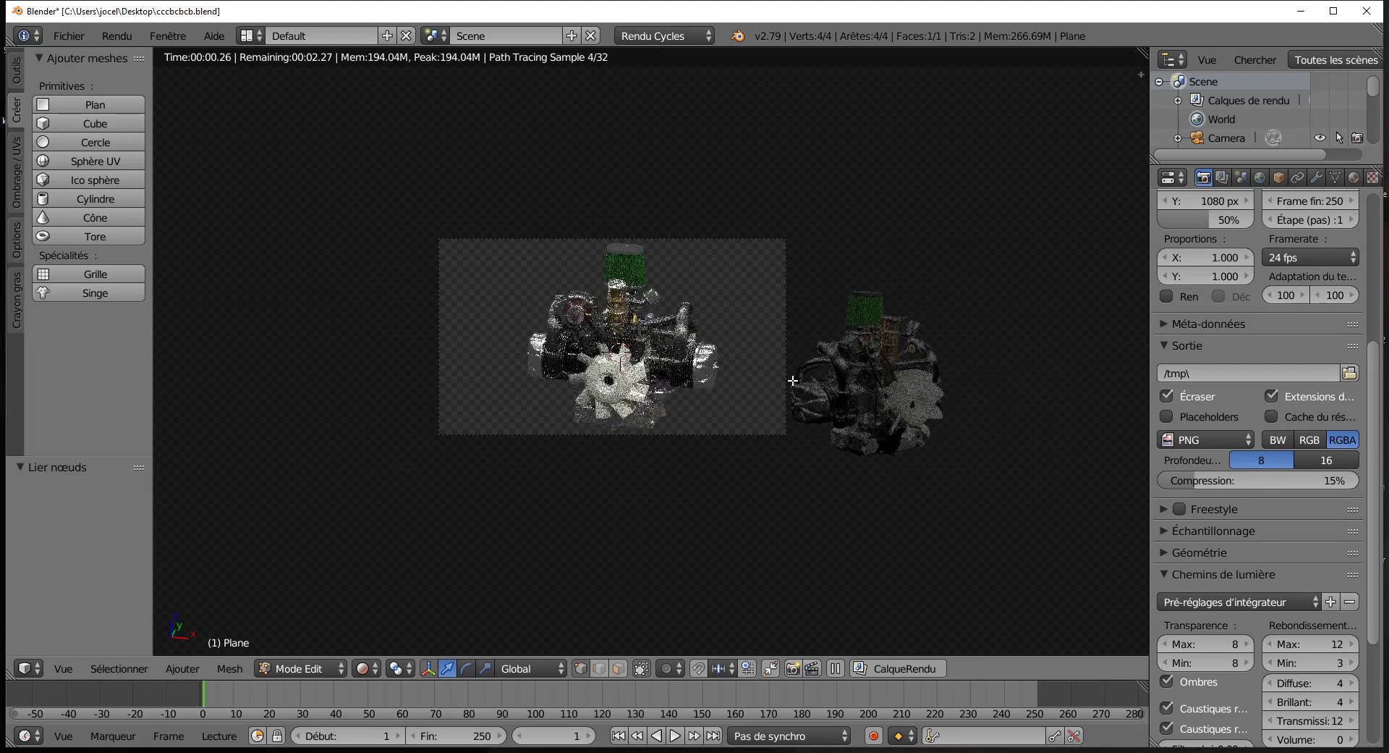
scroll(733, 390, up, 1)
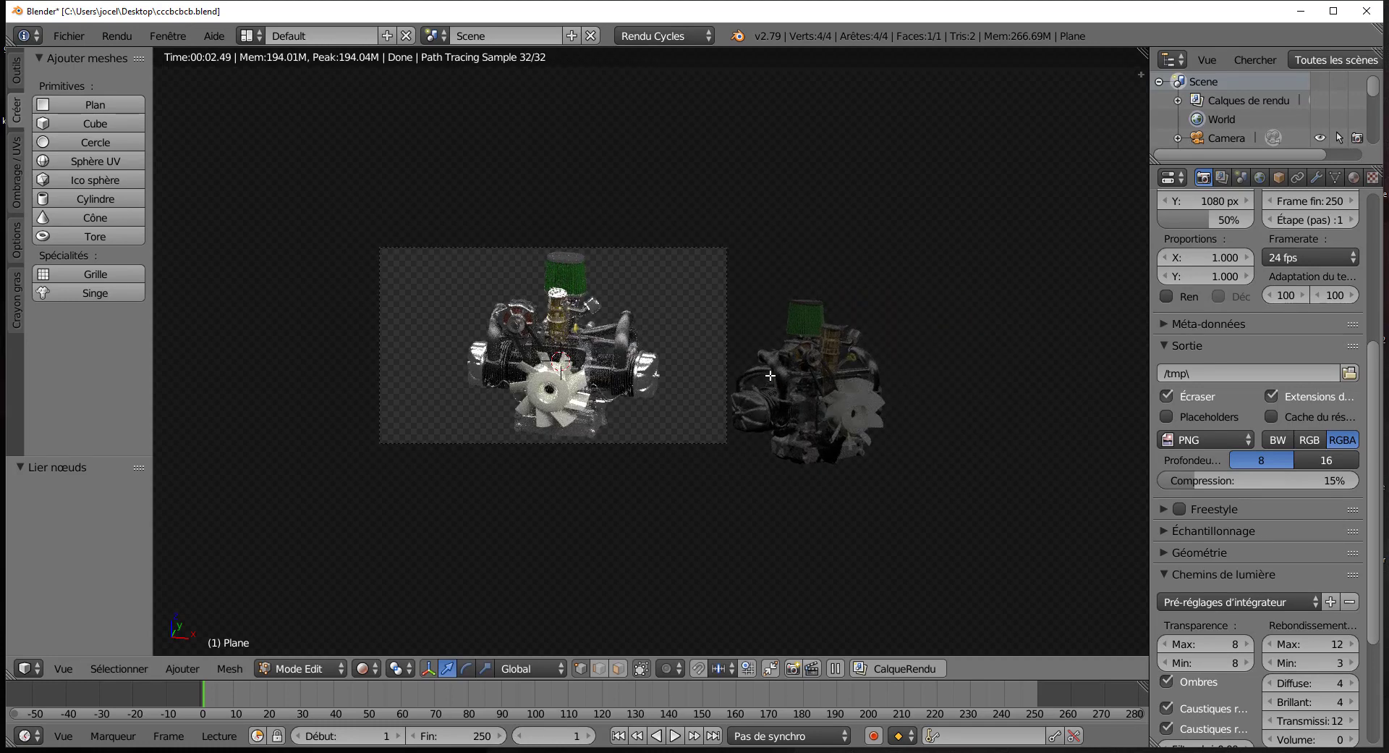
scroll(745, 487, down, 8)
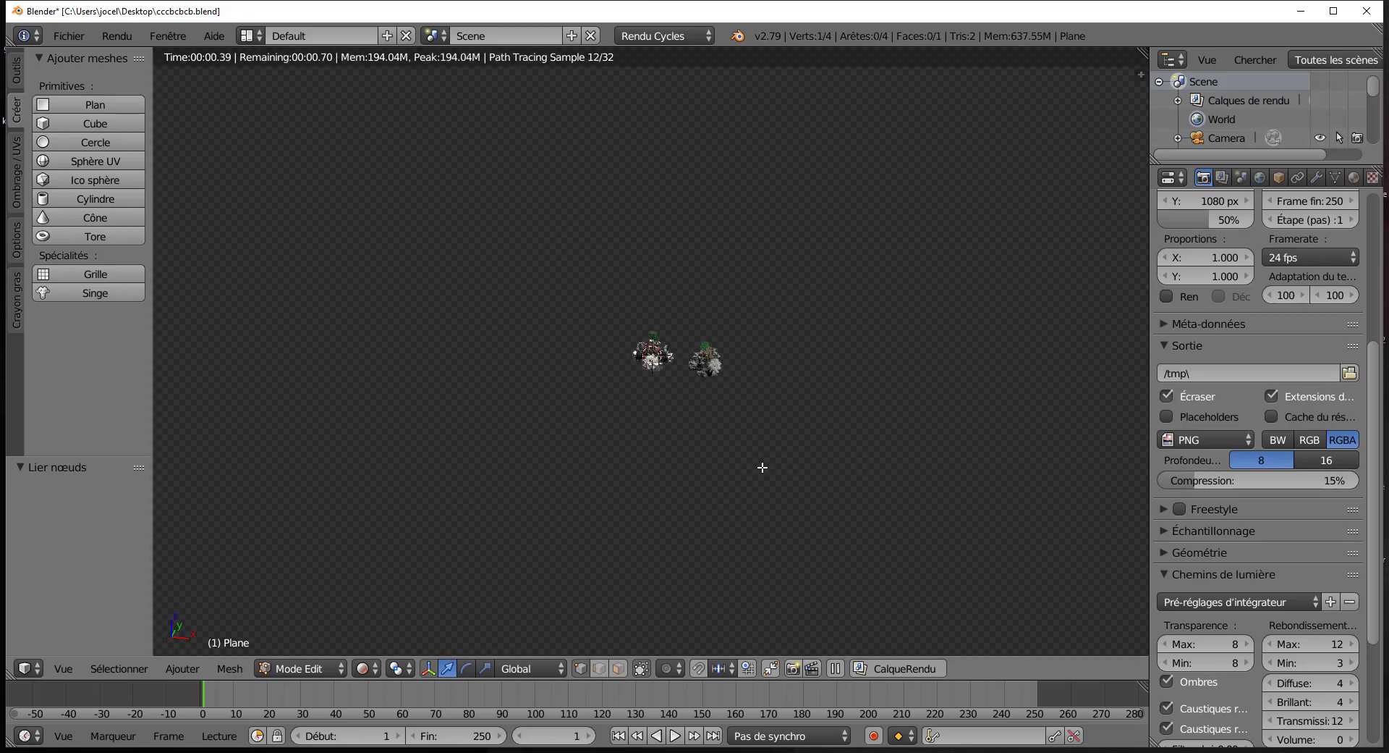
- Add a new plane to the selected Plane mesh in Edit mode and try moving it freehand
scroll(760, 448, up, 3)
scroll(771, 389, up, 2)
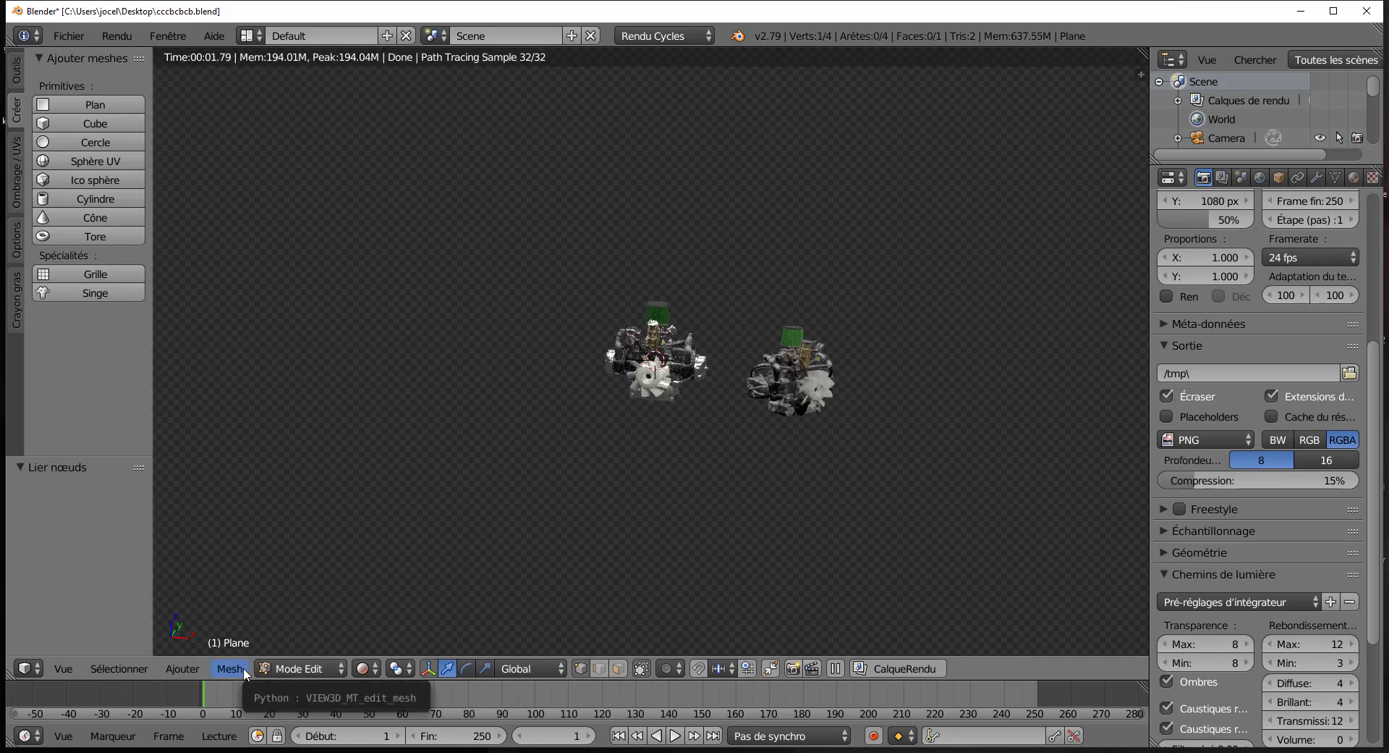
click(178, 669)
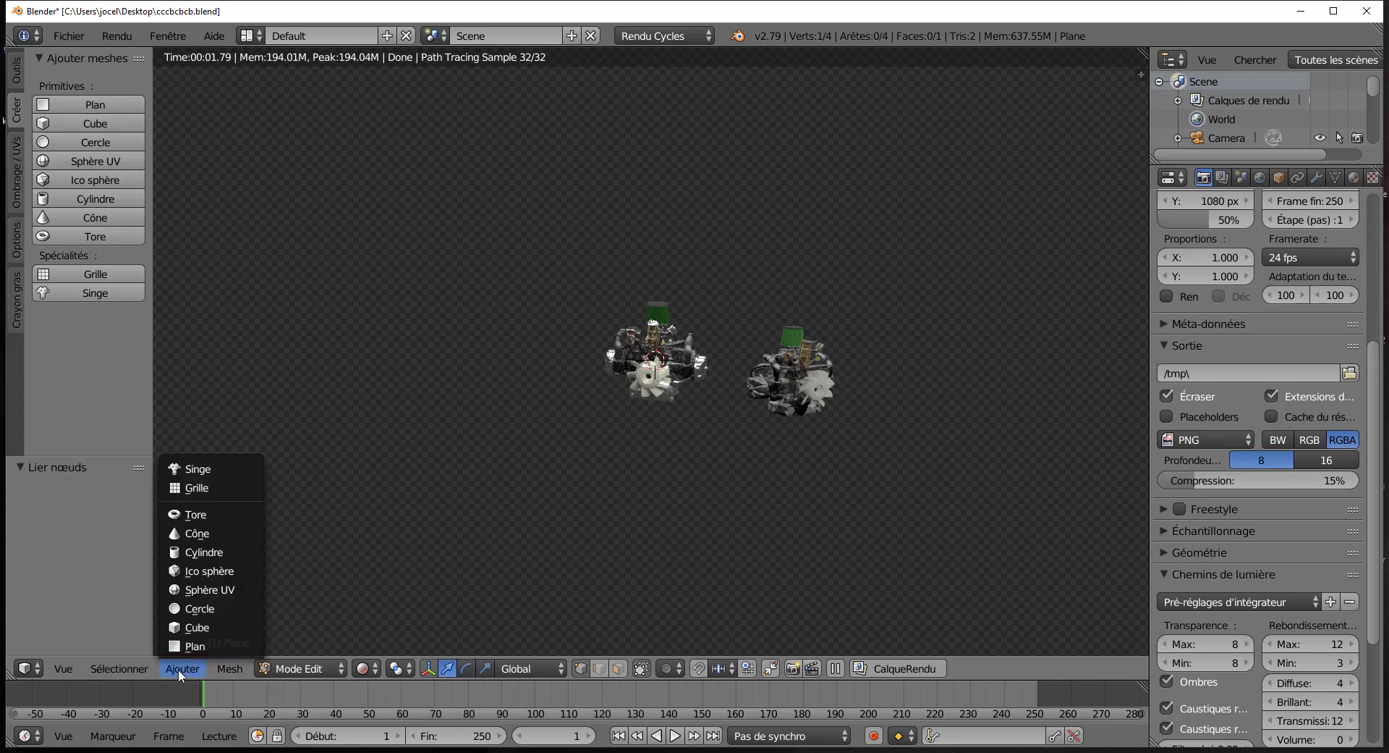
click(194, 646)
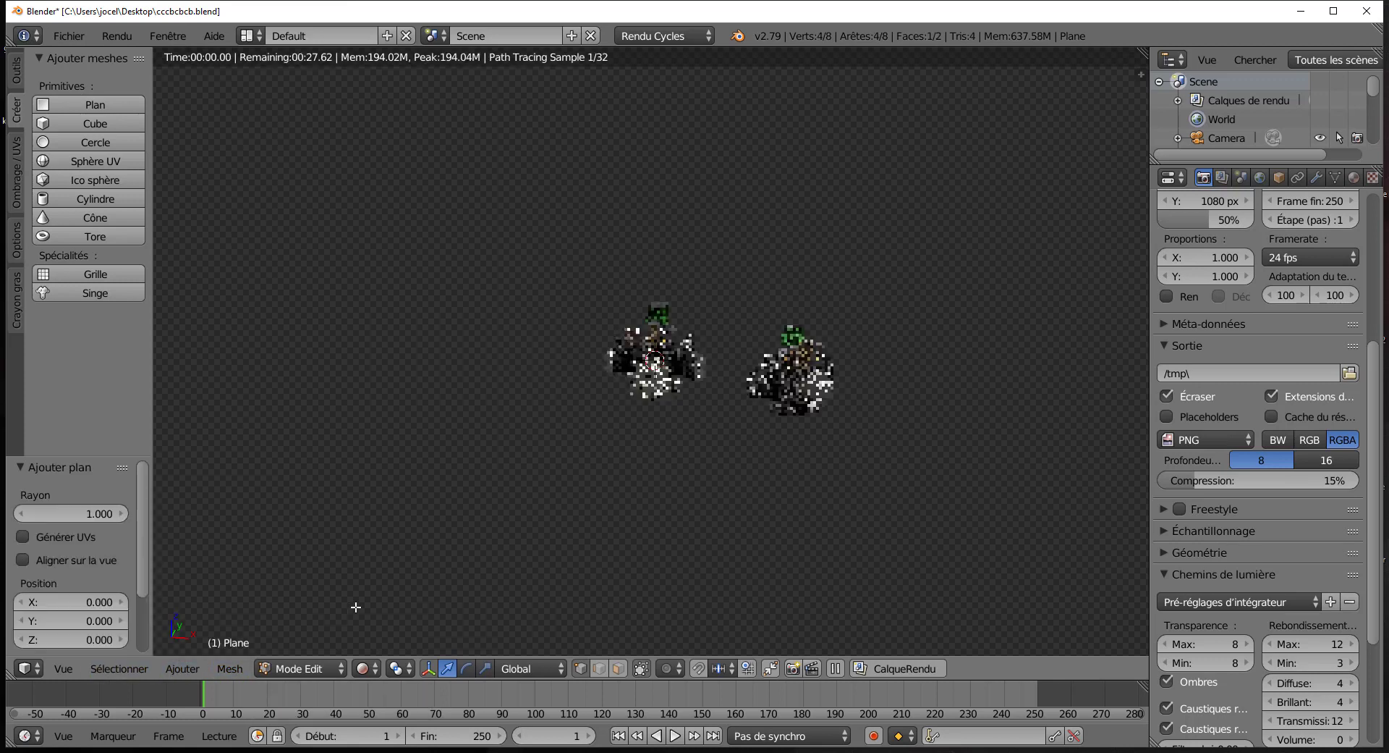
key(g)
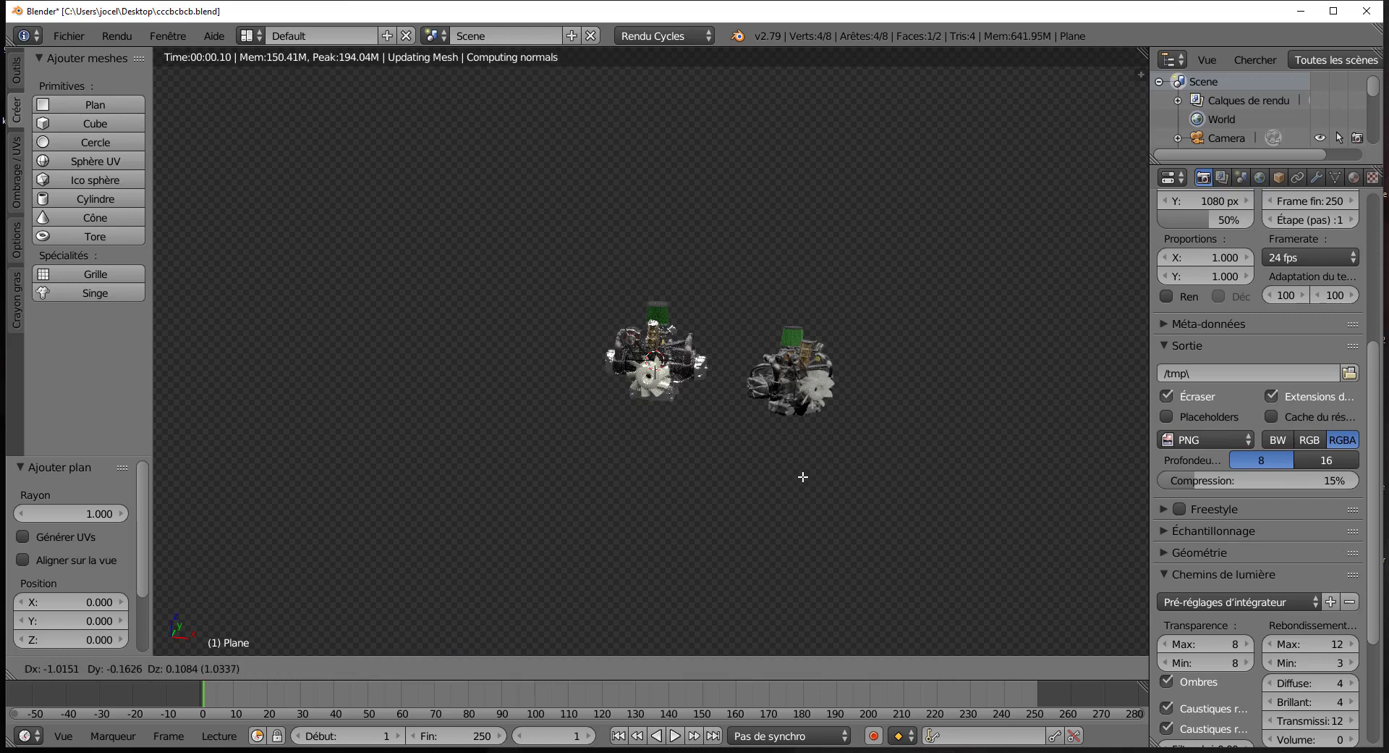
click(675, 505)
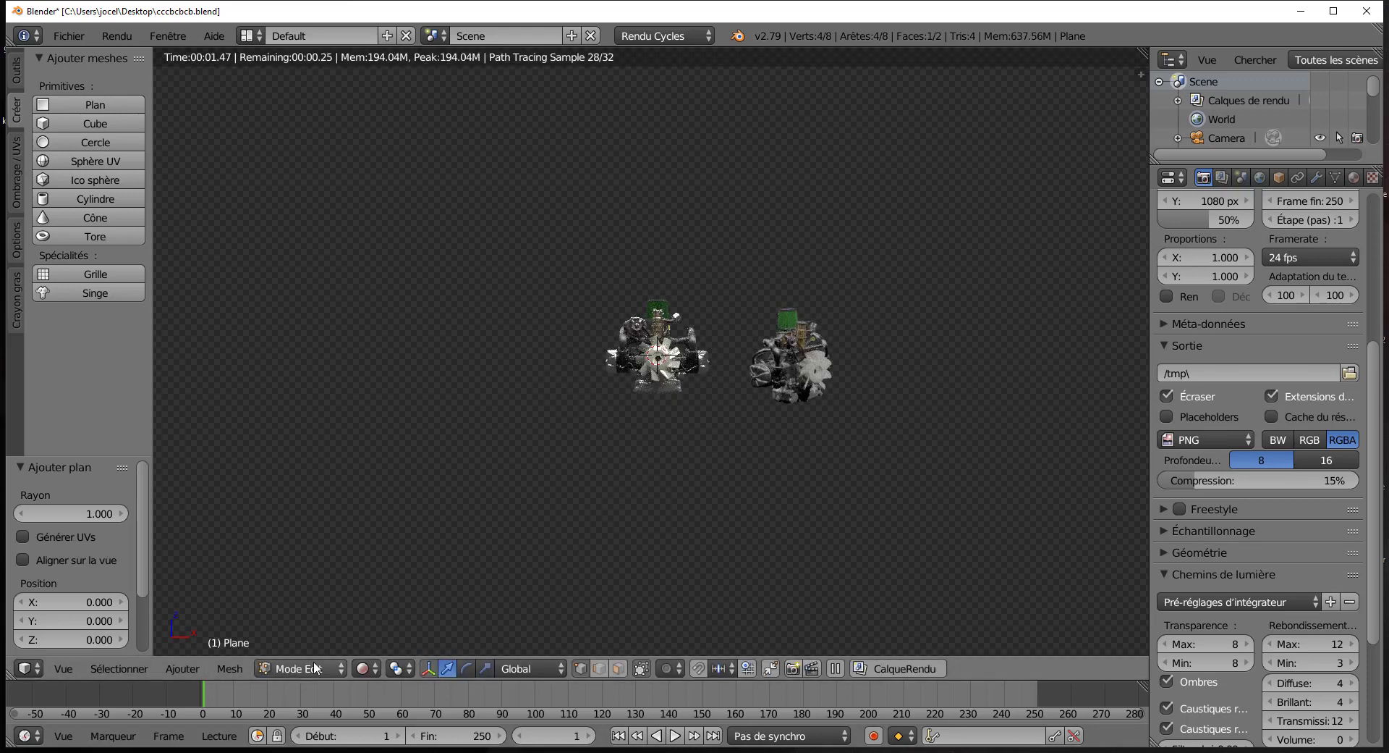
- Set the viewport shading to Matériau and move the new plane about 2.1 units along X, past the engine image plane
click(361, 668)
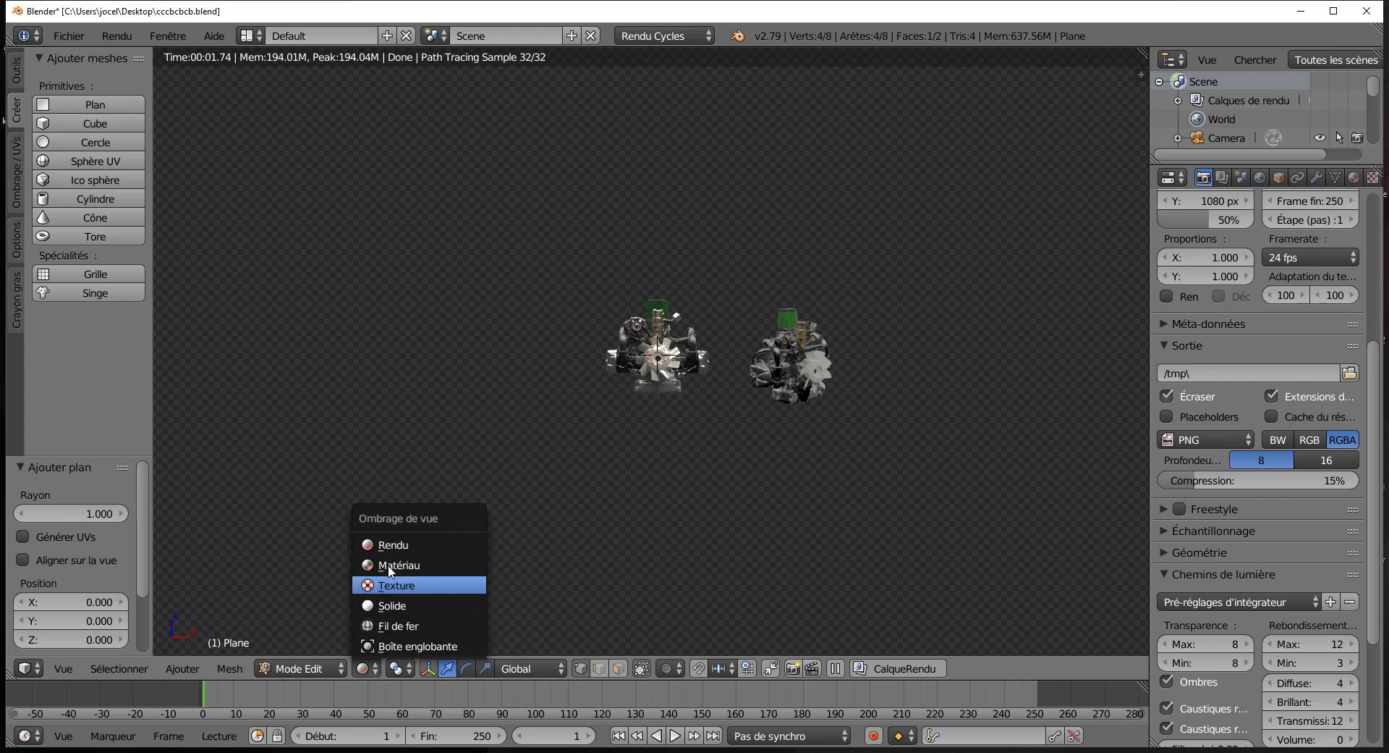
key(Return)
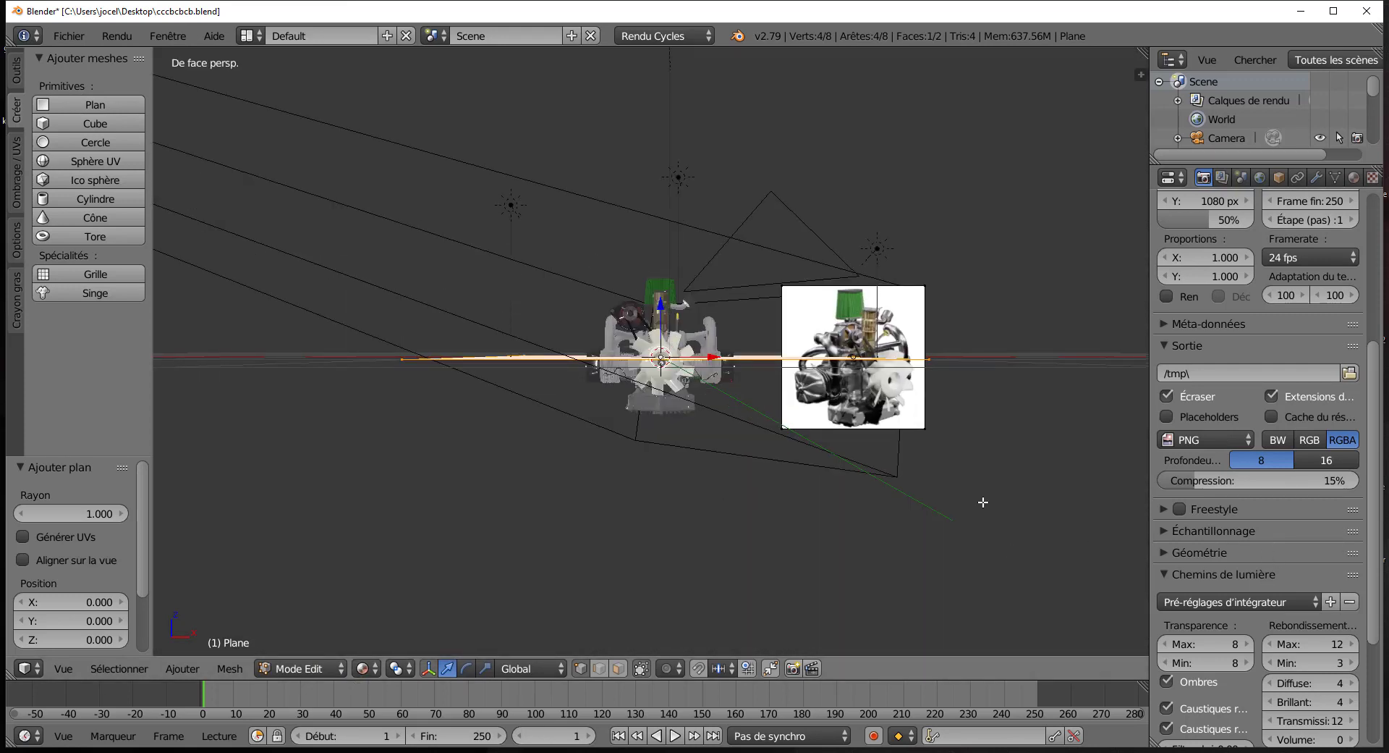
shift+middle_drag(984, 496, 716, 504)
key(g)
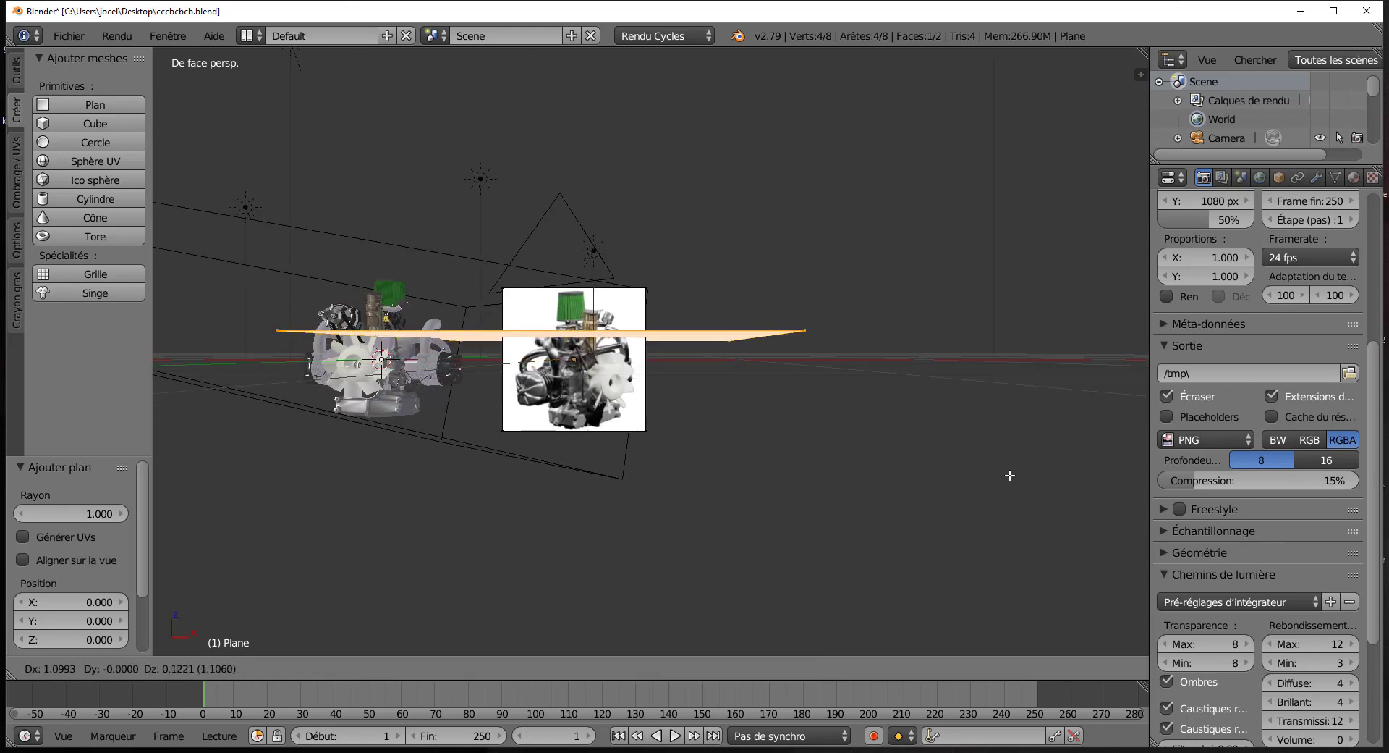
click(1046, 527)
- Rotate the new plane 90° around the global X axis and scale it uniformly to about 0.488
key(r)
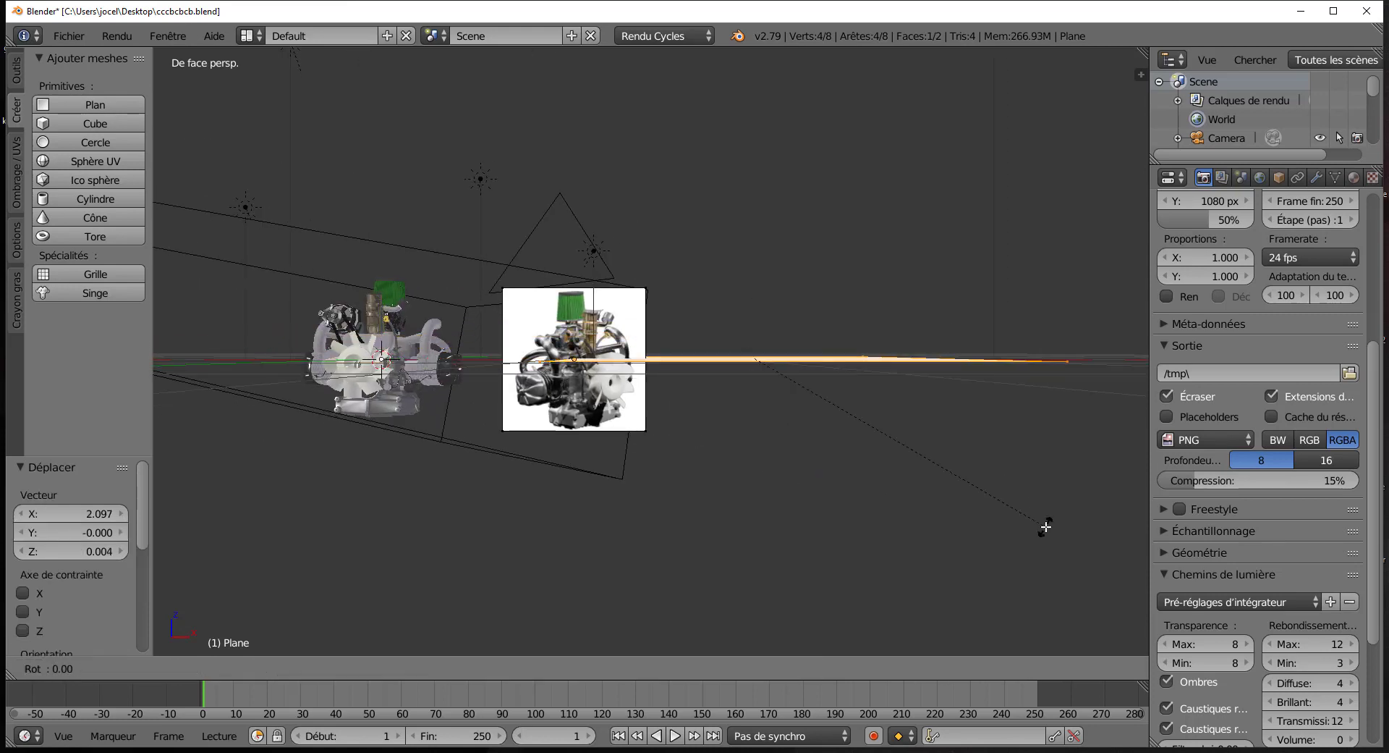
key(Escape)
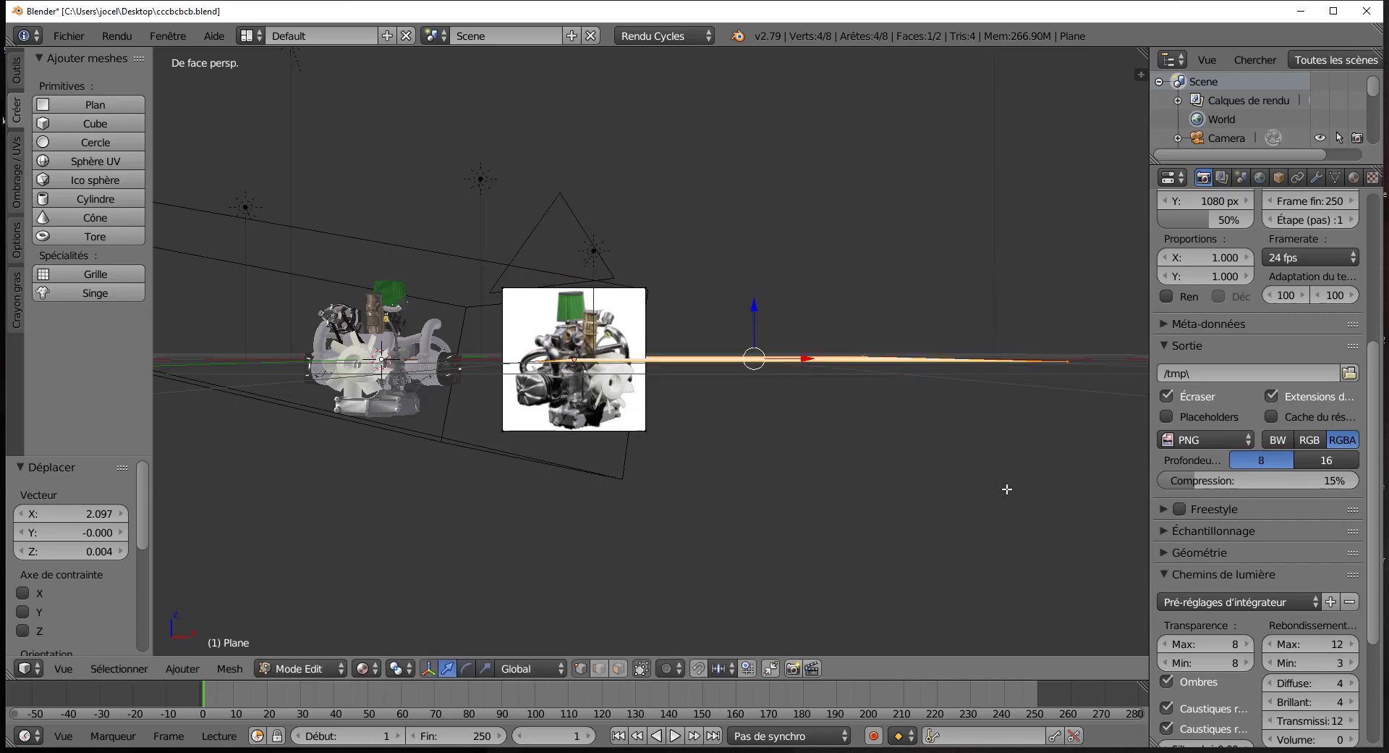
text(rx90)
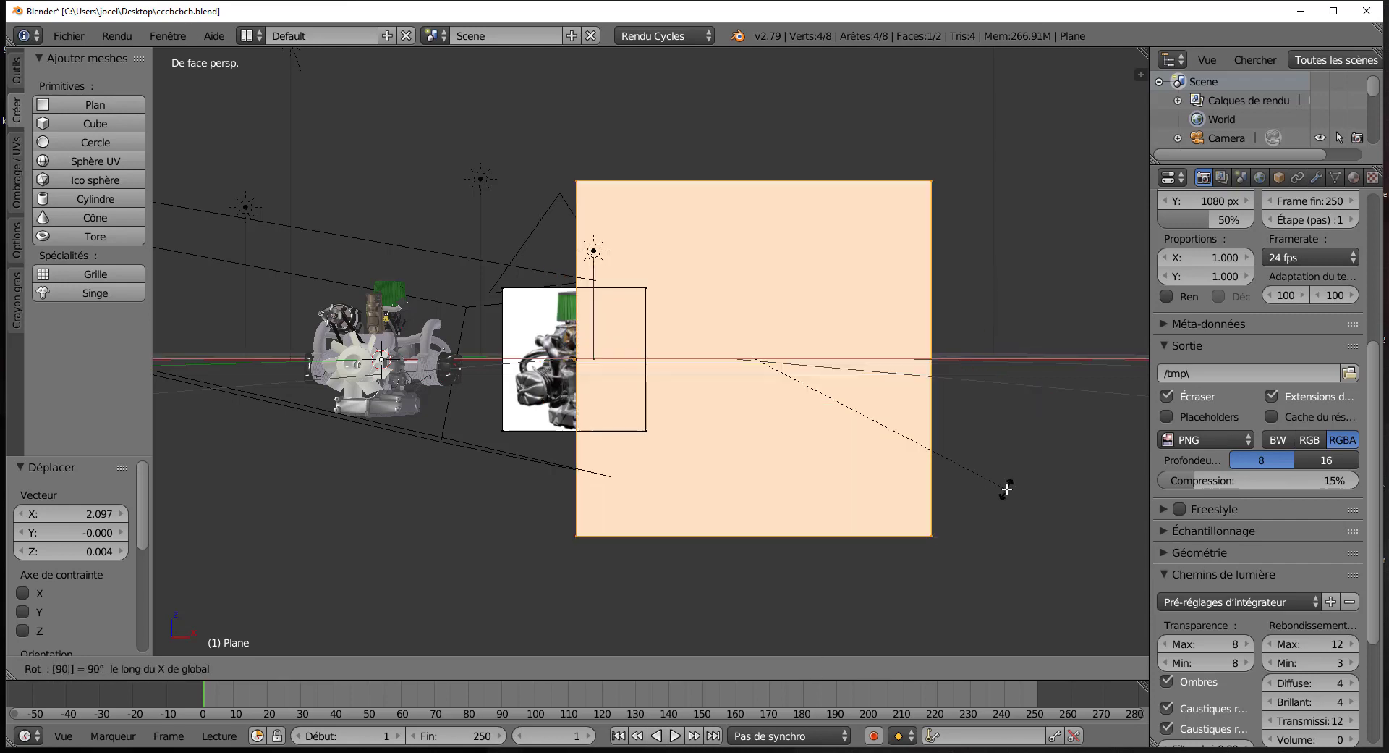
key(Return)
key(s)
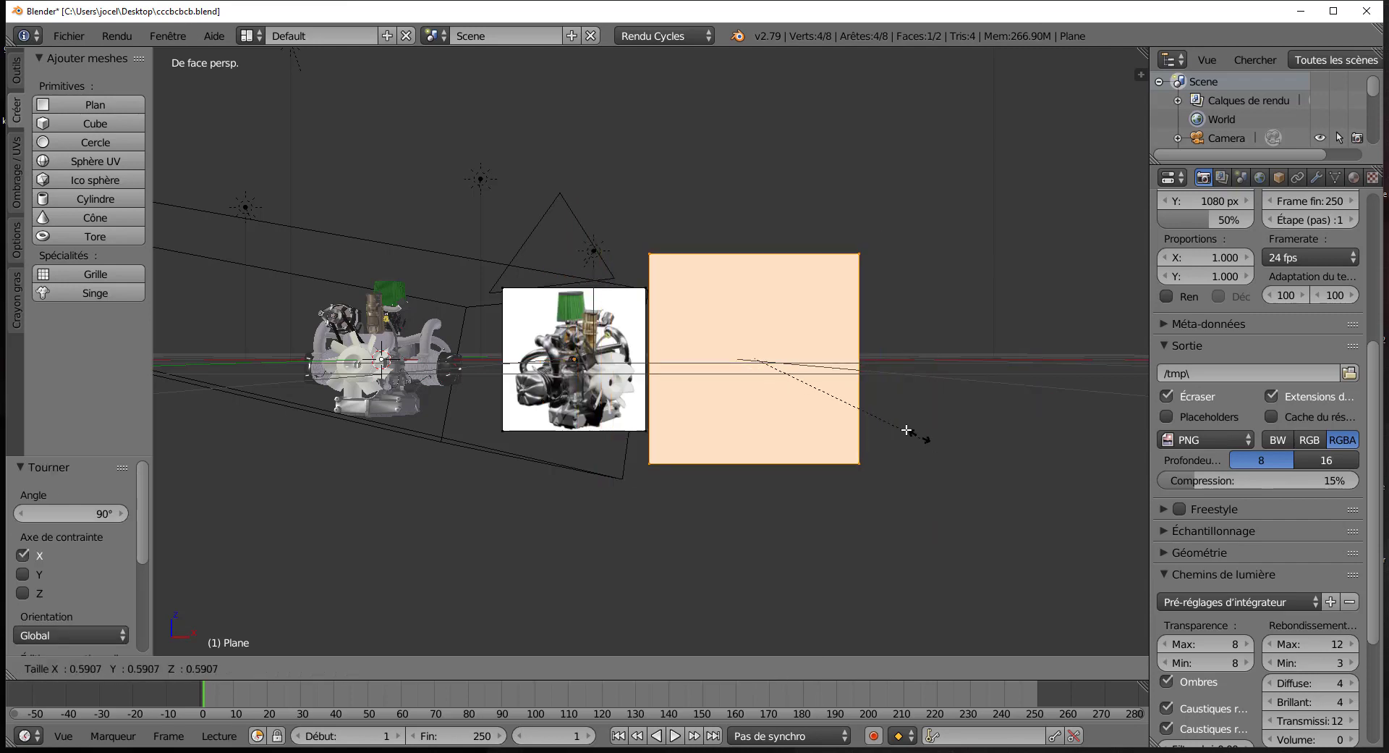
click(897, 420)
key(alt+Home)
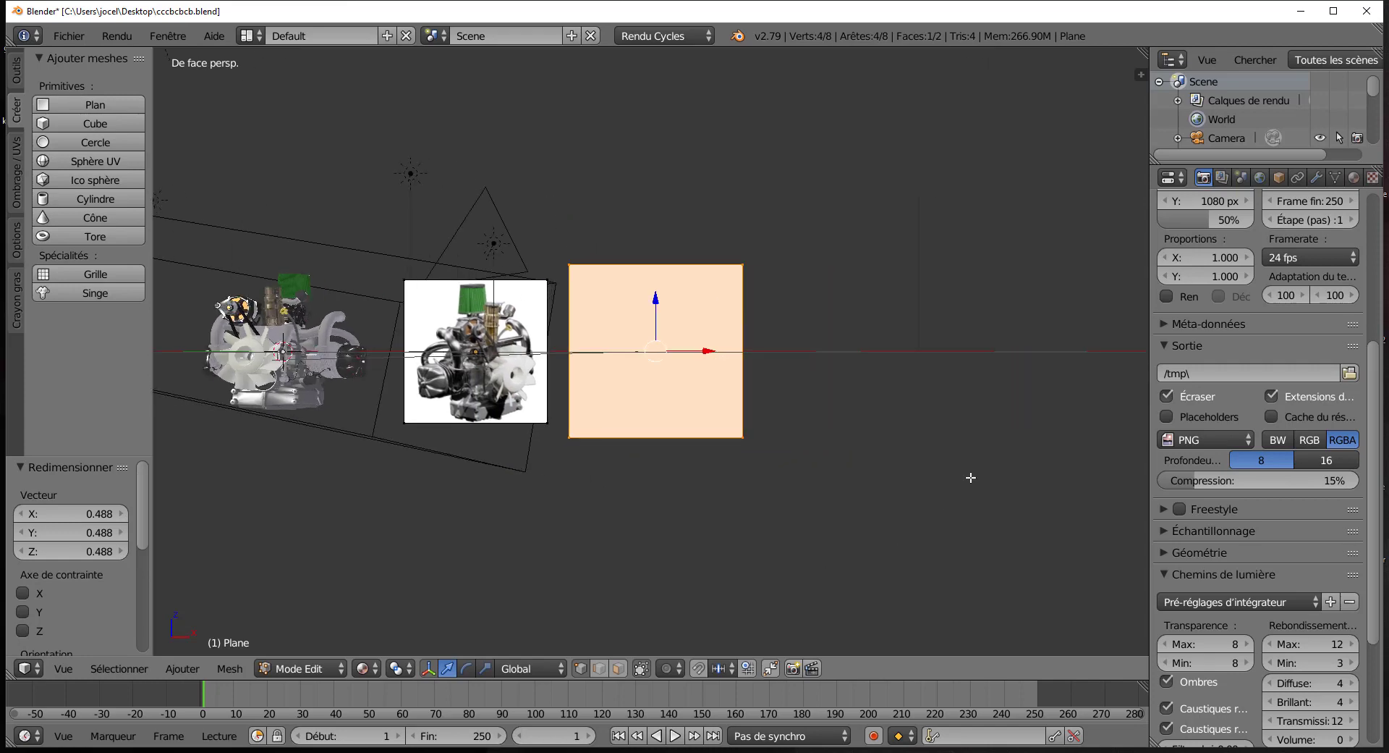
- Open the plane's material settings in a widened properties area, try to remove the material slot, and unlink Material.001
drag(1150, 369, 995, 376)
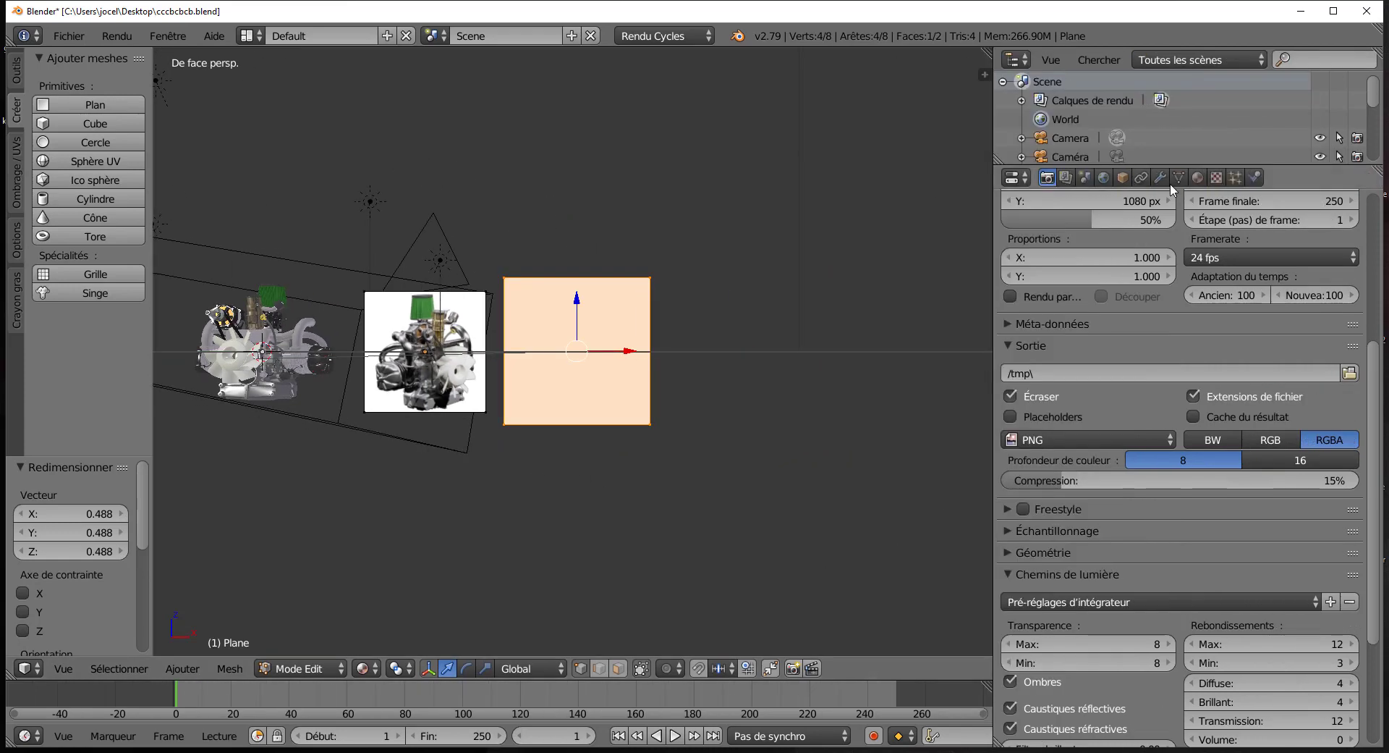
click(1197, 177)
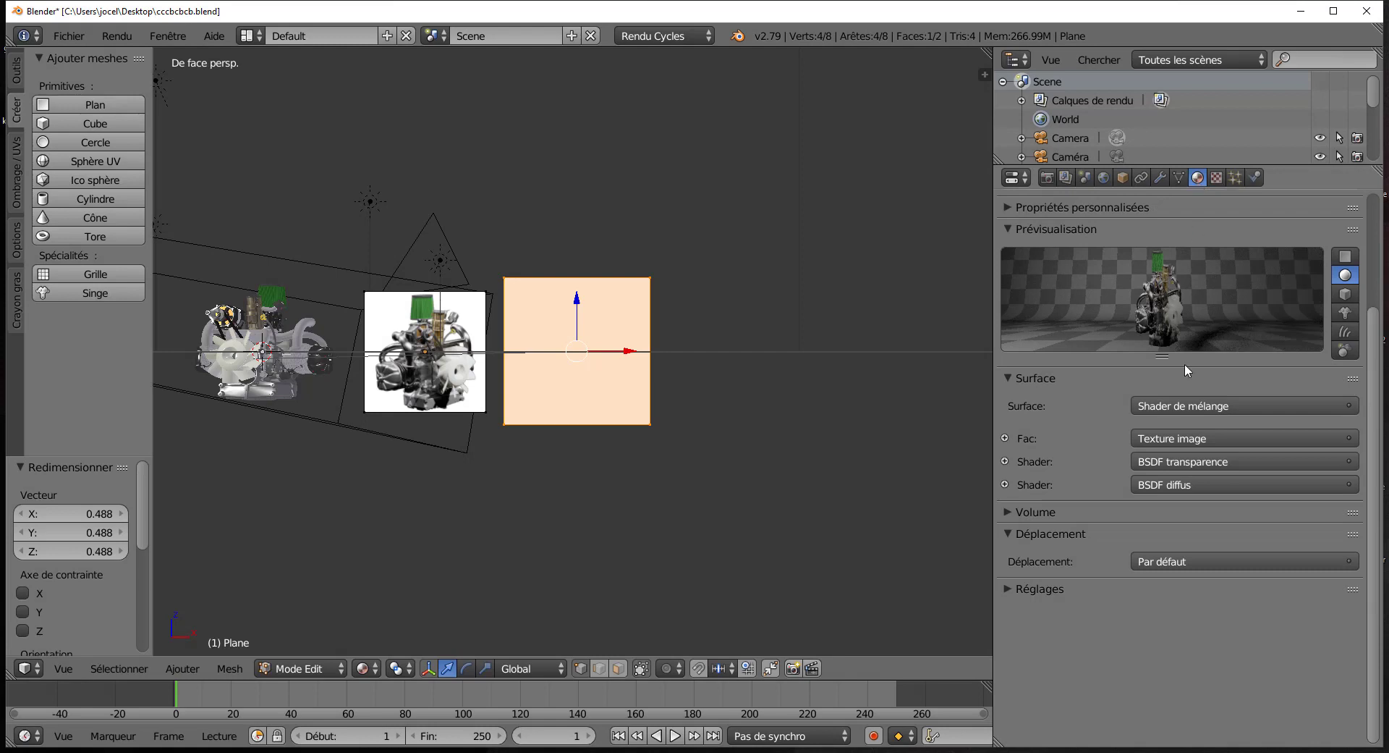
scroll(1204, 407, up, 4)
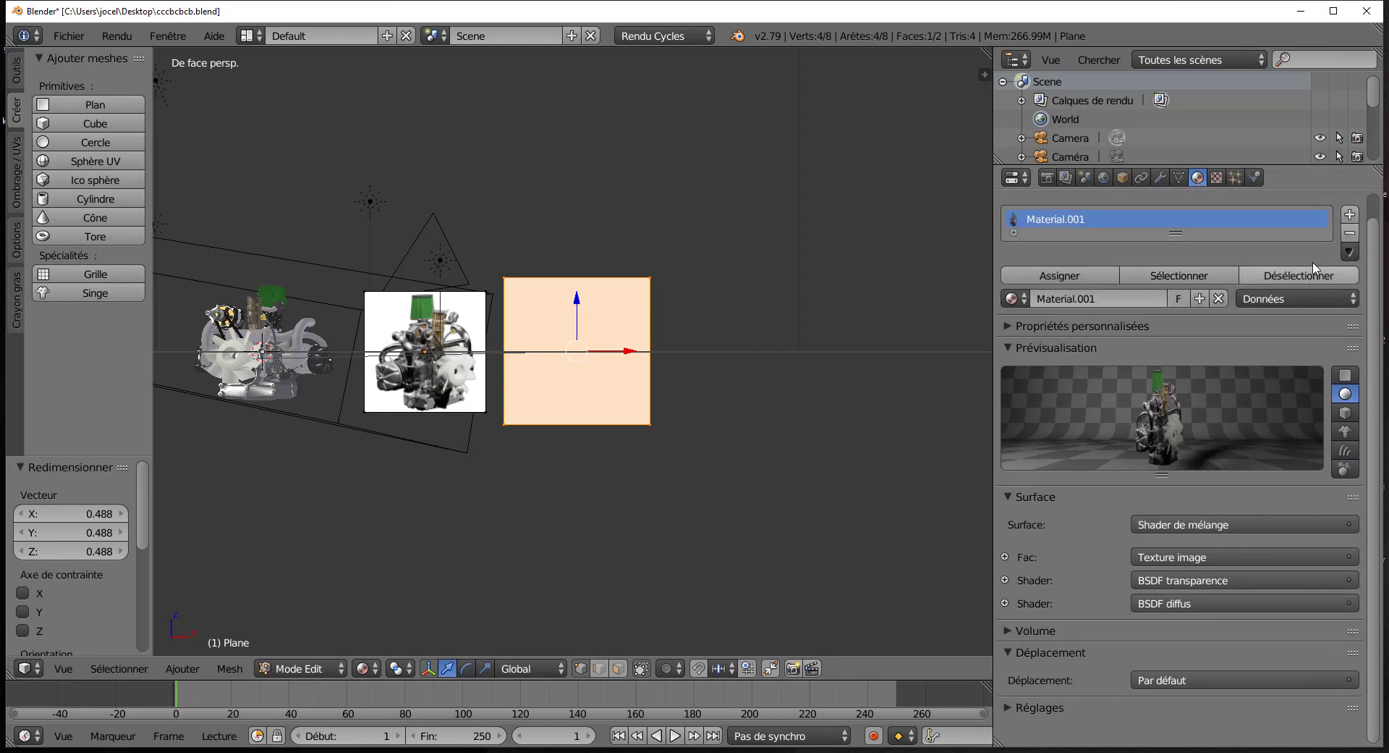
scroll(1316, 268, up, 1)
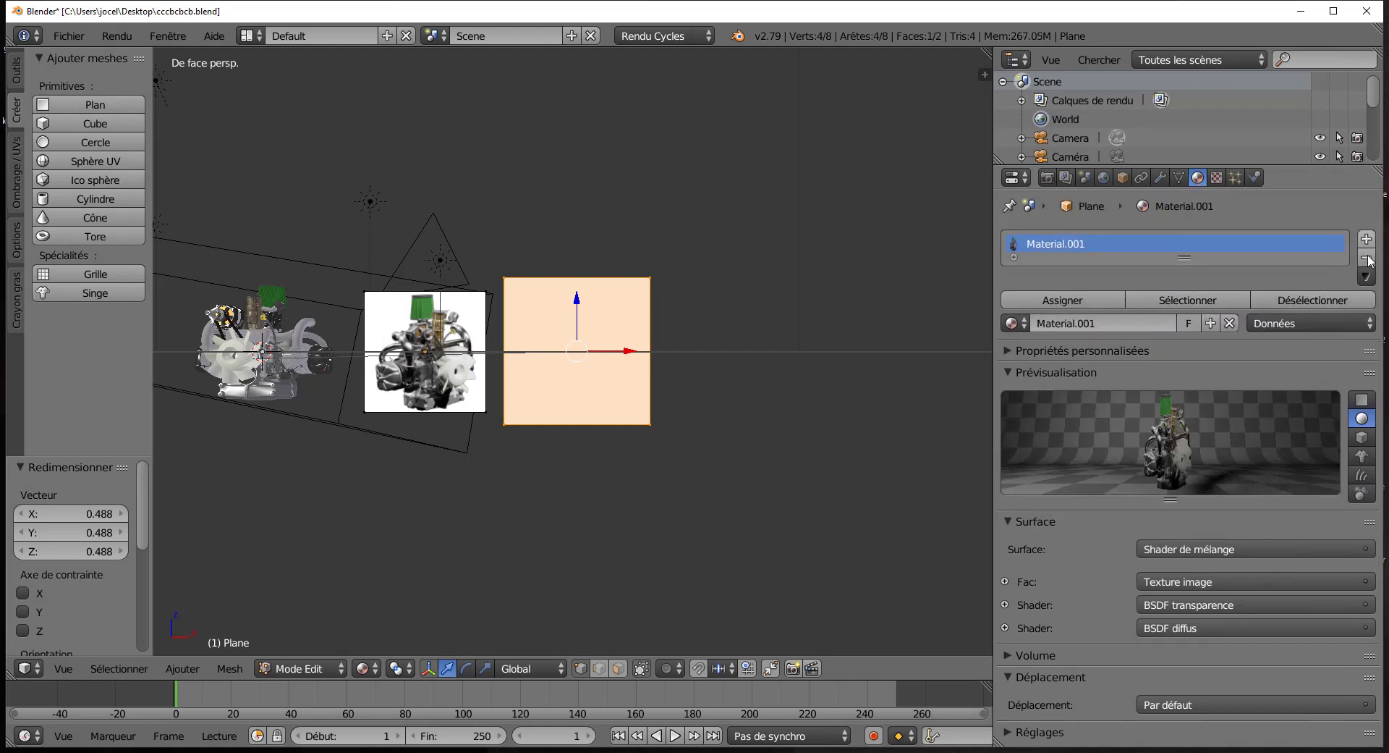
click(1367, 258)
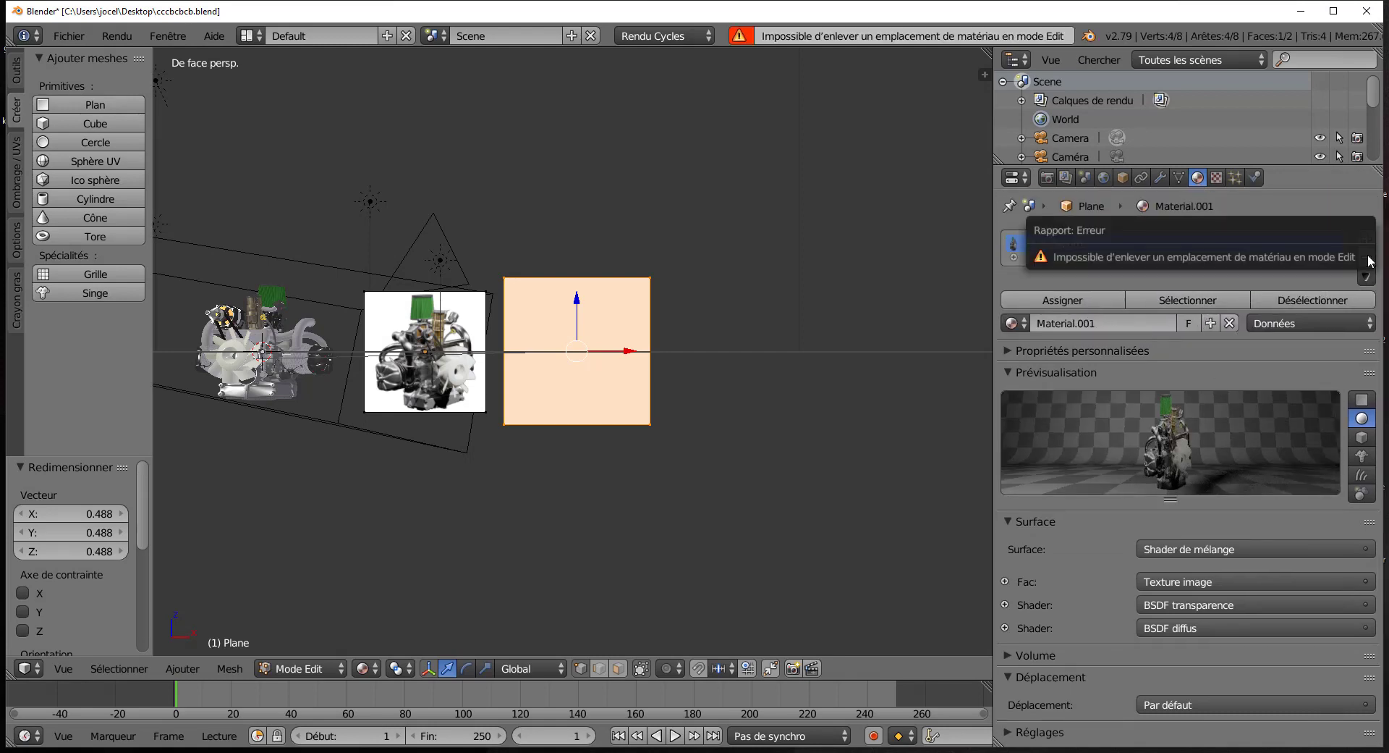
click(1229, 323)
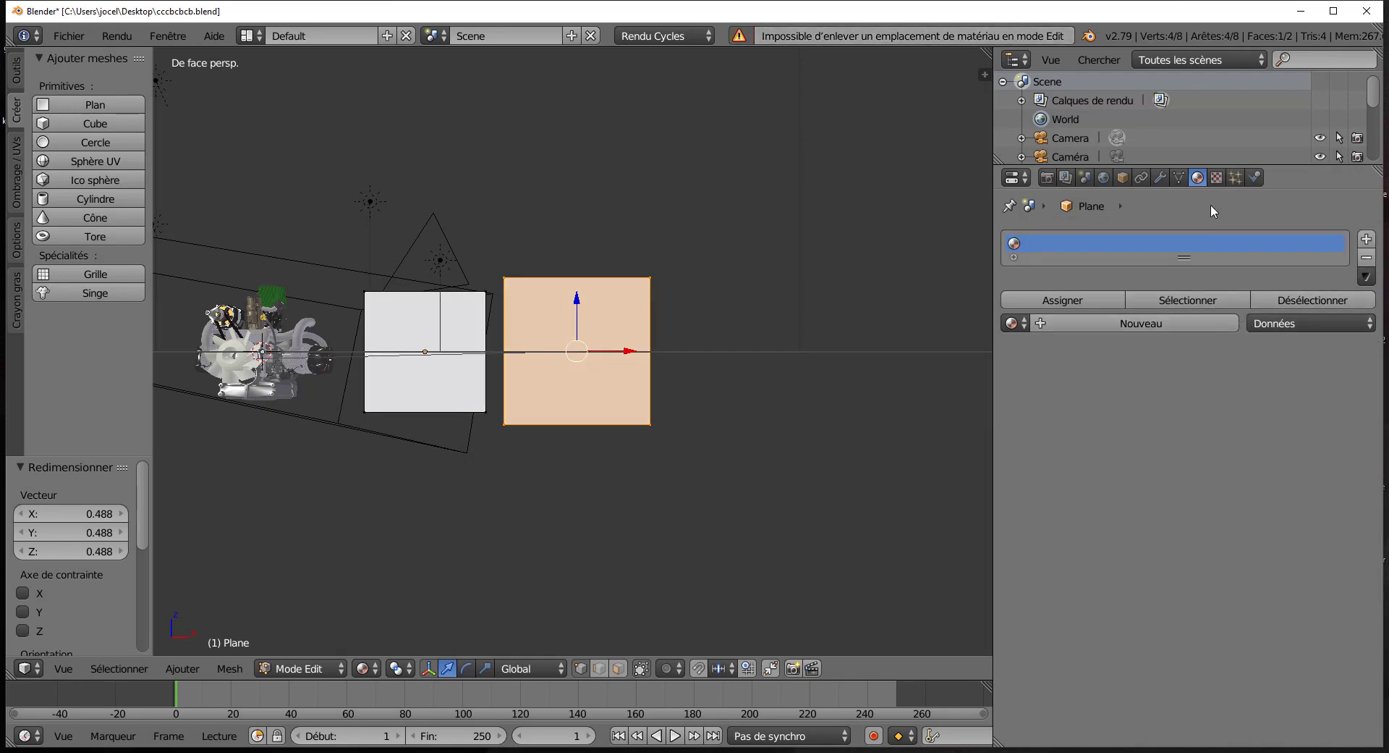
- Create a new material for the plane and assign a Texture image to its diffuse color
click(1162, 329)
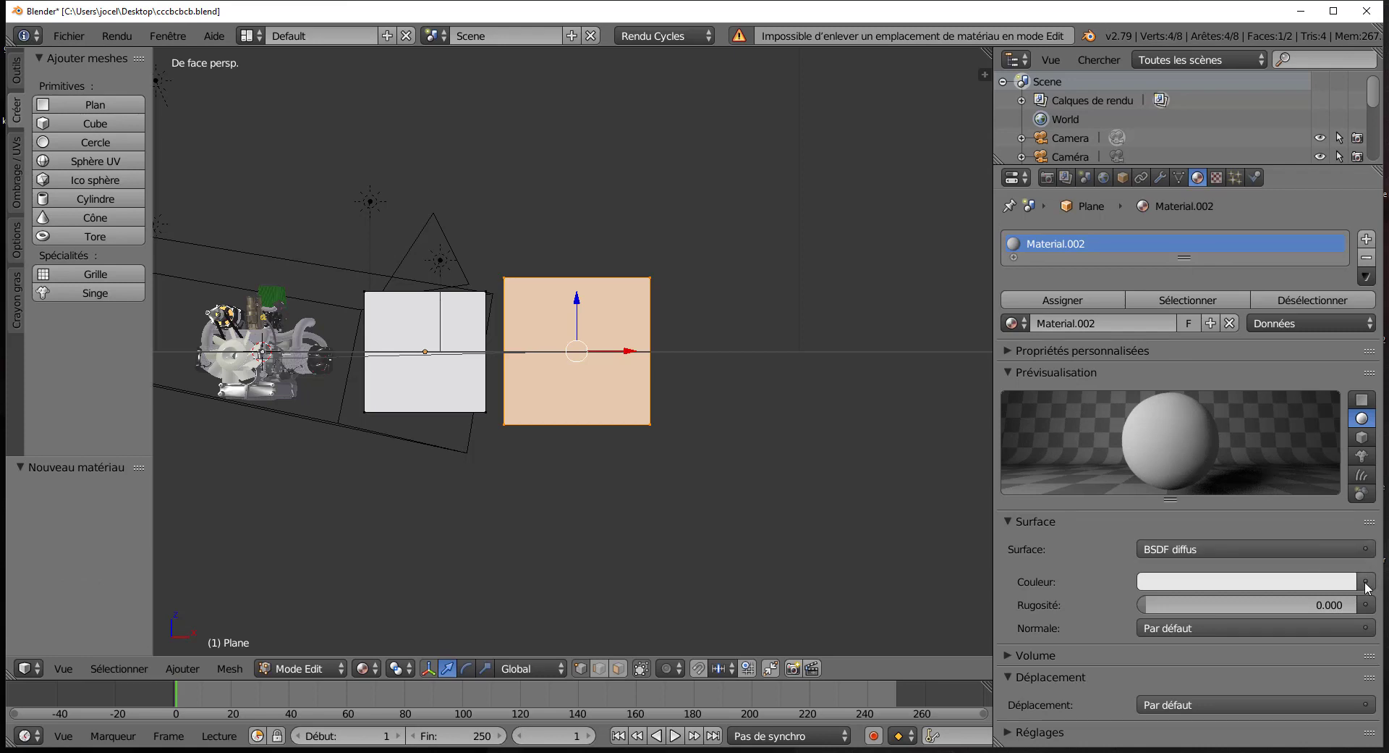
click(1366, 583)
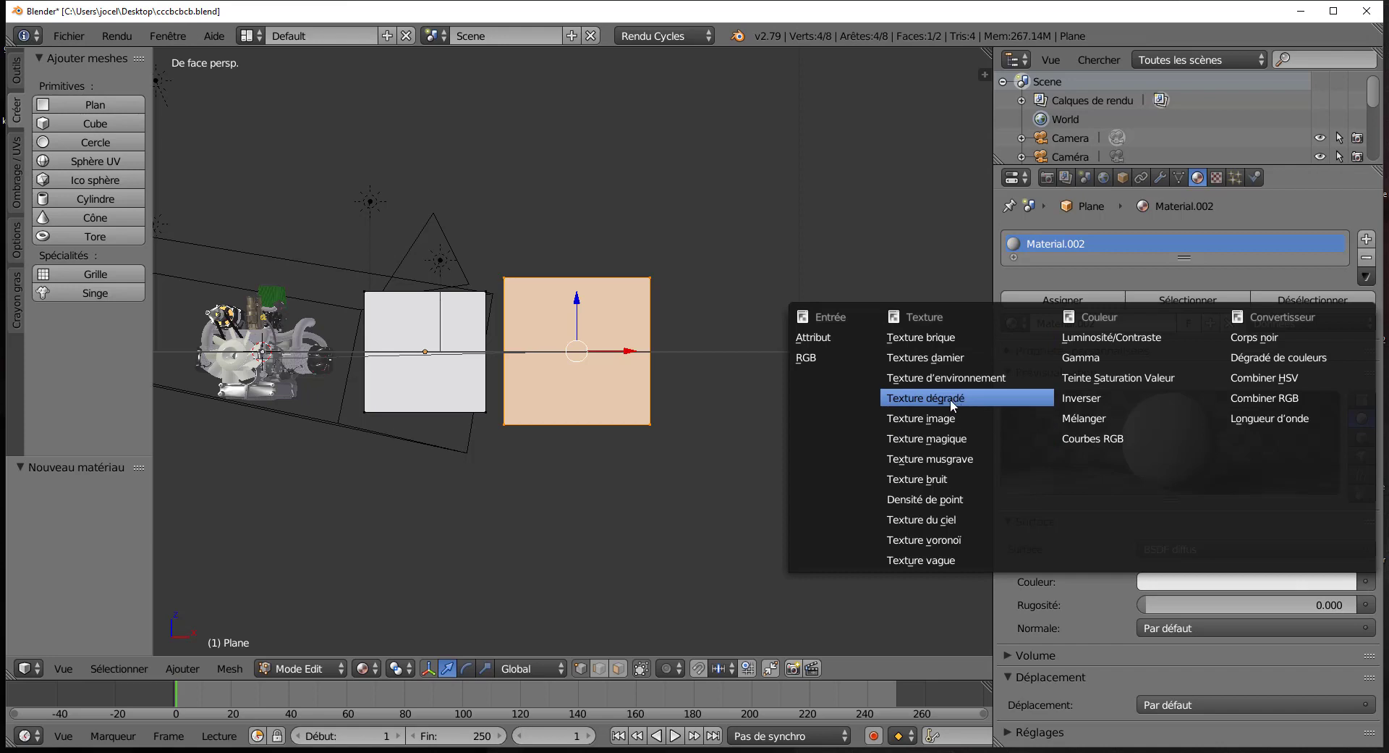
click(947, 422)
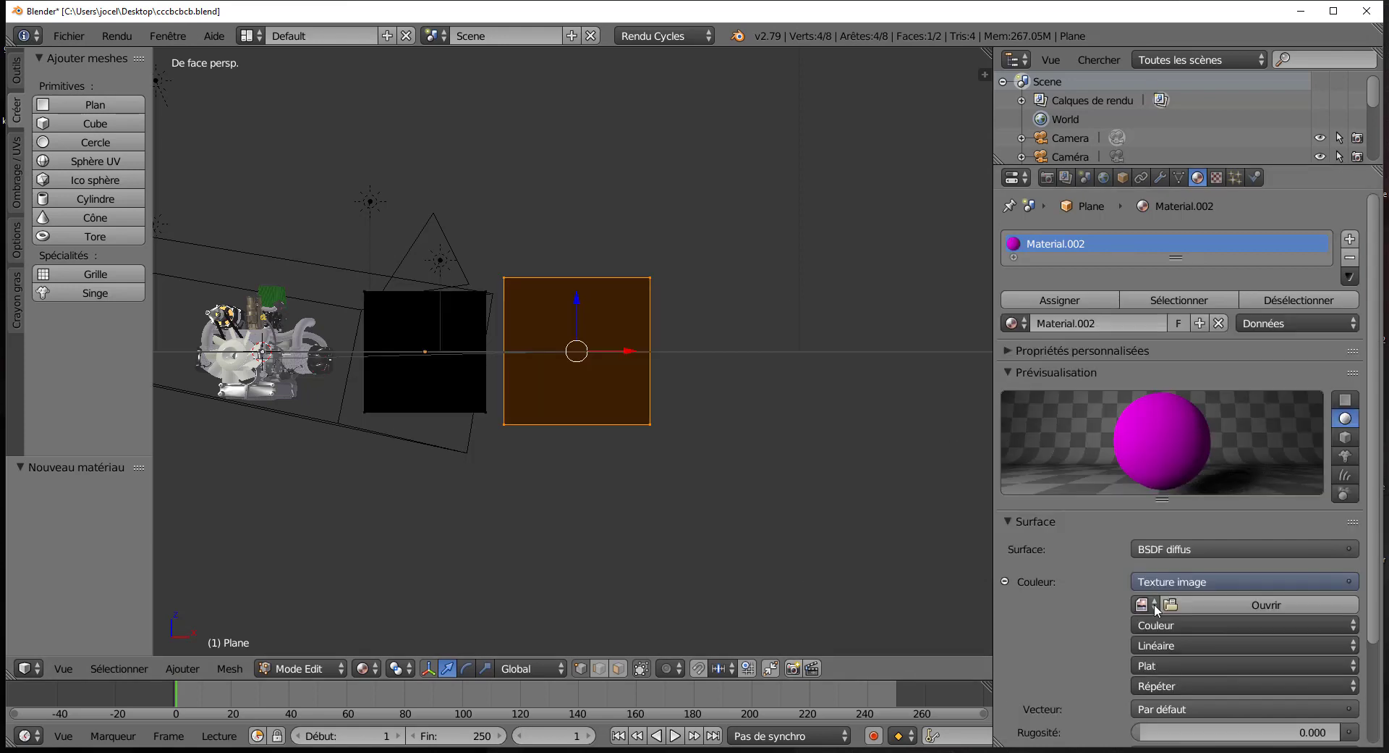
- Load gggghhjjjkkkkkkkkkkkkk.png from the Desktop as the material's image texture
click(1222, 517)
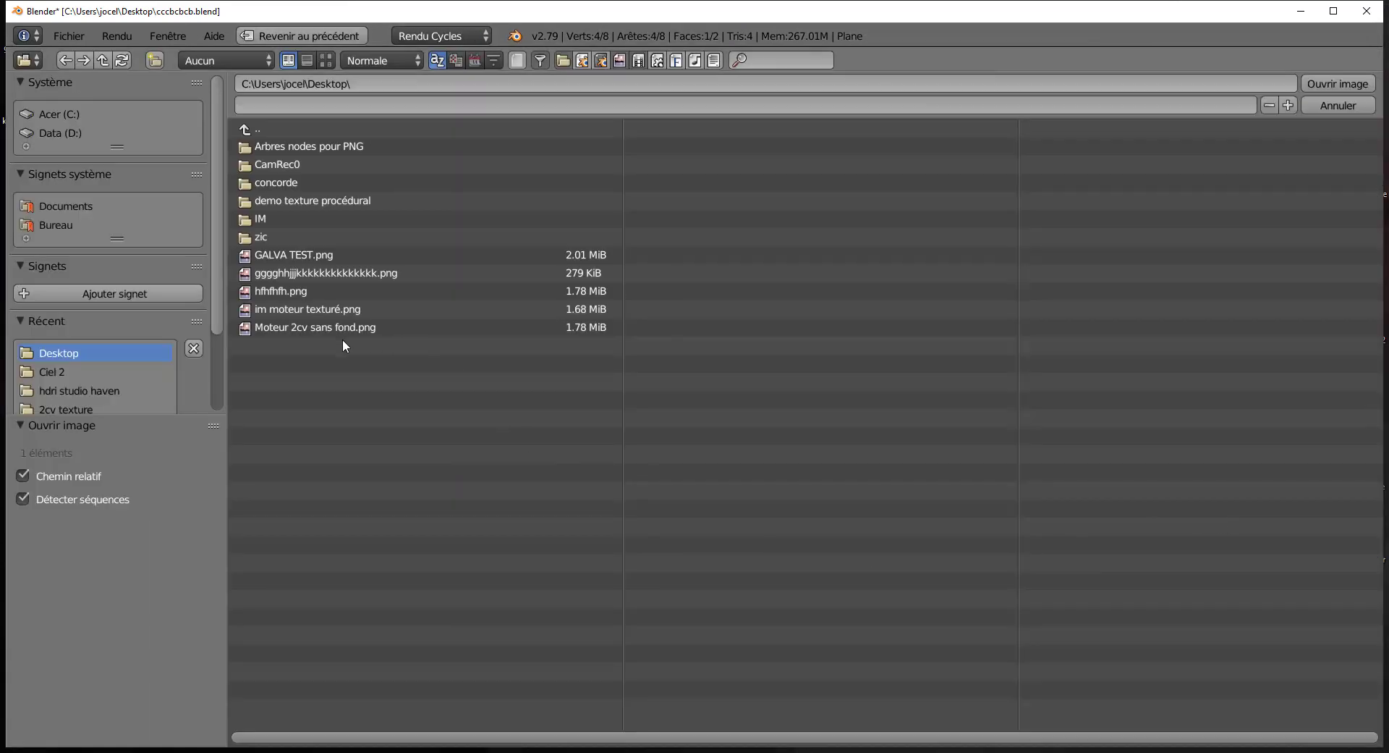
click(282, 273)
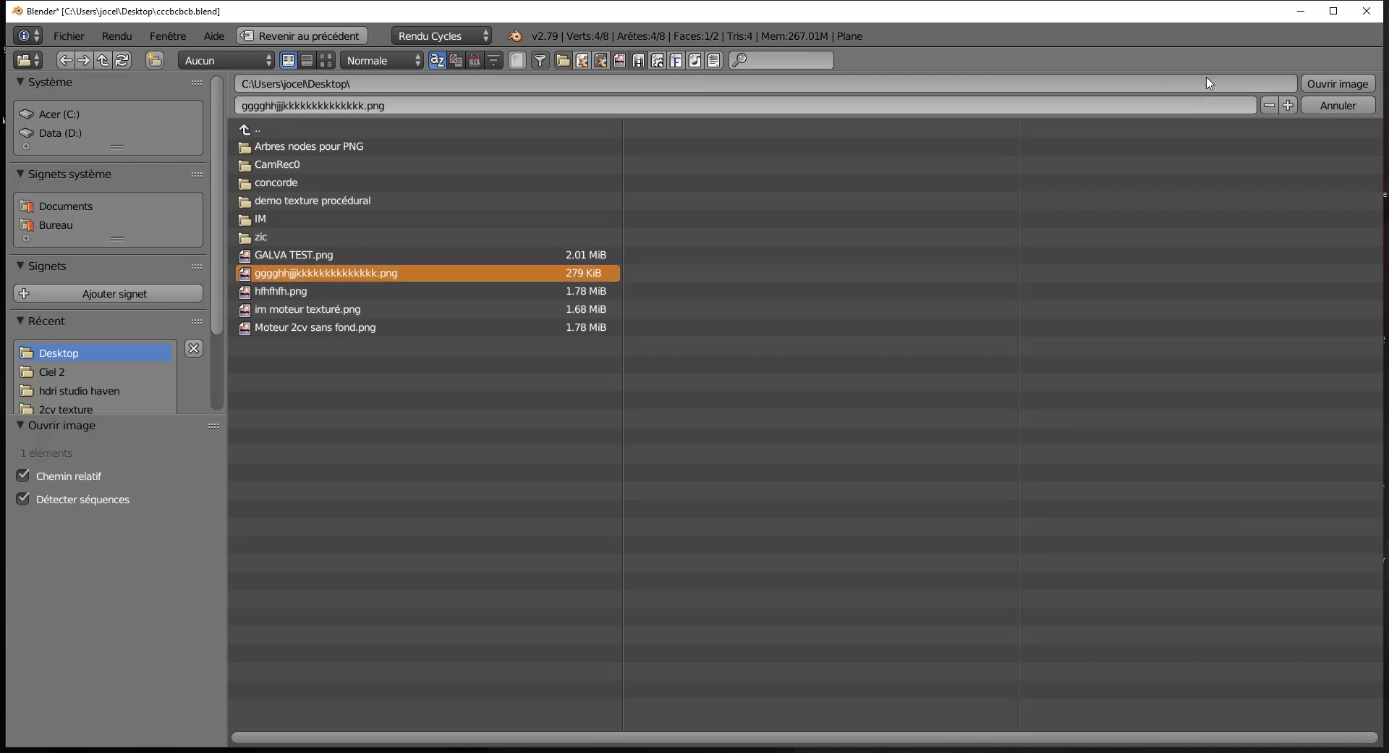
click(1338, 83)
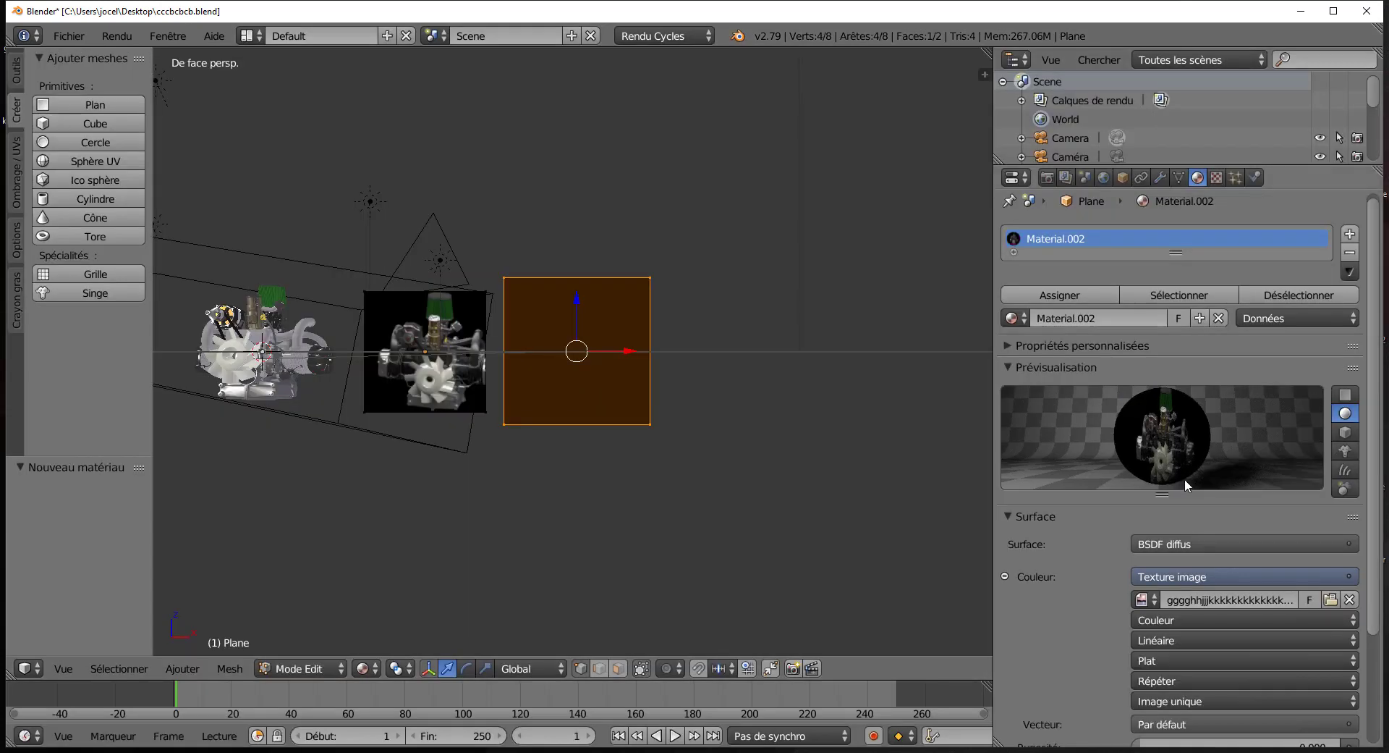
- Set the image texture's vector to the Générée texture coordinates
scroll(1184, 479, down, 3)
scroll(1187, 482, down, 2)
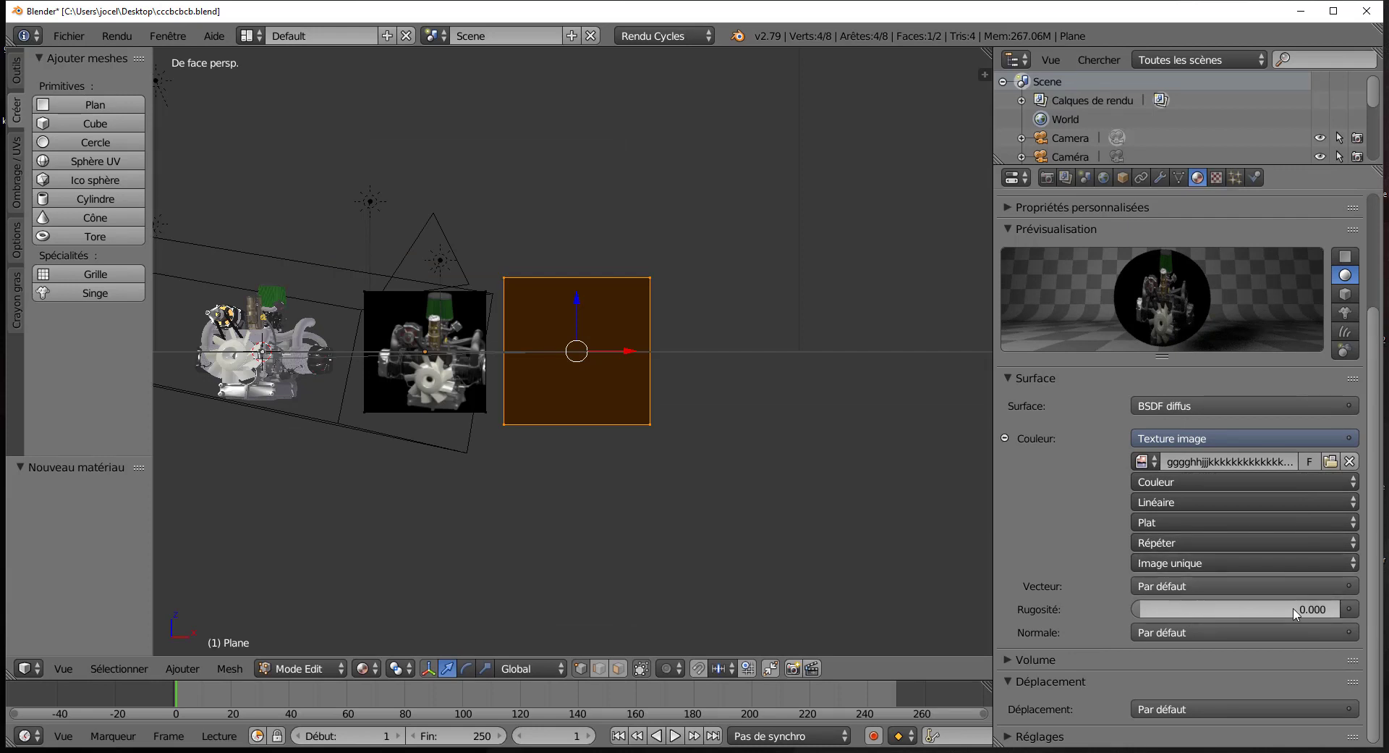
click(1349, 587)
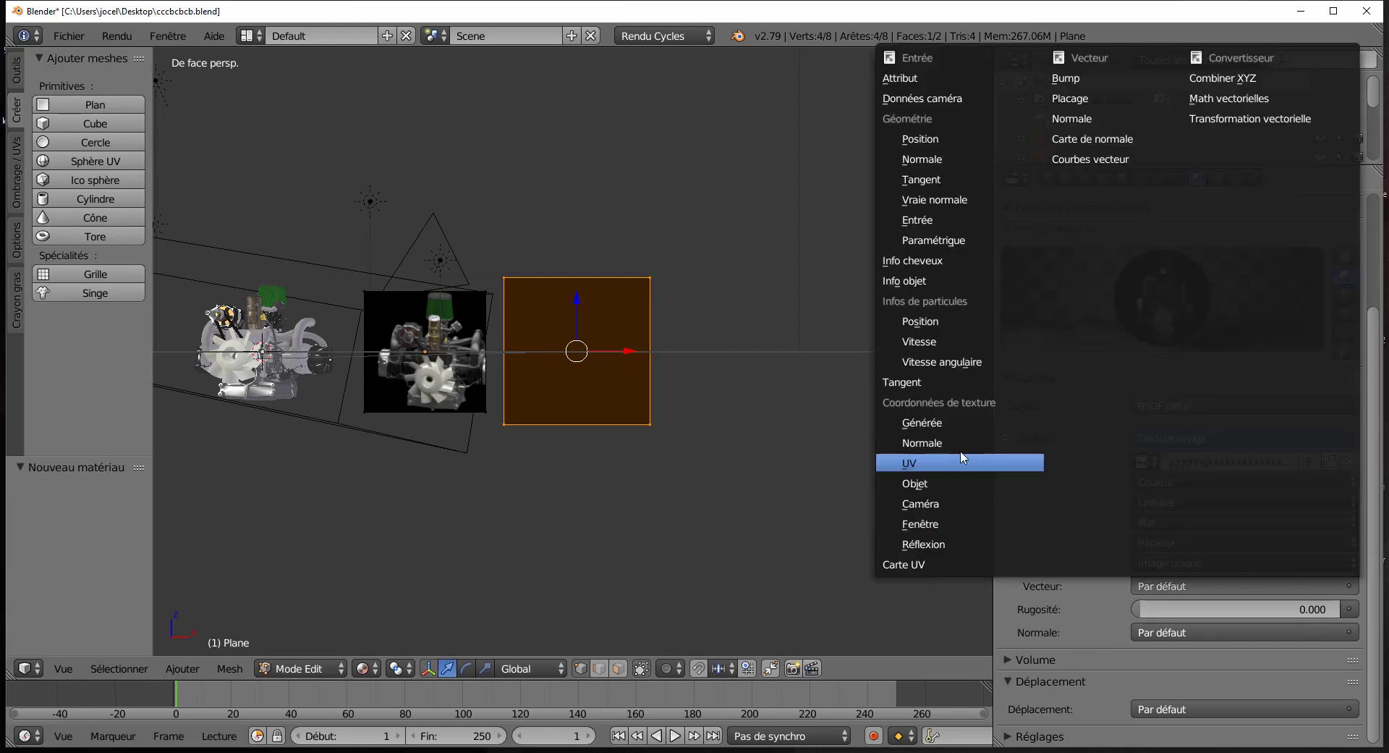
click(954, 425)
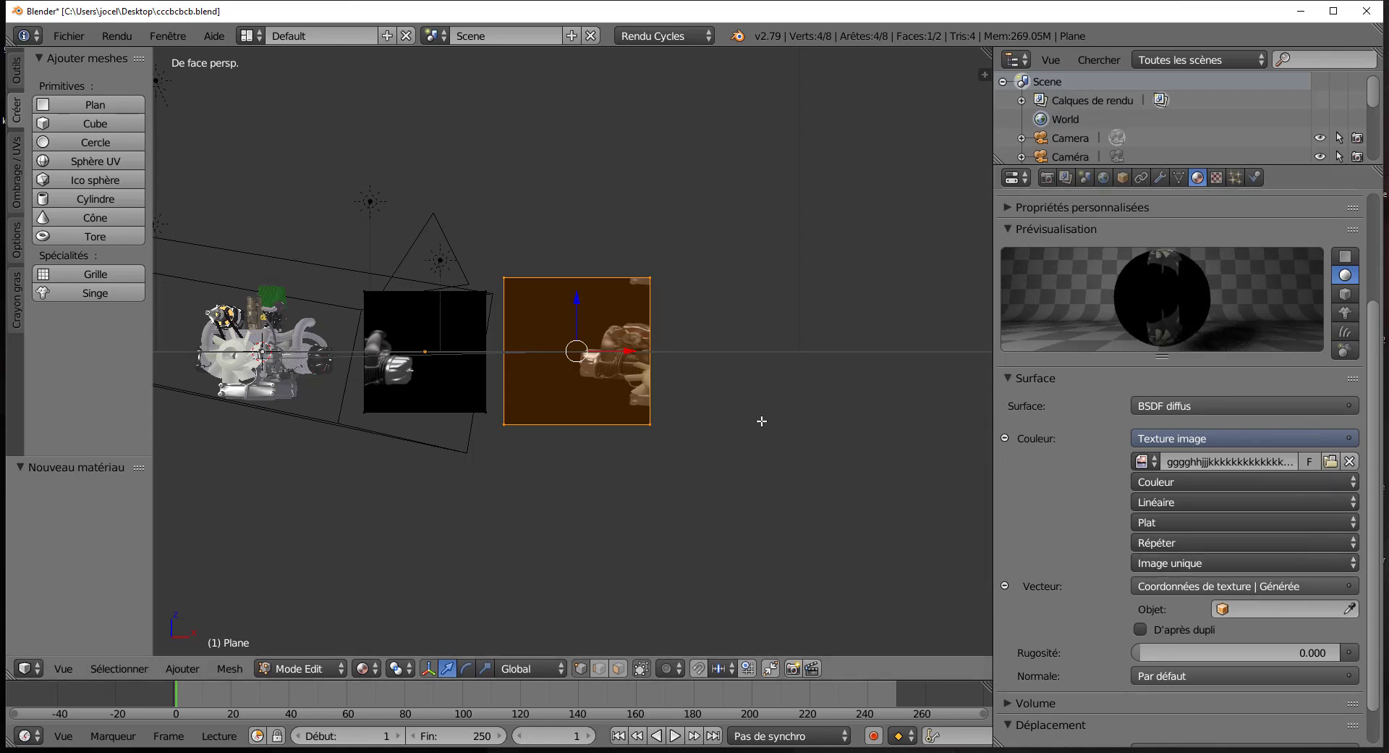
- Narrow the properties area and examine how the engine image is placed on both planes from the front
scroll(761, 424, up, 2)
scroll(741, 449, up, 2)
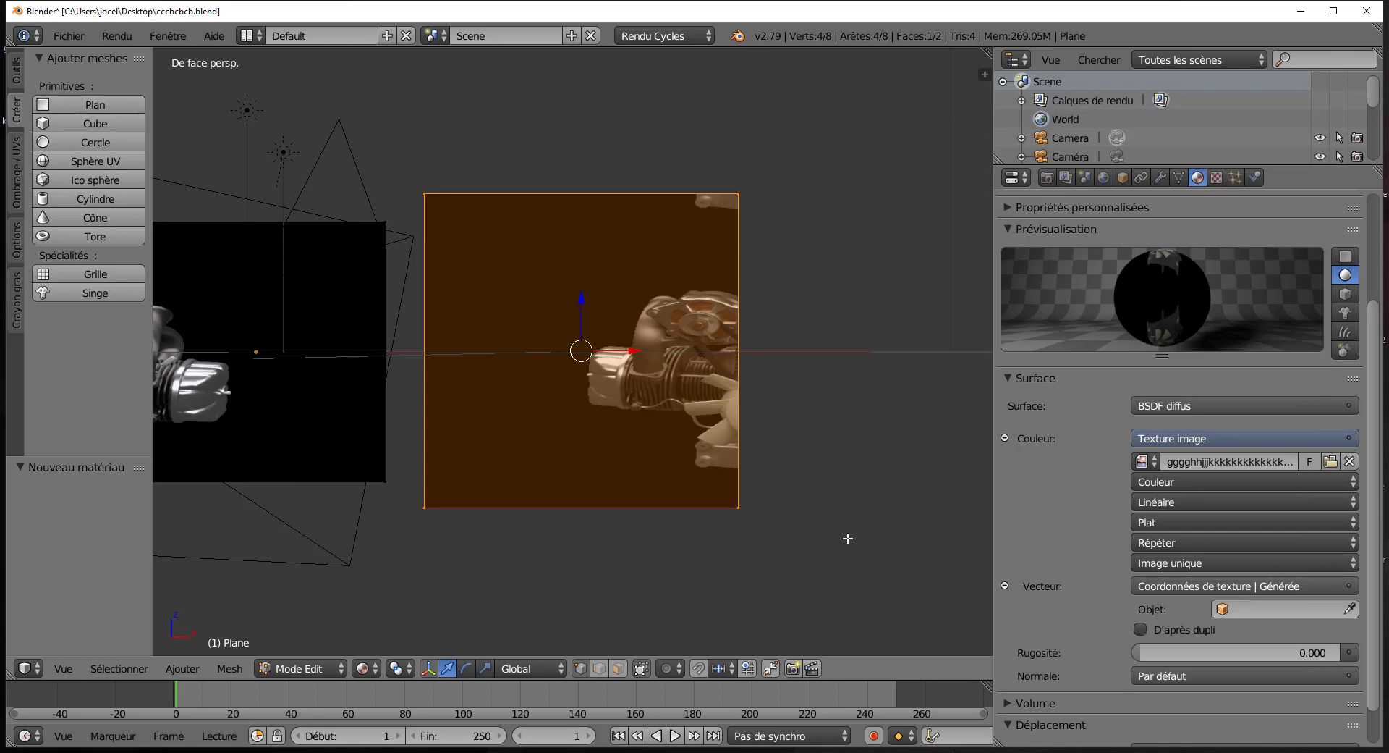
scroll(848, 538, down, 3)
ctrl+scroll(870, 502, down, 3)
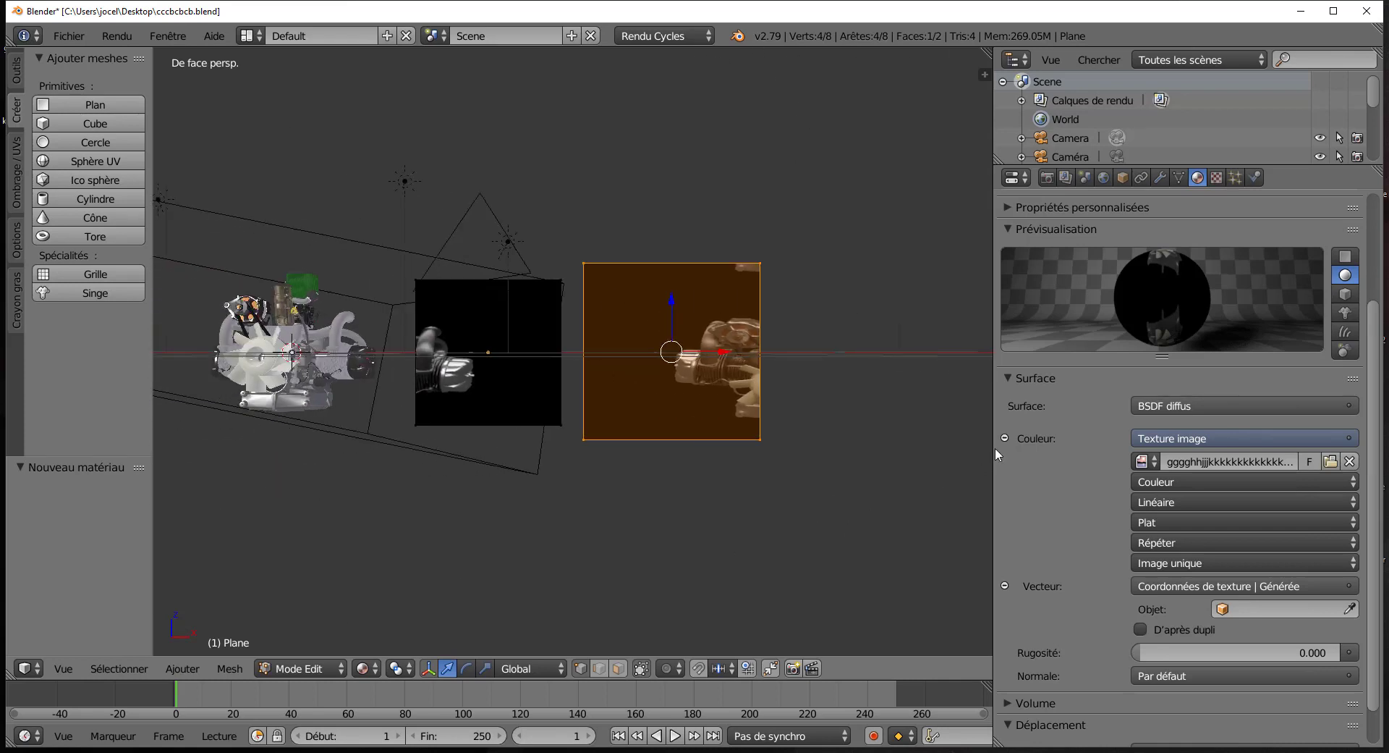
drag(994, 453, 1216, 456)
ctrl+scroll(1026, 462, down, 1)
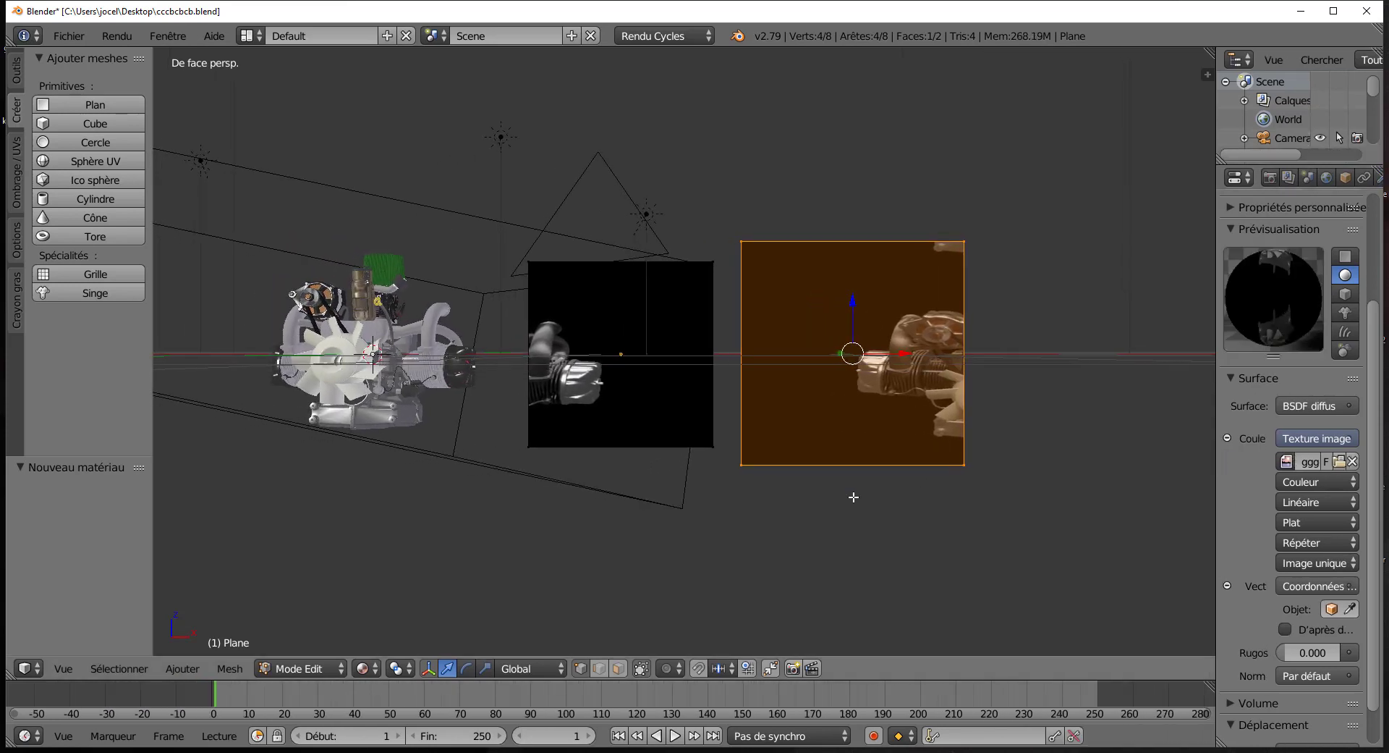
scroll(854, 496, up, 1)
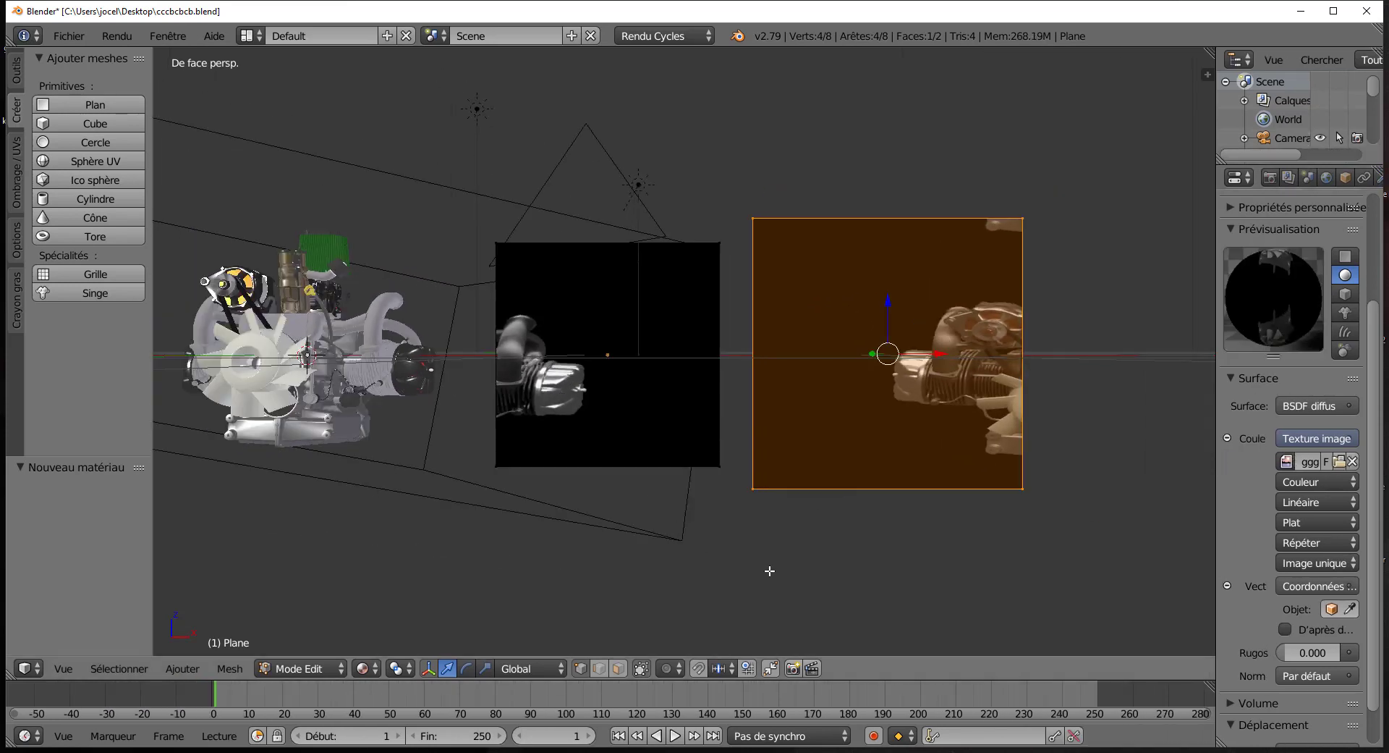
shift+middle_drag(769, 571, 806, 576)
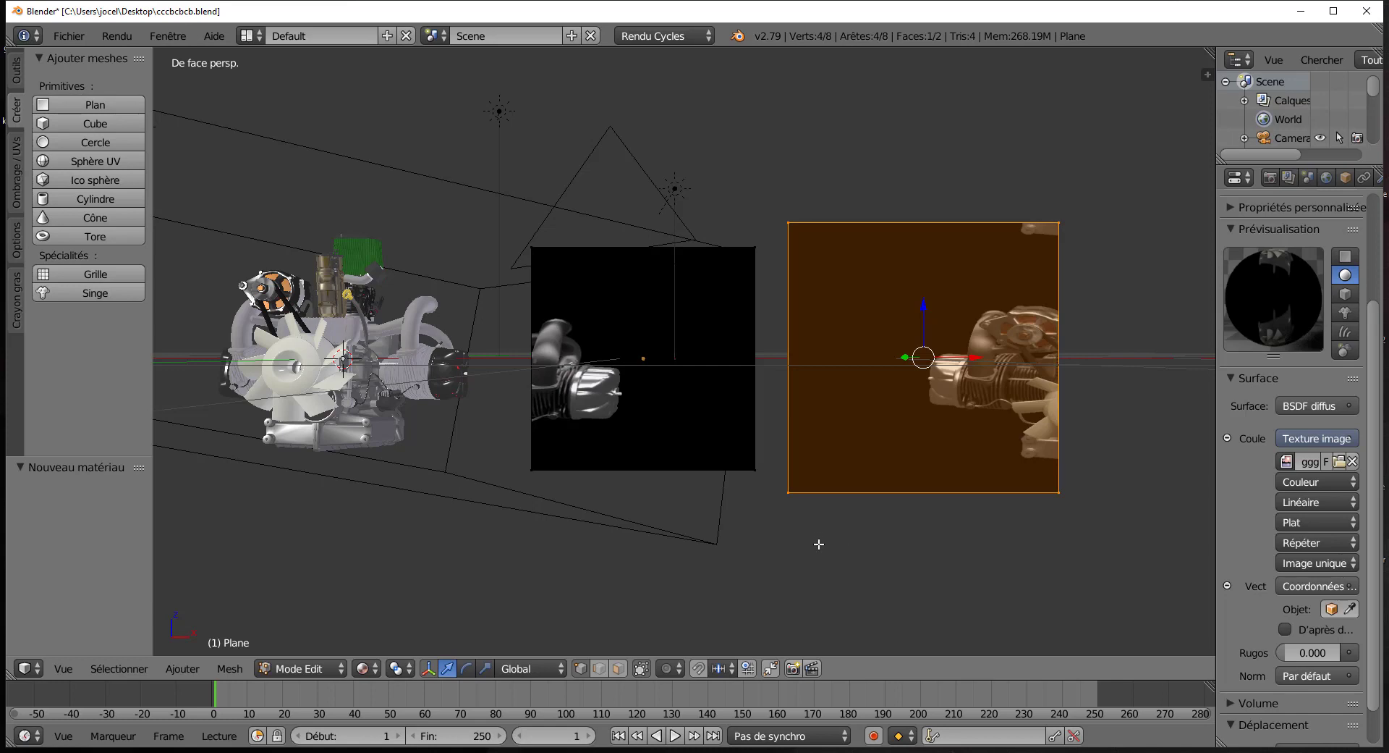
shift+middle_drag(853, 556, 927, 561)
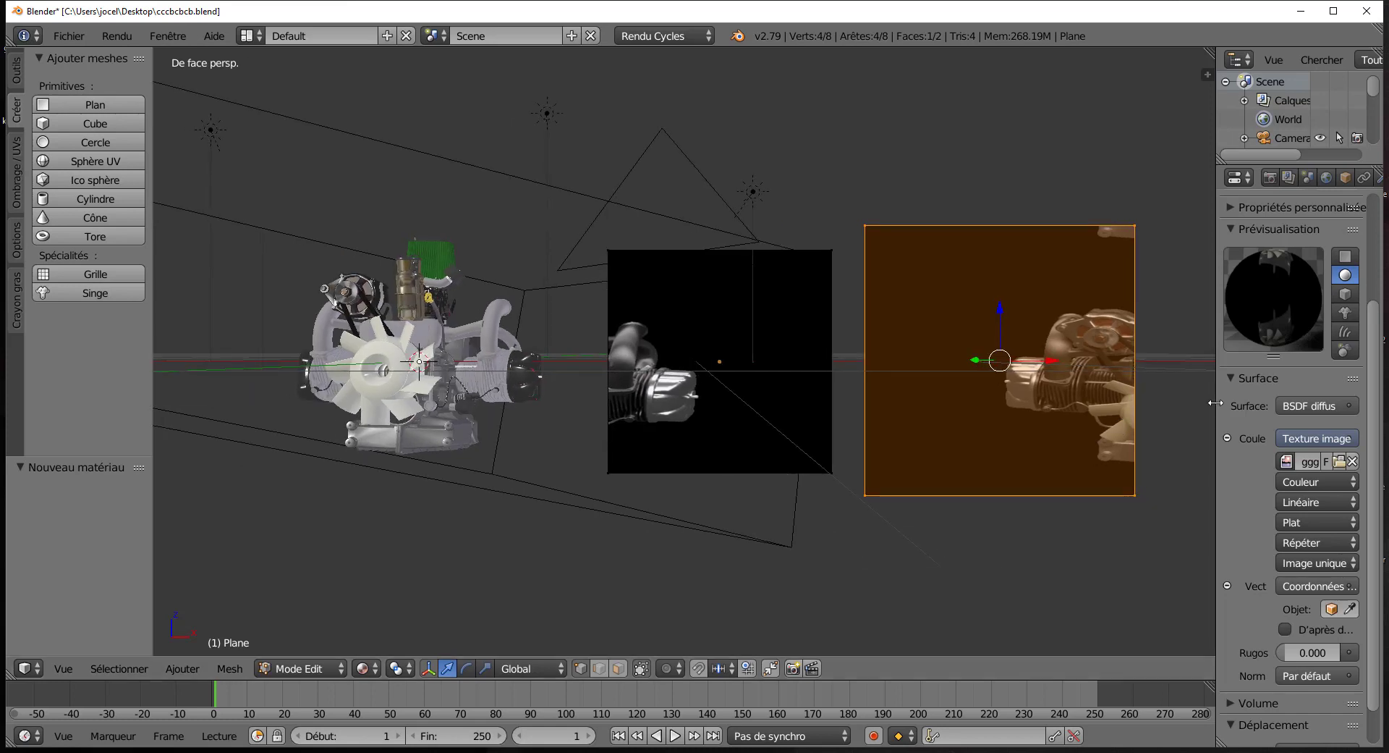
drag(1216, 403, 1263, 402)
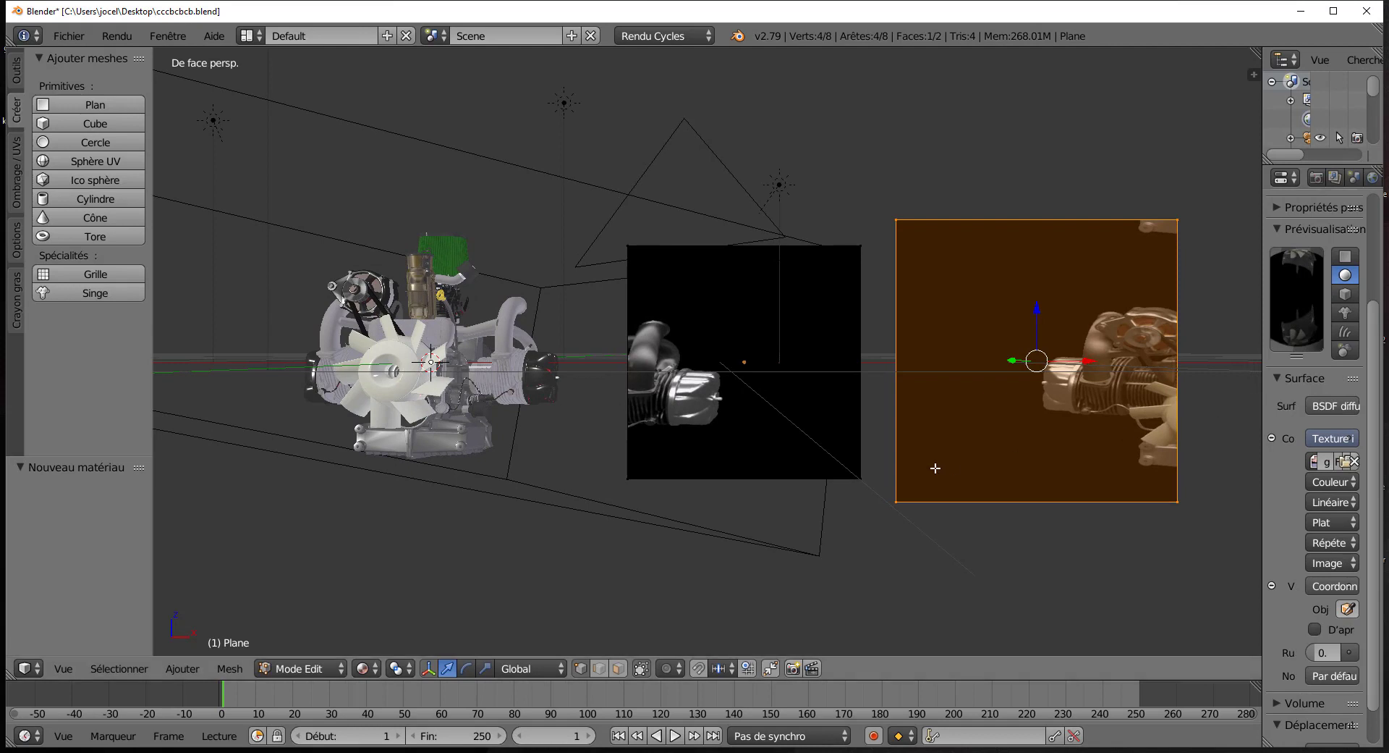